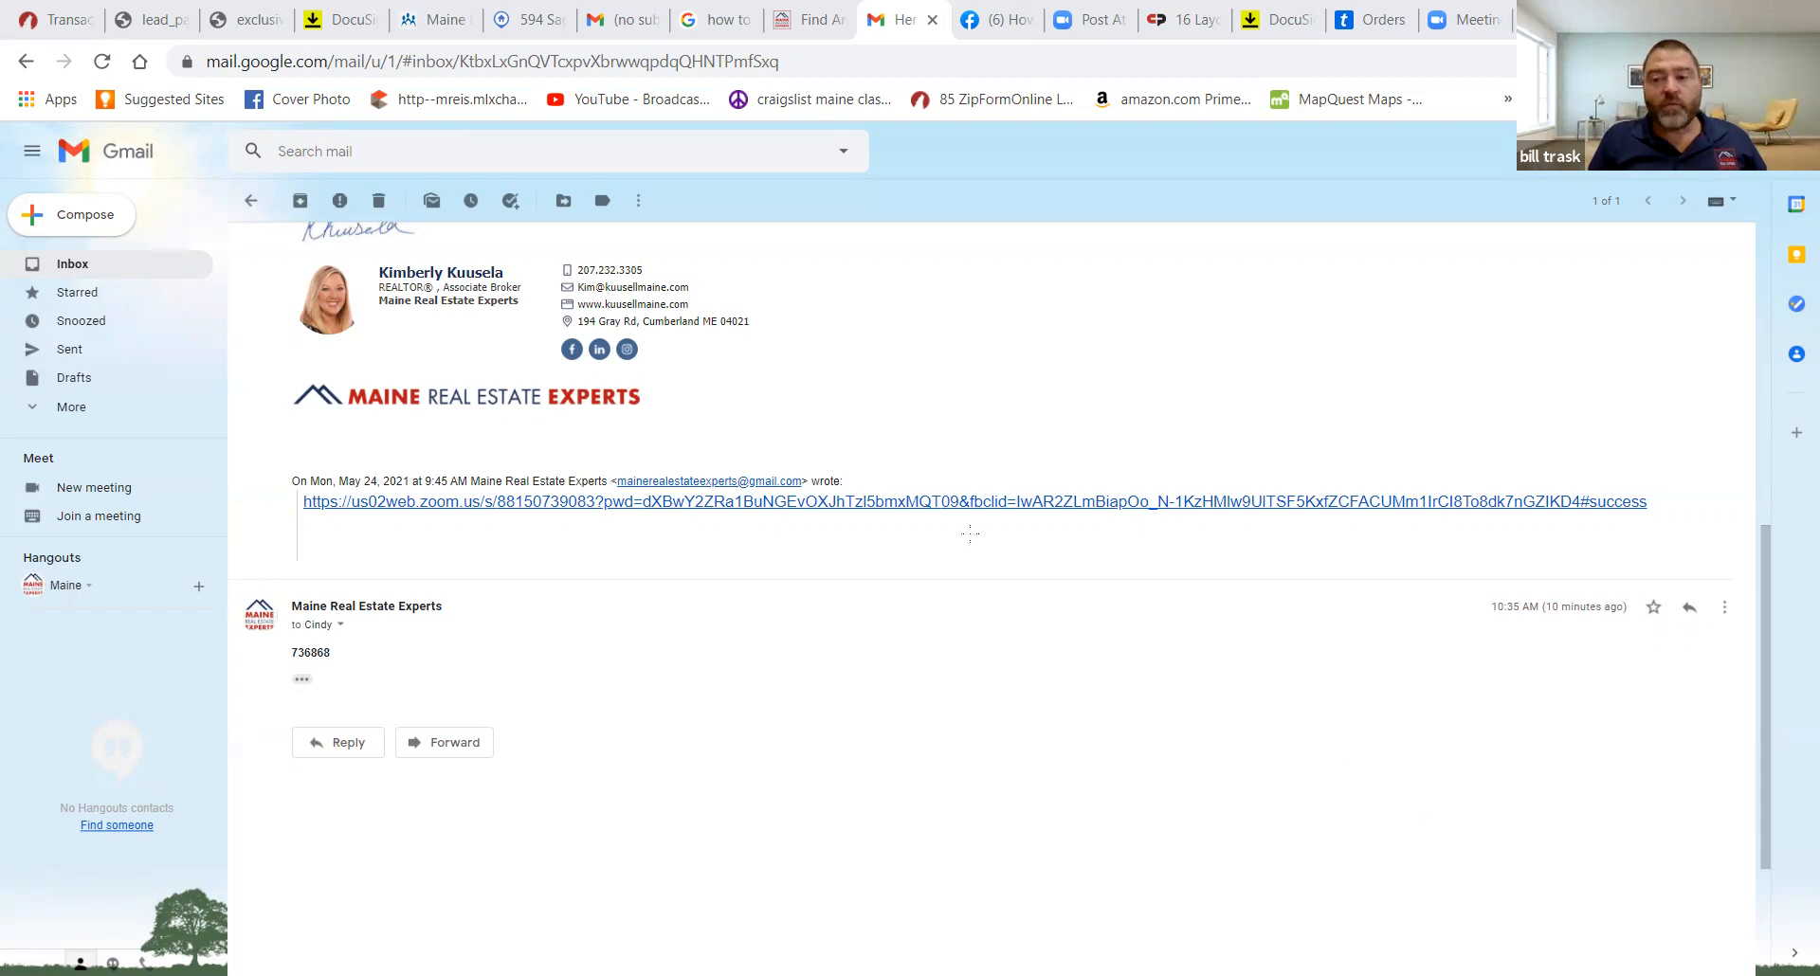
Switch to Flexmls, start a quick search with the residential template, and dismiss the listing match summary
key(alt+Tab)
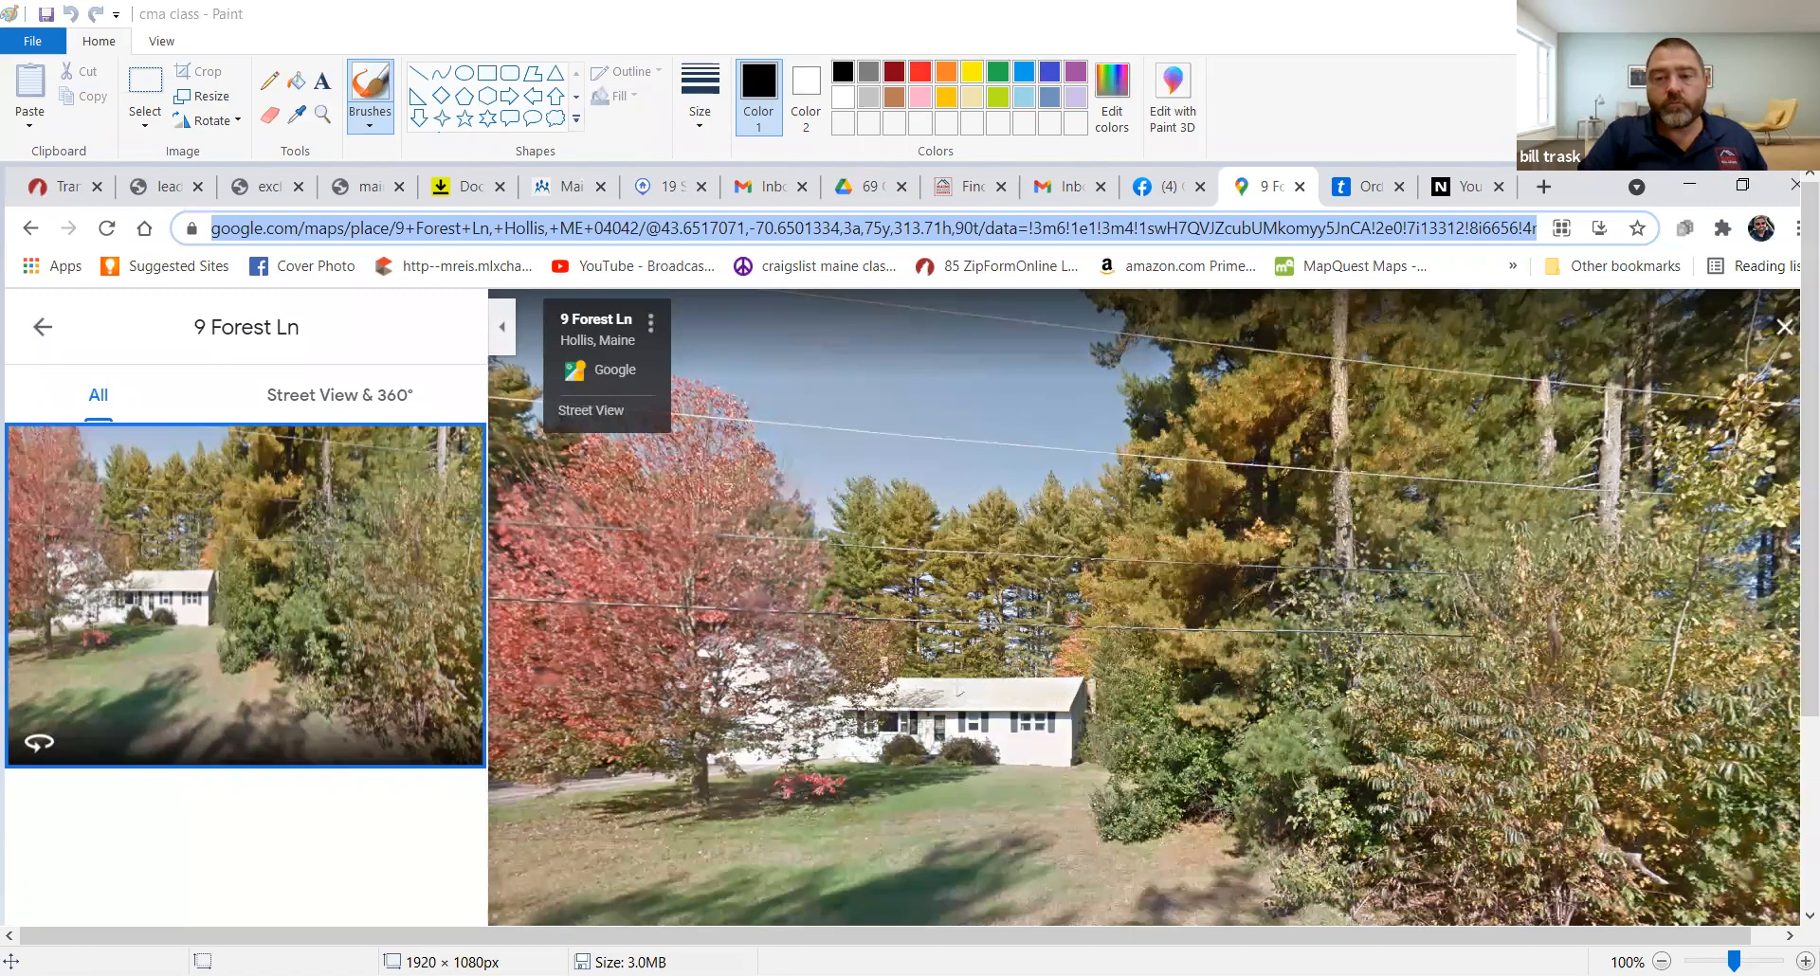
key(alt+Tab)
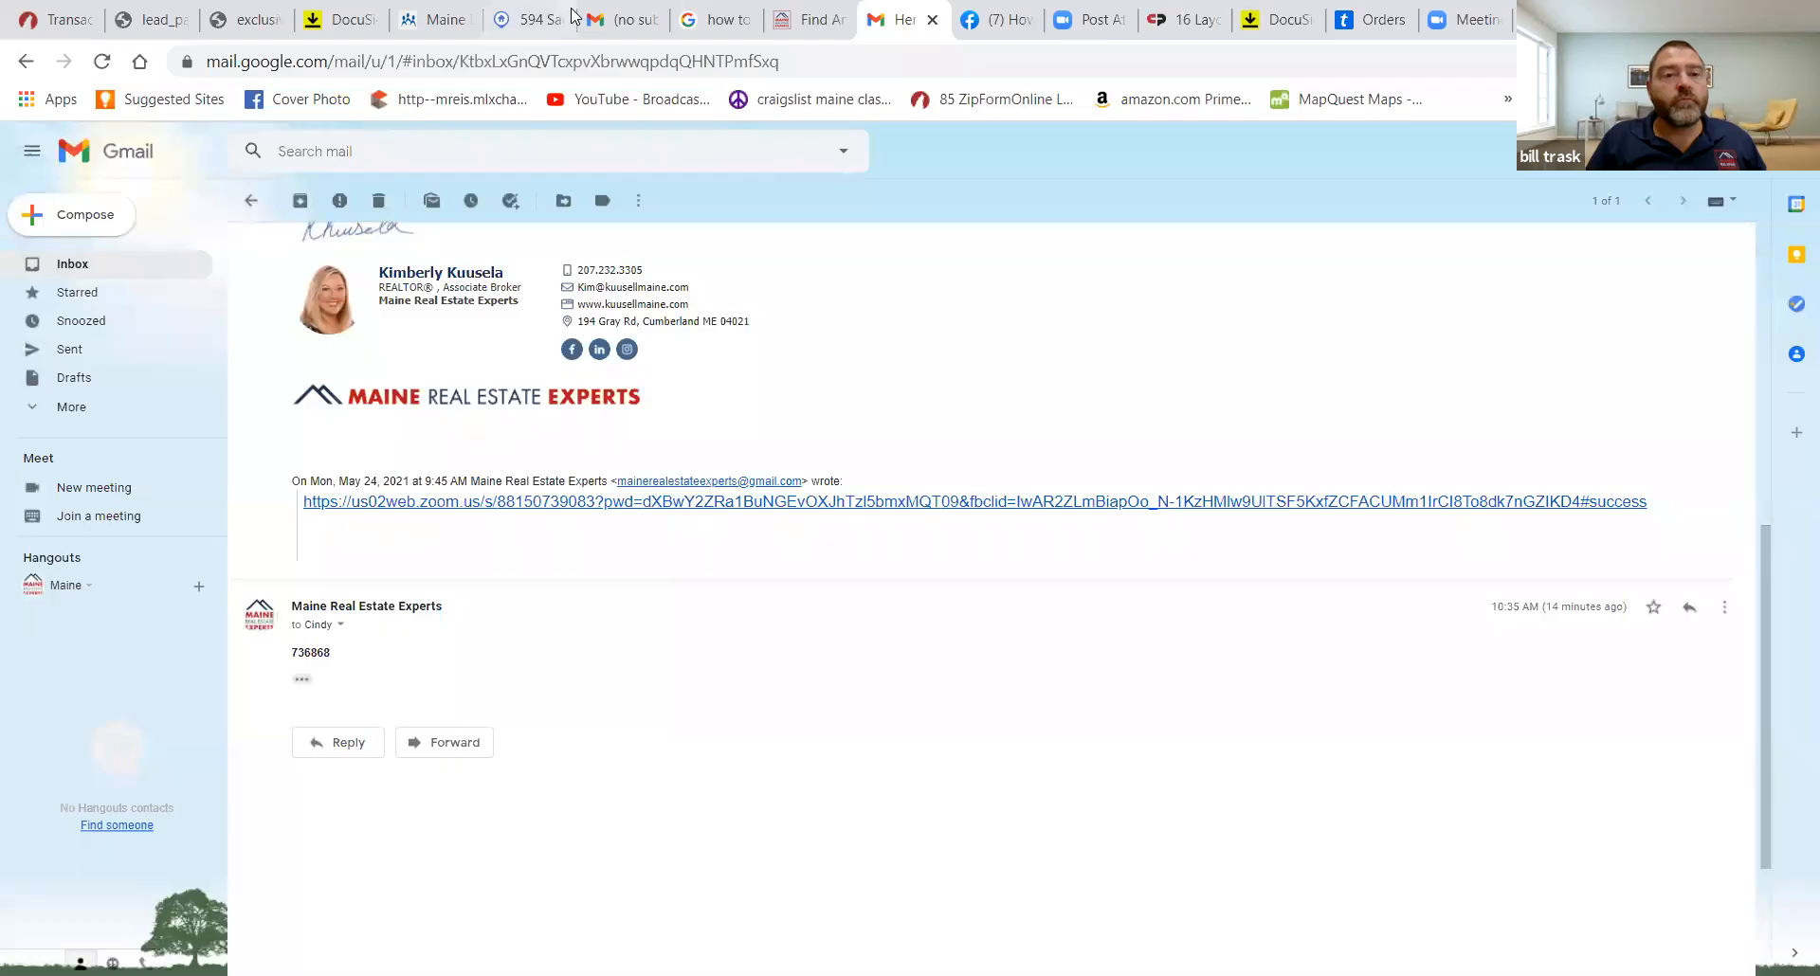
click(511, 20)
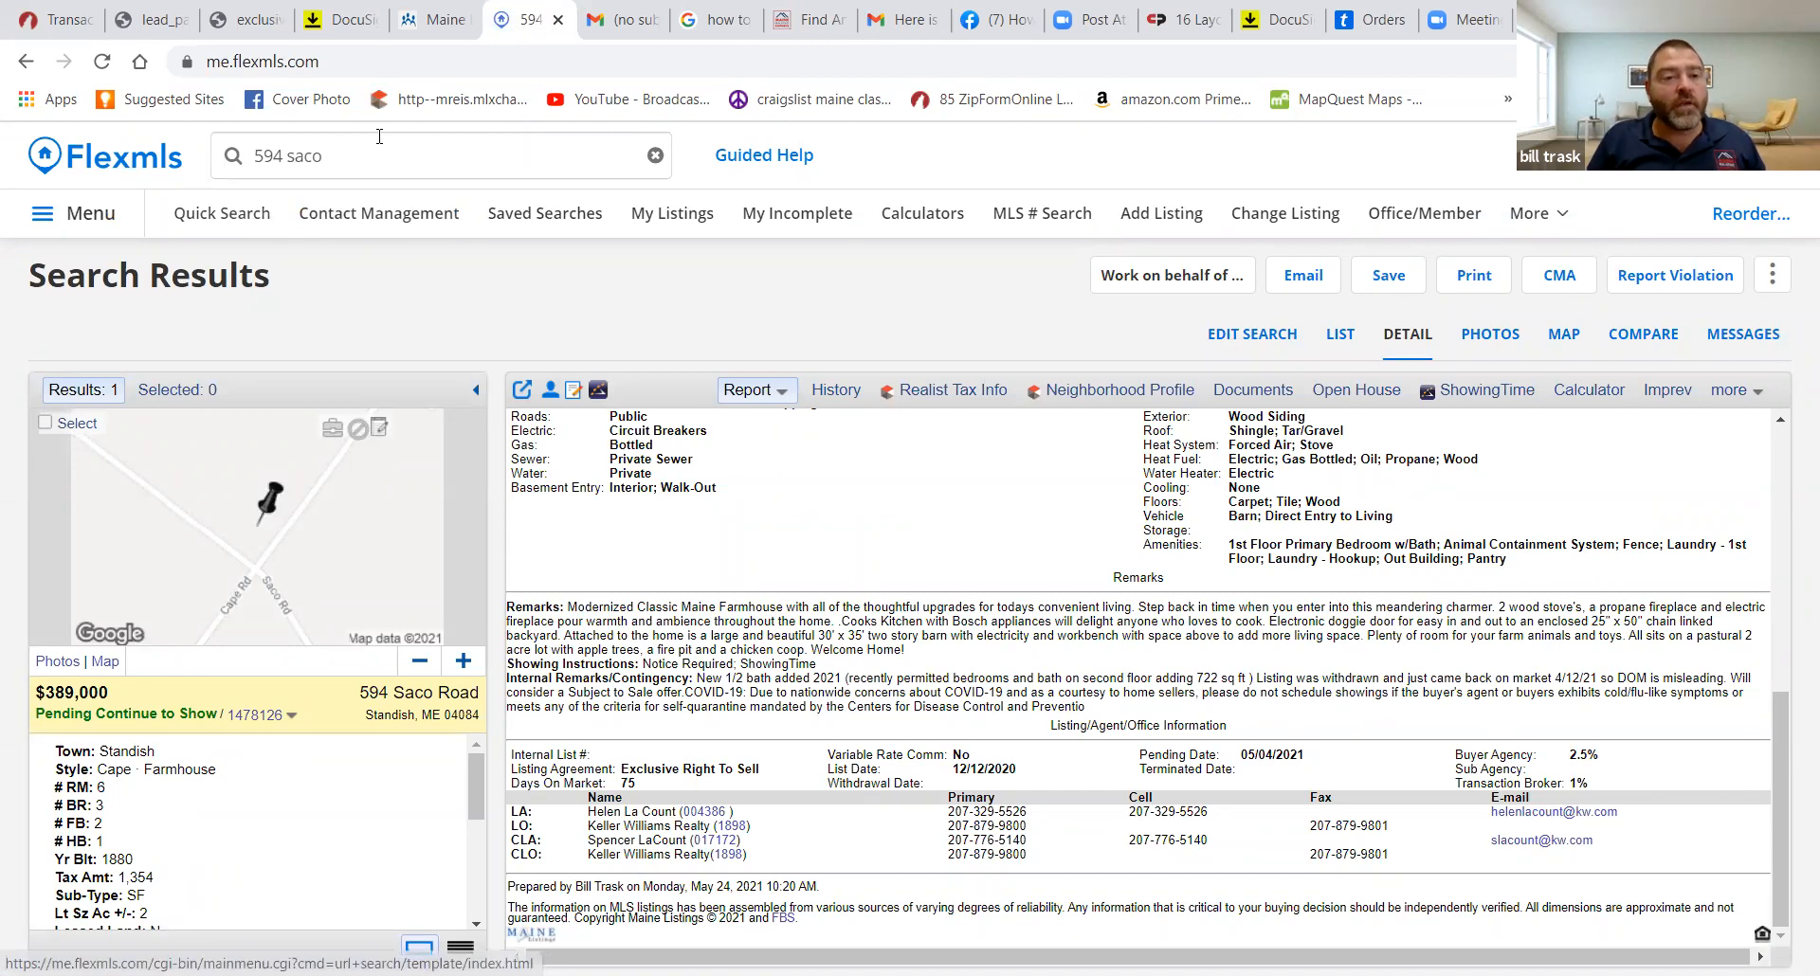
click(201, 216)
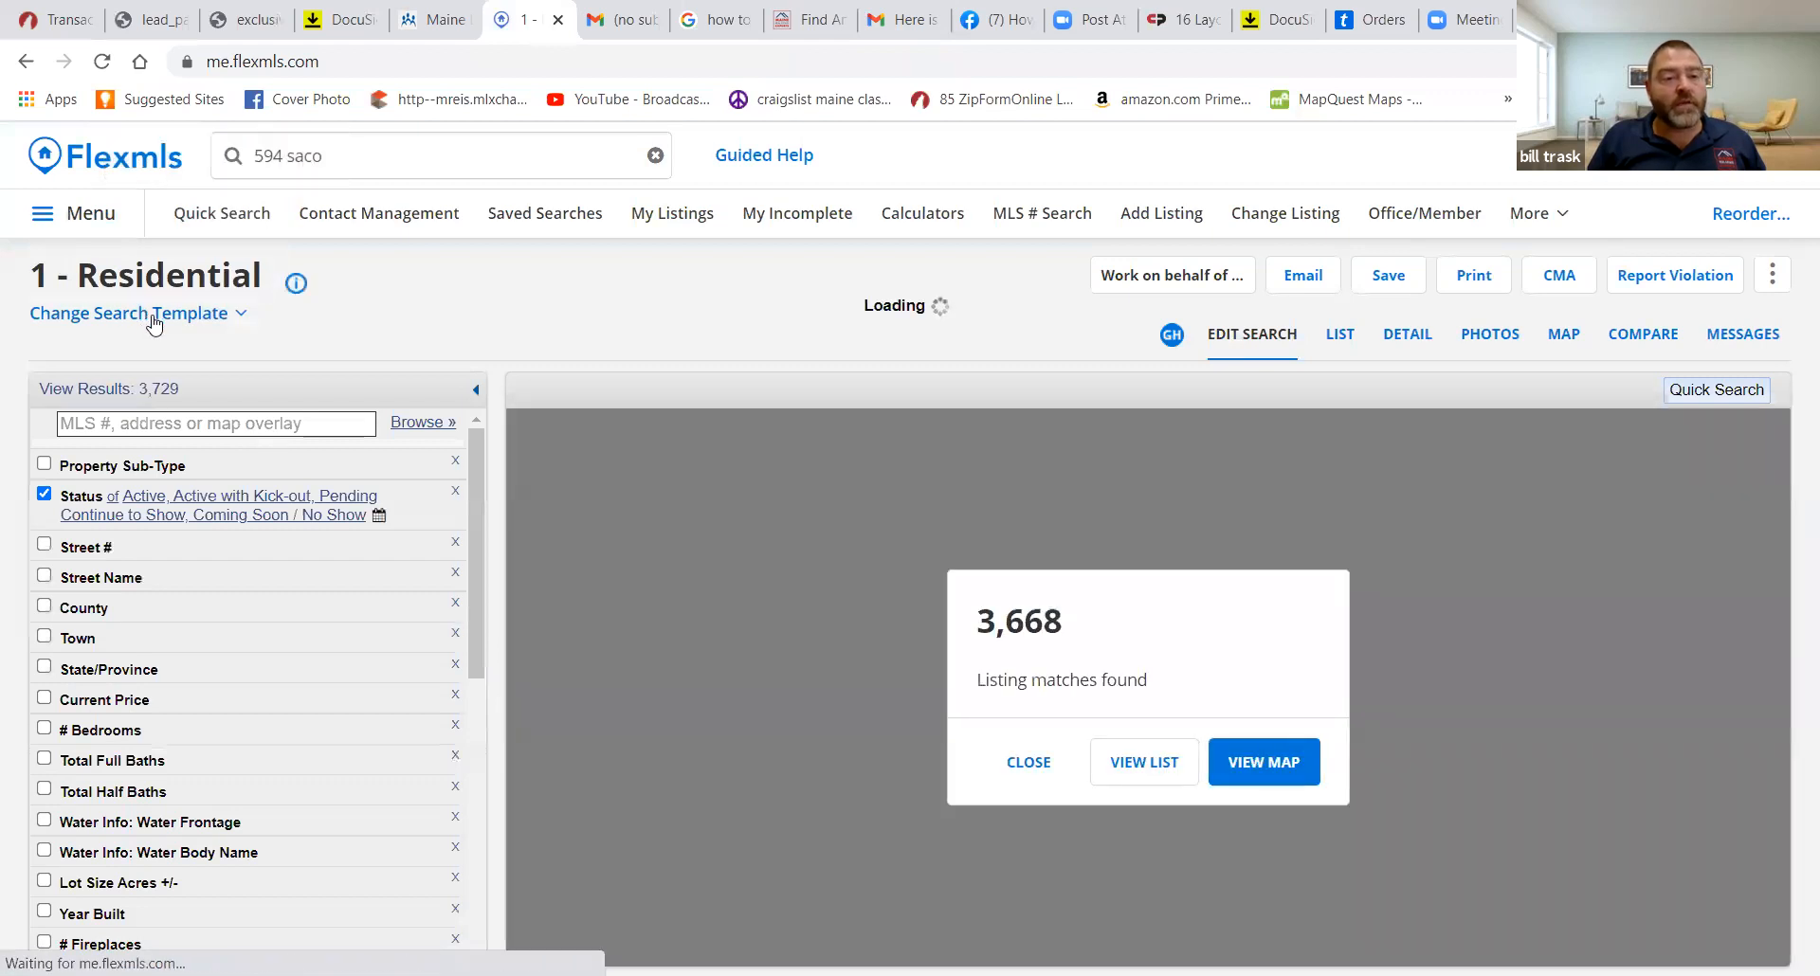
click(1029, 764)
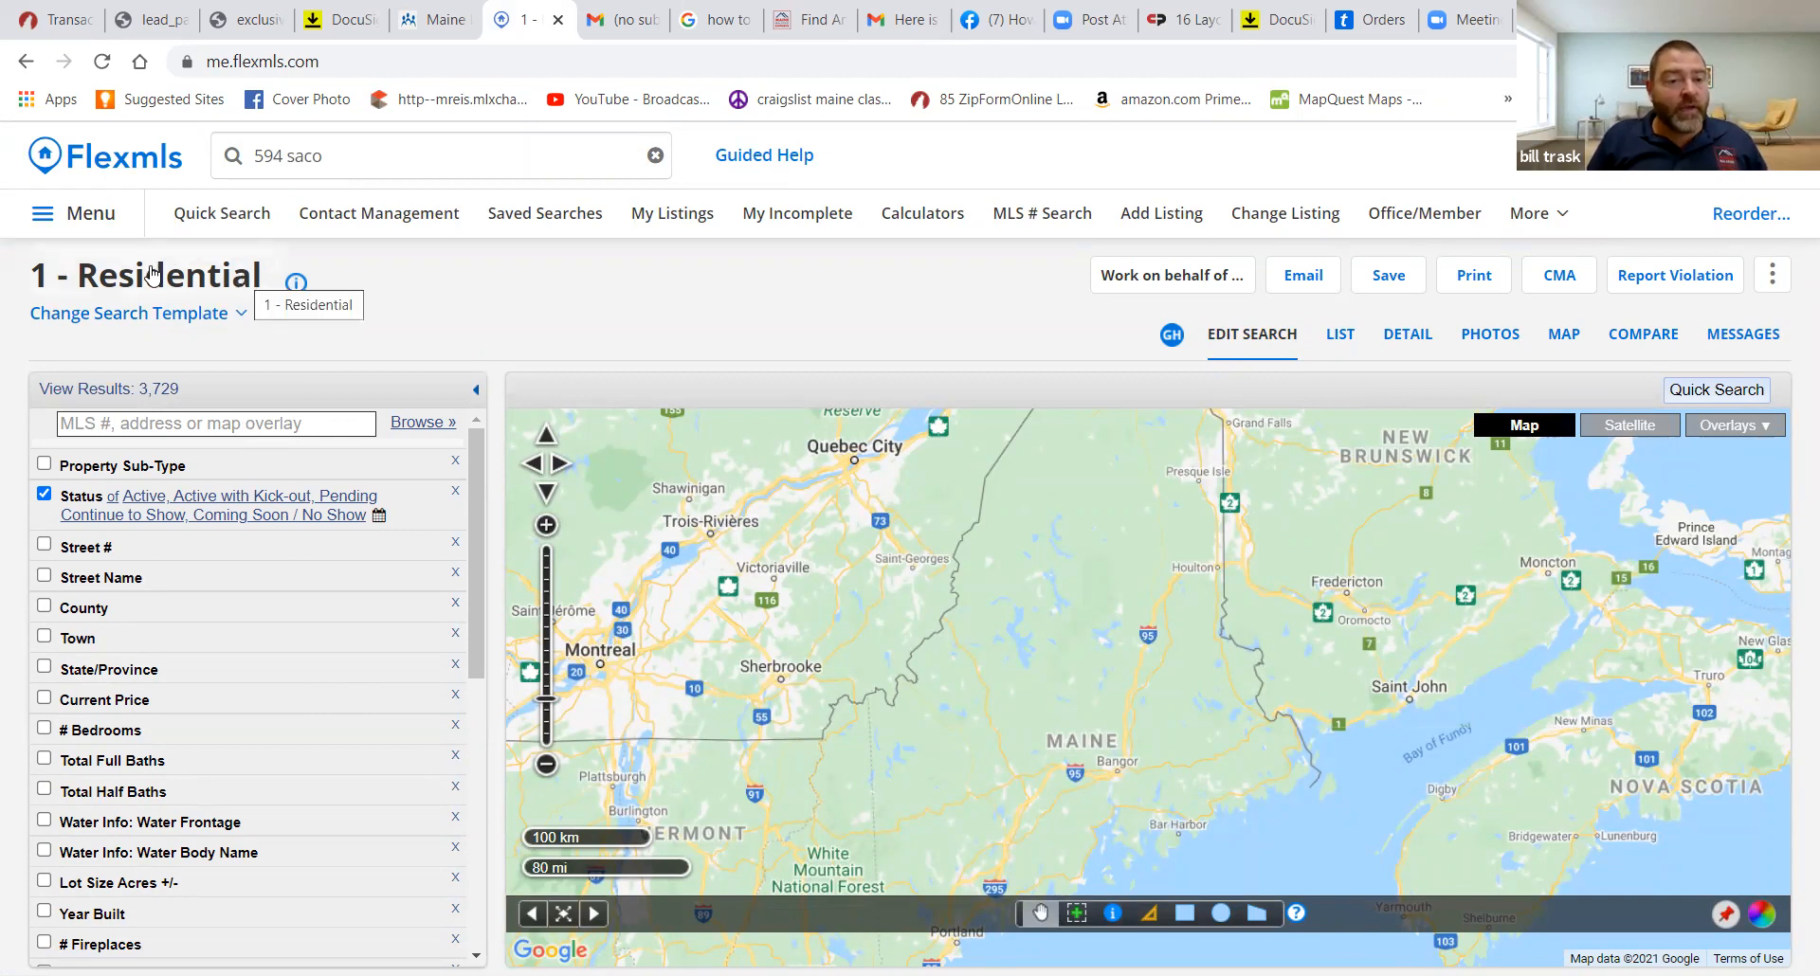
Remove Pending Continue to Show from the status filter, keeping Active, Active with Kick-out and Coming Soon / No Show
click(421, 515)
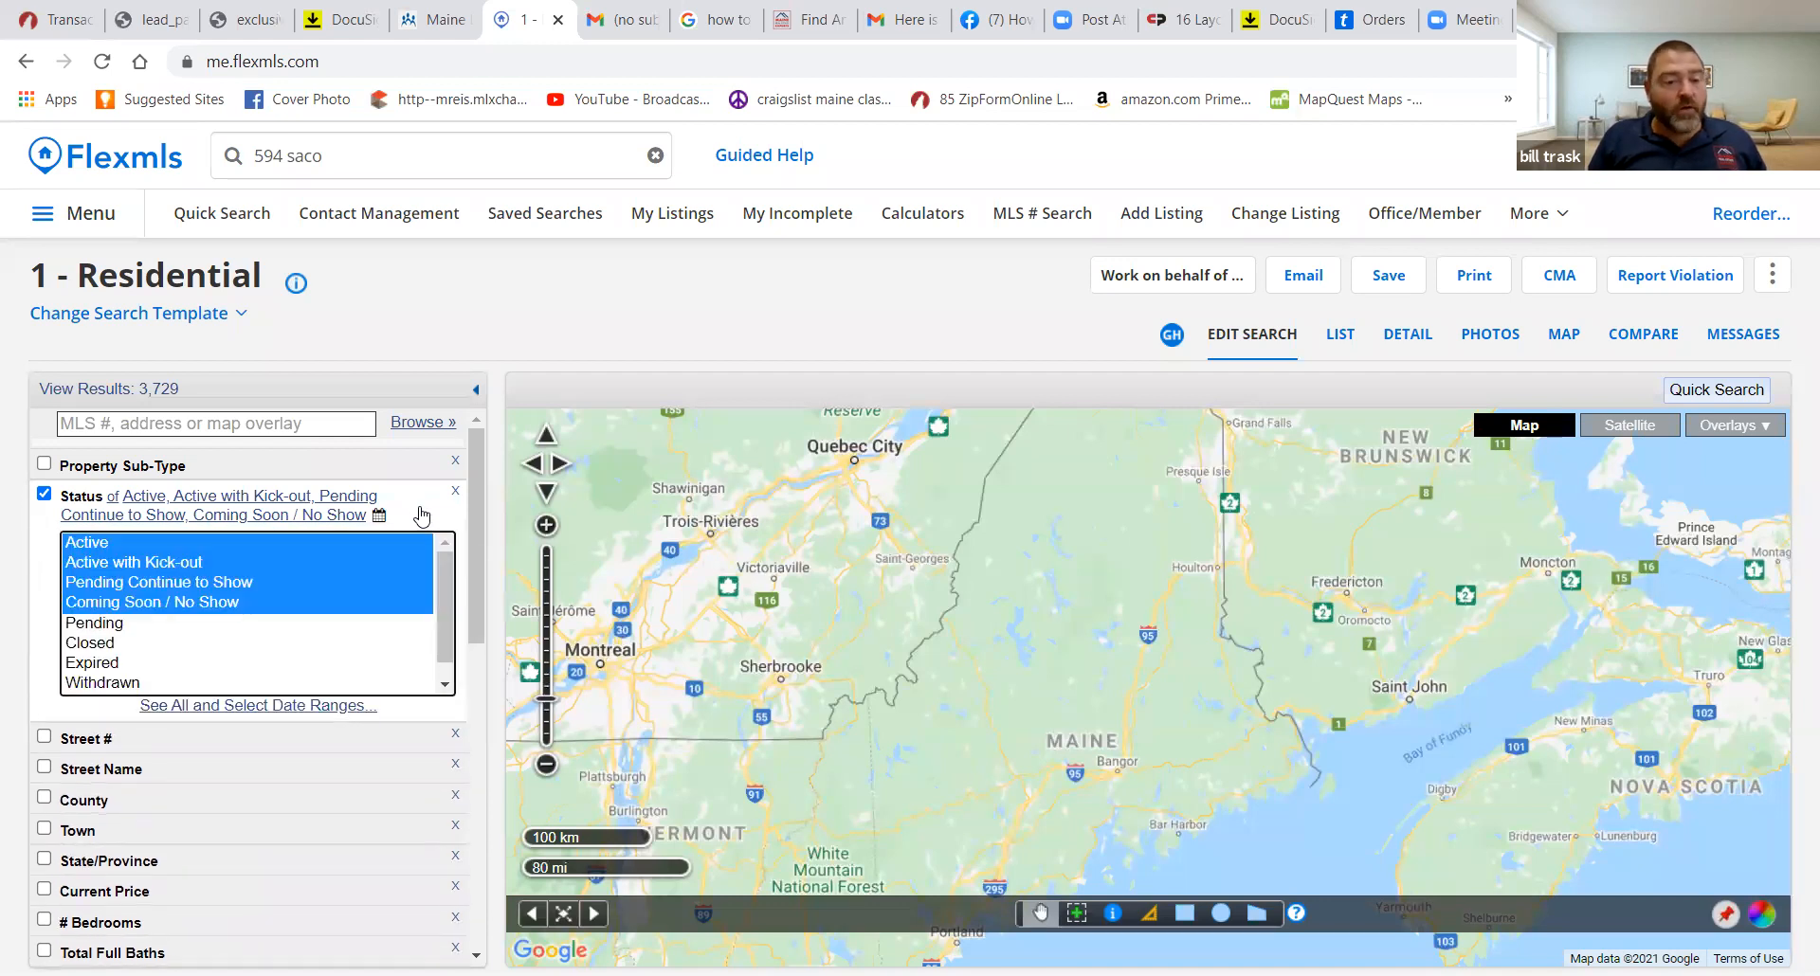
ctrl+click(113, 585)
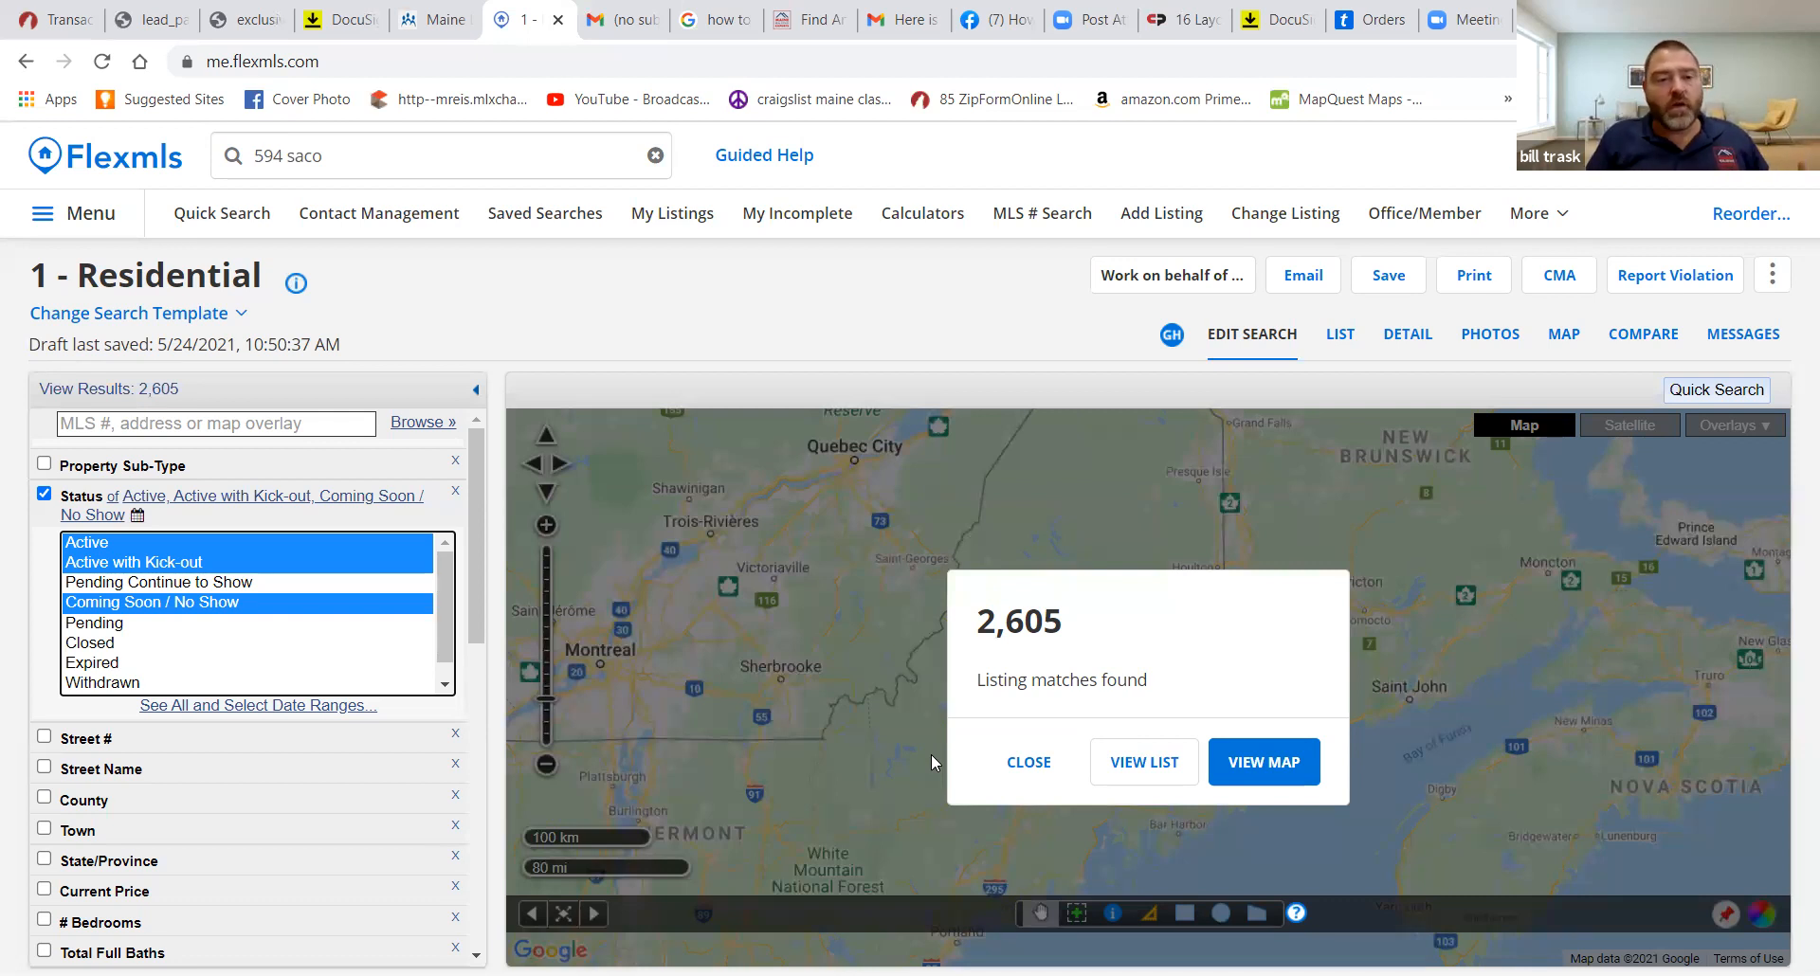
click(1031, 763)
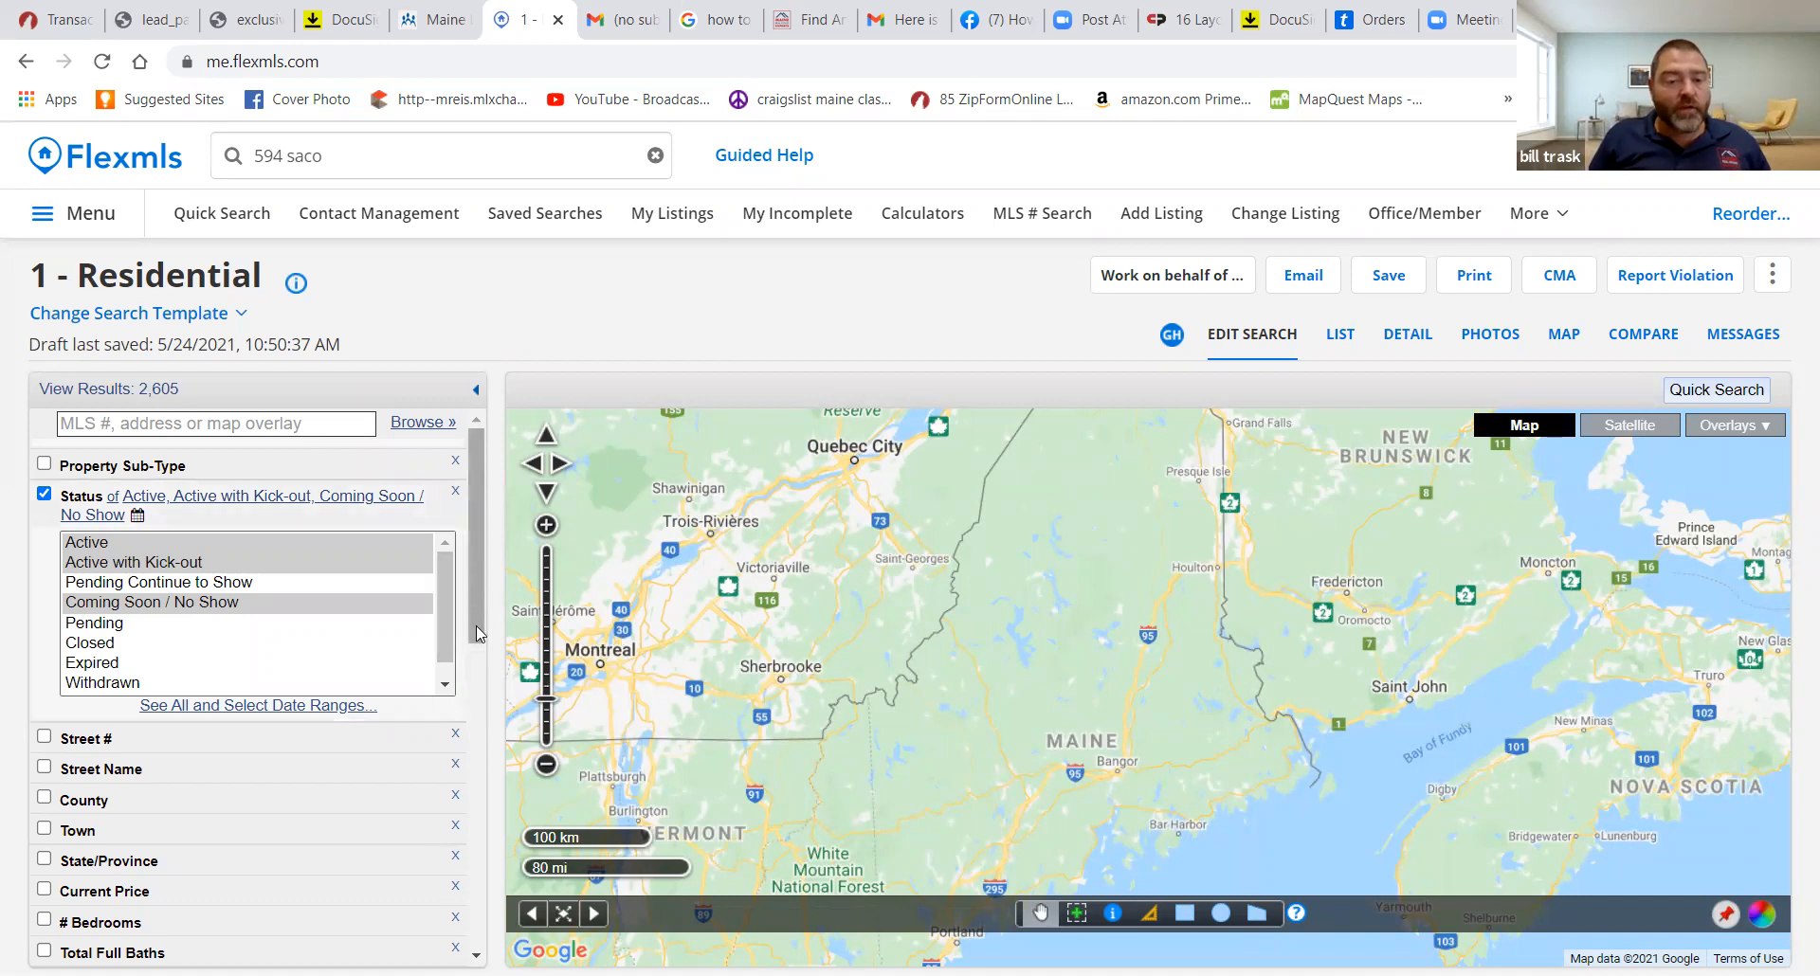
Filter the search by the towns Hollis, Buxton, Limington and Standish
drag(478, 633, 469, 679)
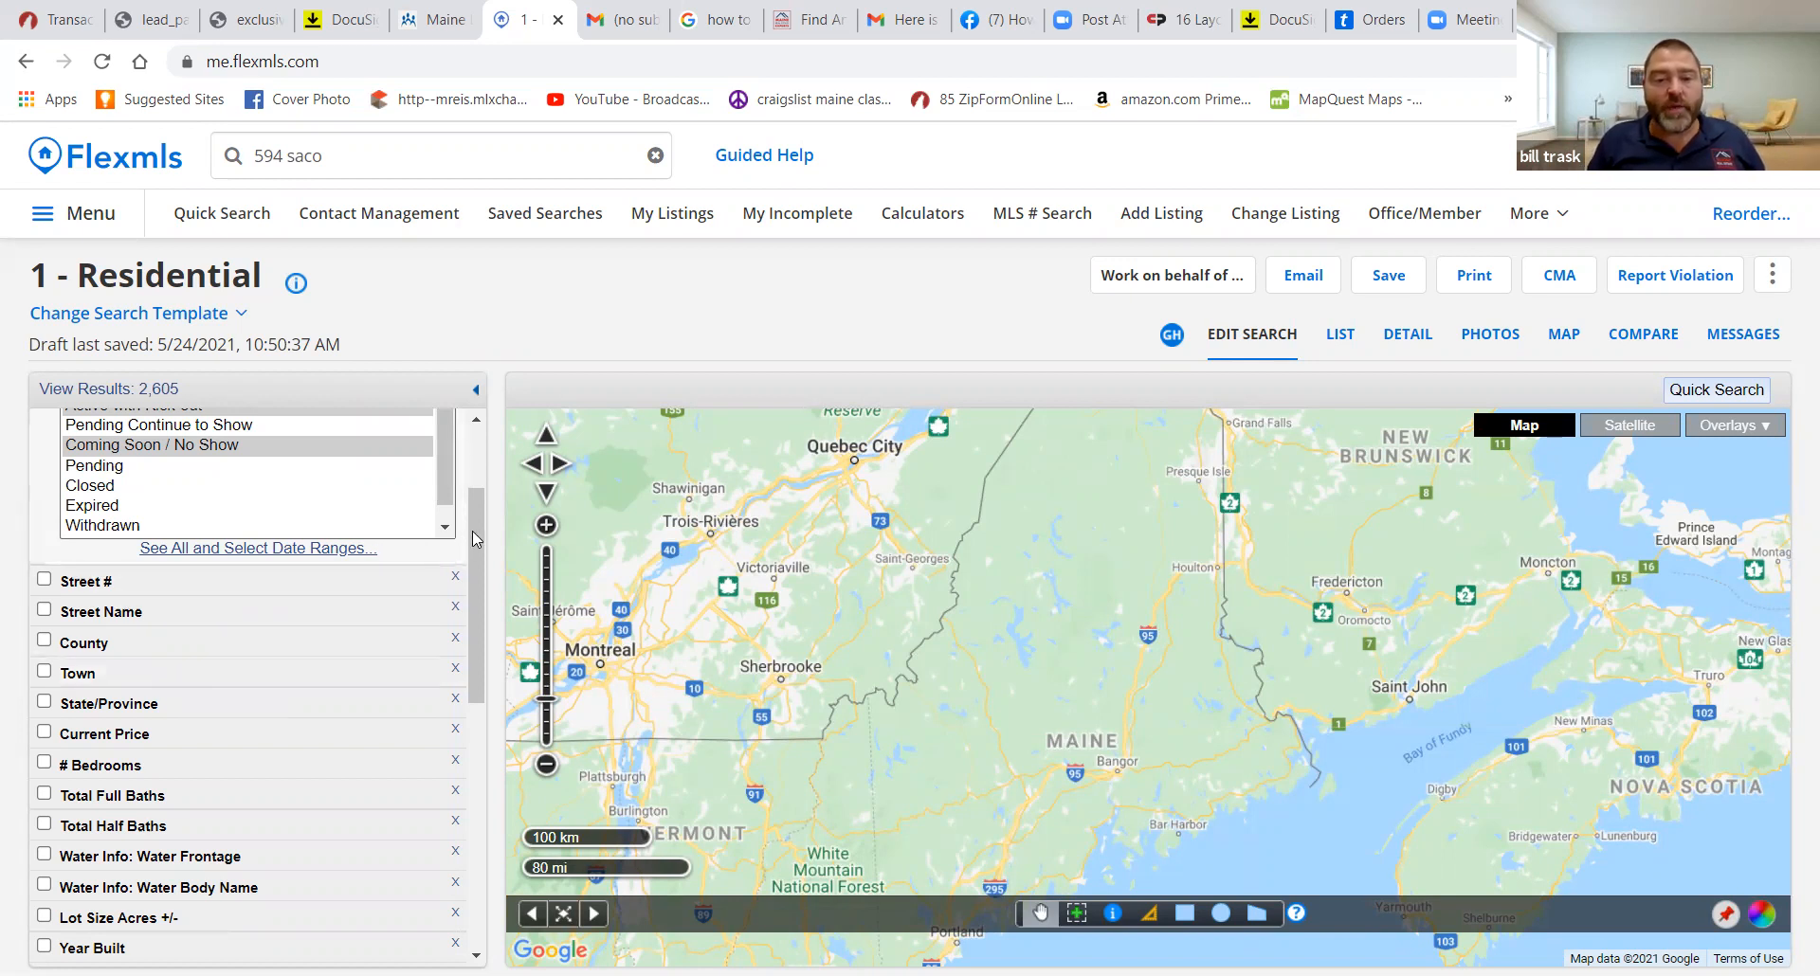
drag(482, 527, 480, 580)
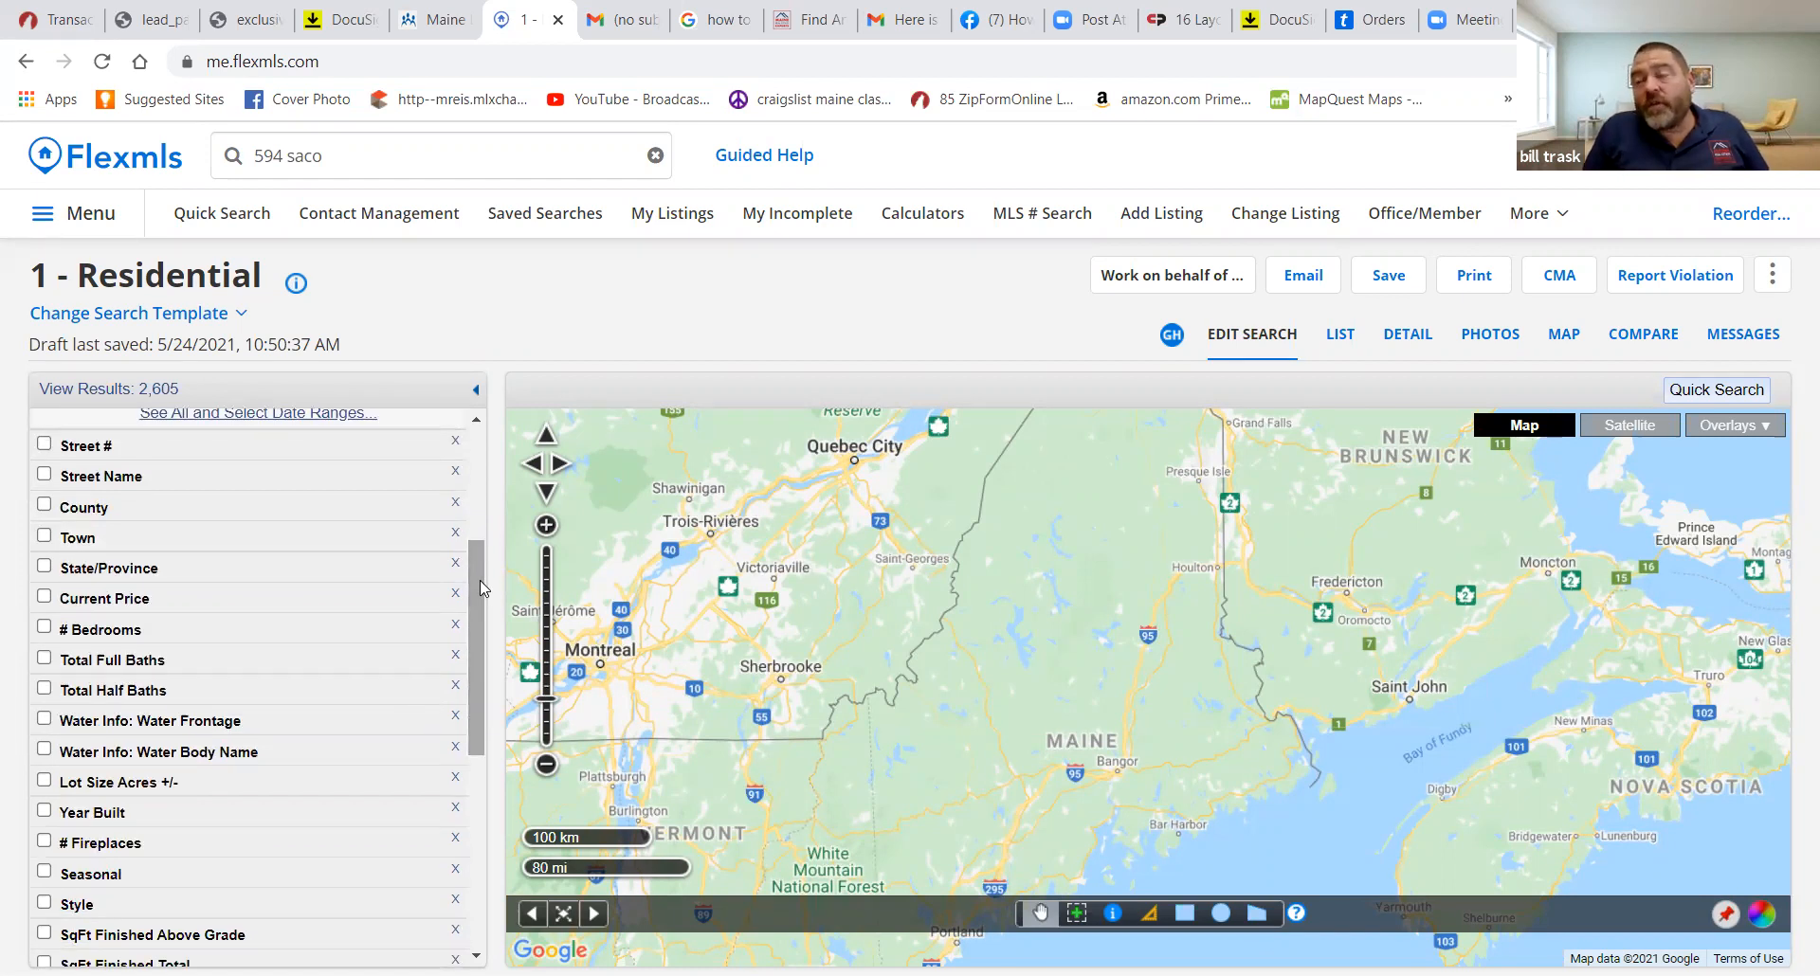
click(216, 541)
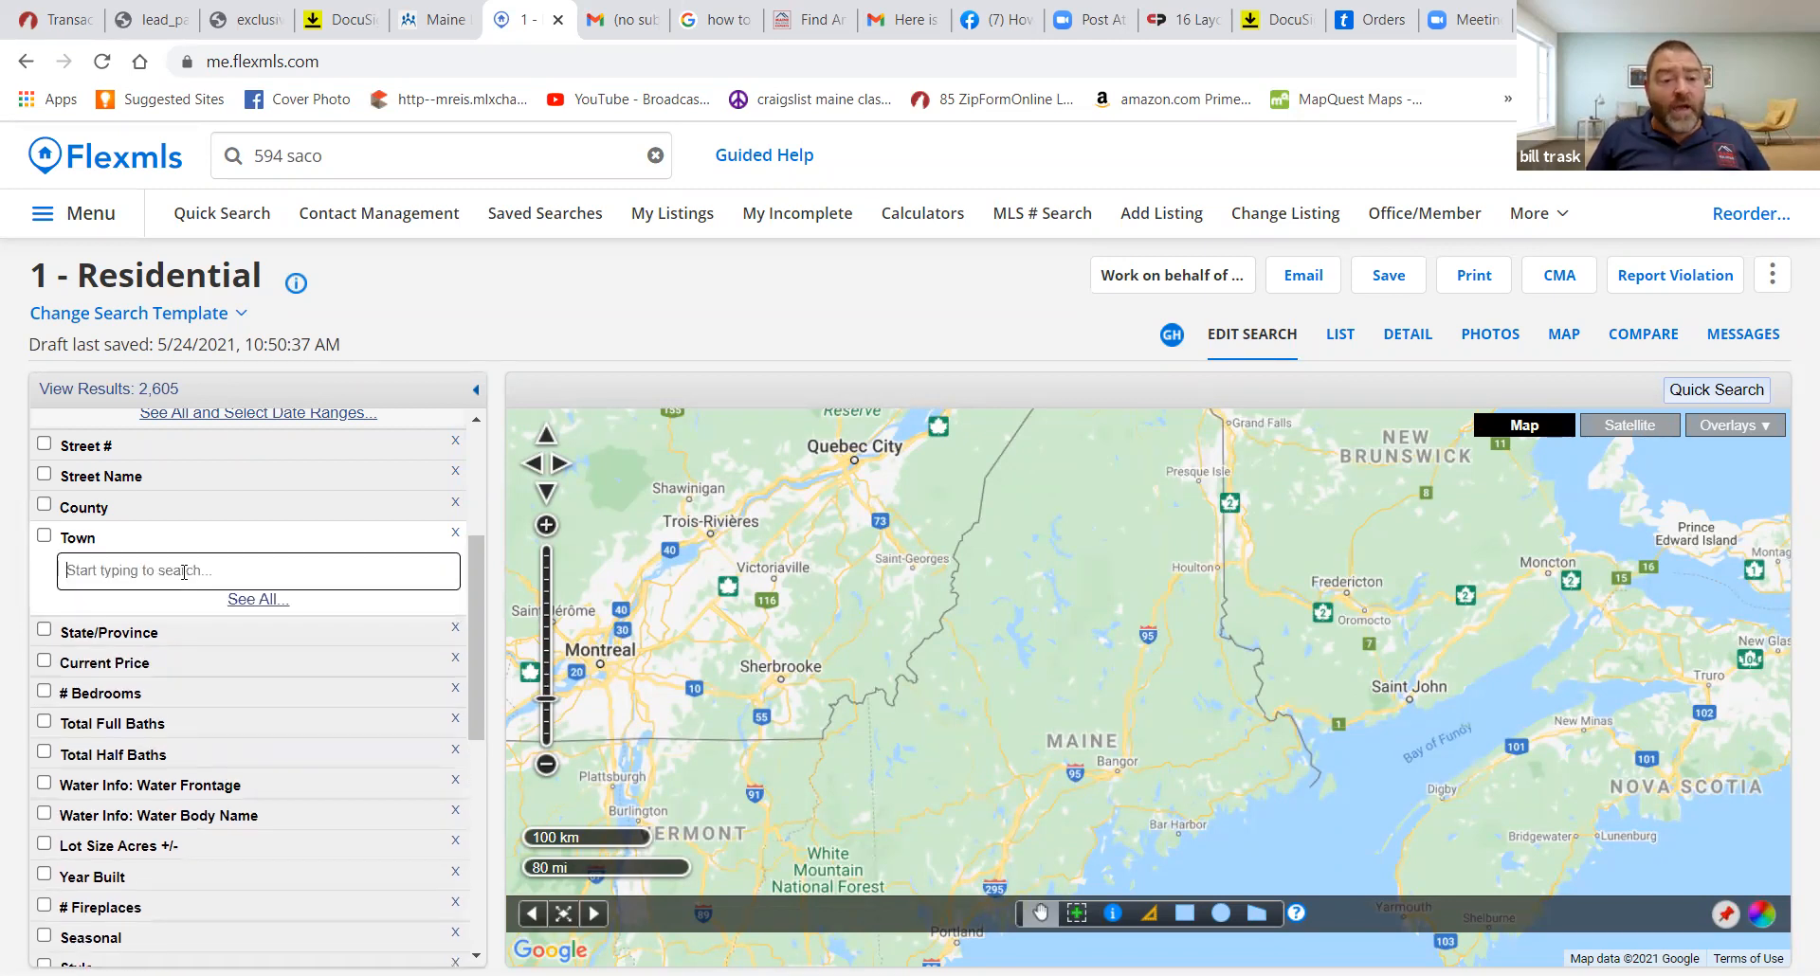
text(hollis,b)
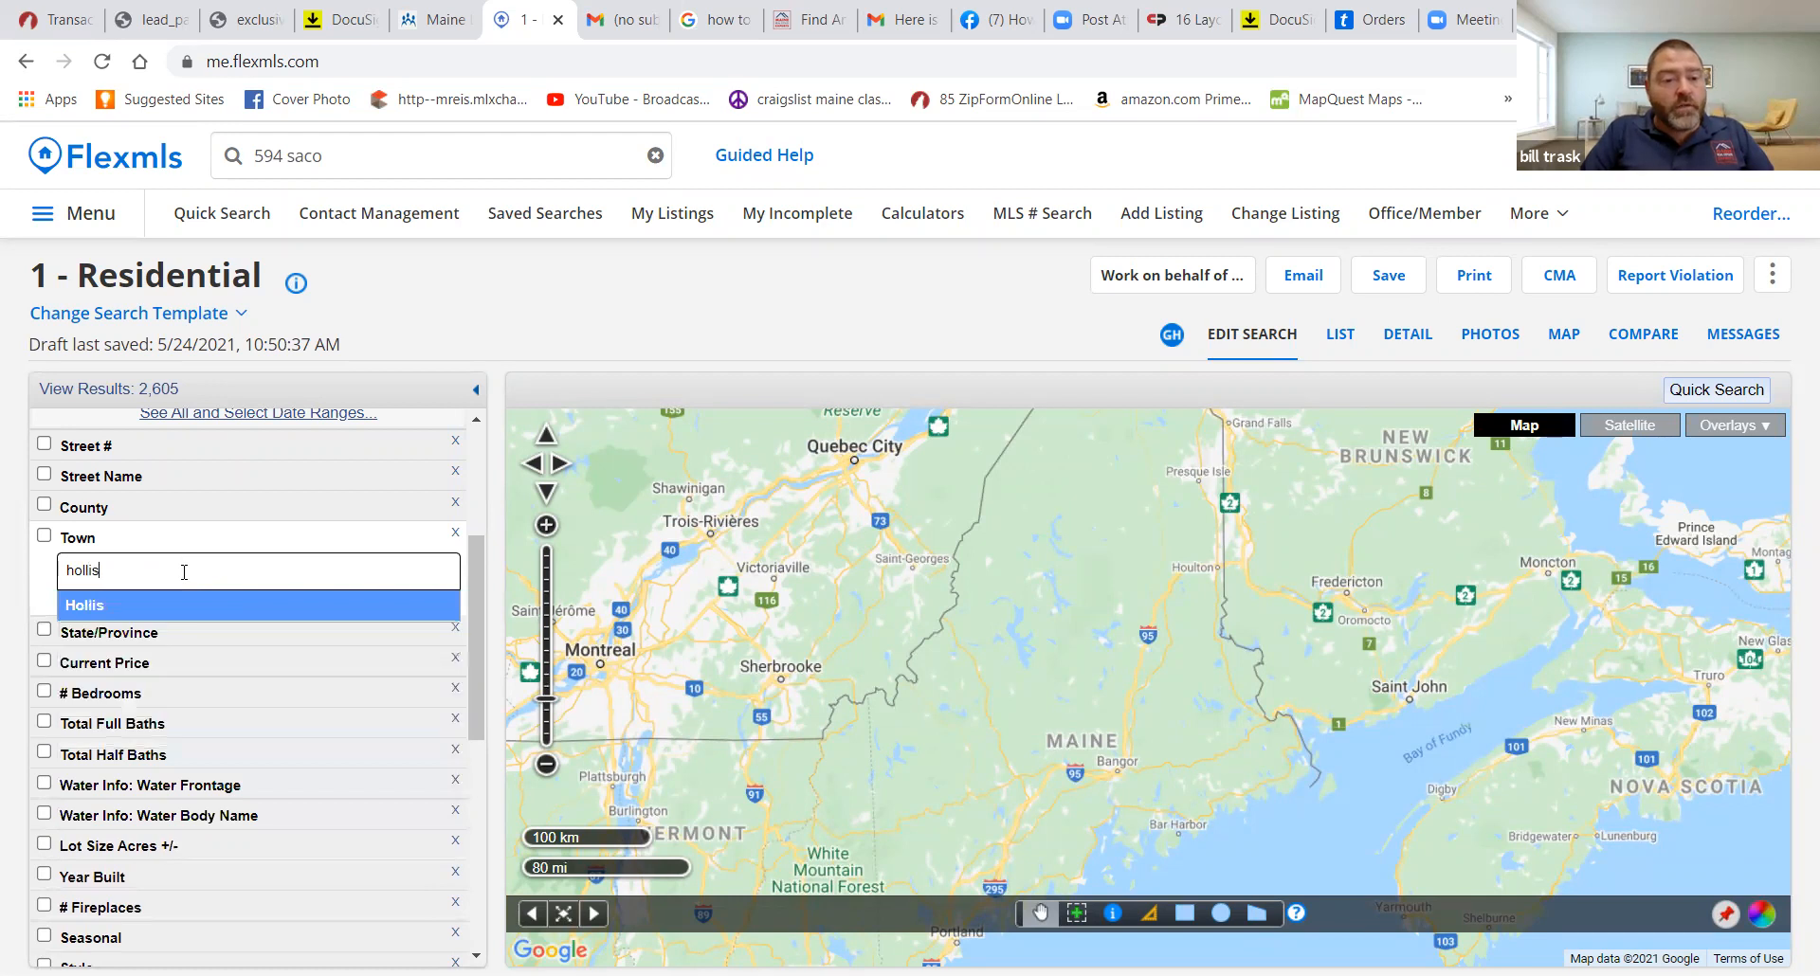
key(BackSpace)
key(BackSpace)
key(Return)
text(bux)
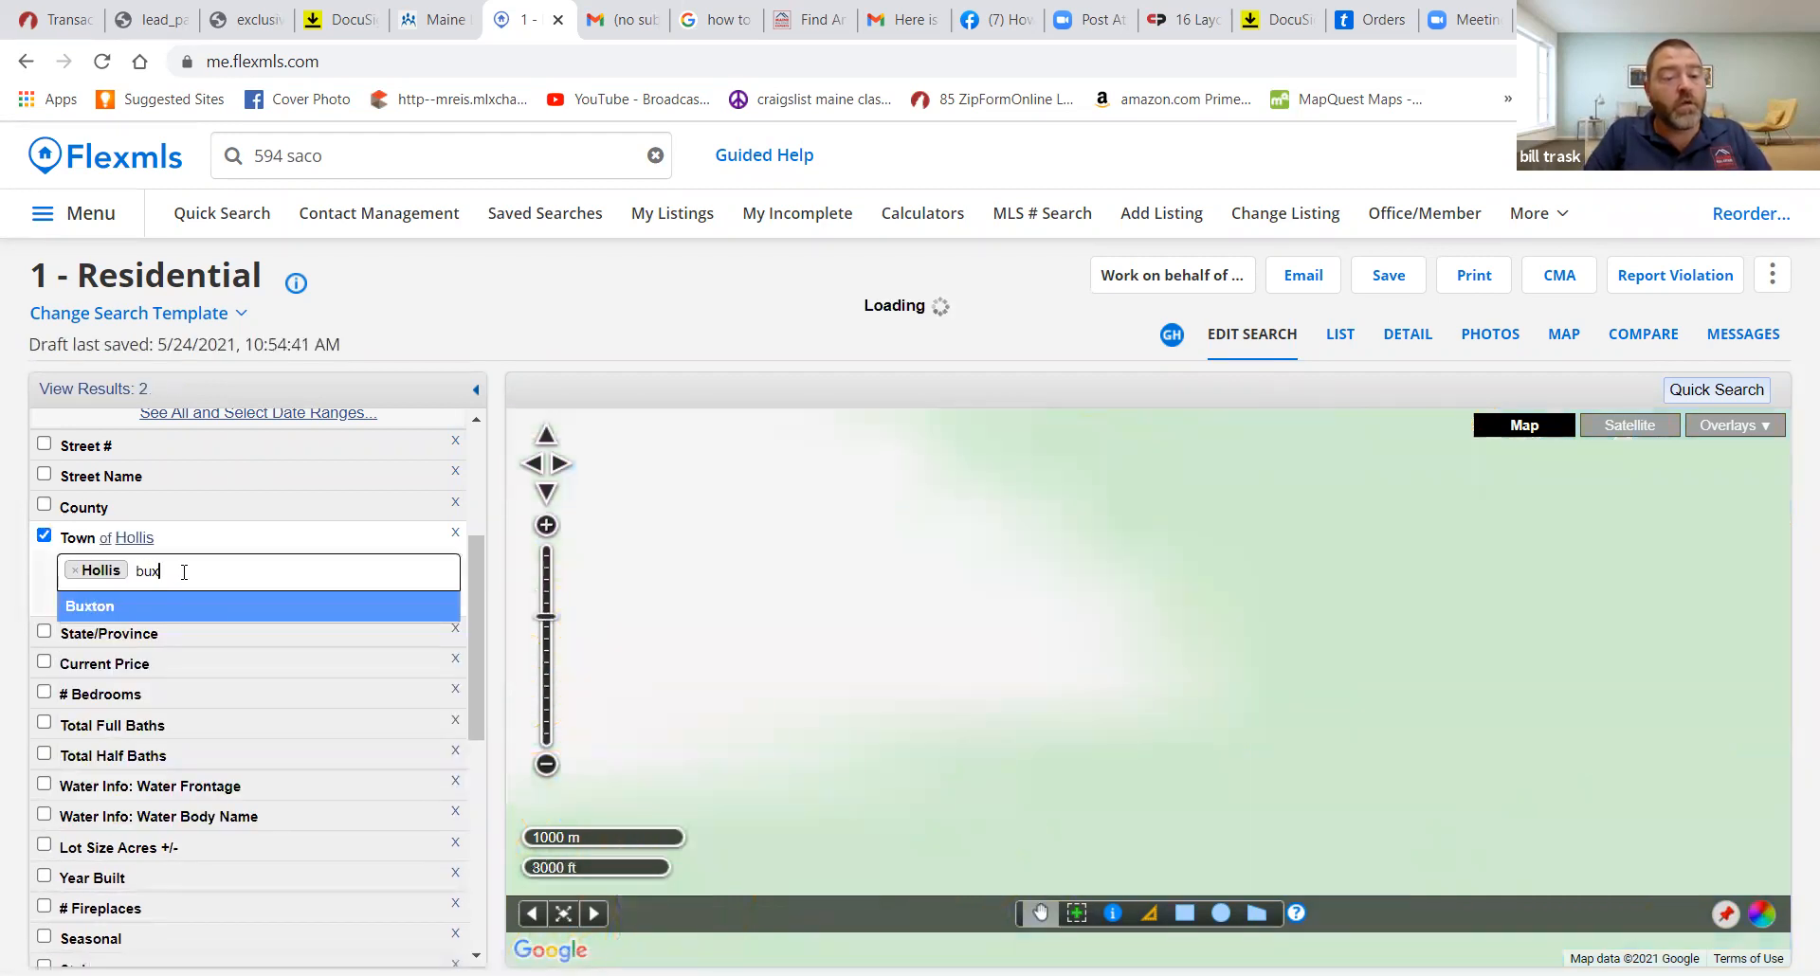
key(Return)
text(limin)
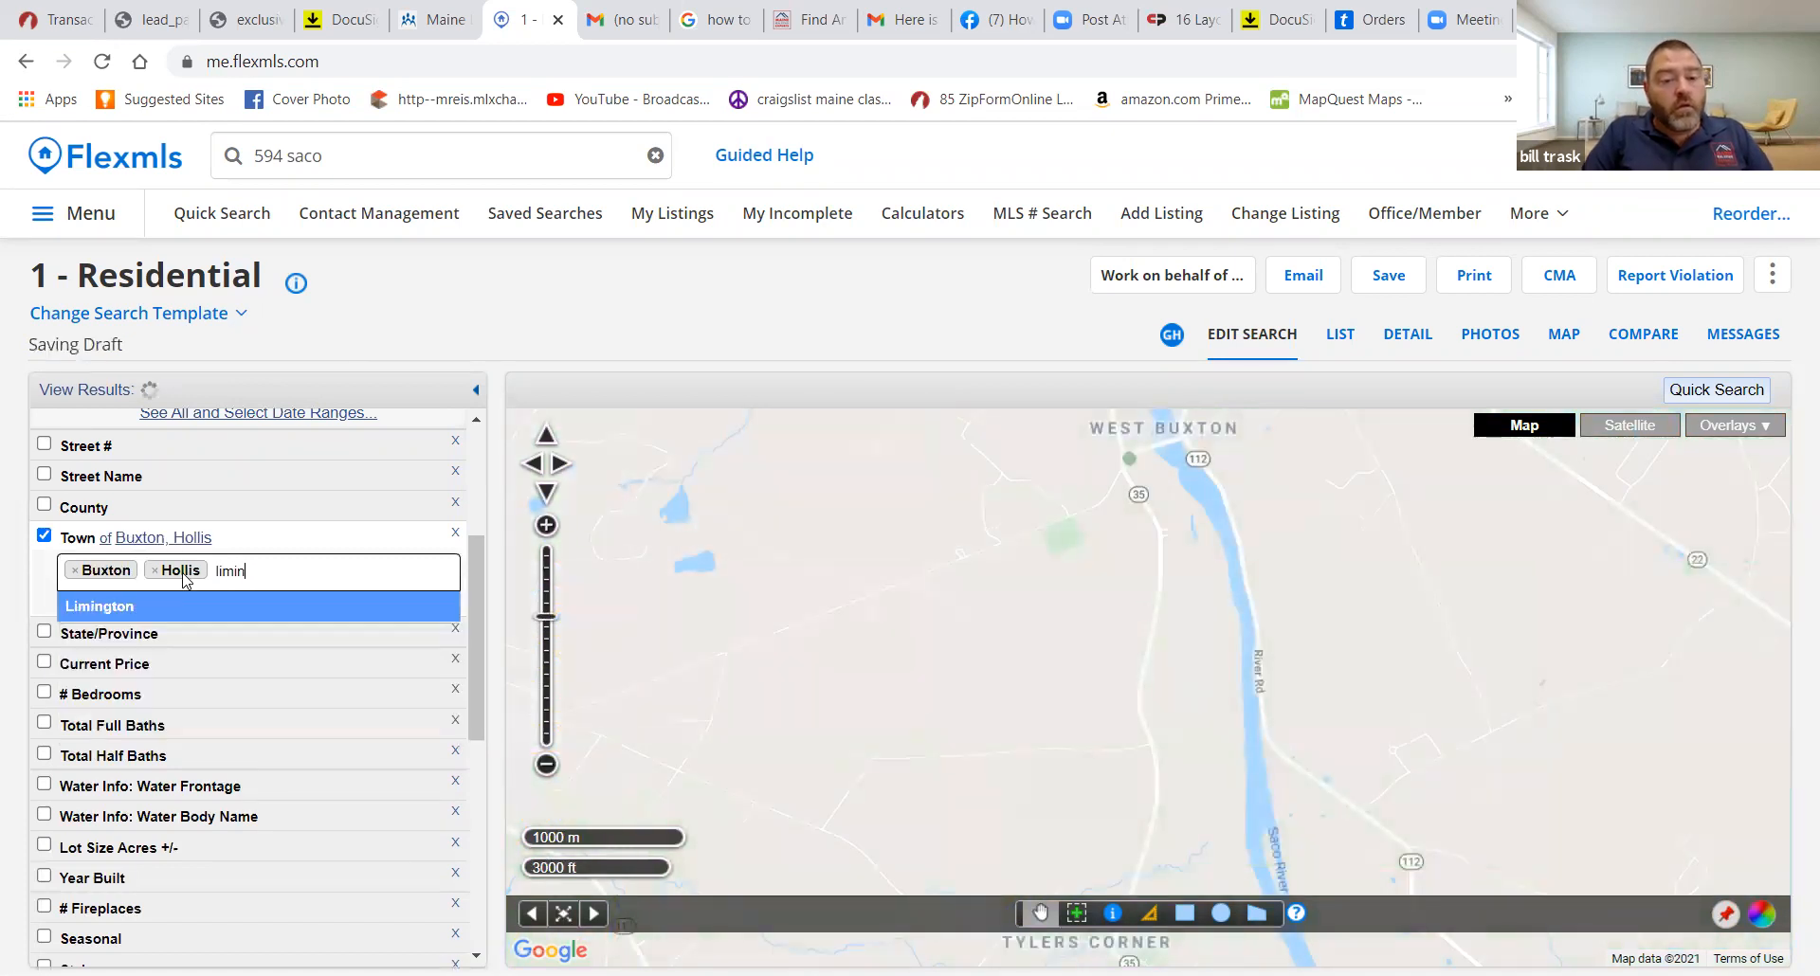
key(Return)
text(stand)
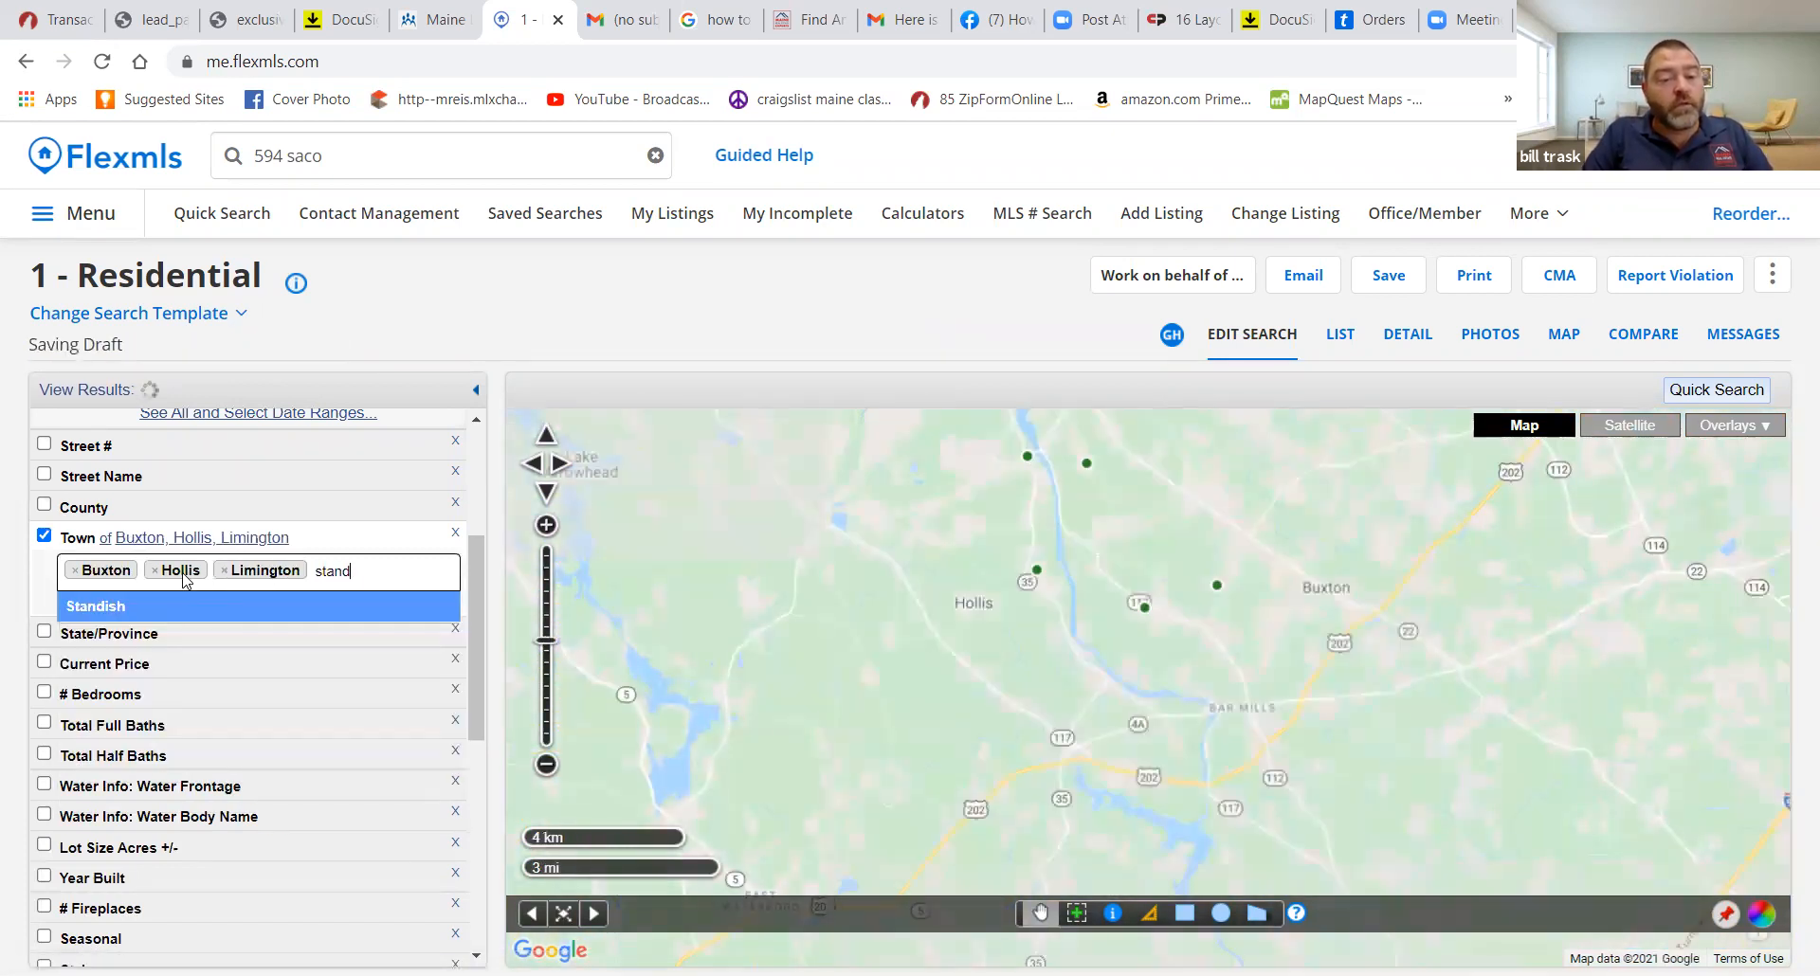
key(Return)
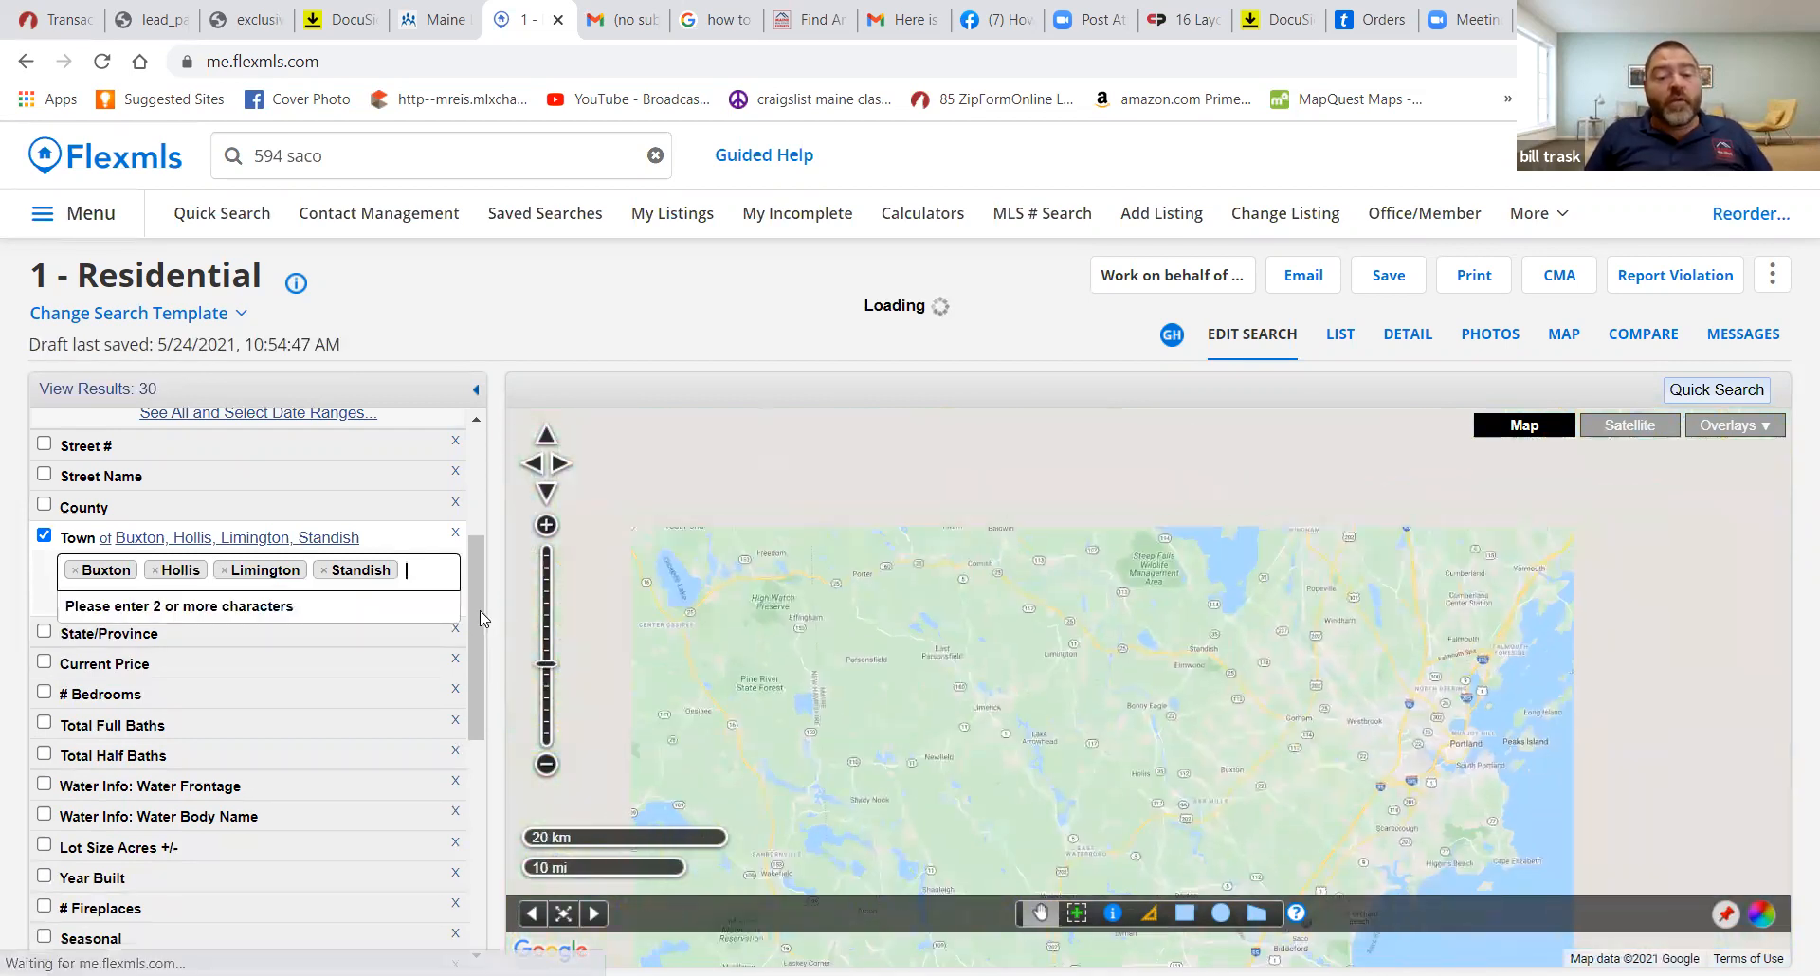
Limit the current price to a range of 200,000 to 400,000
drag(480, 610, 480, 683)
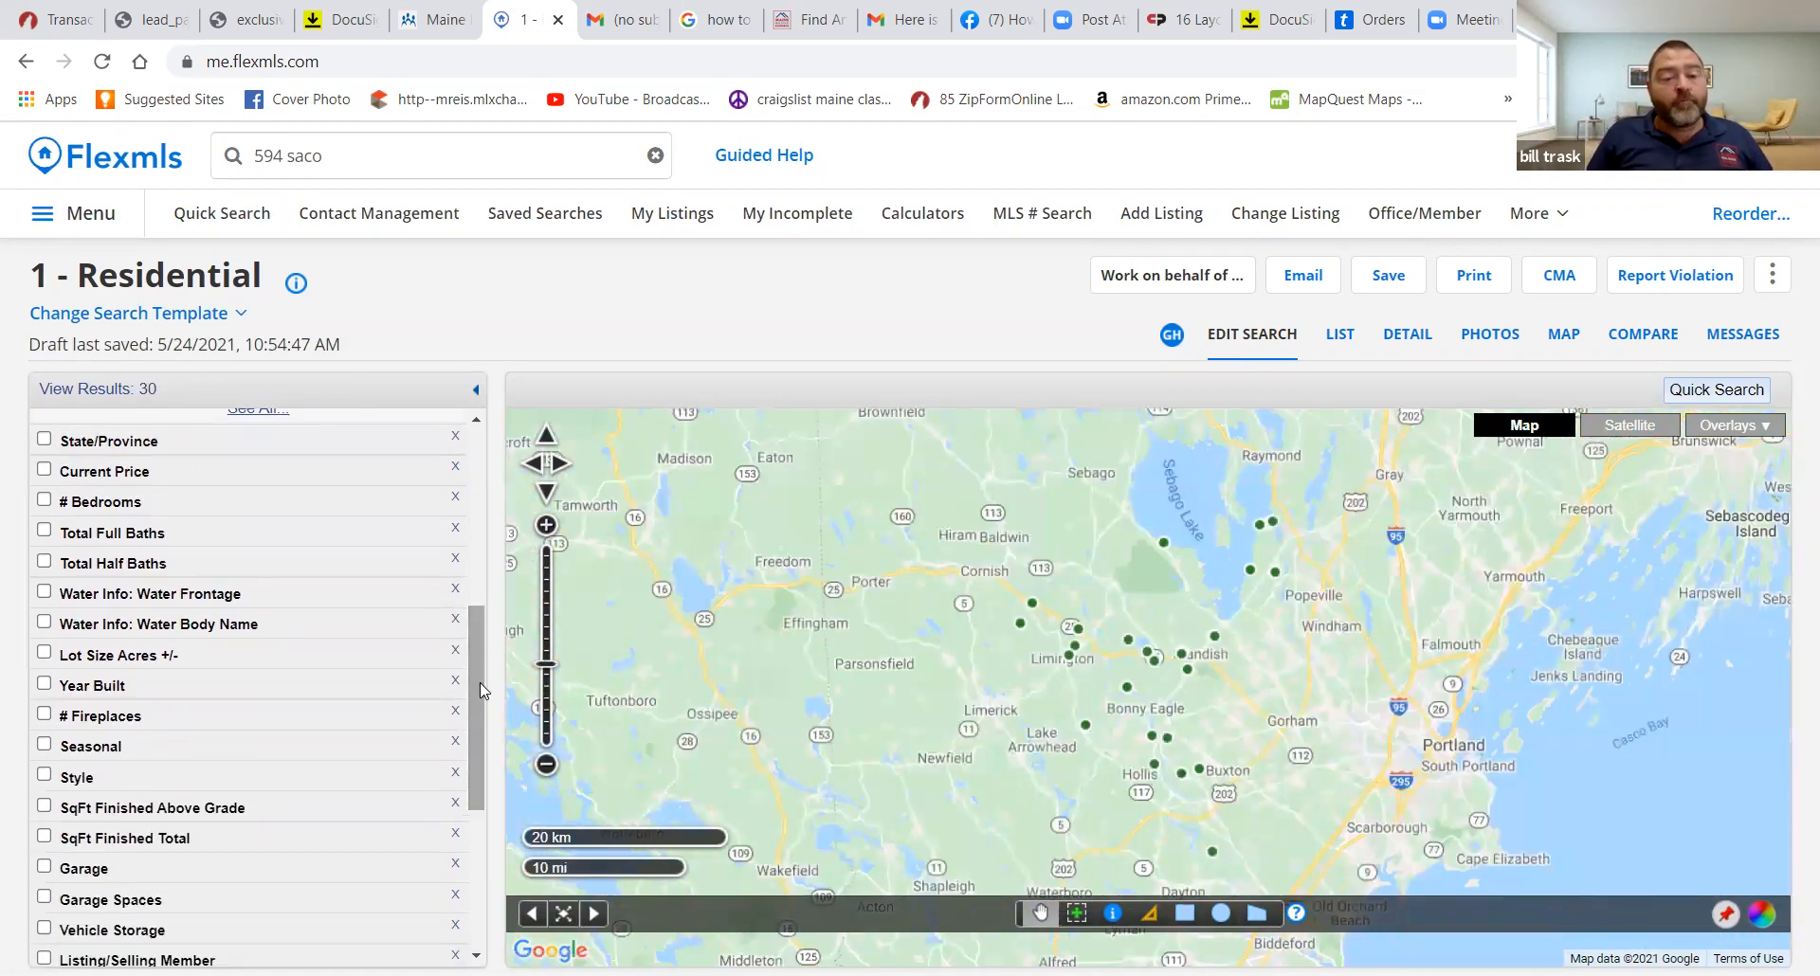
click(214, 477)
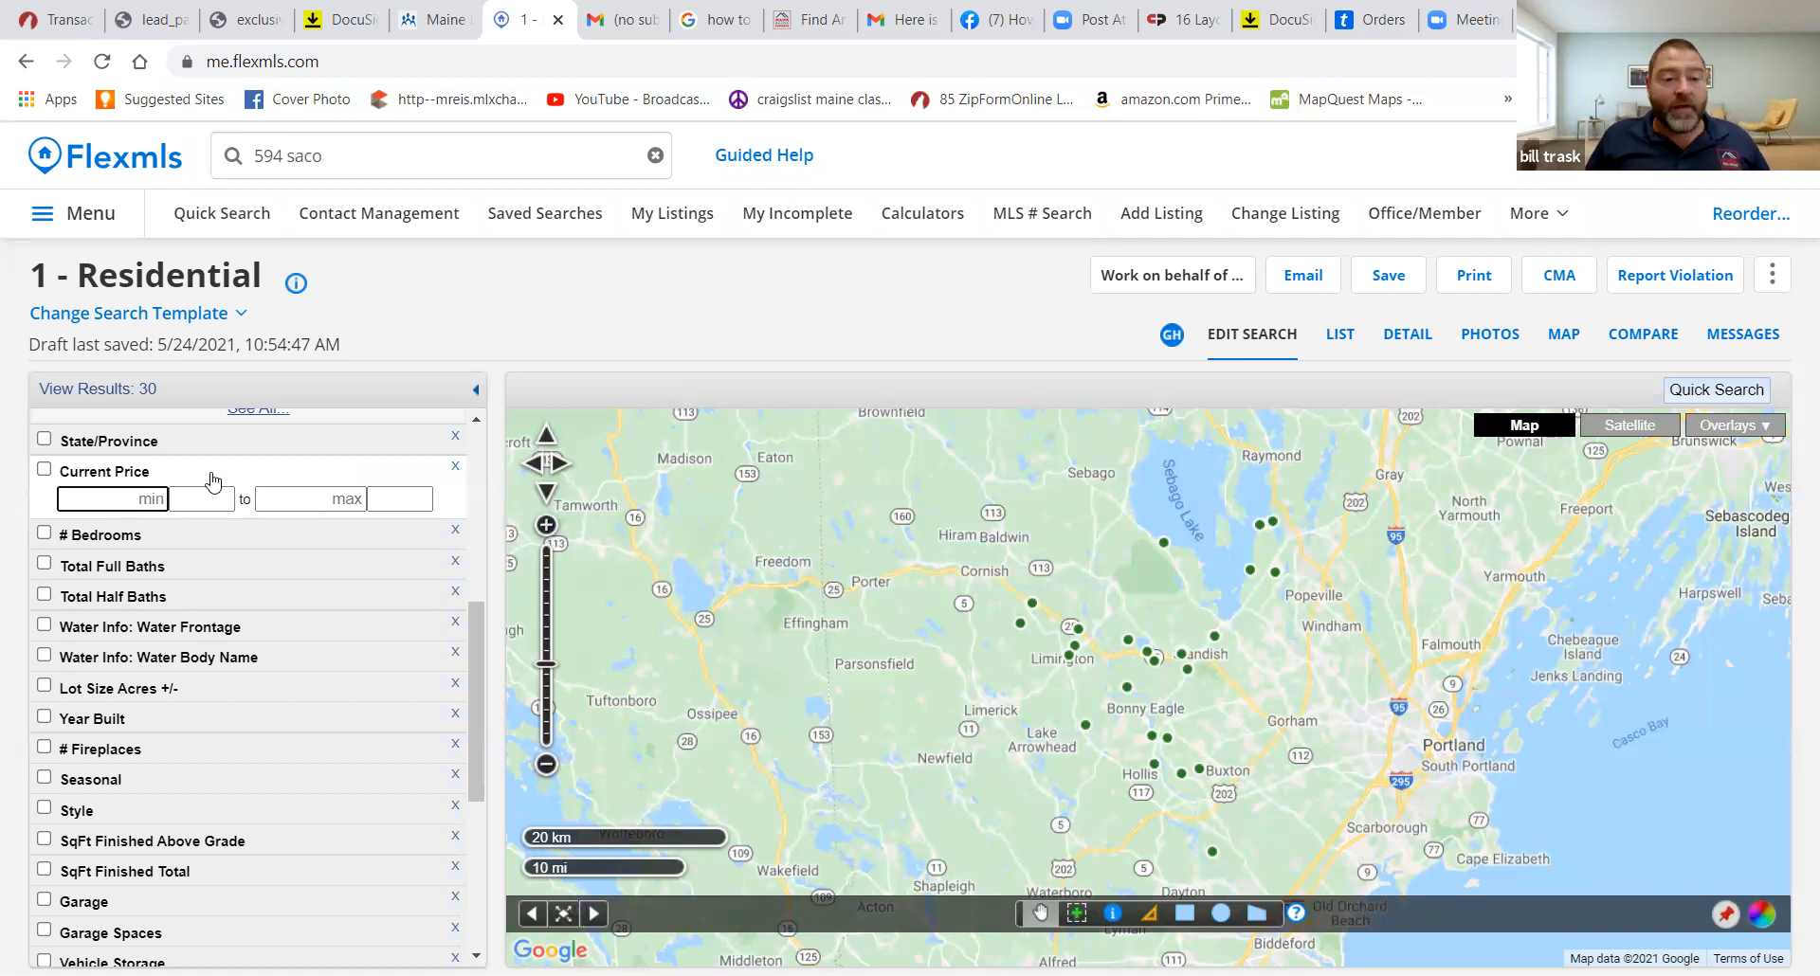
text(200)
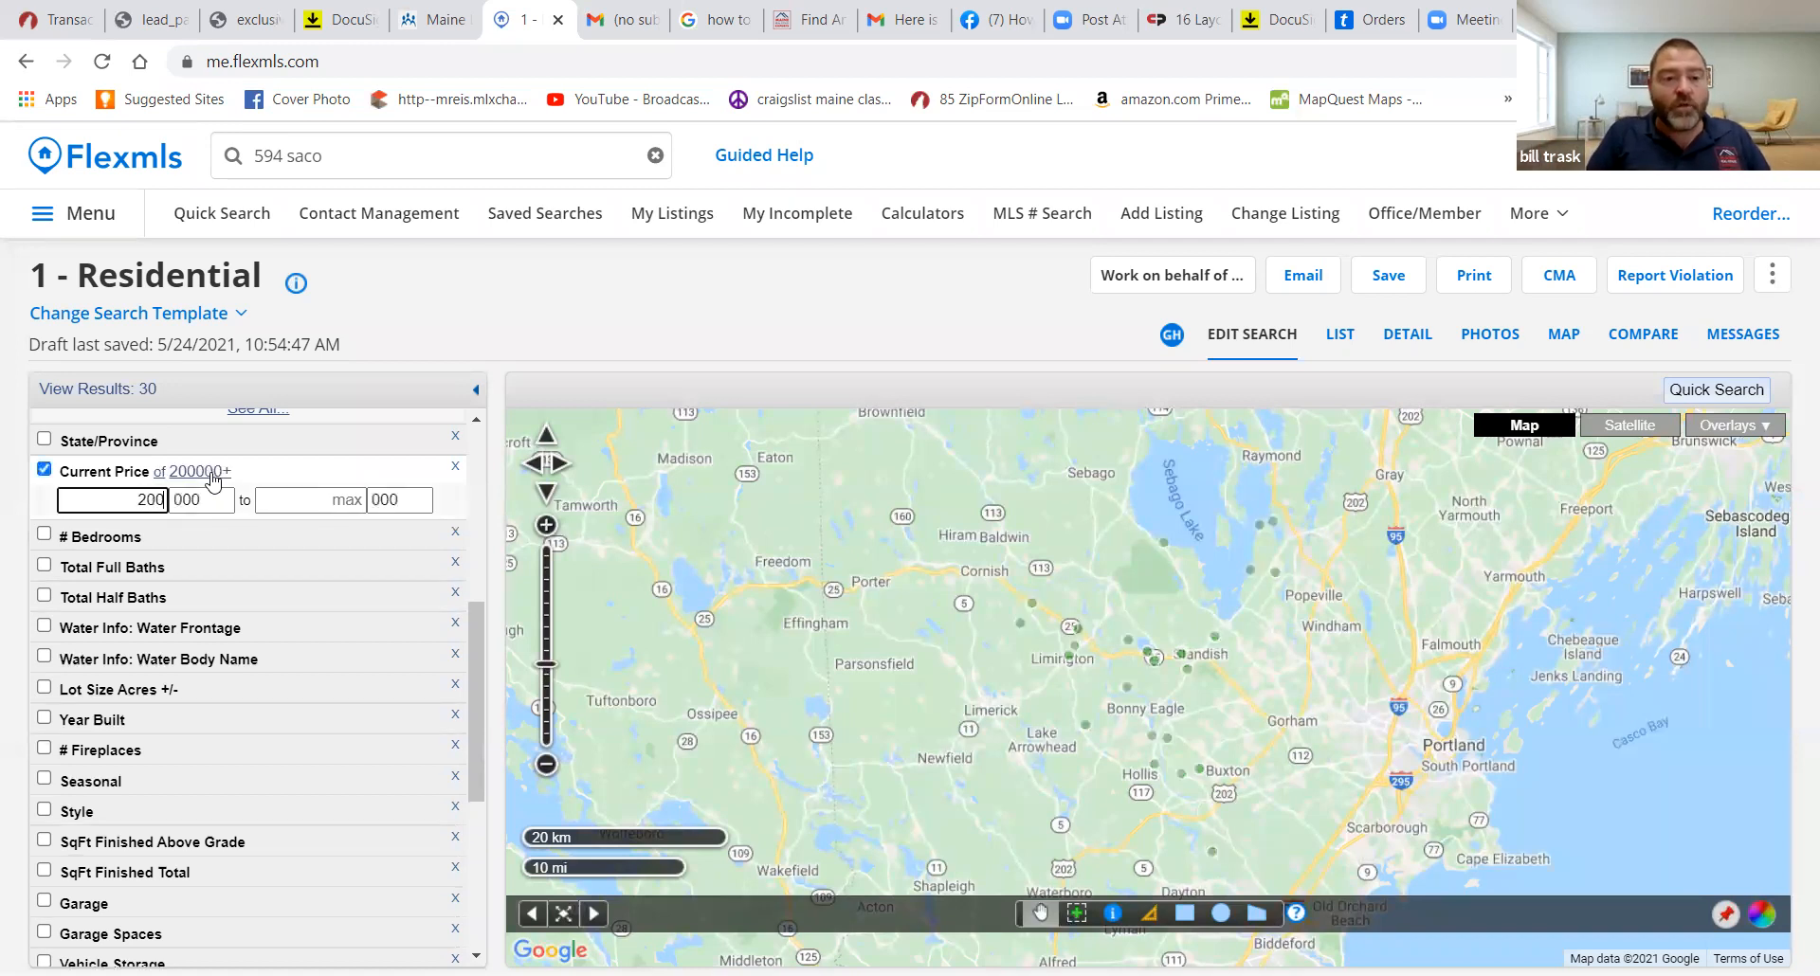
key(Tab)
text(400)
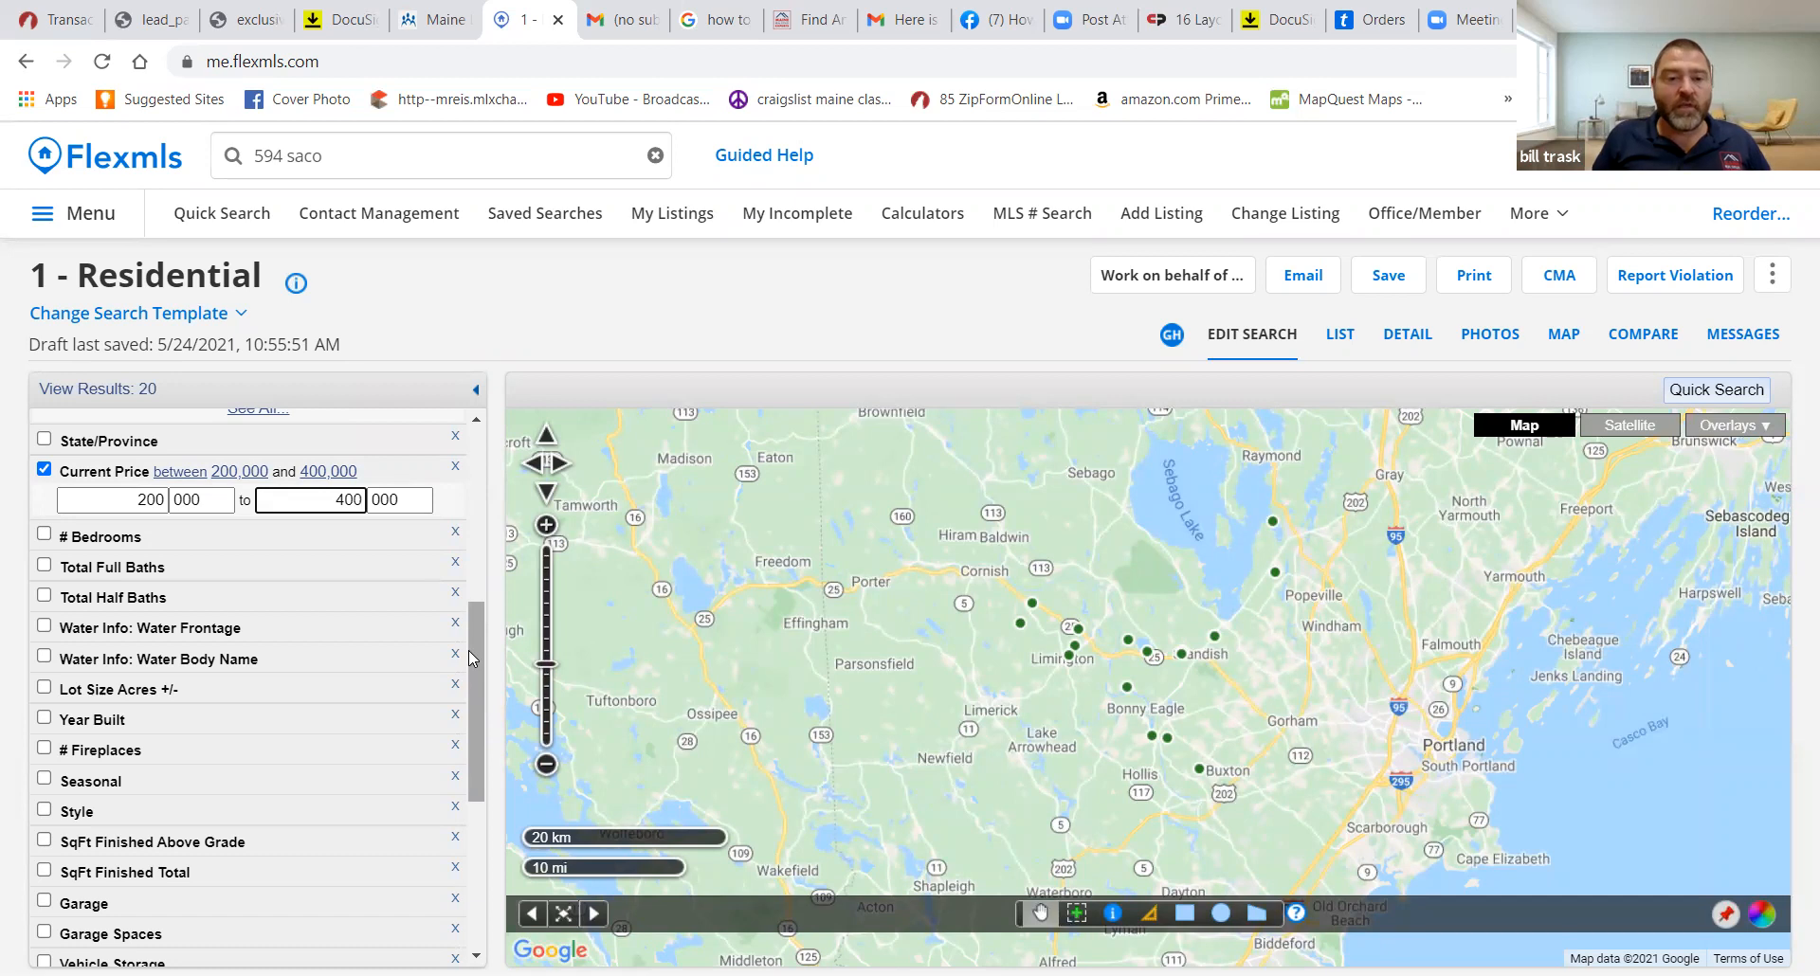
Open the Year Built filter and review the town and price criteria already set
drag(468, 650, 469, 673)
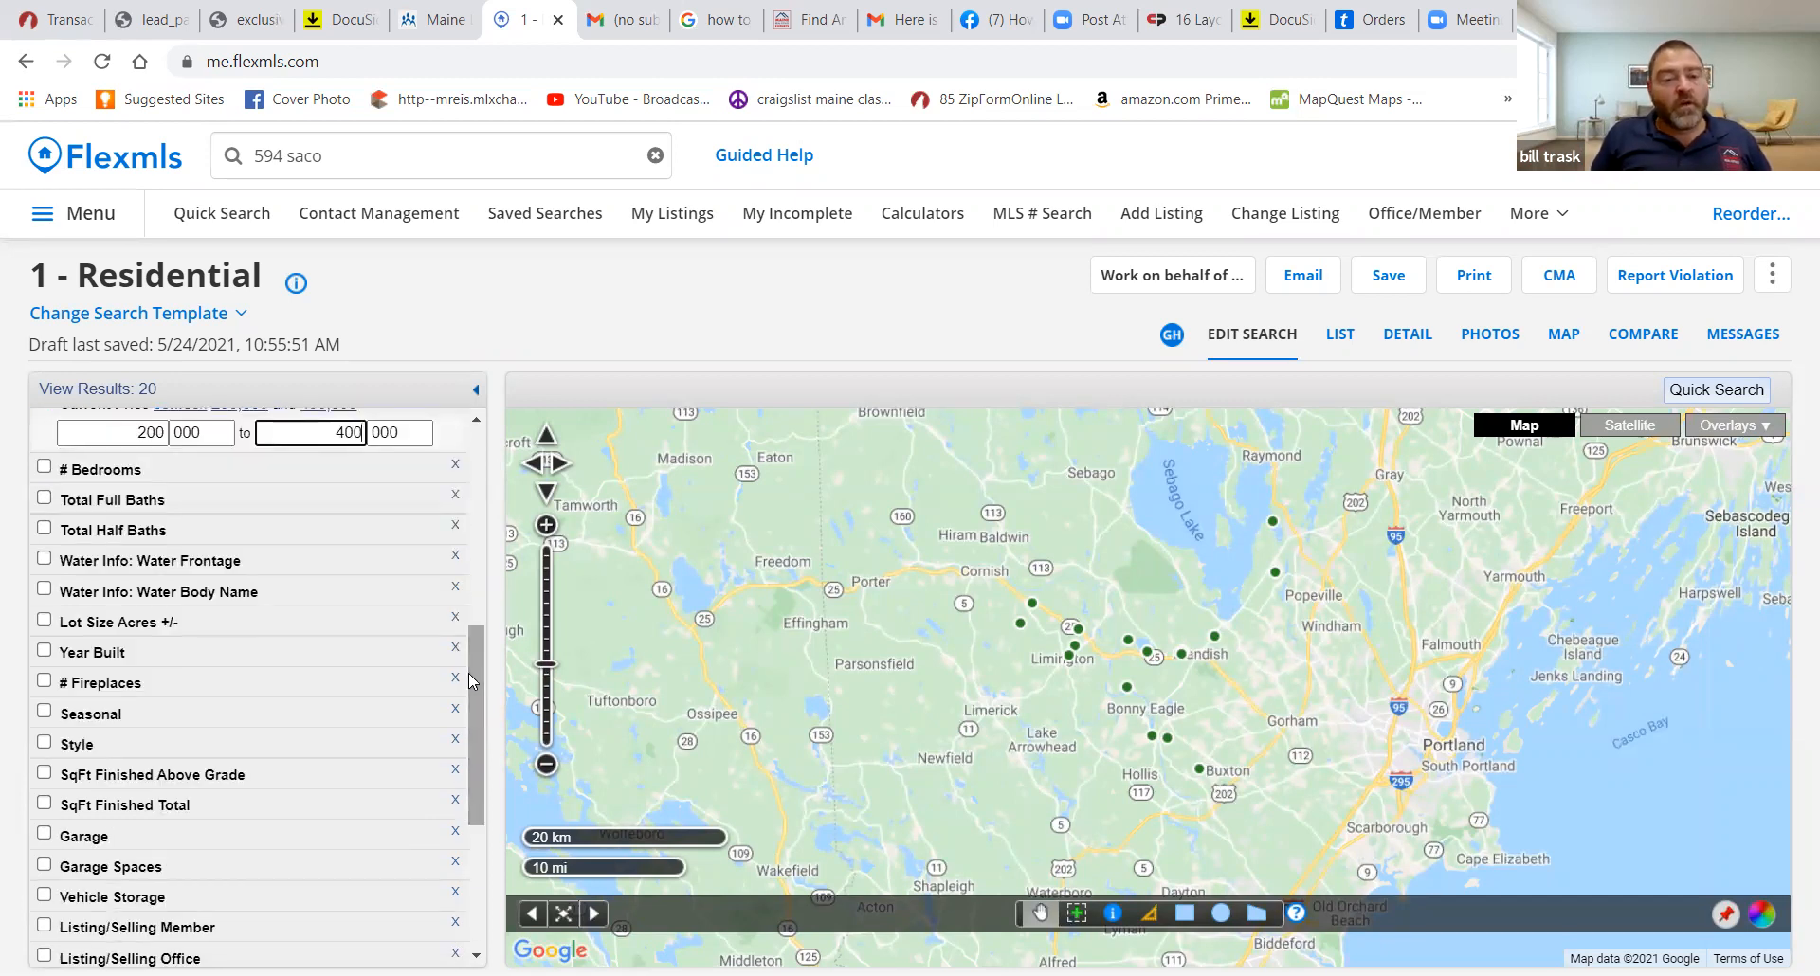
click(224, 652)
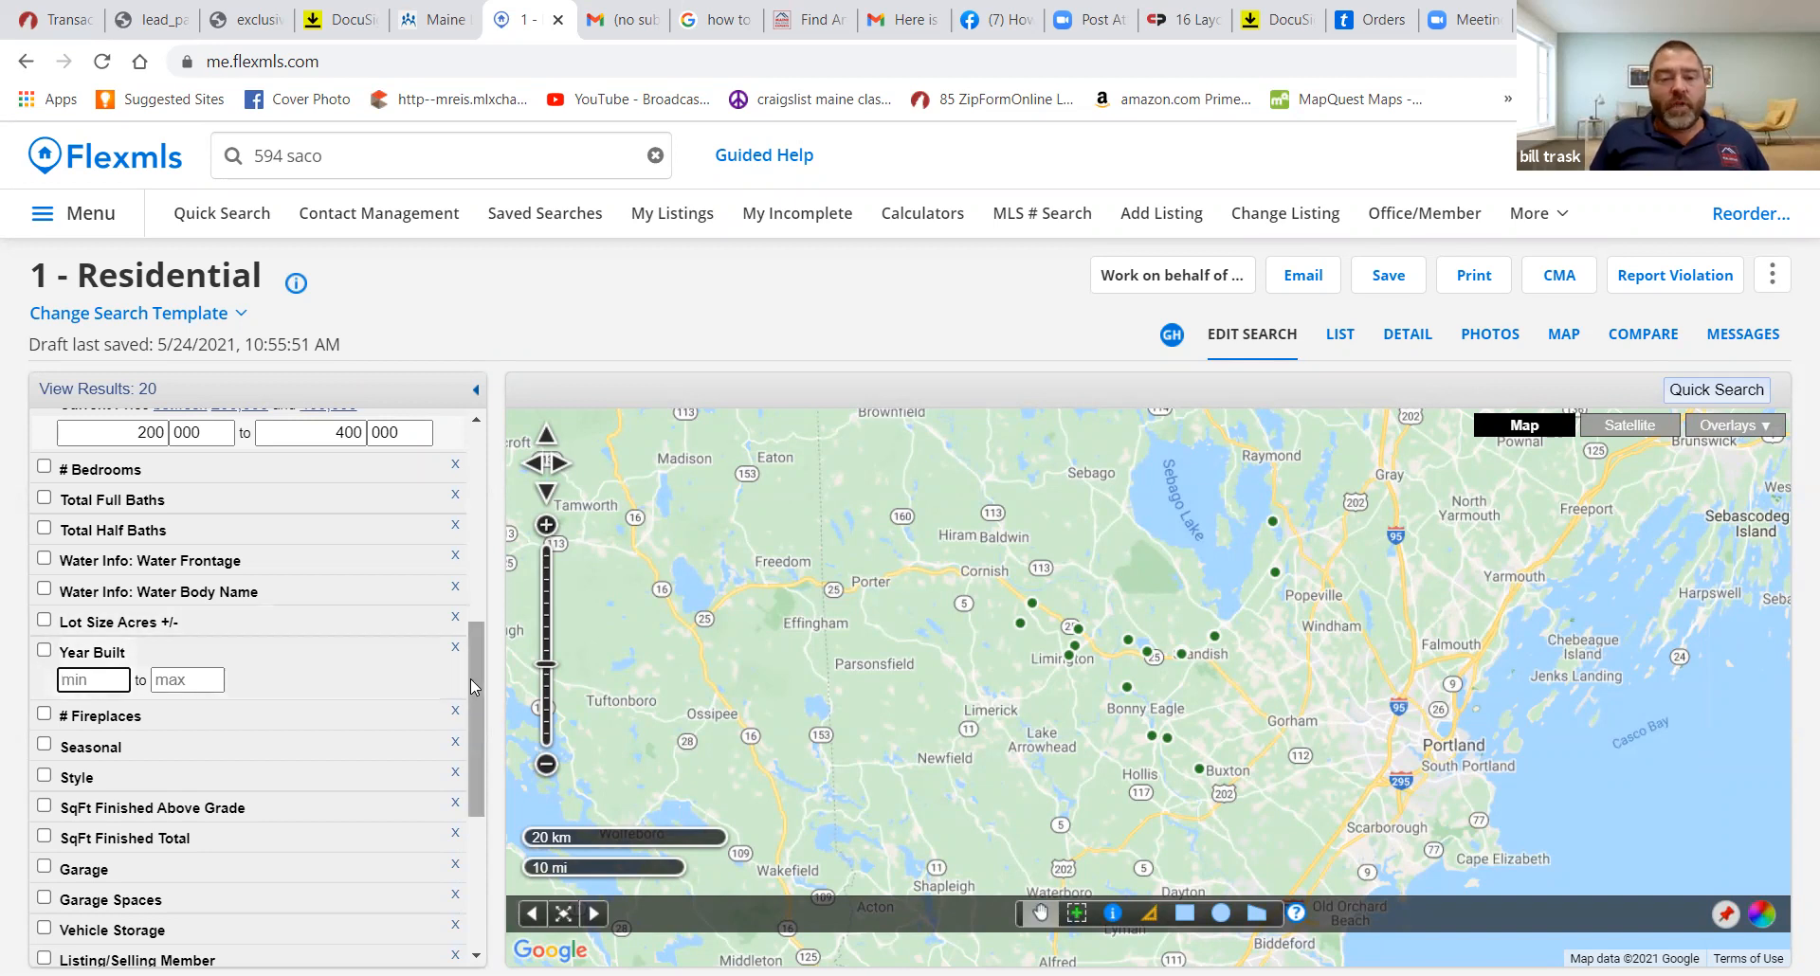
mouse_move(470, 679)
mouse_down()
mouse_move(476, 614)
mouse_move(478, 692)
mouse_up()
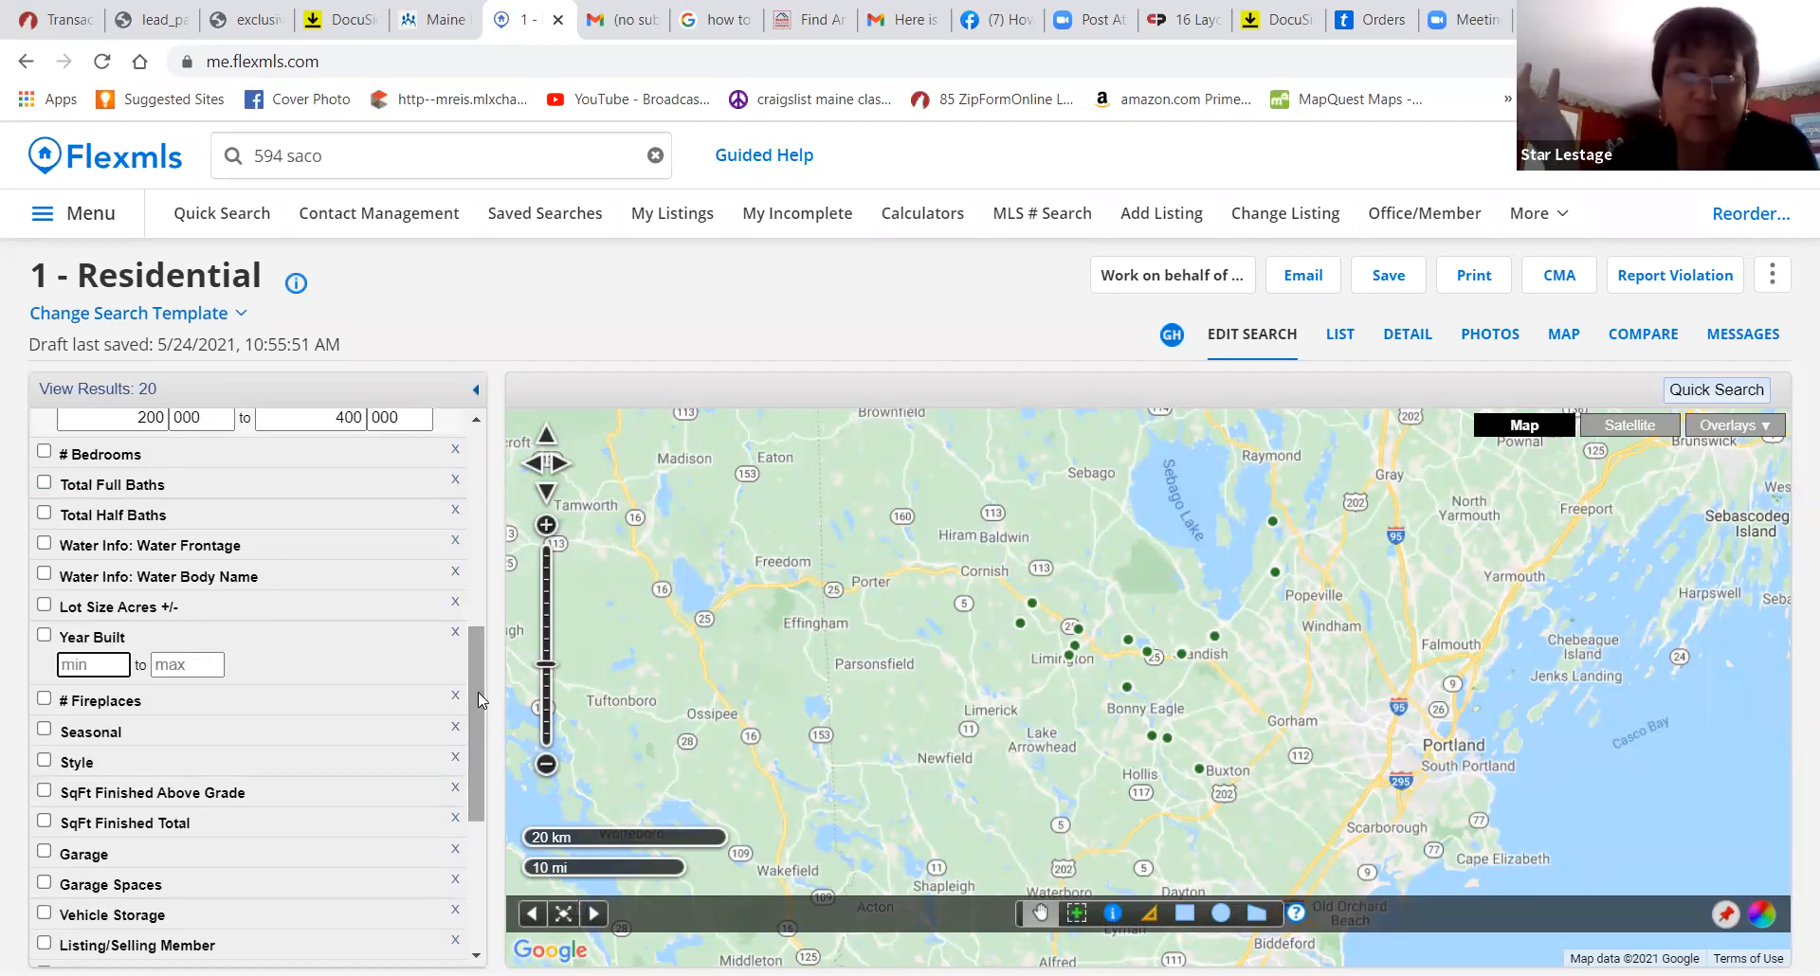
drag(477, 695, 480, 616)
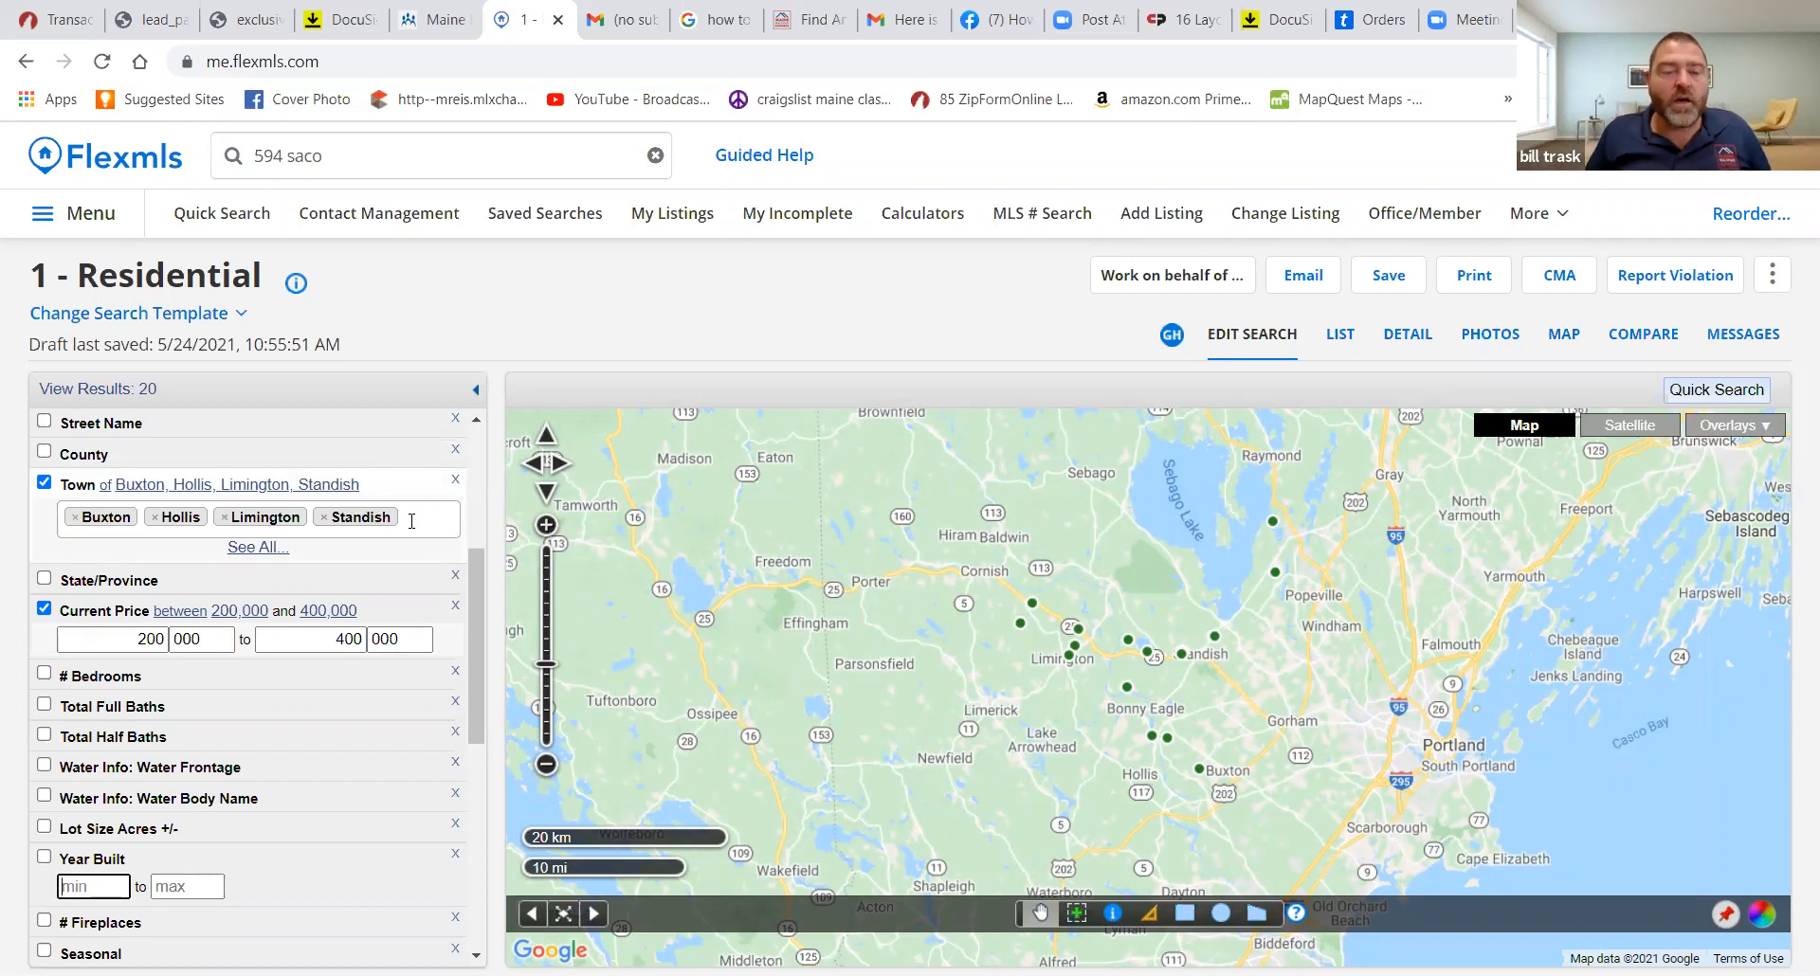
View the matching listings as a list sorted by year built ascending, and return to editing the search
click(1340, 341)
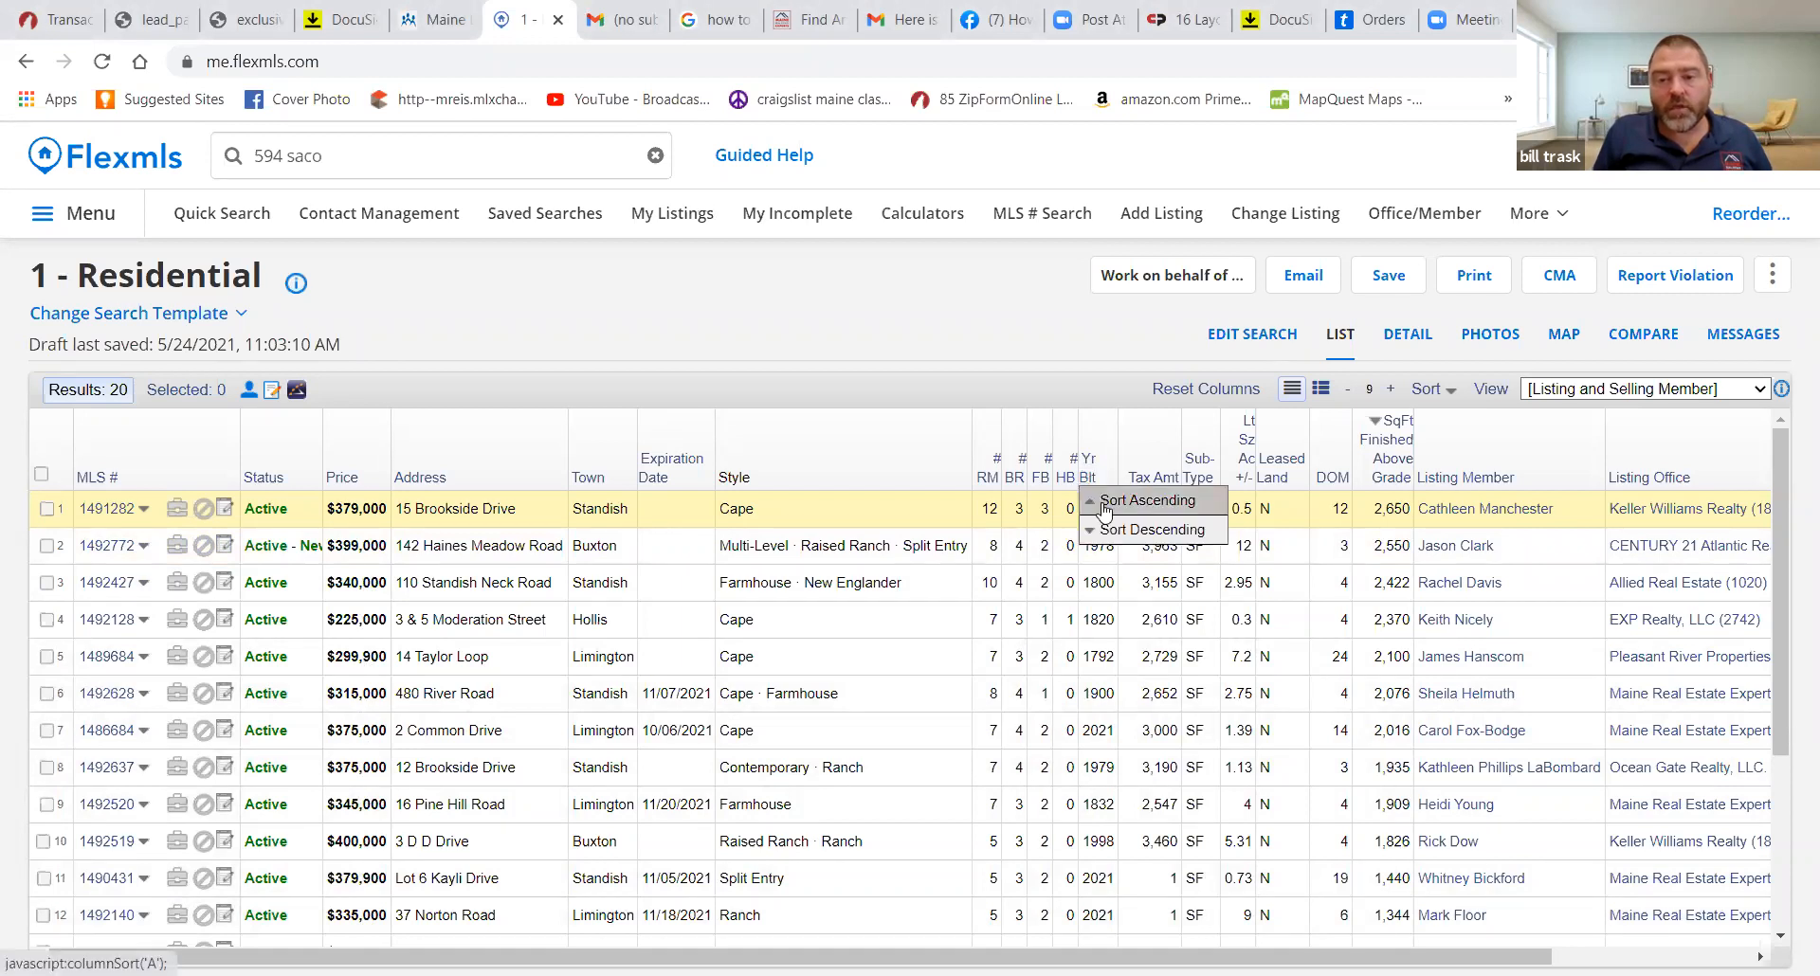
click(1104, 510)
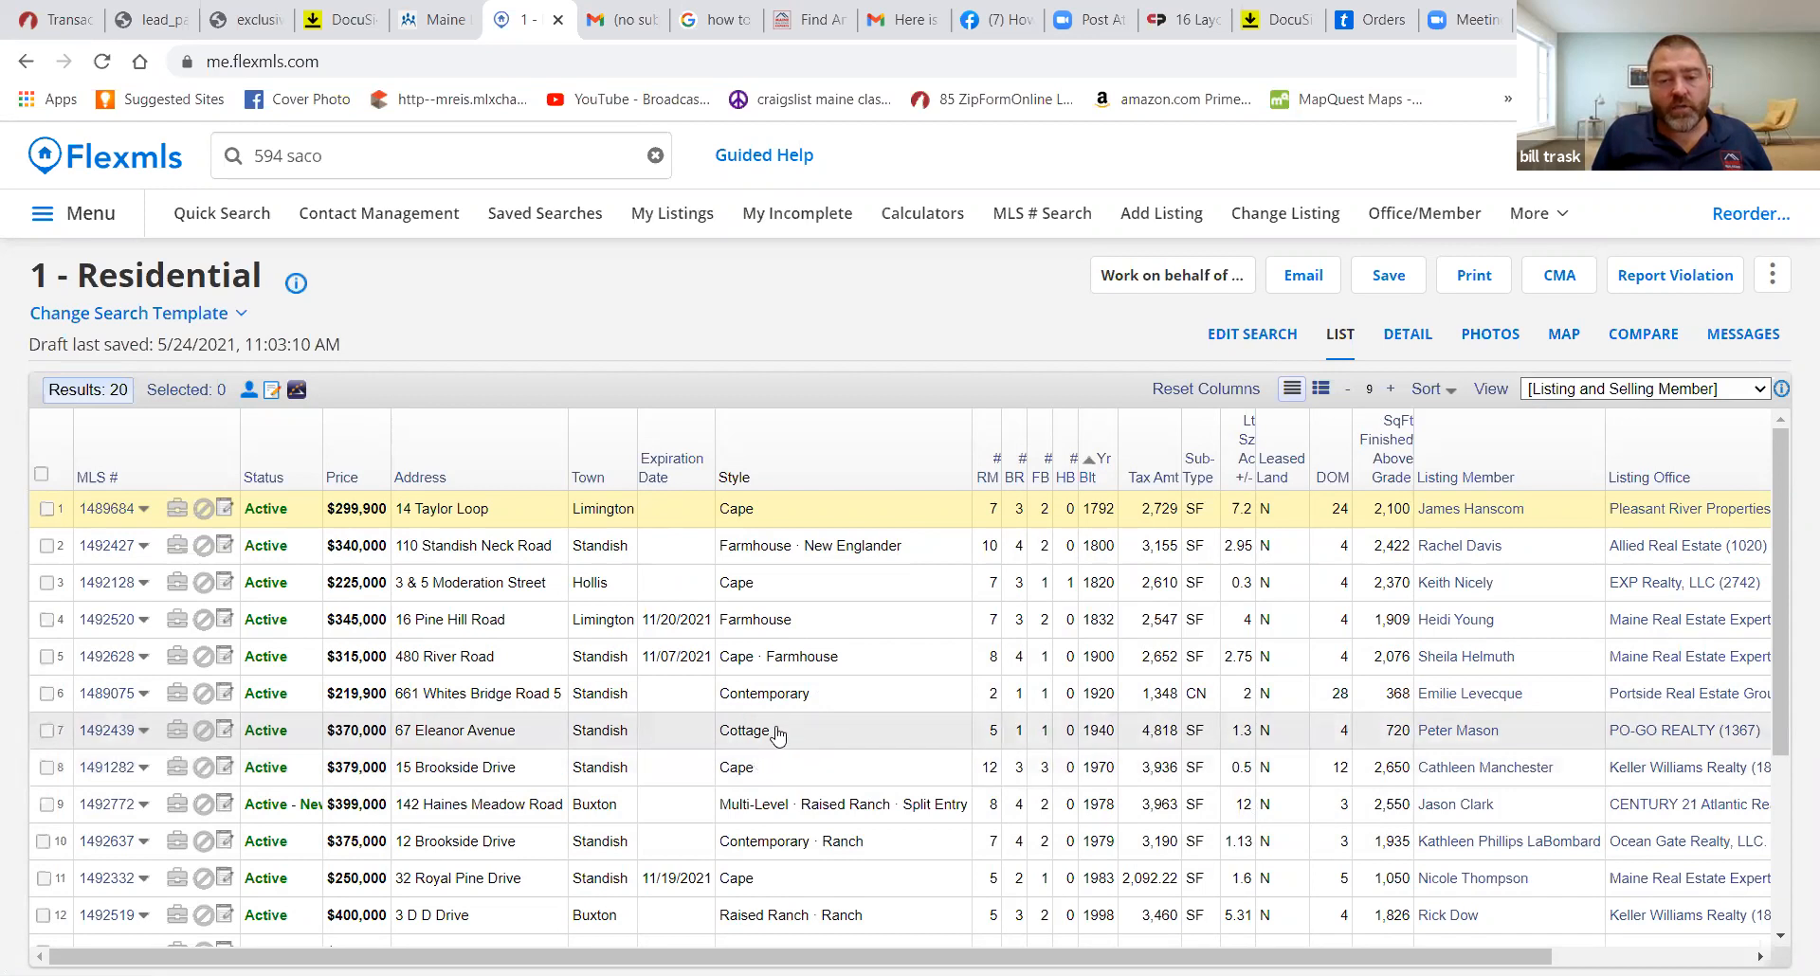
click(1251, 336)
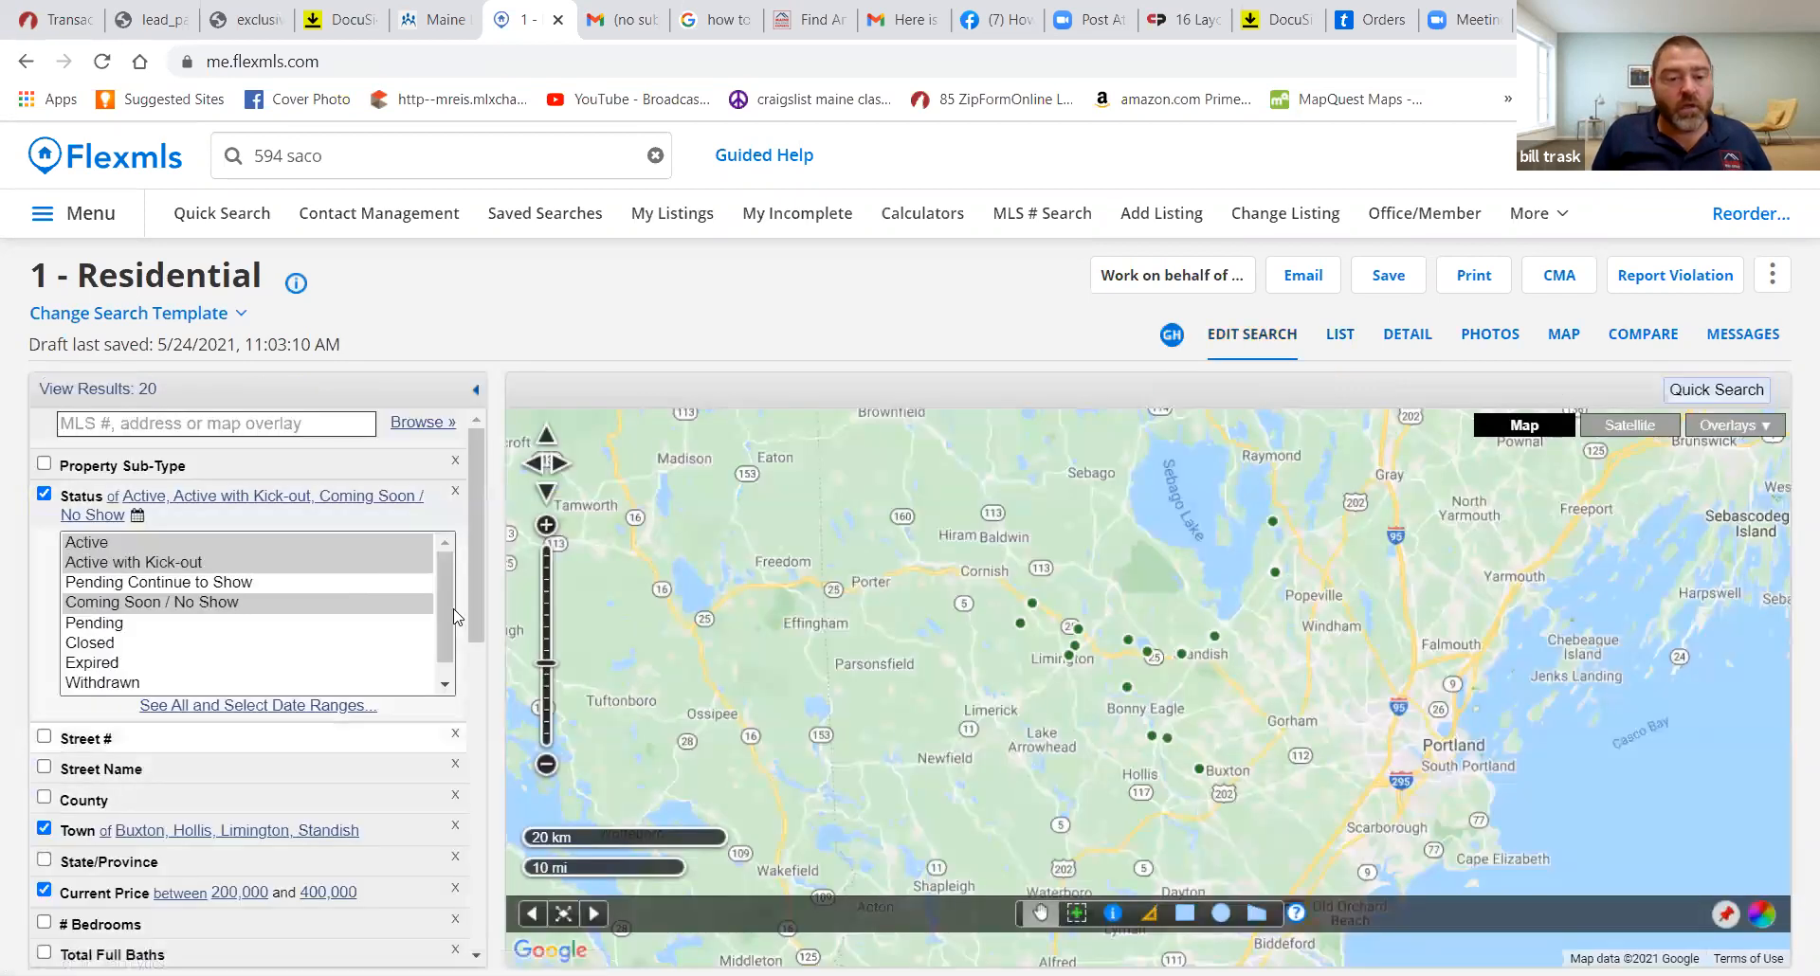
Look up "water" among the available search fields and add the Water Body Type field to the search
drag(476, 560, 484, 895)
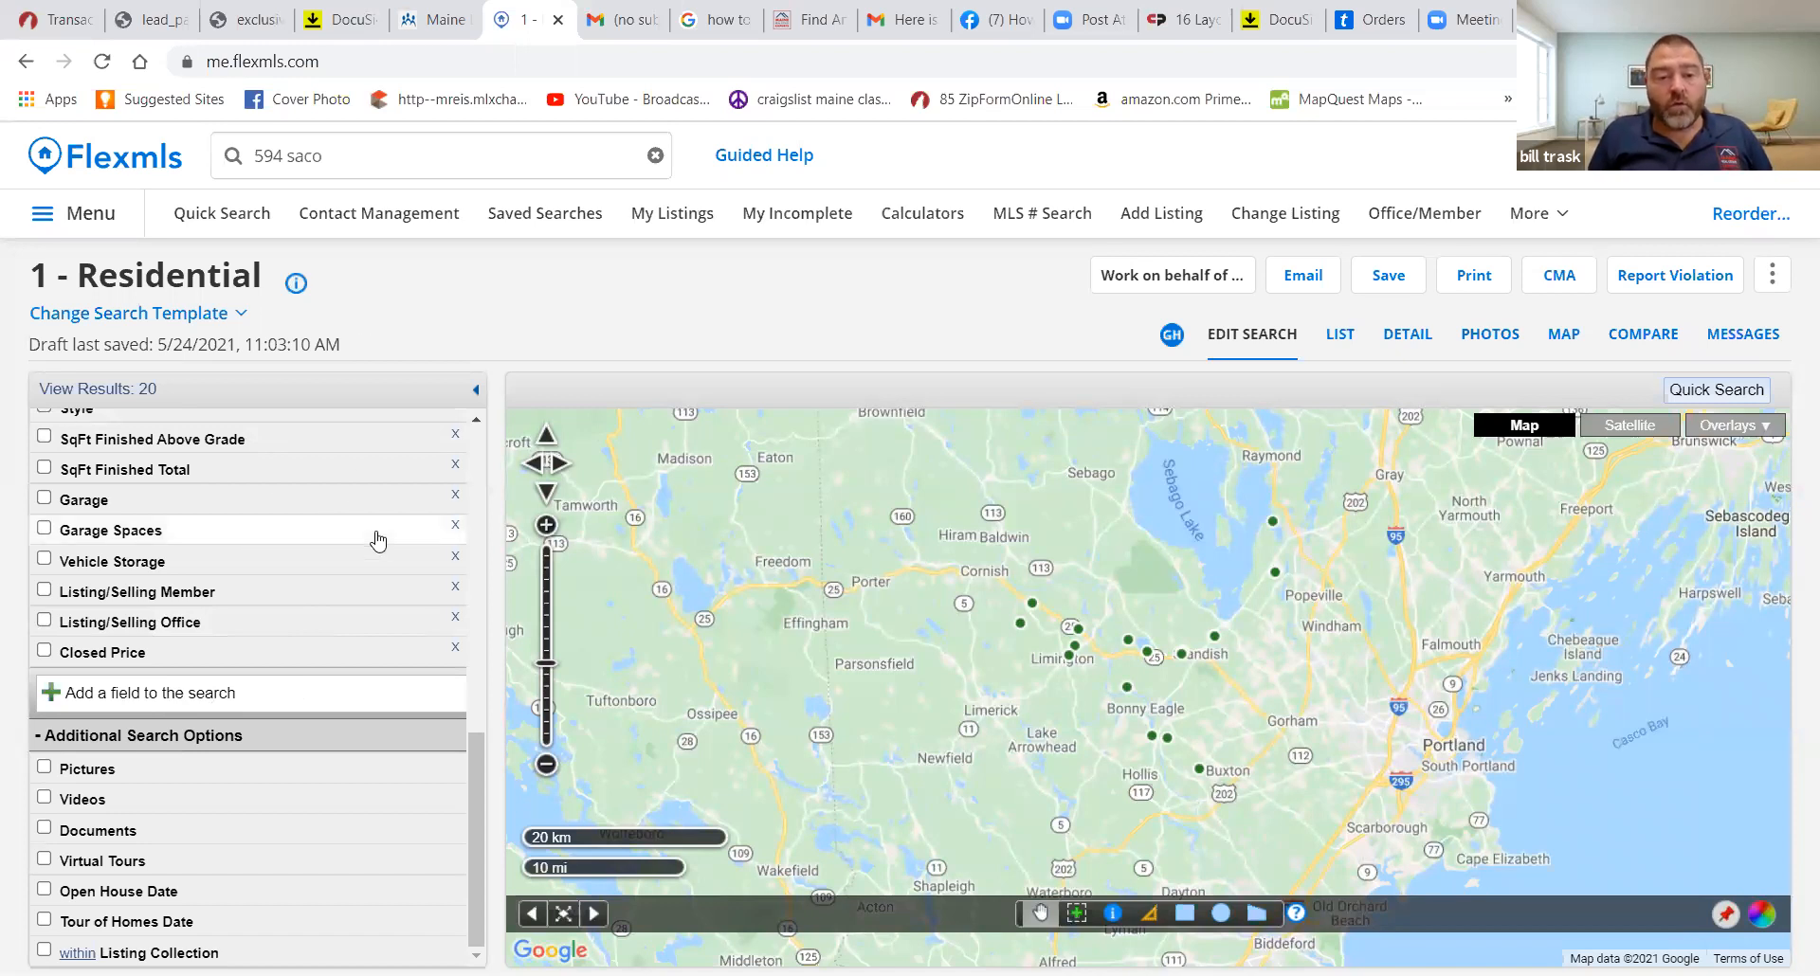
click(345, 692)
text(water)
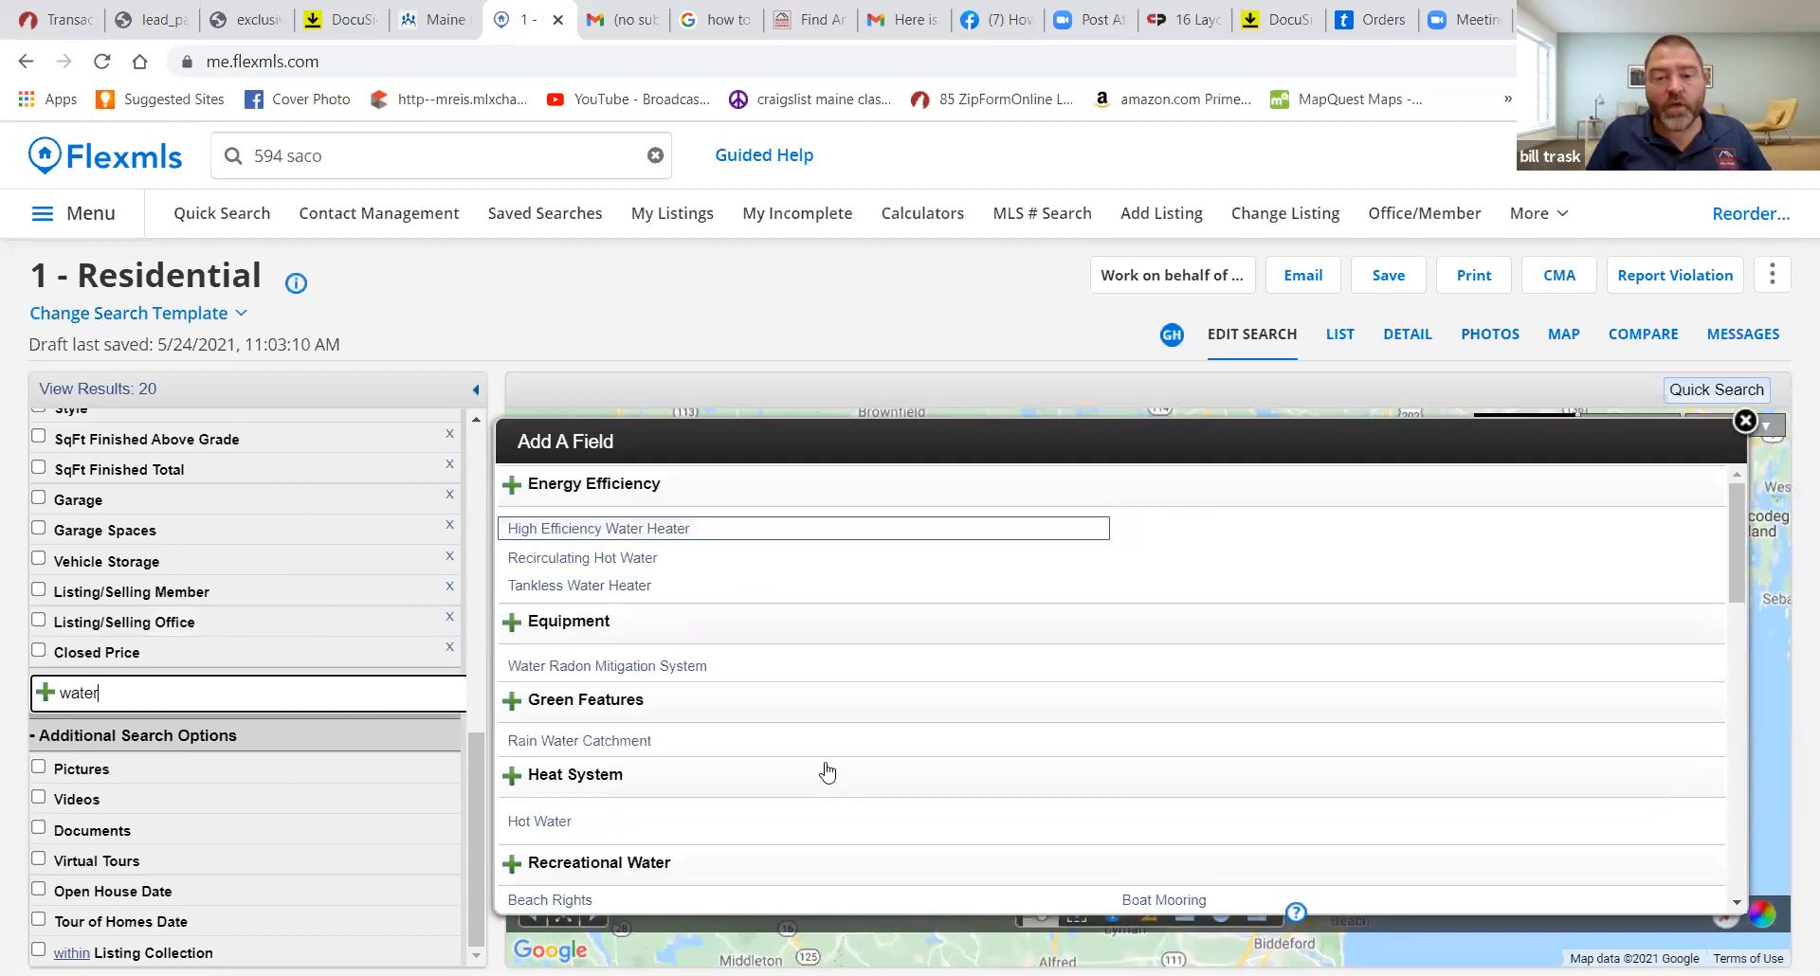
drag(1736, 573, 1748, 831)
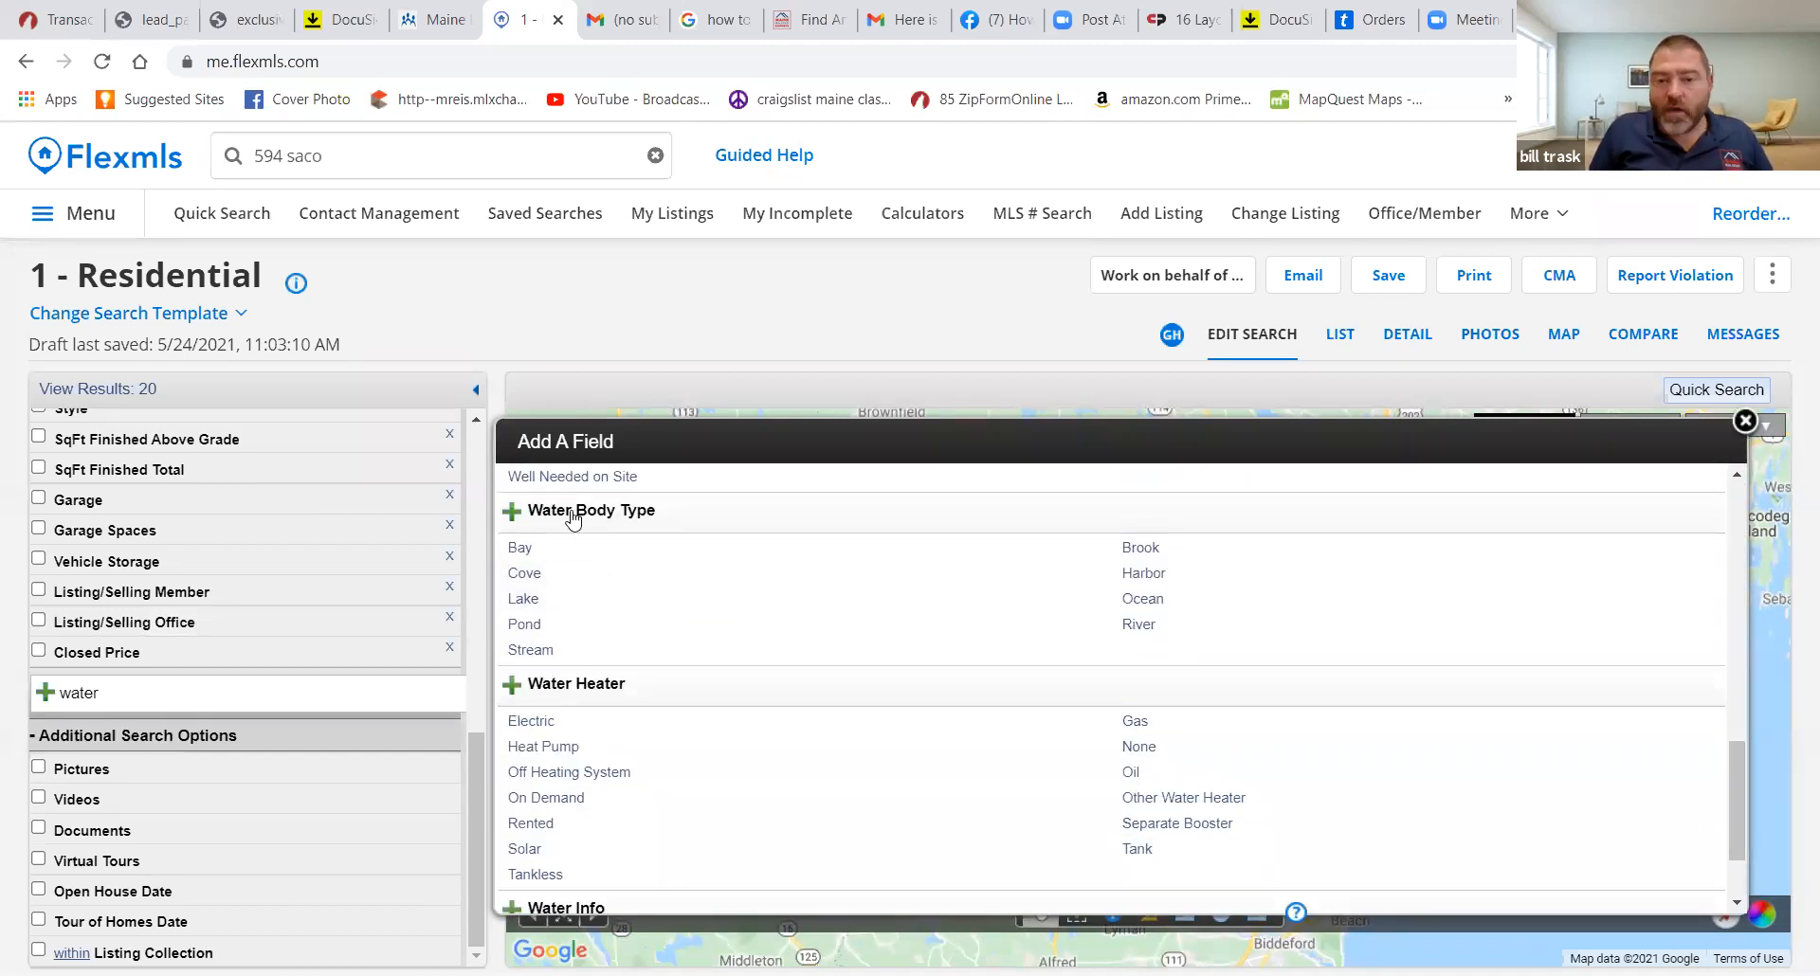
click(513, 515)
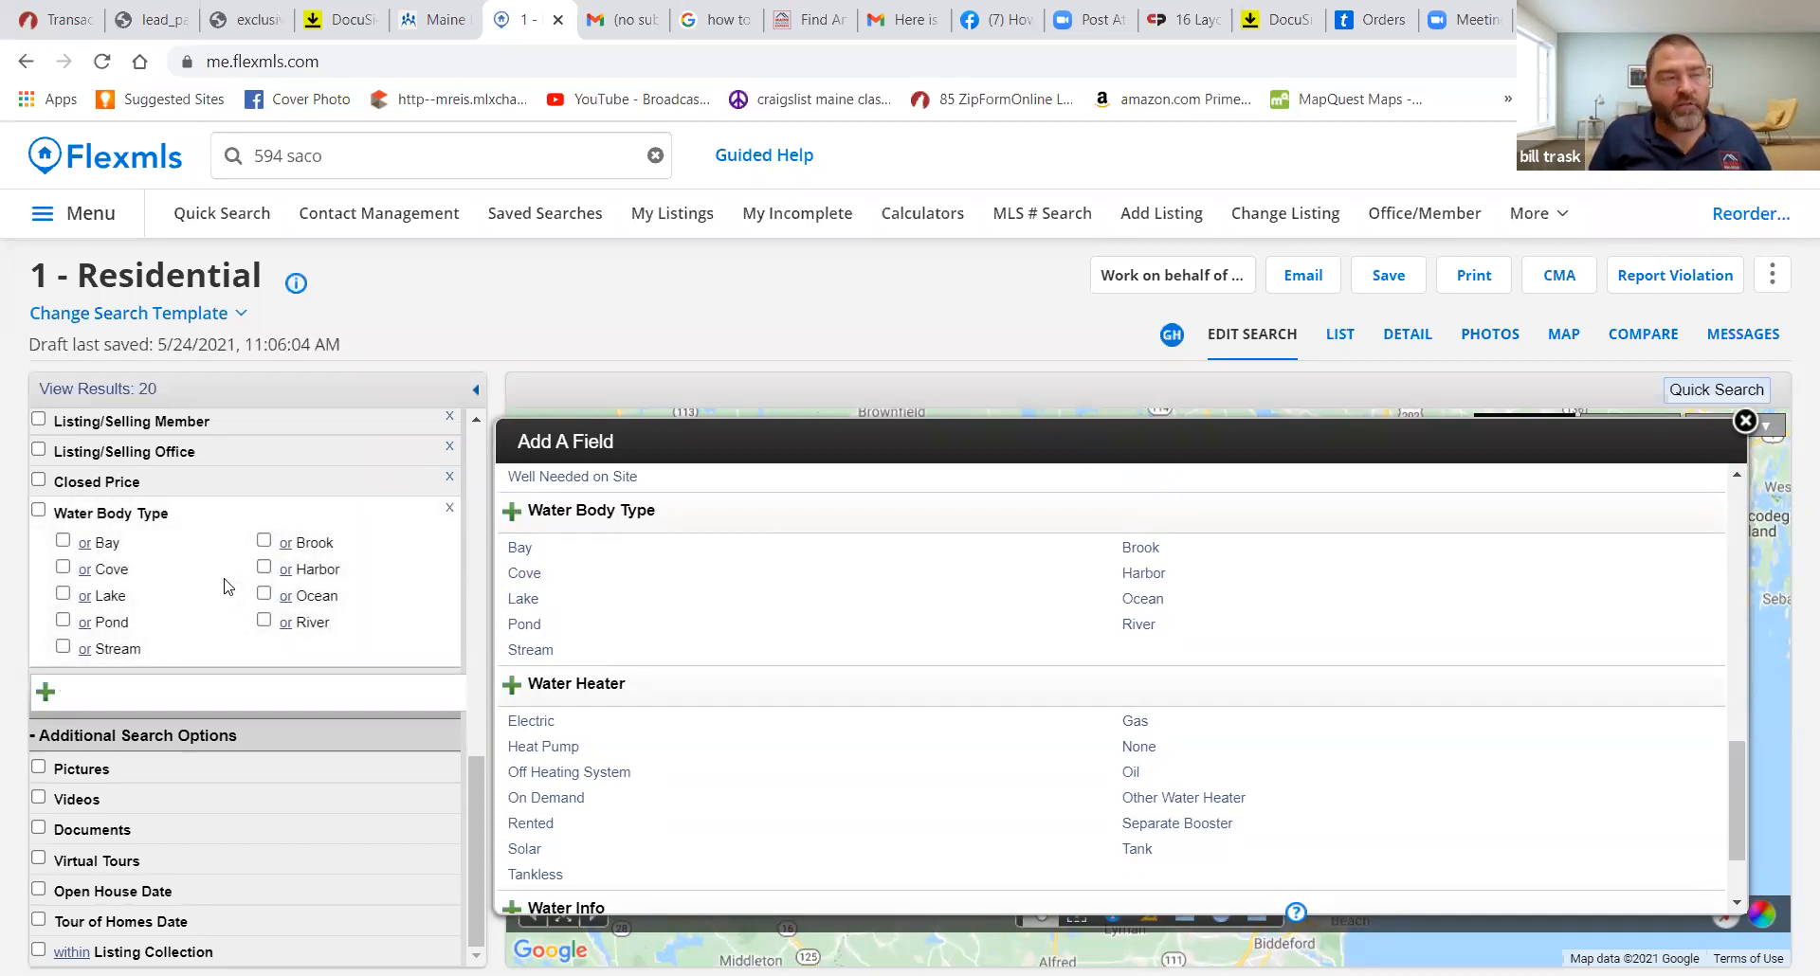
Limit the Year Built criterion to a range of 1940 to 2021
drag(472, 798, 496, 625)
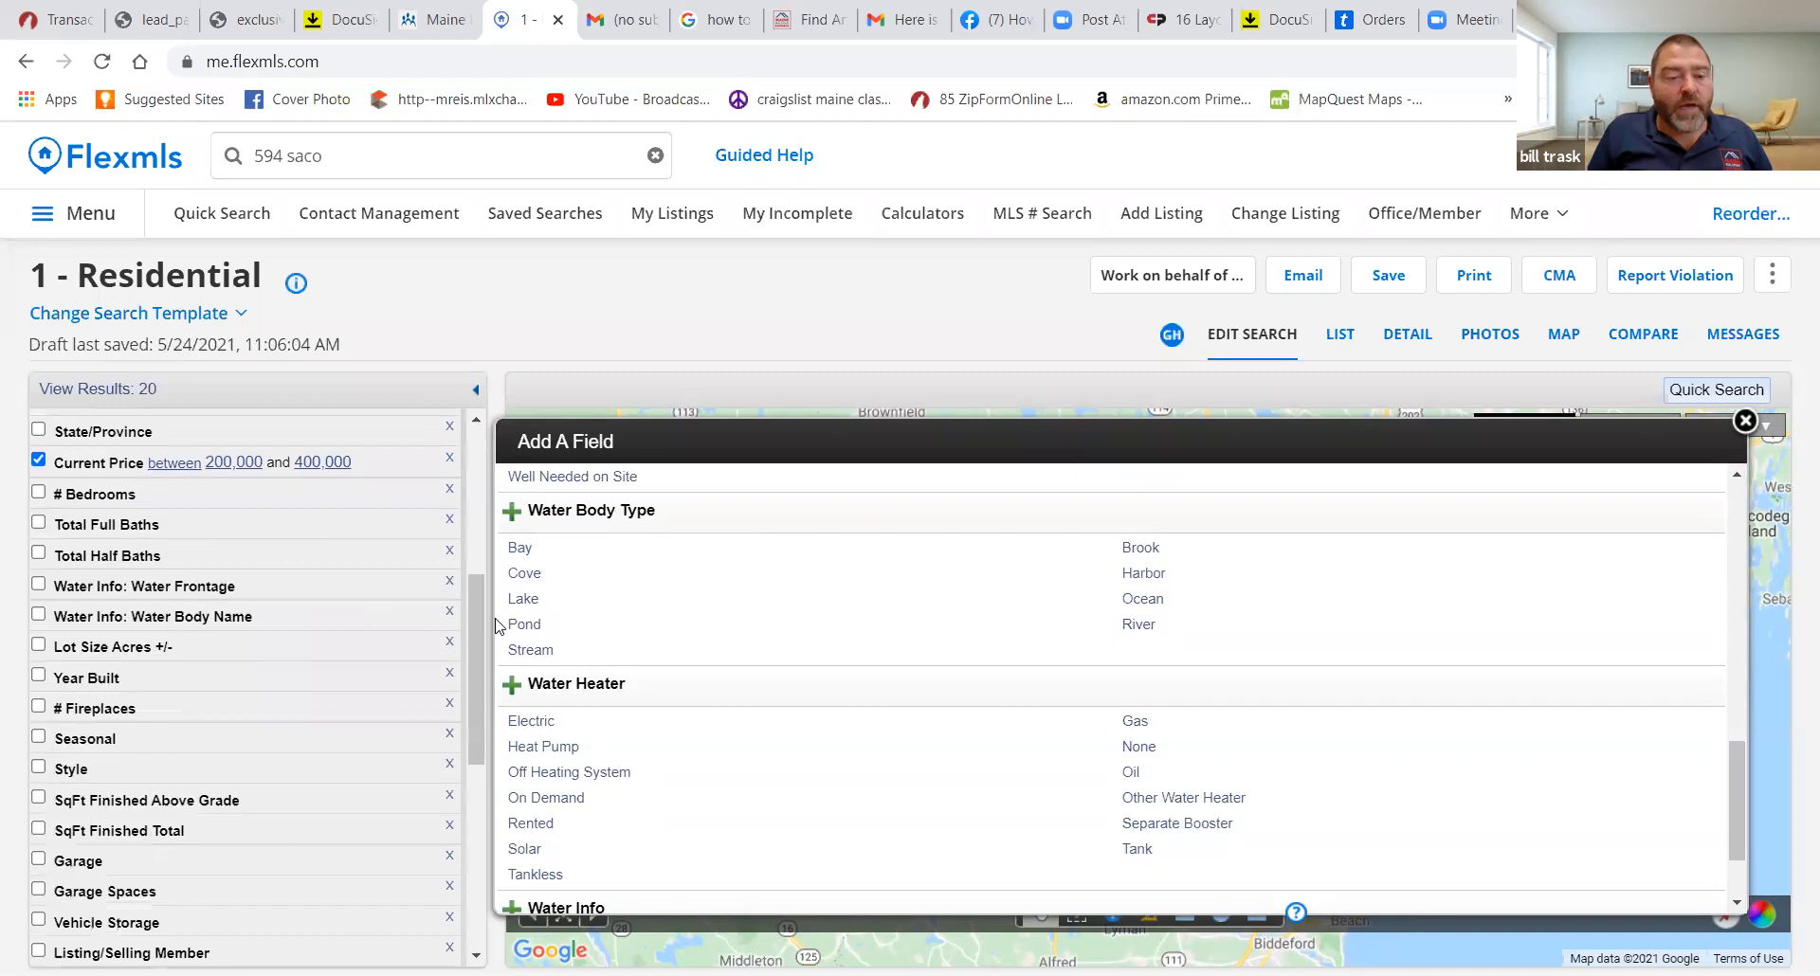
click(212, 678)
click(88, 706)
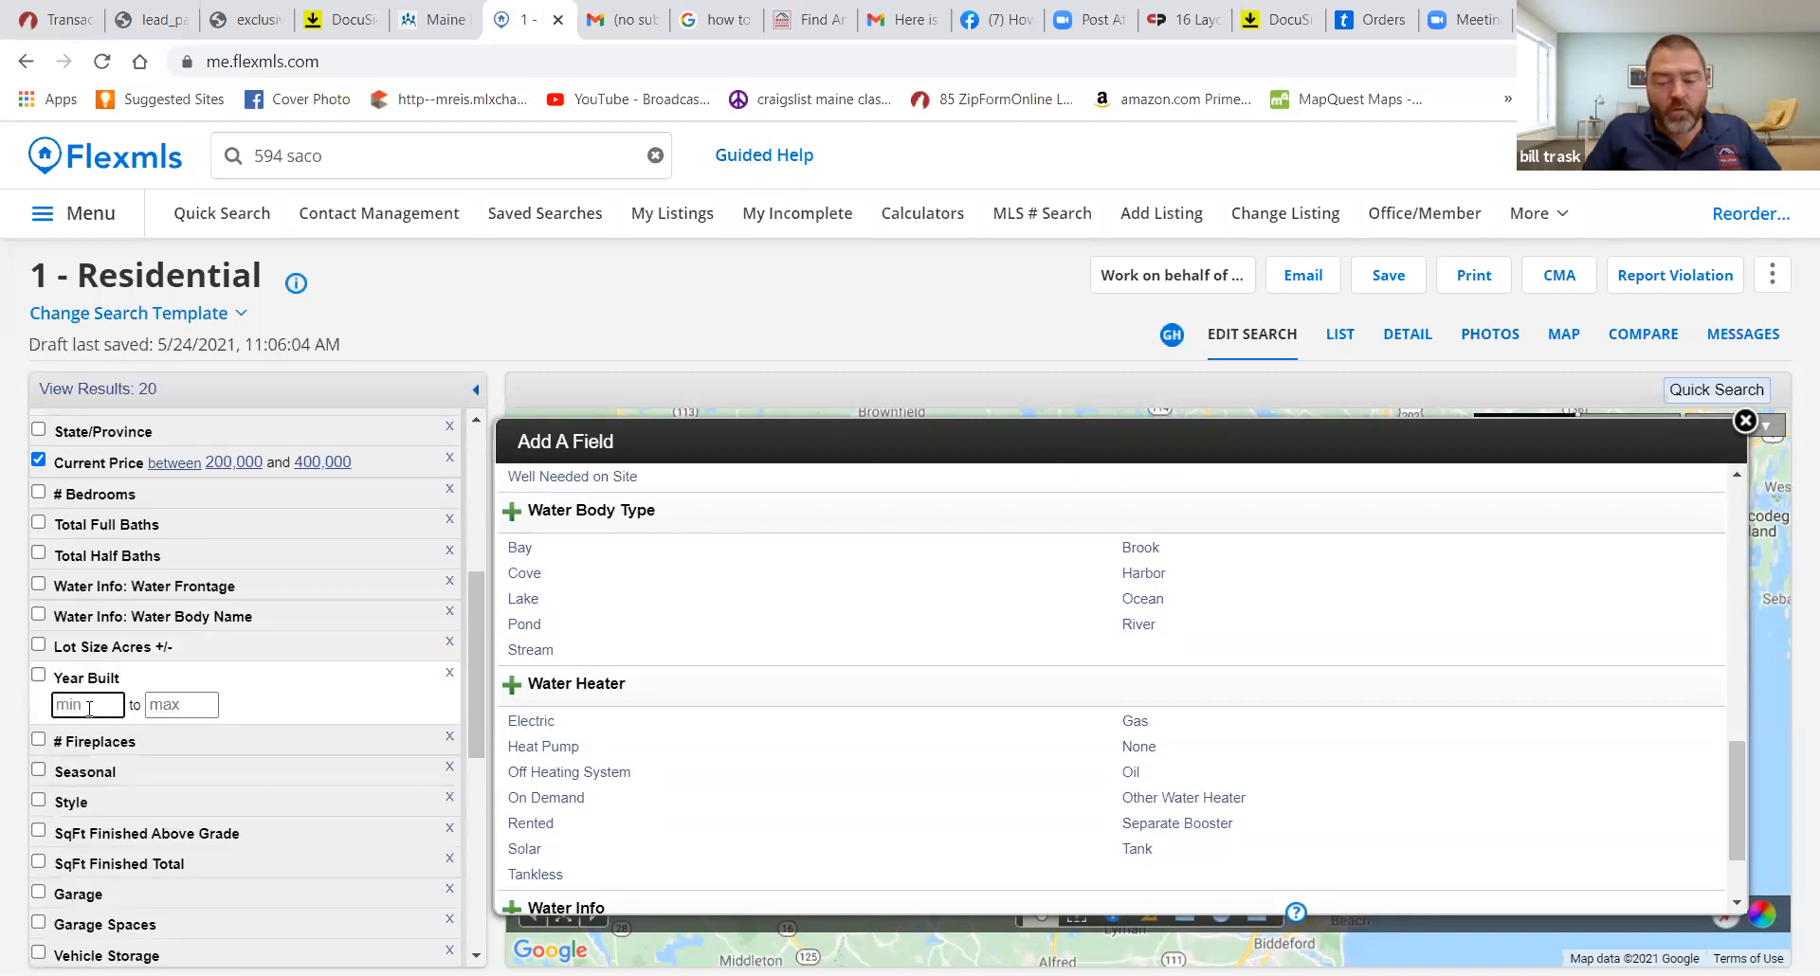
text(1940)
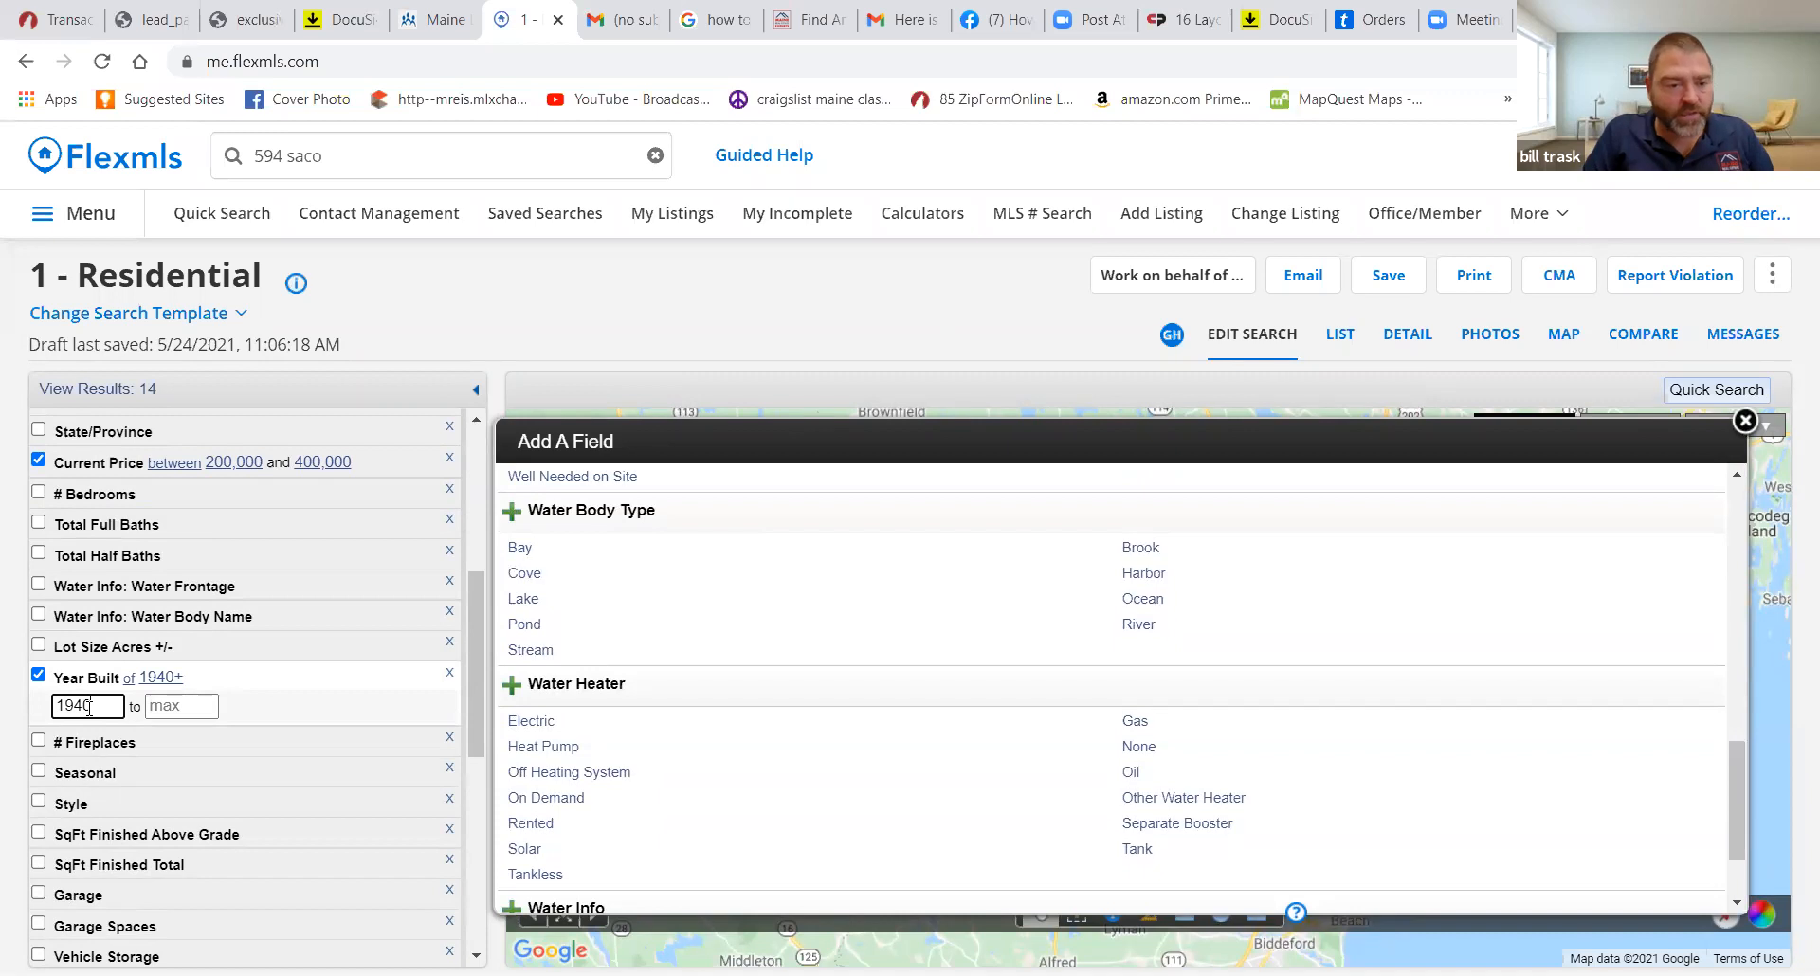
key(Tab)
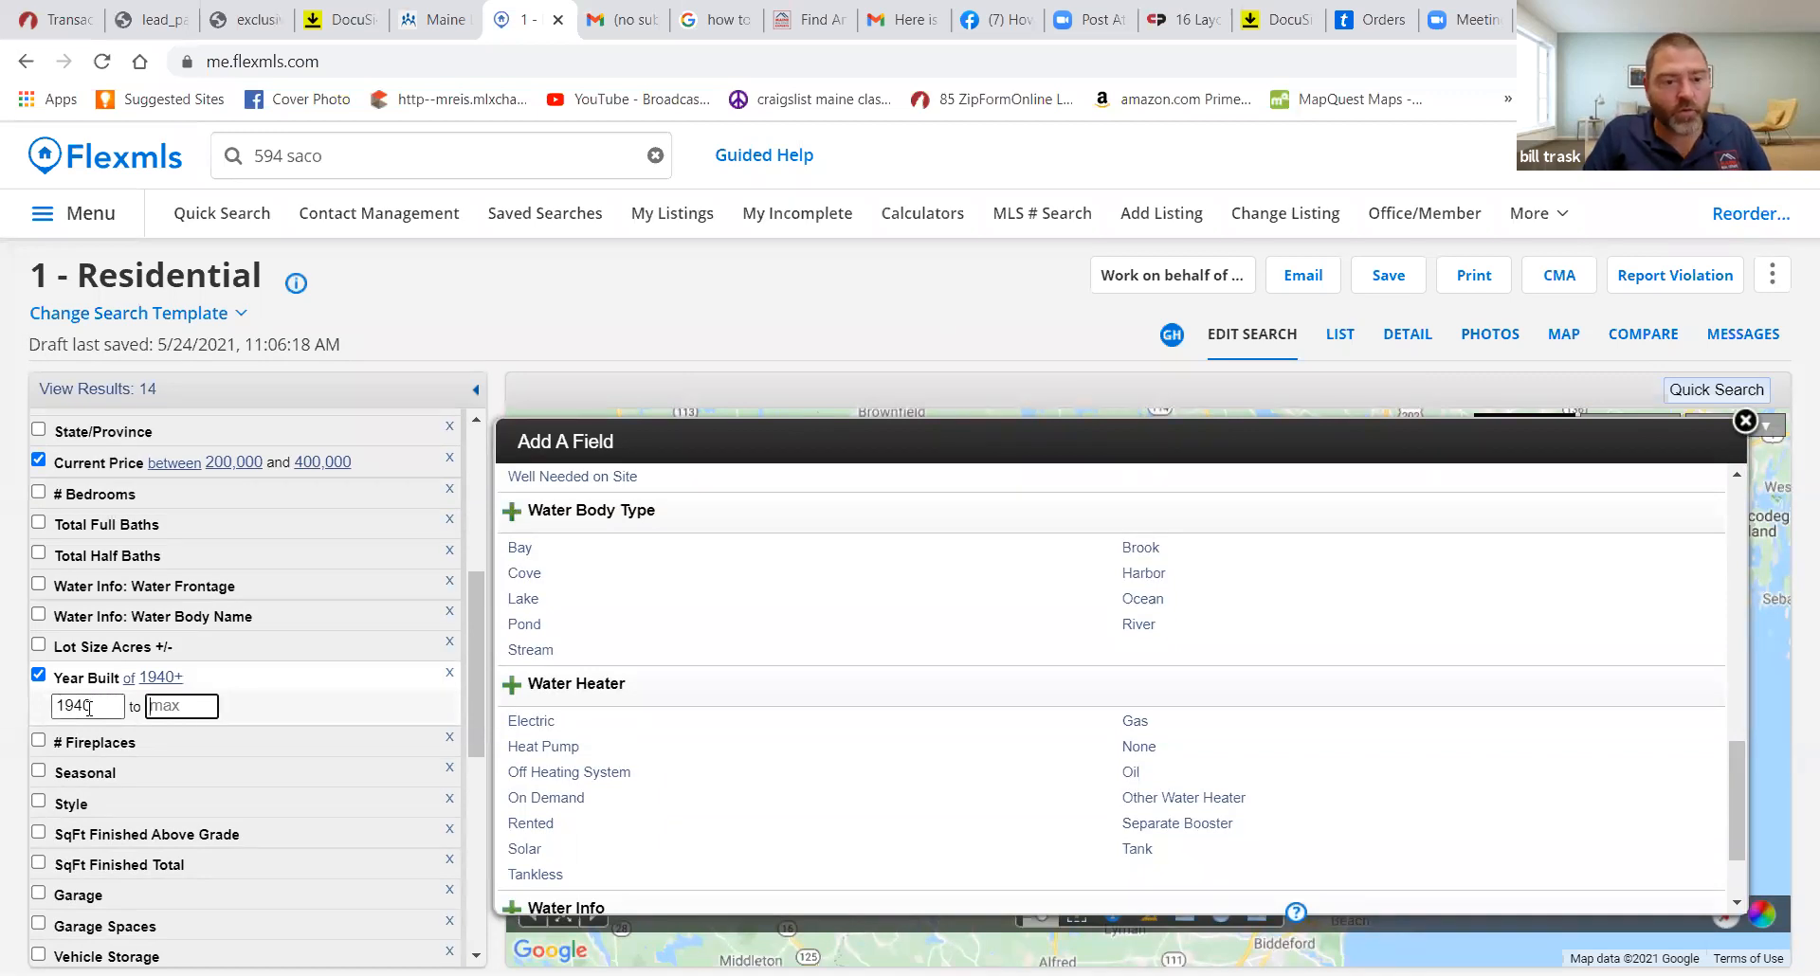
text(2021)
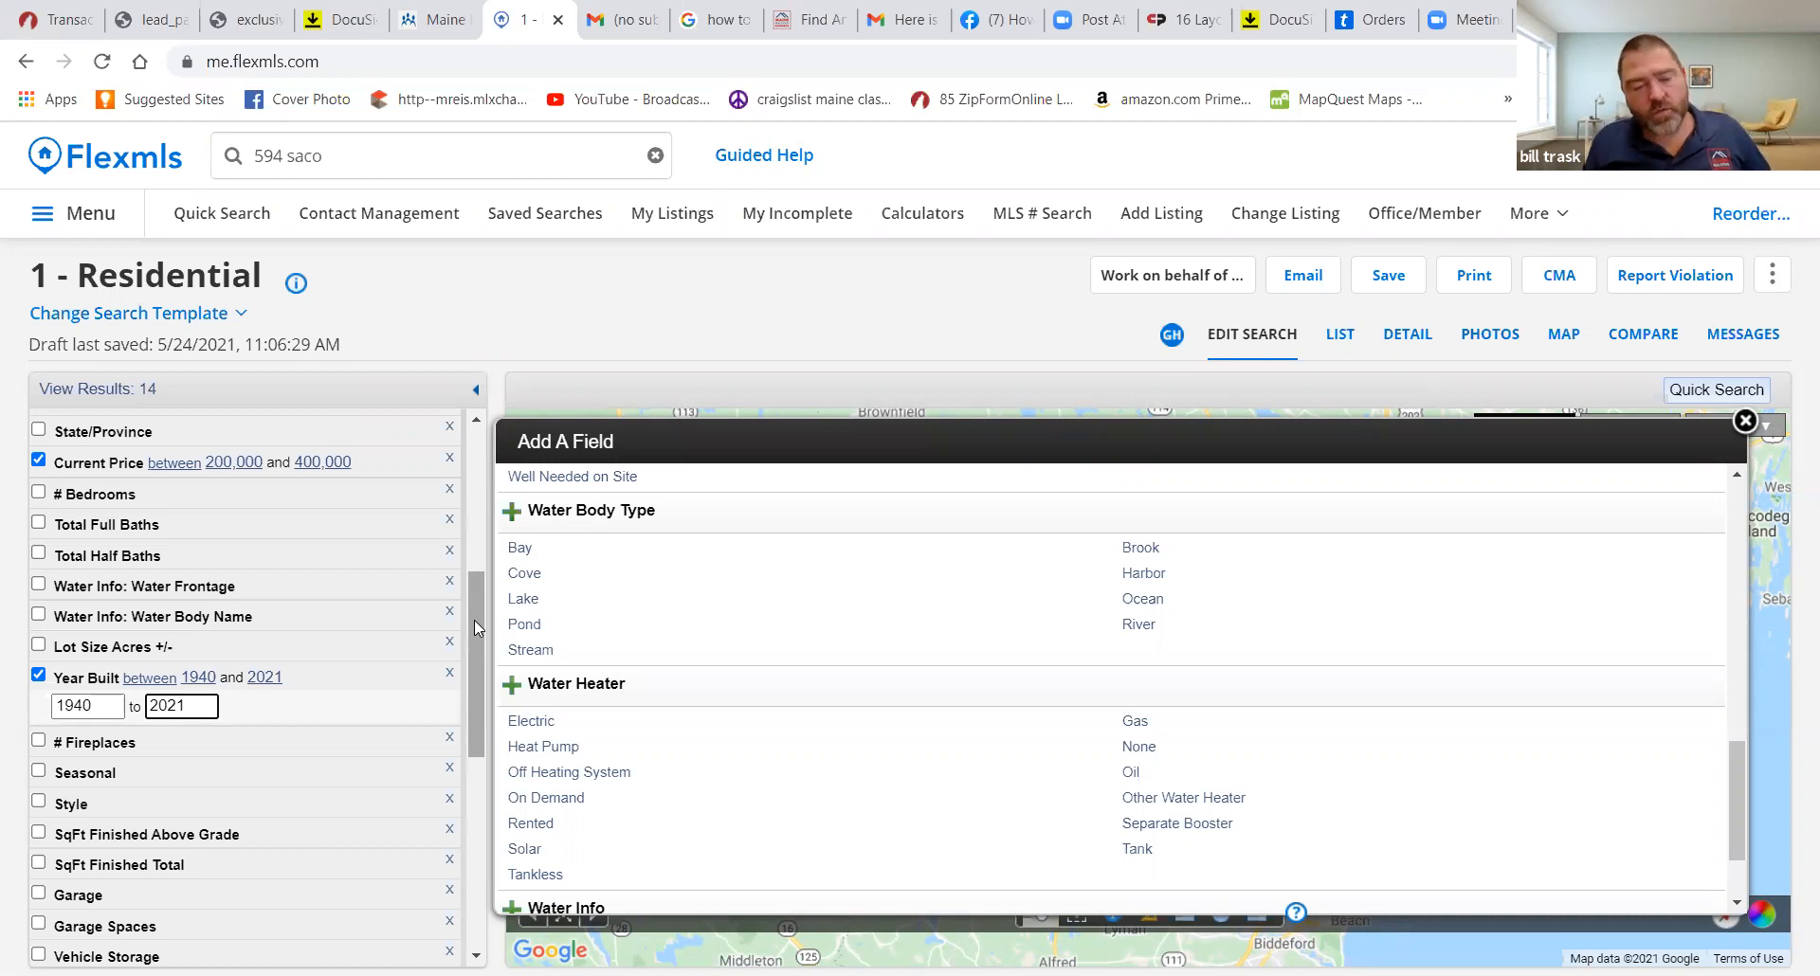
Limit the finished above-grade square footage to a range of 0 to 2000
drag(477, 629, 477, 669)
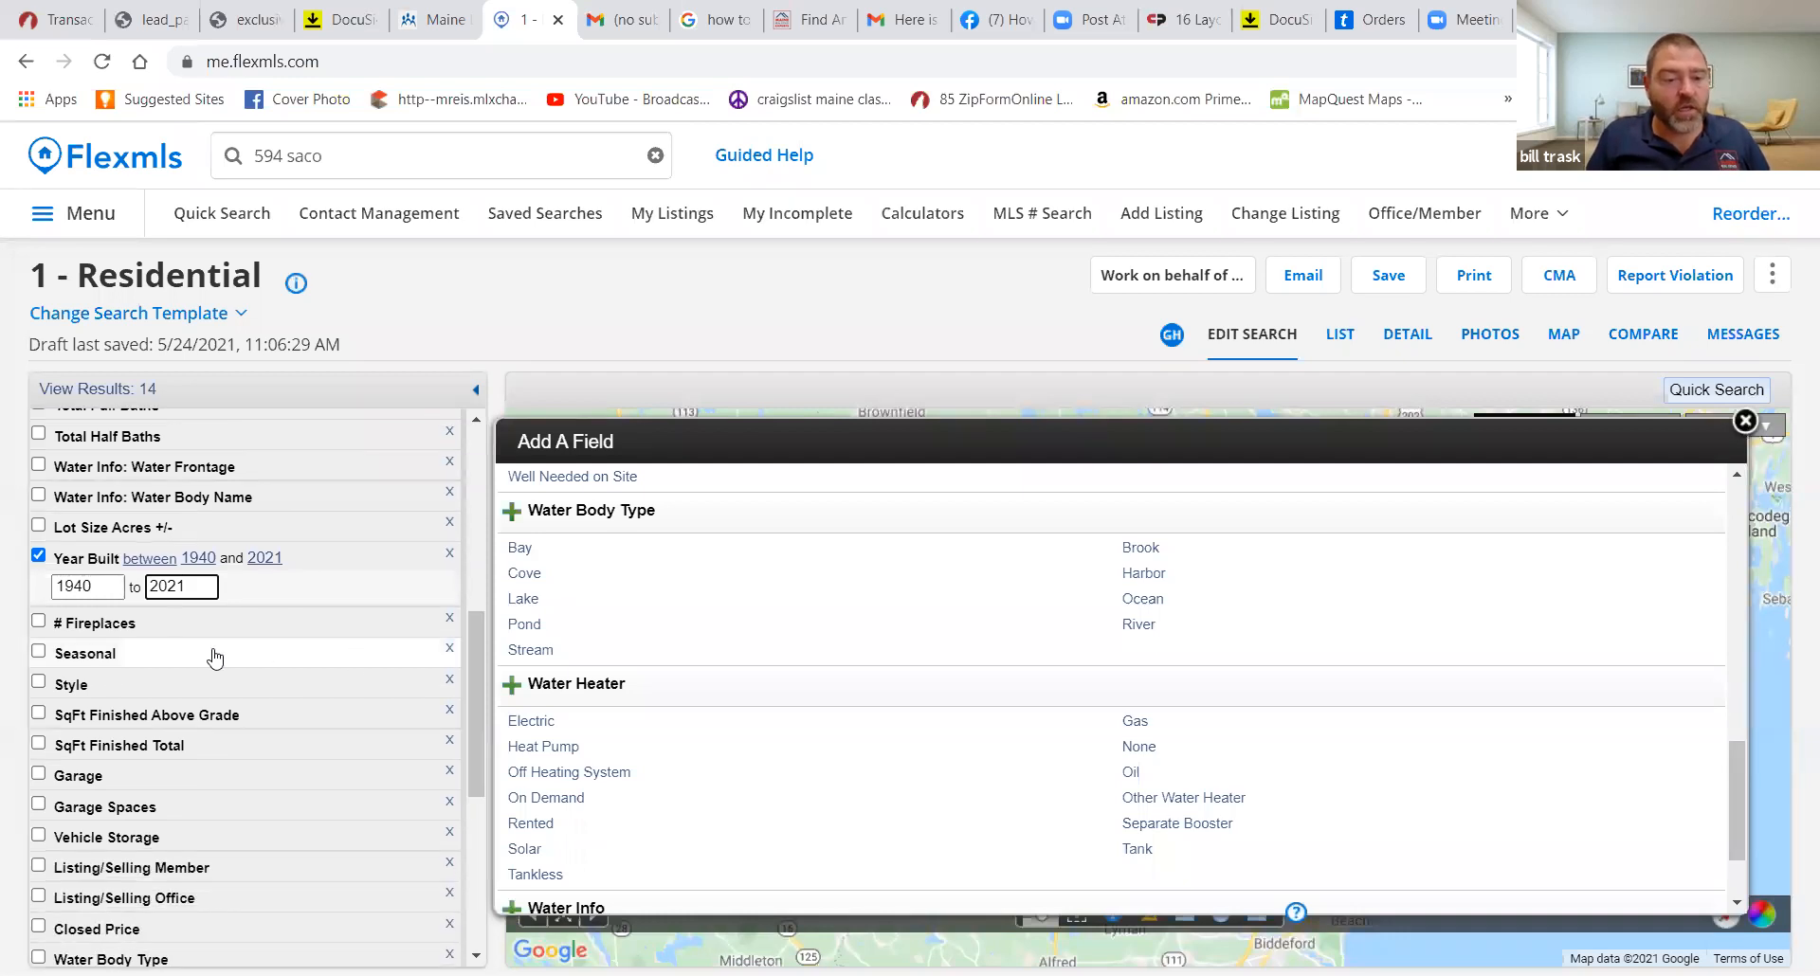
click(197, 715)
click(76, 743)
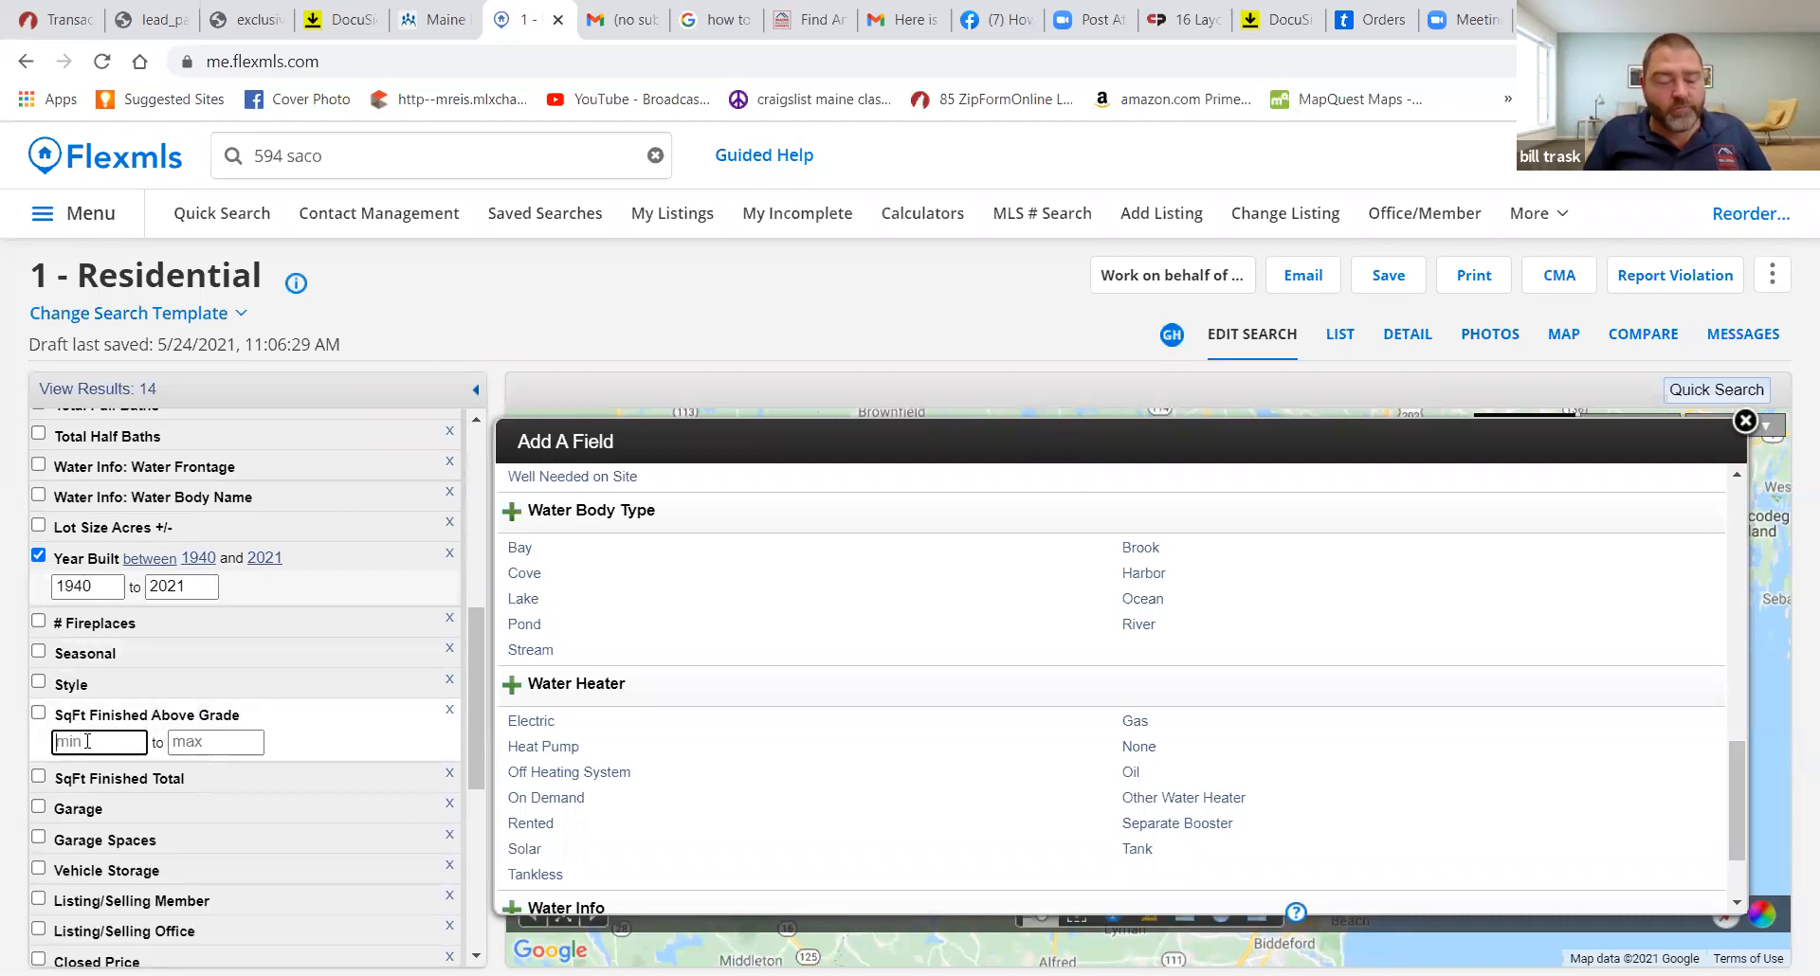
text(0)
key(Tab)
text(2000)
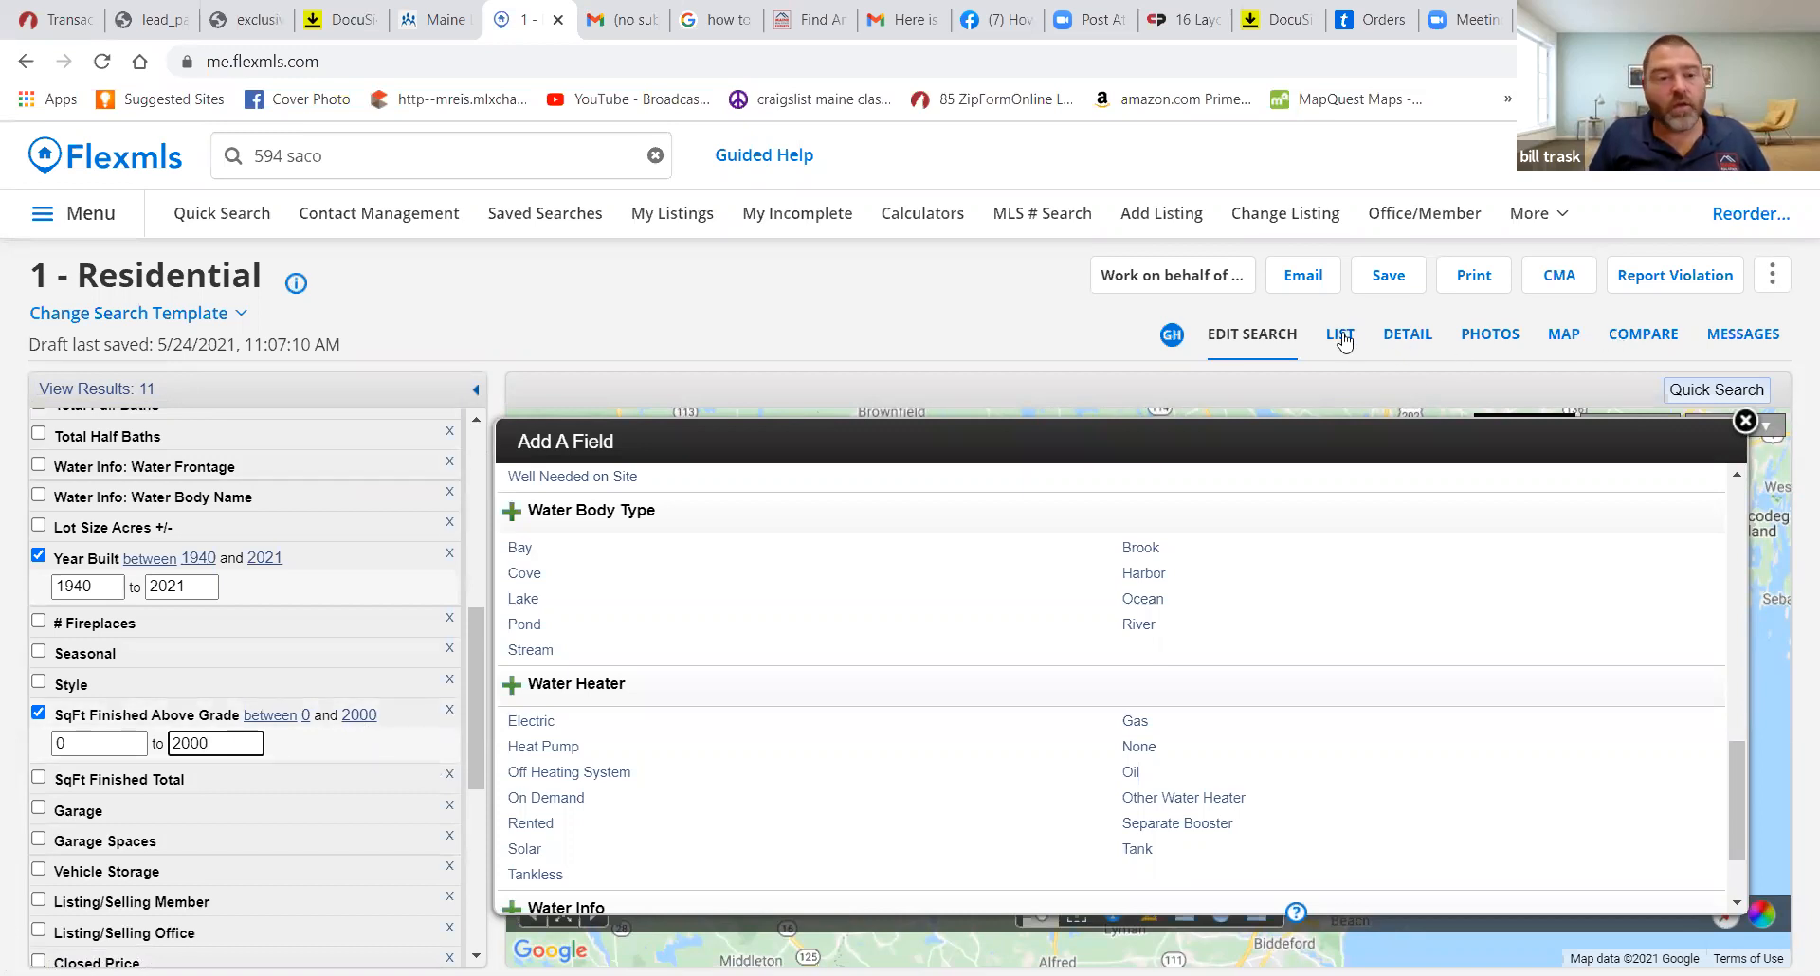
Exclude seasonal properties by setting the Seasonal criterion to not of Yes
mouse_move(478, 685)
mouse_down()
mouse_move(477, 542)
mouse_move(476, 686)
mouse_up()
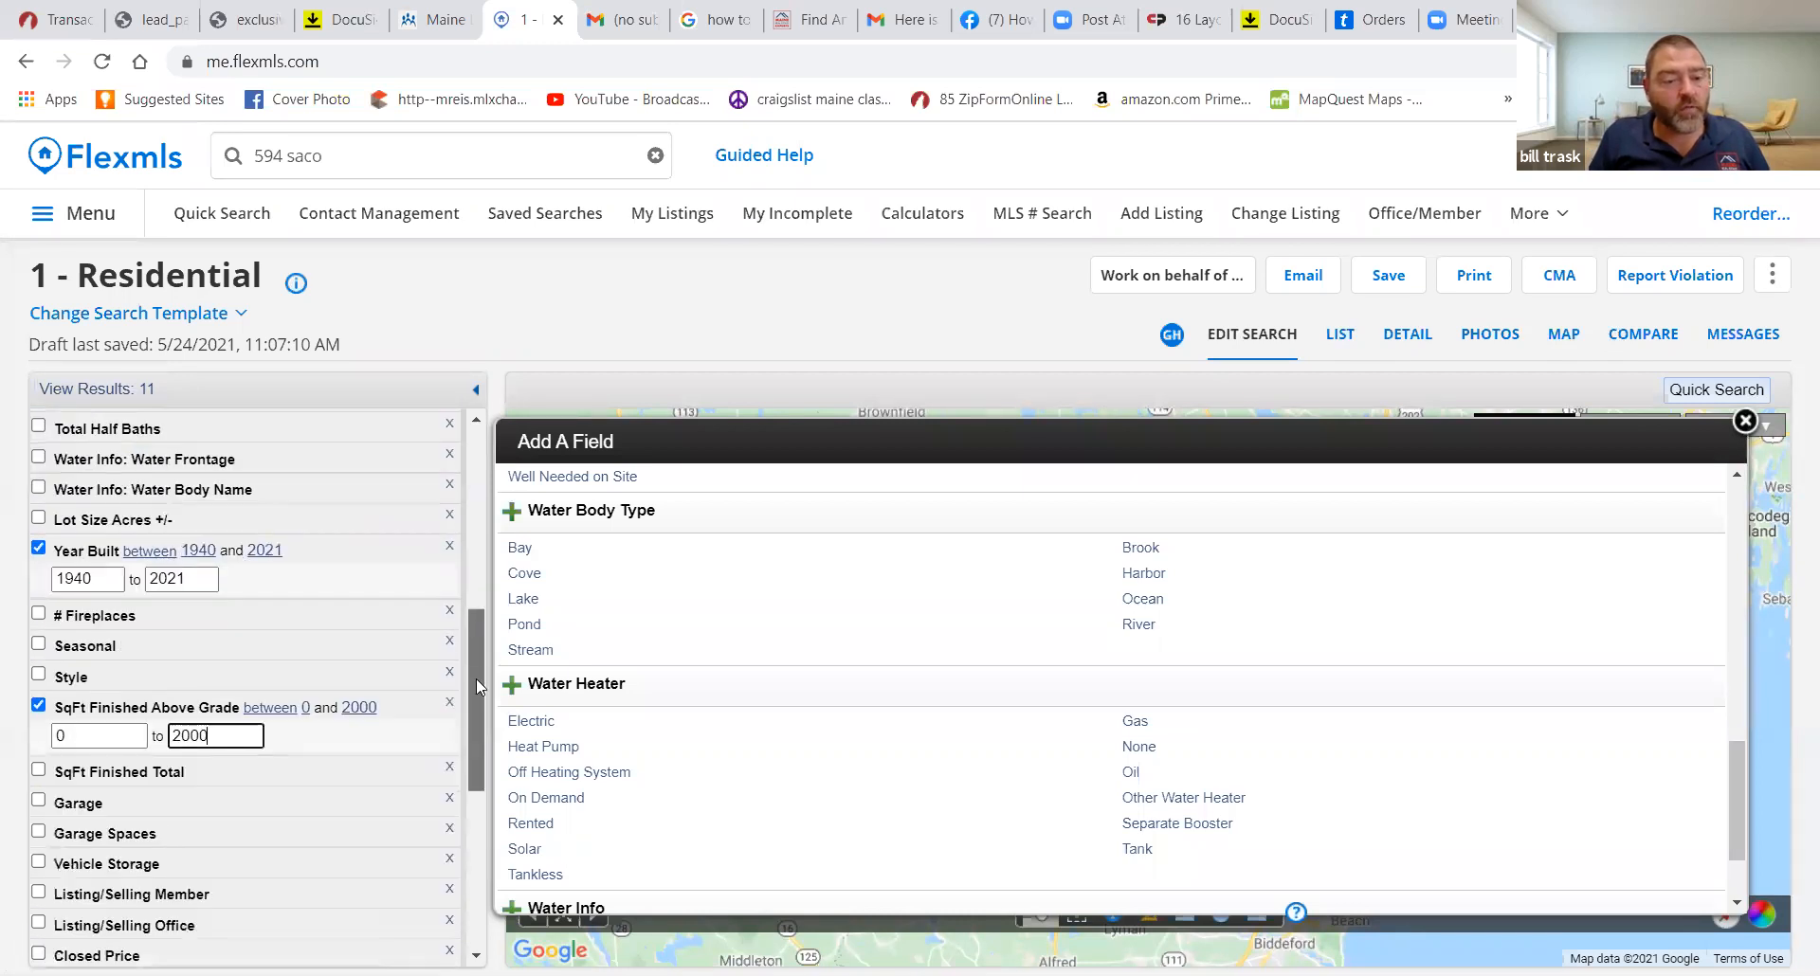
click(115, 654)
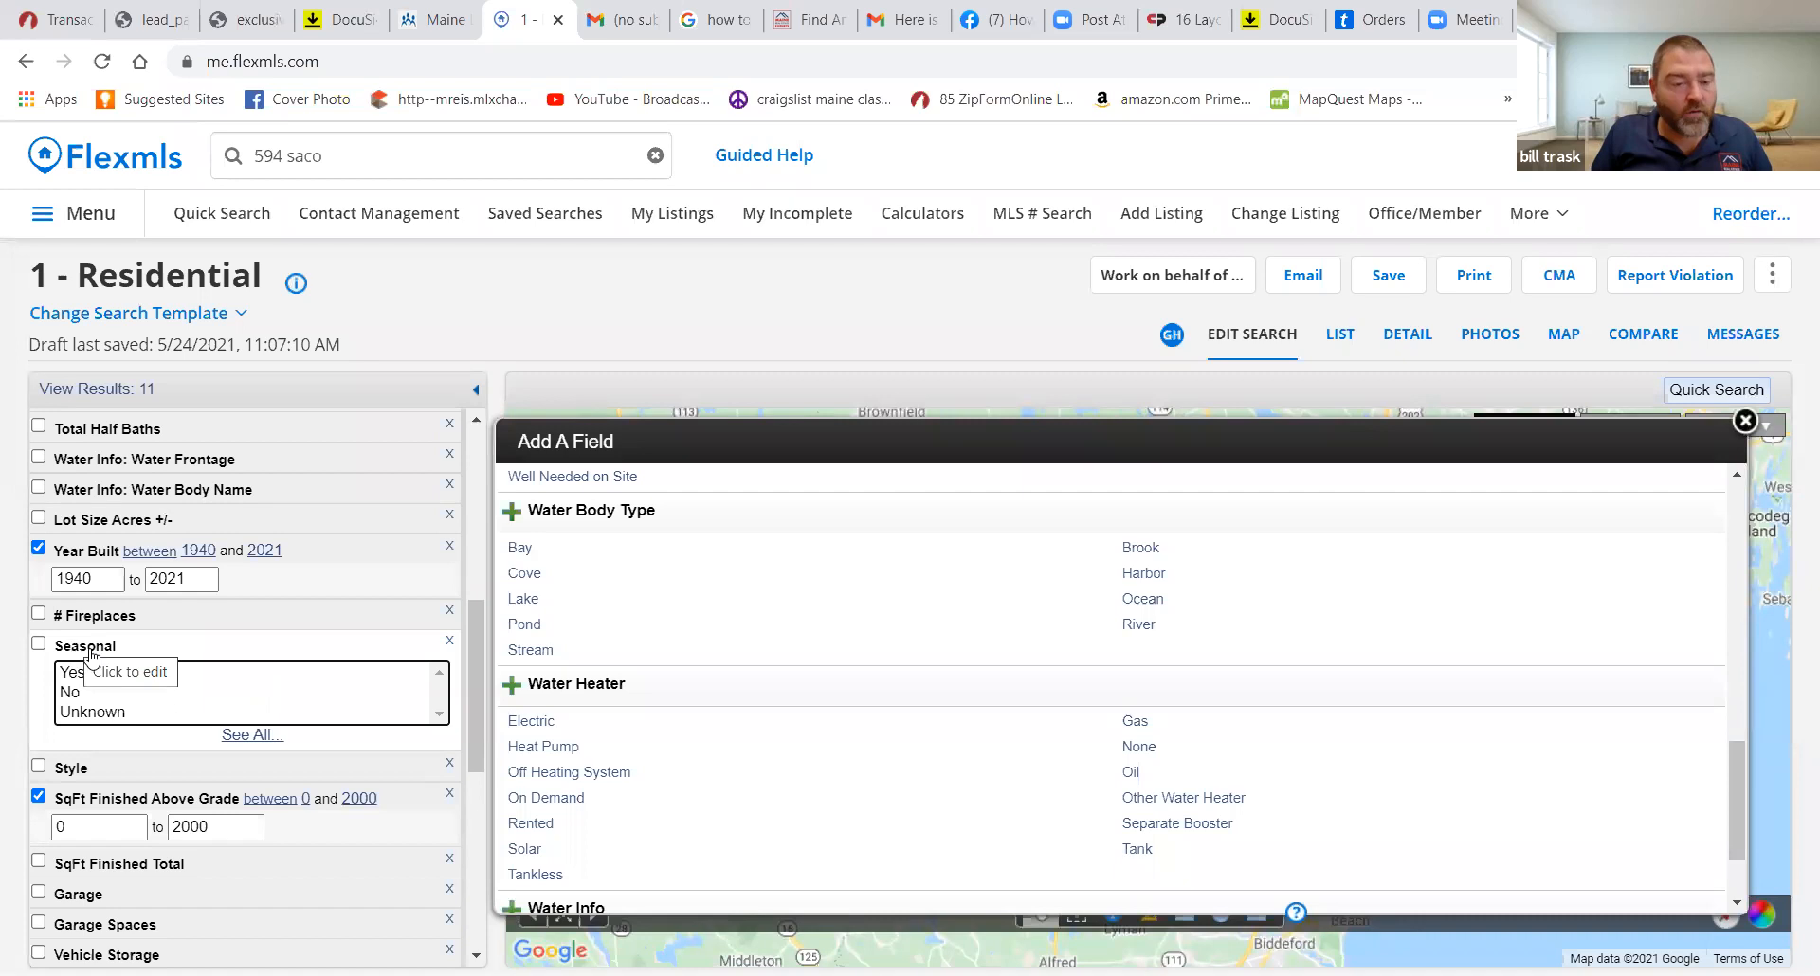
click(76, 673)
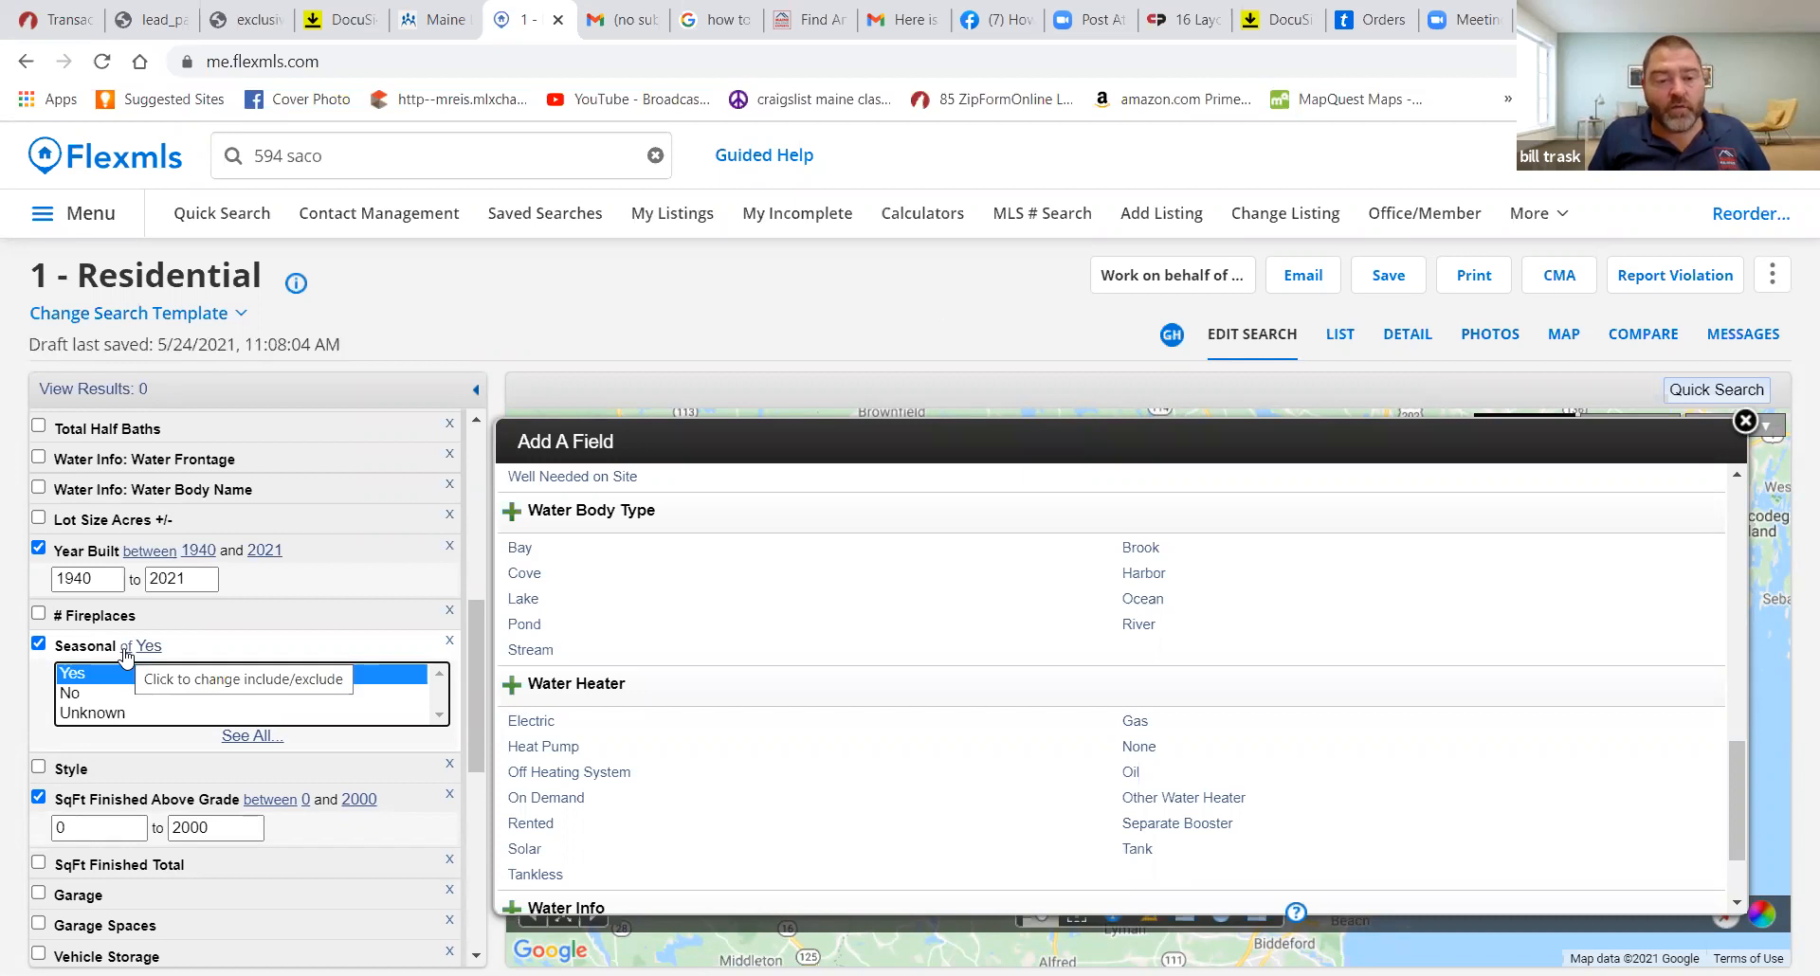
click(126, 648)
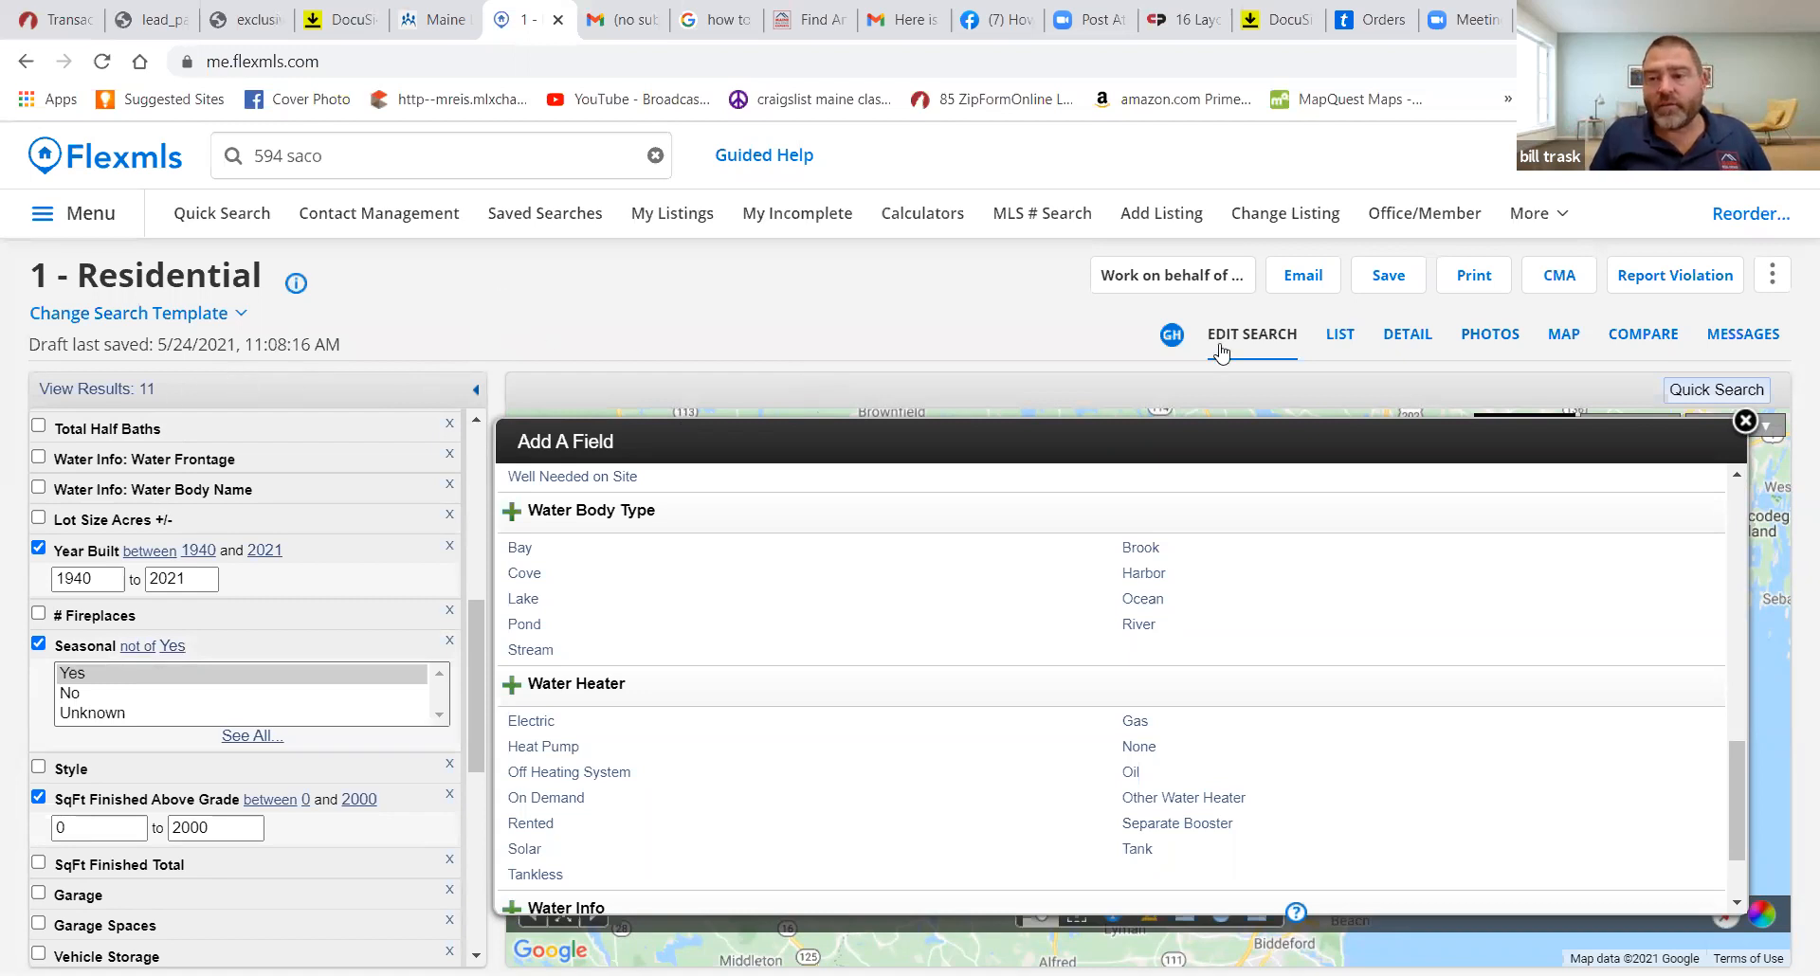
View the matching listings as a list and return to editing the search
click(1344, 338)
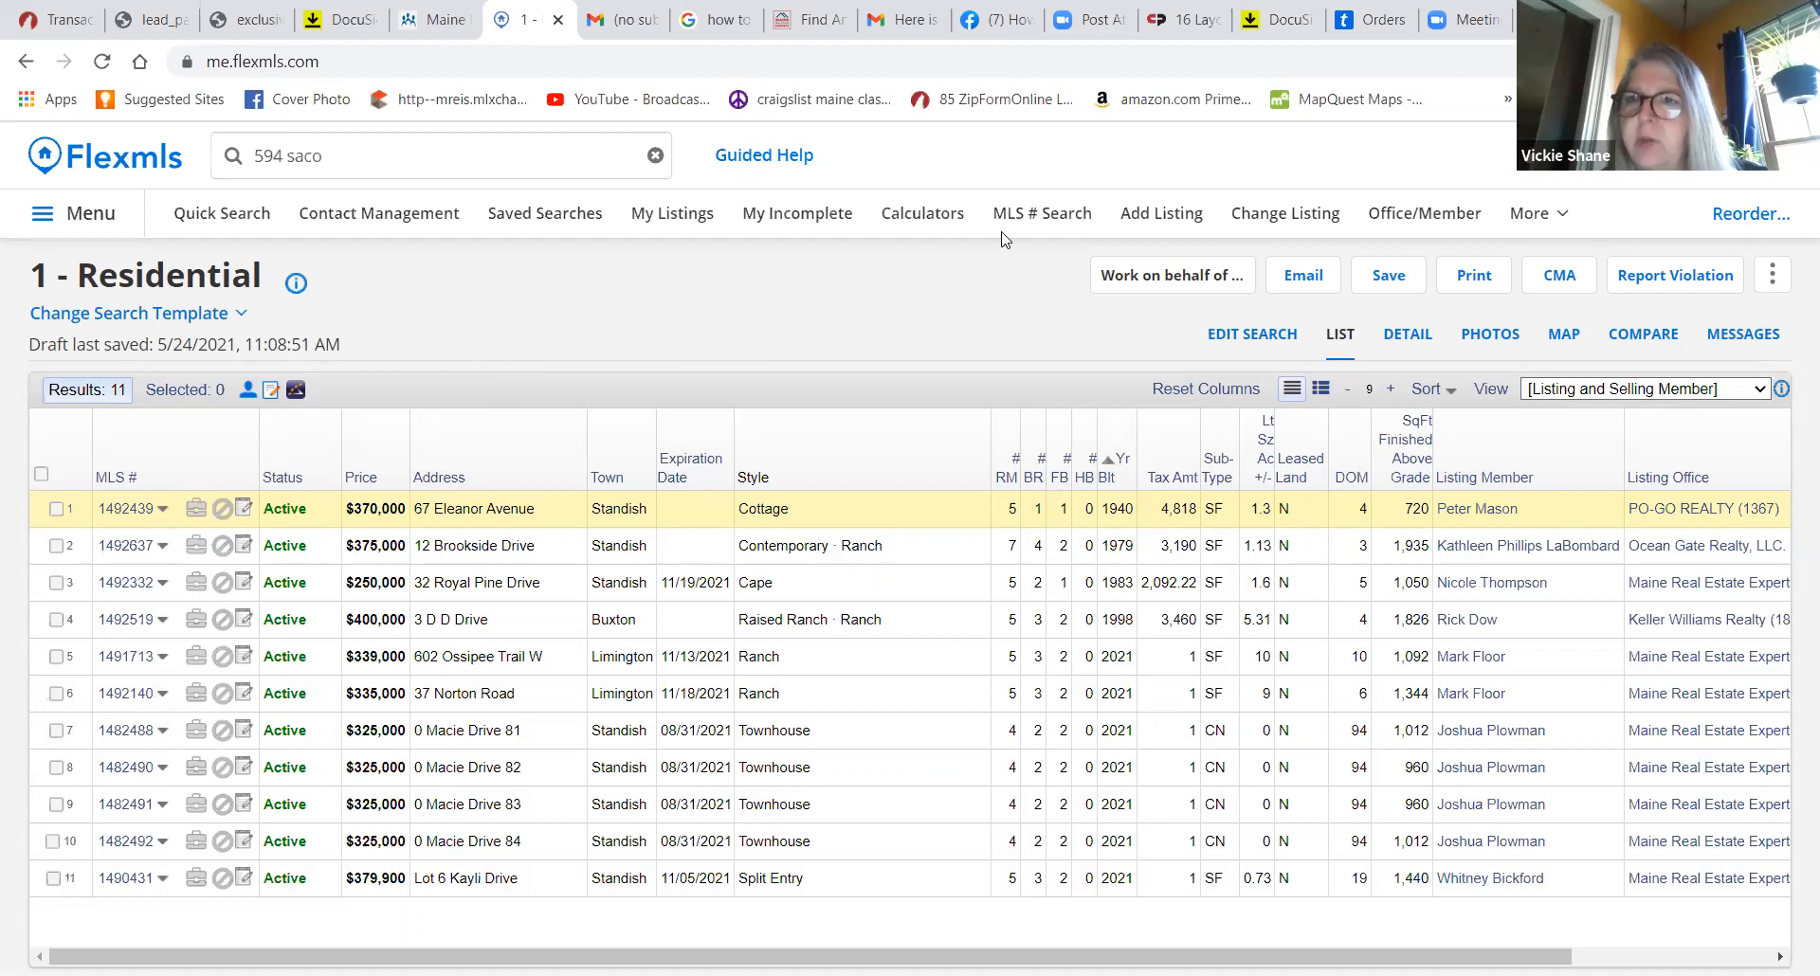
click(1261, 340)
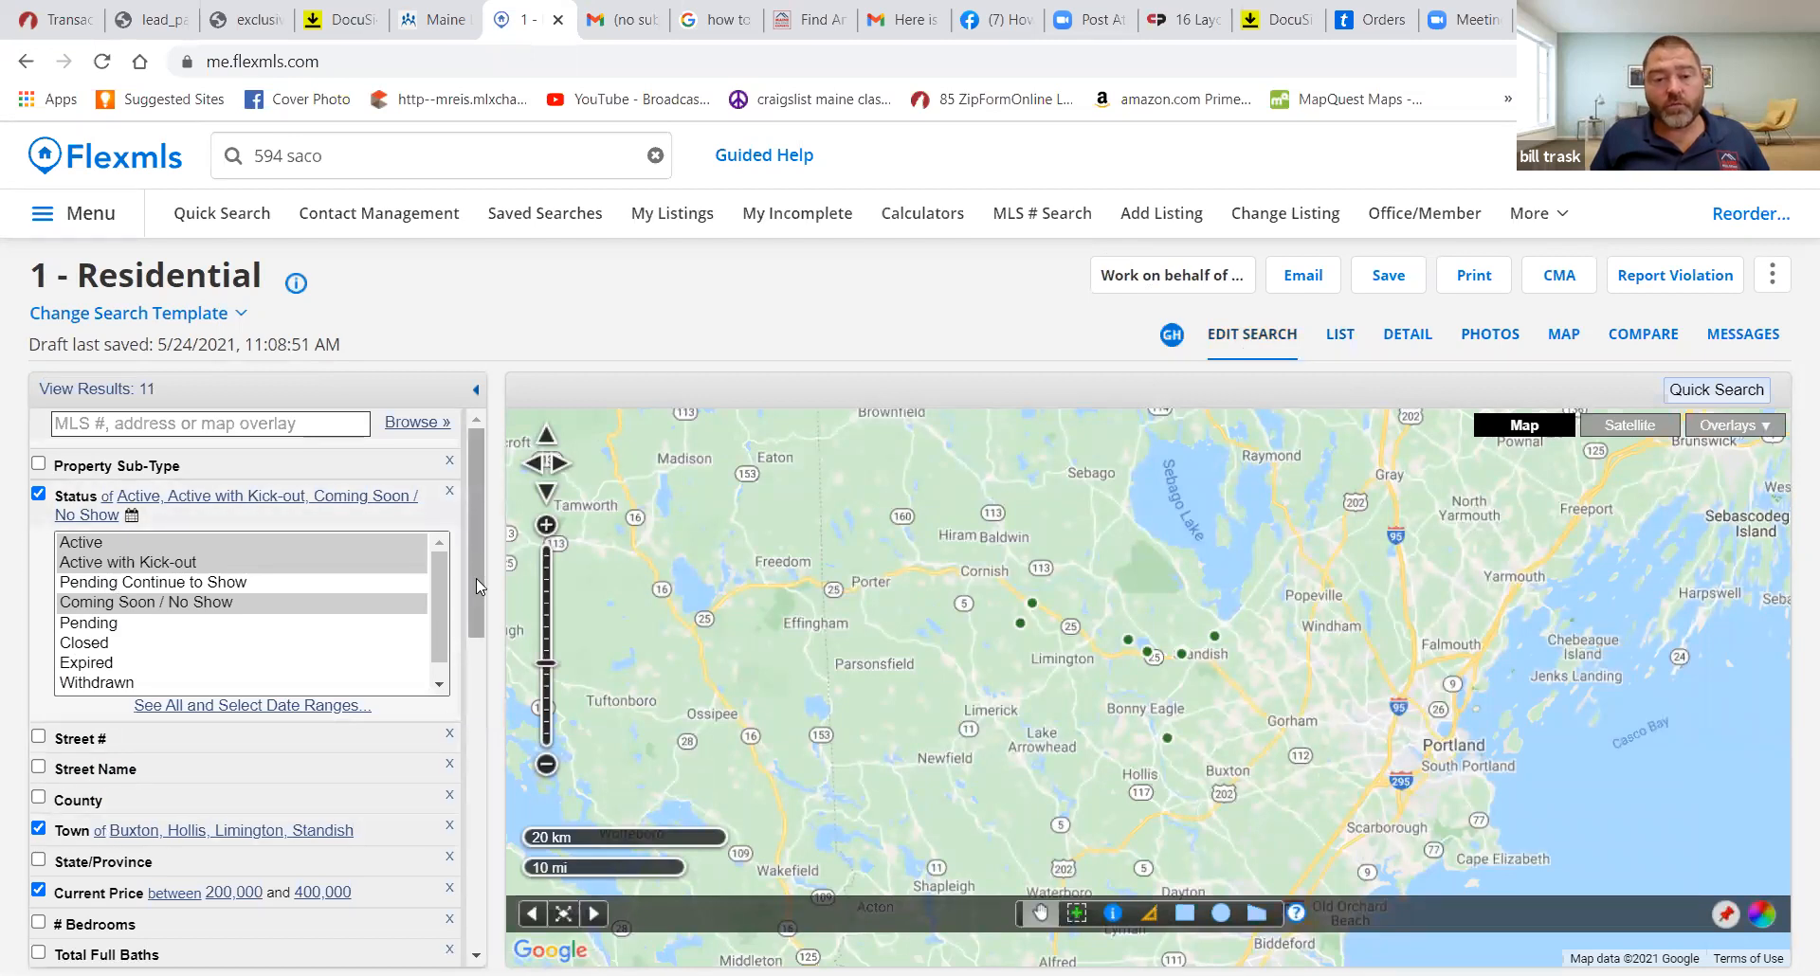
Switch the Seasonal criterion to include Yes and return it to excluding Yes
drag(476, 578, 474, 725)
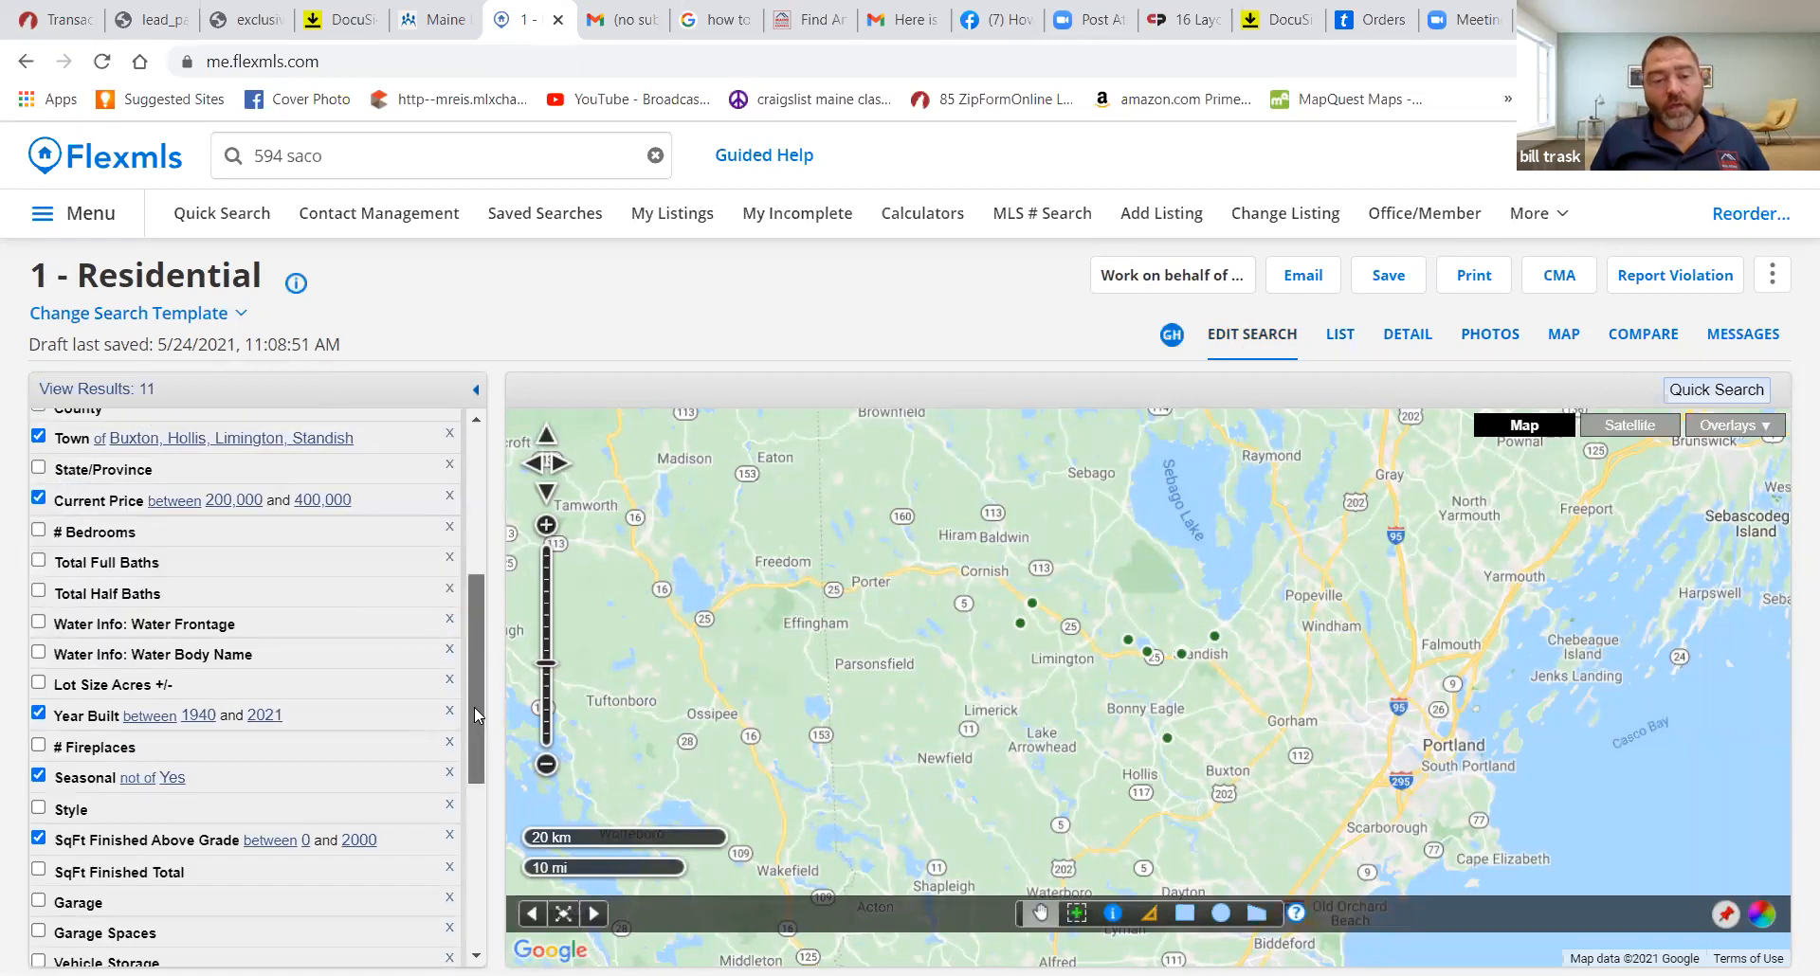
click(141, 788)
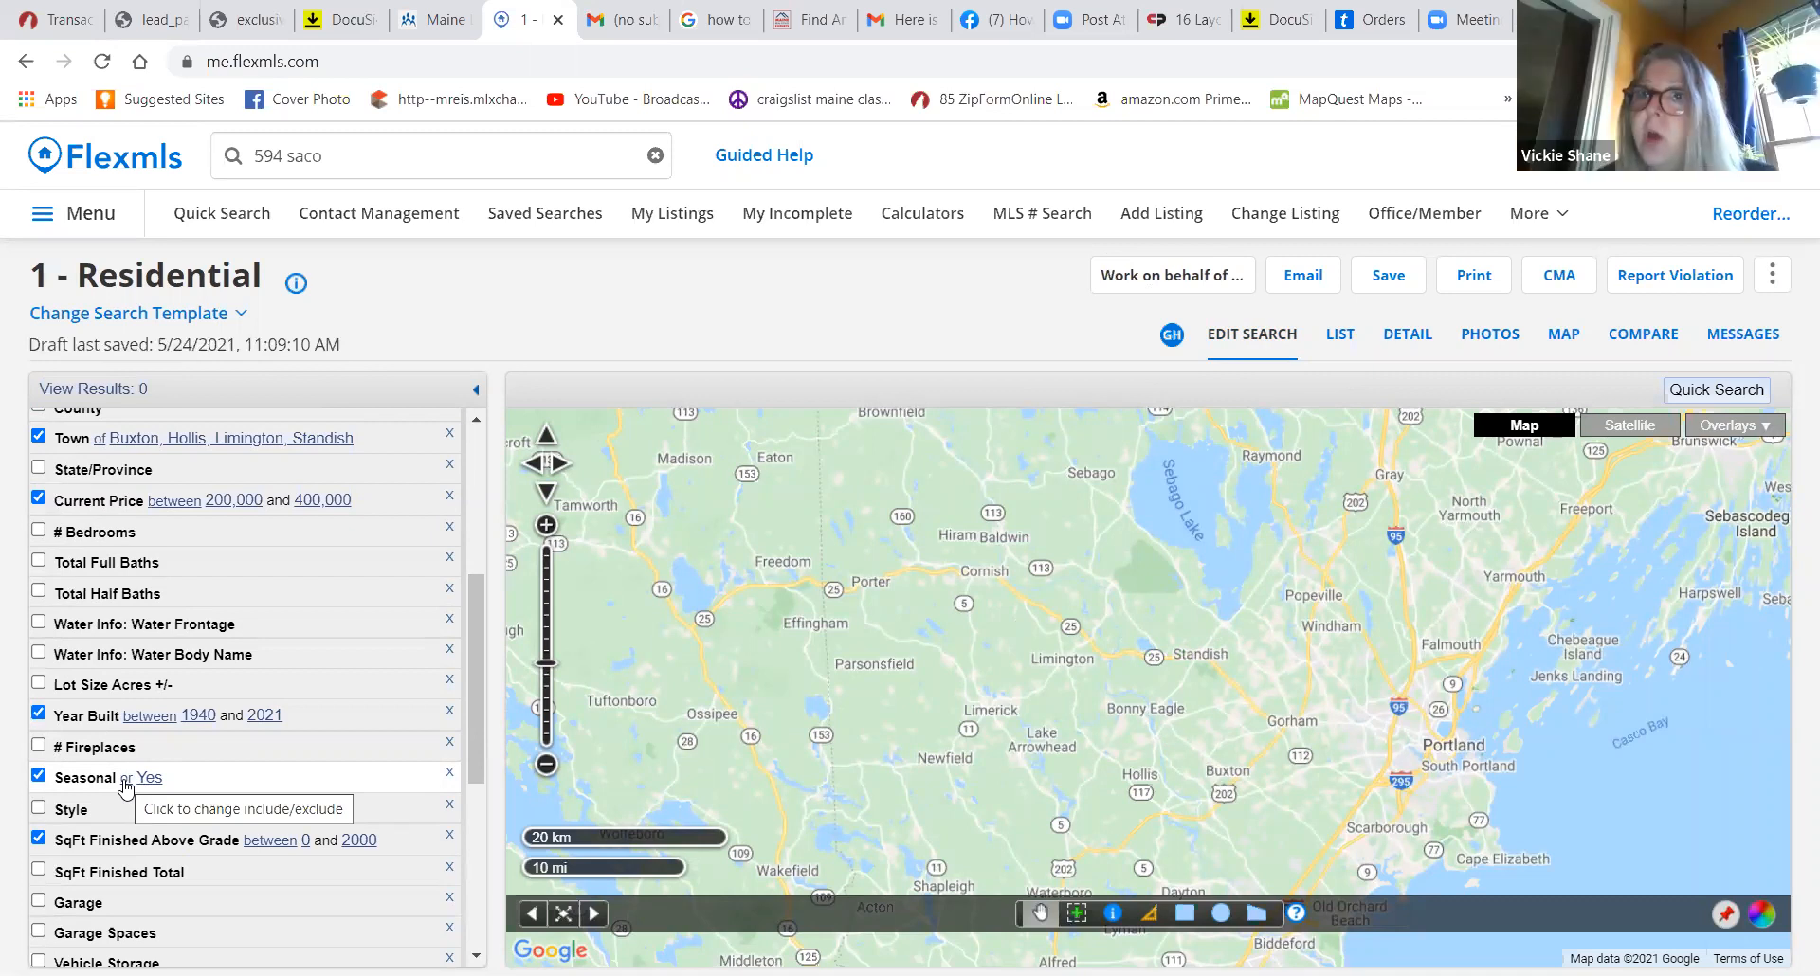
click(127, 778)
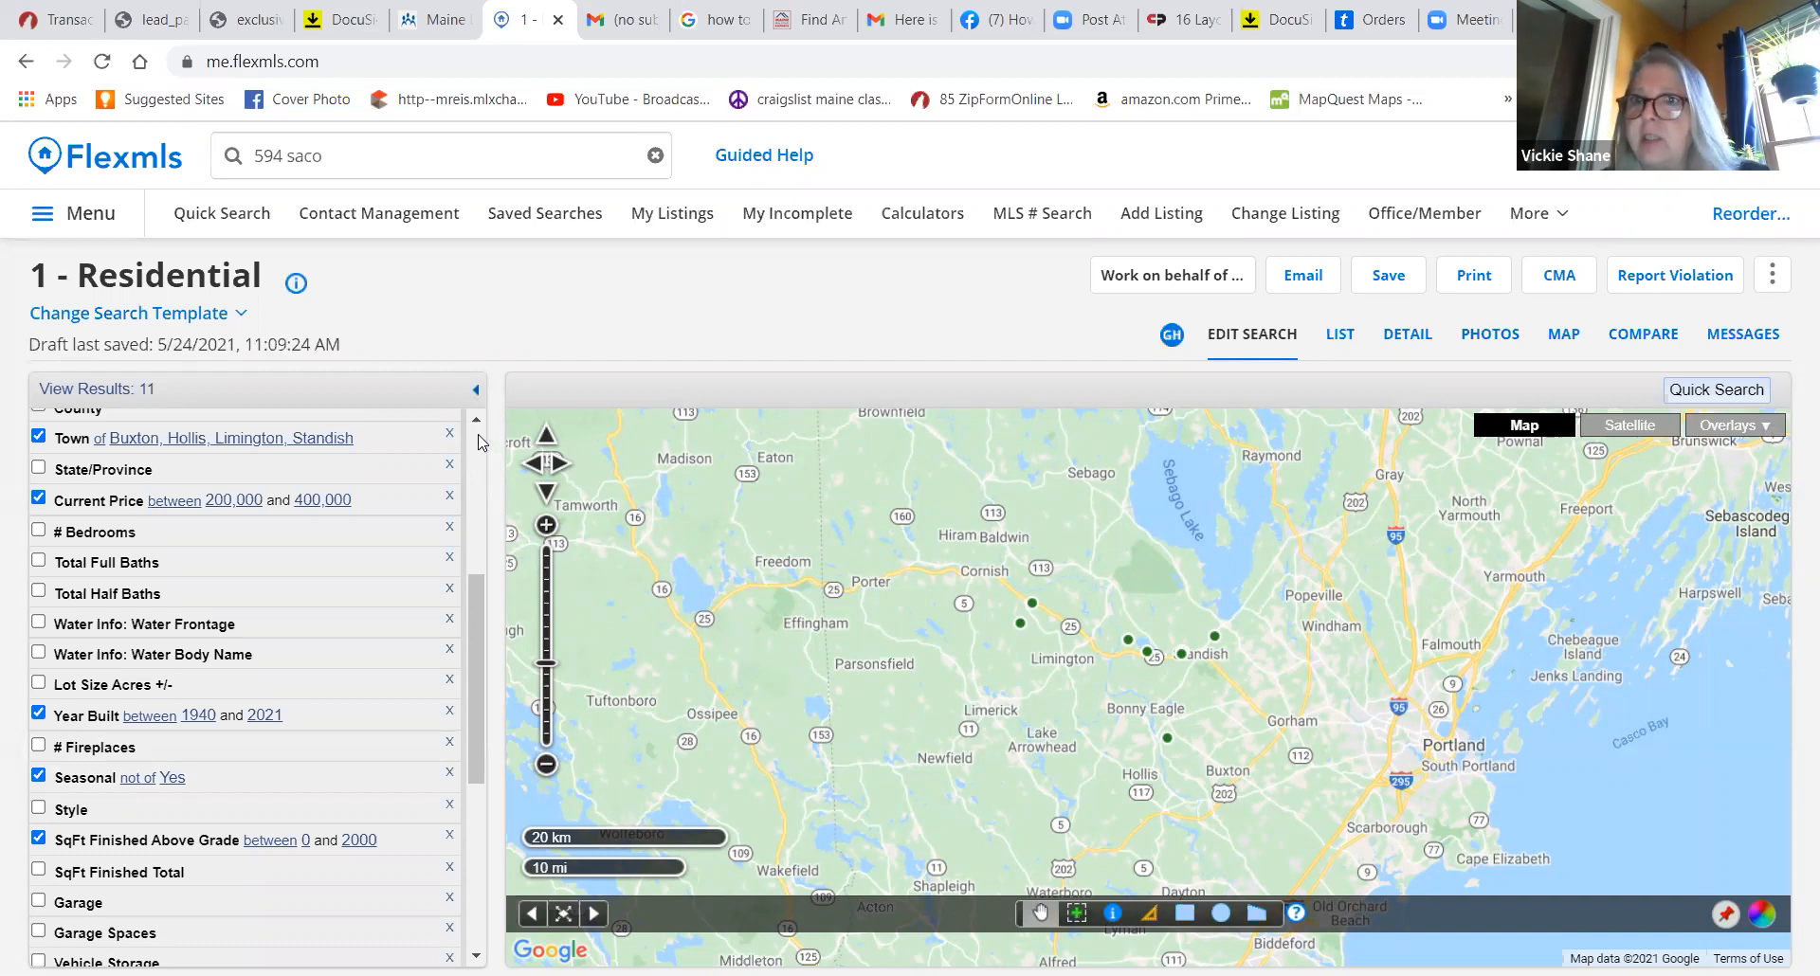
Restrict the Property Sub-Type to Single Family Residence
scroll(479, 442, up, 4)
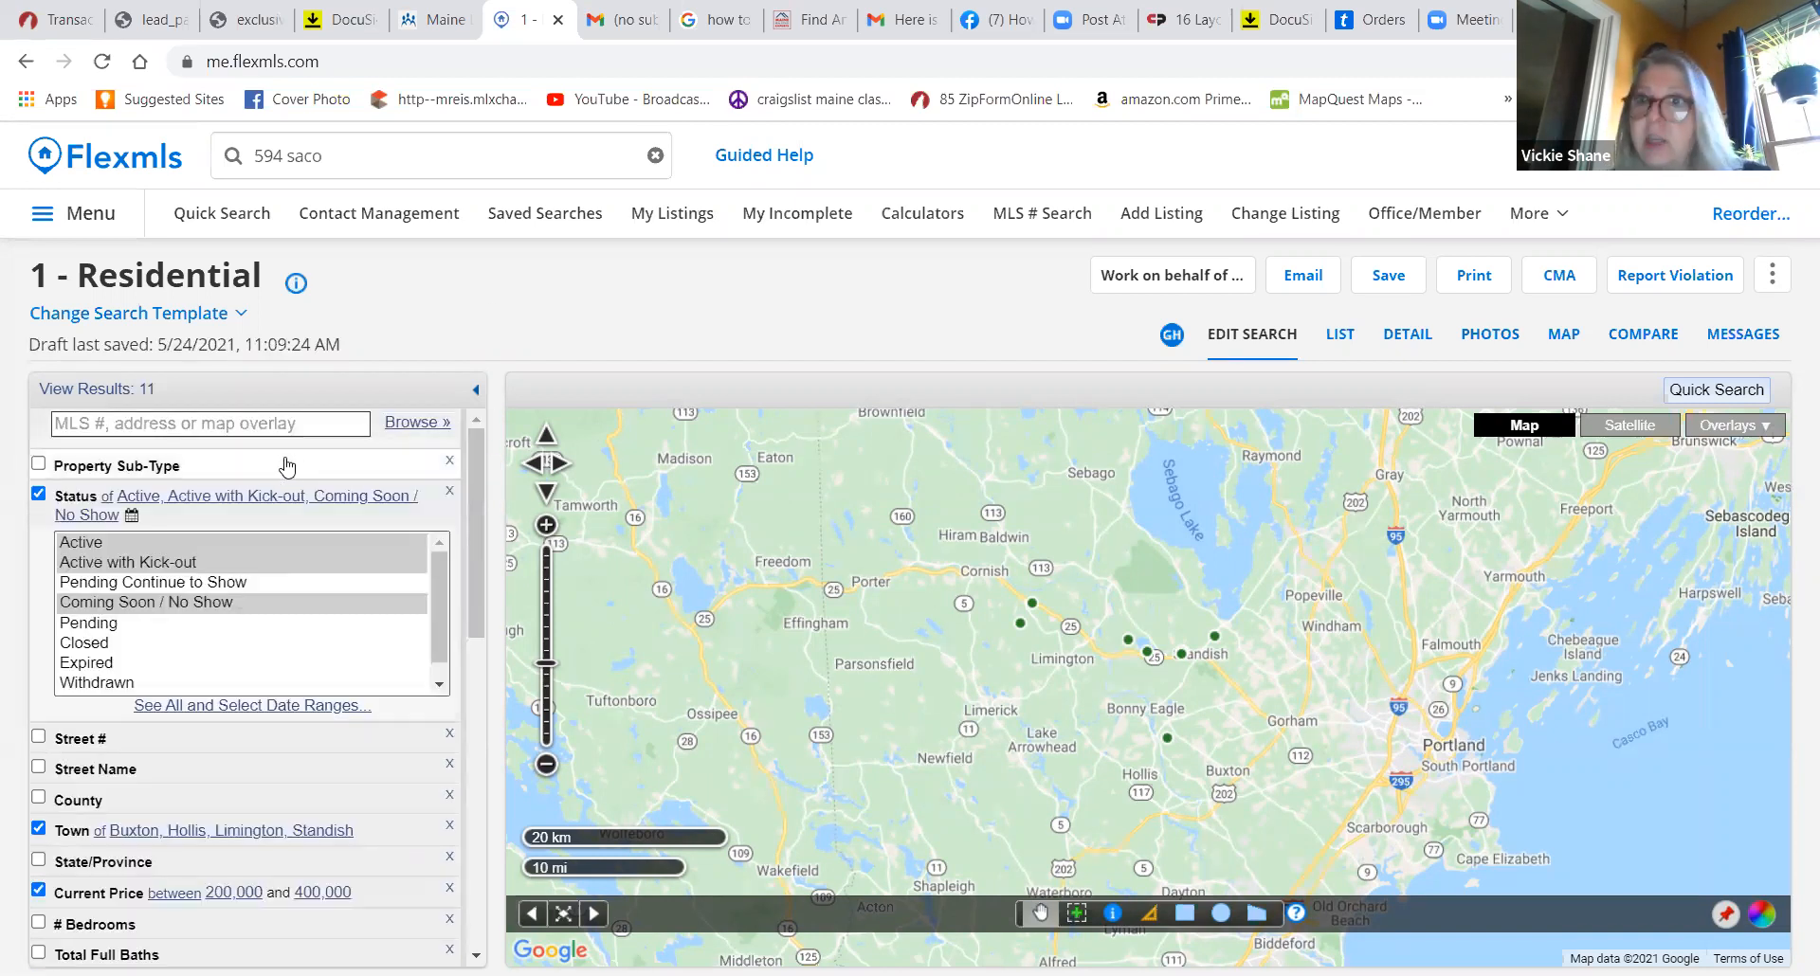
click(224, 471)
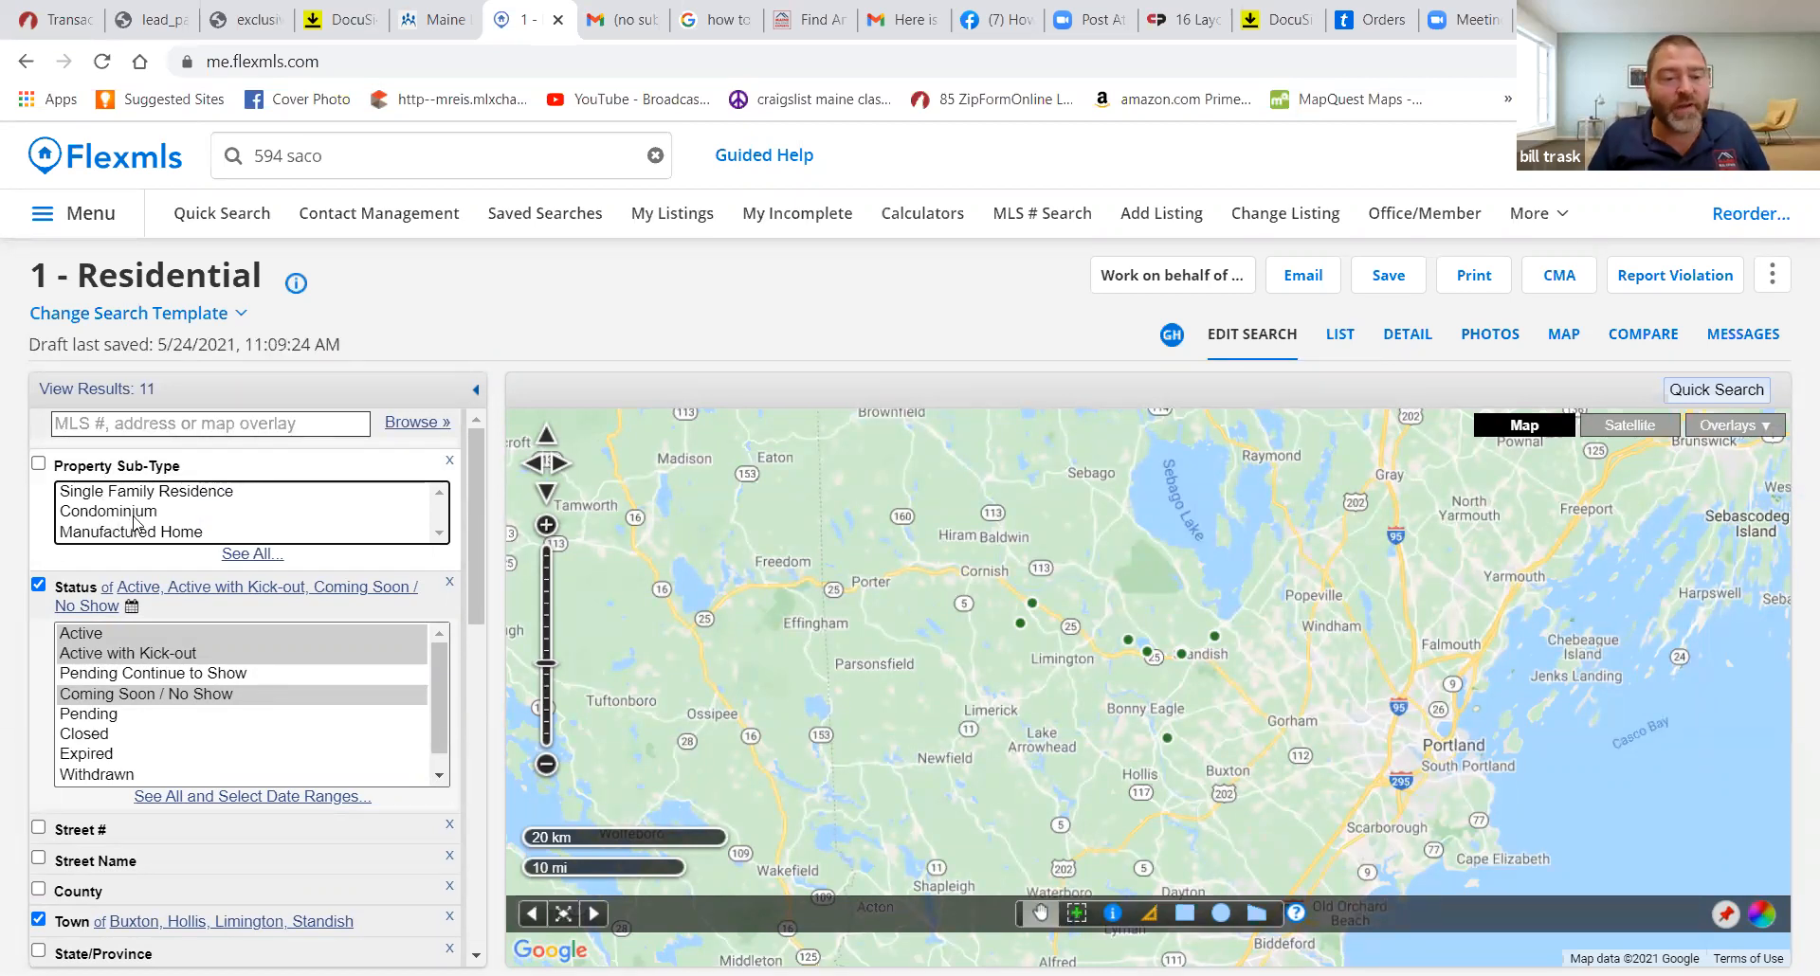
click(129, 493)
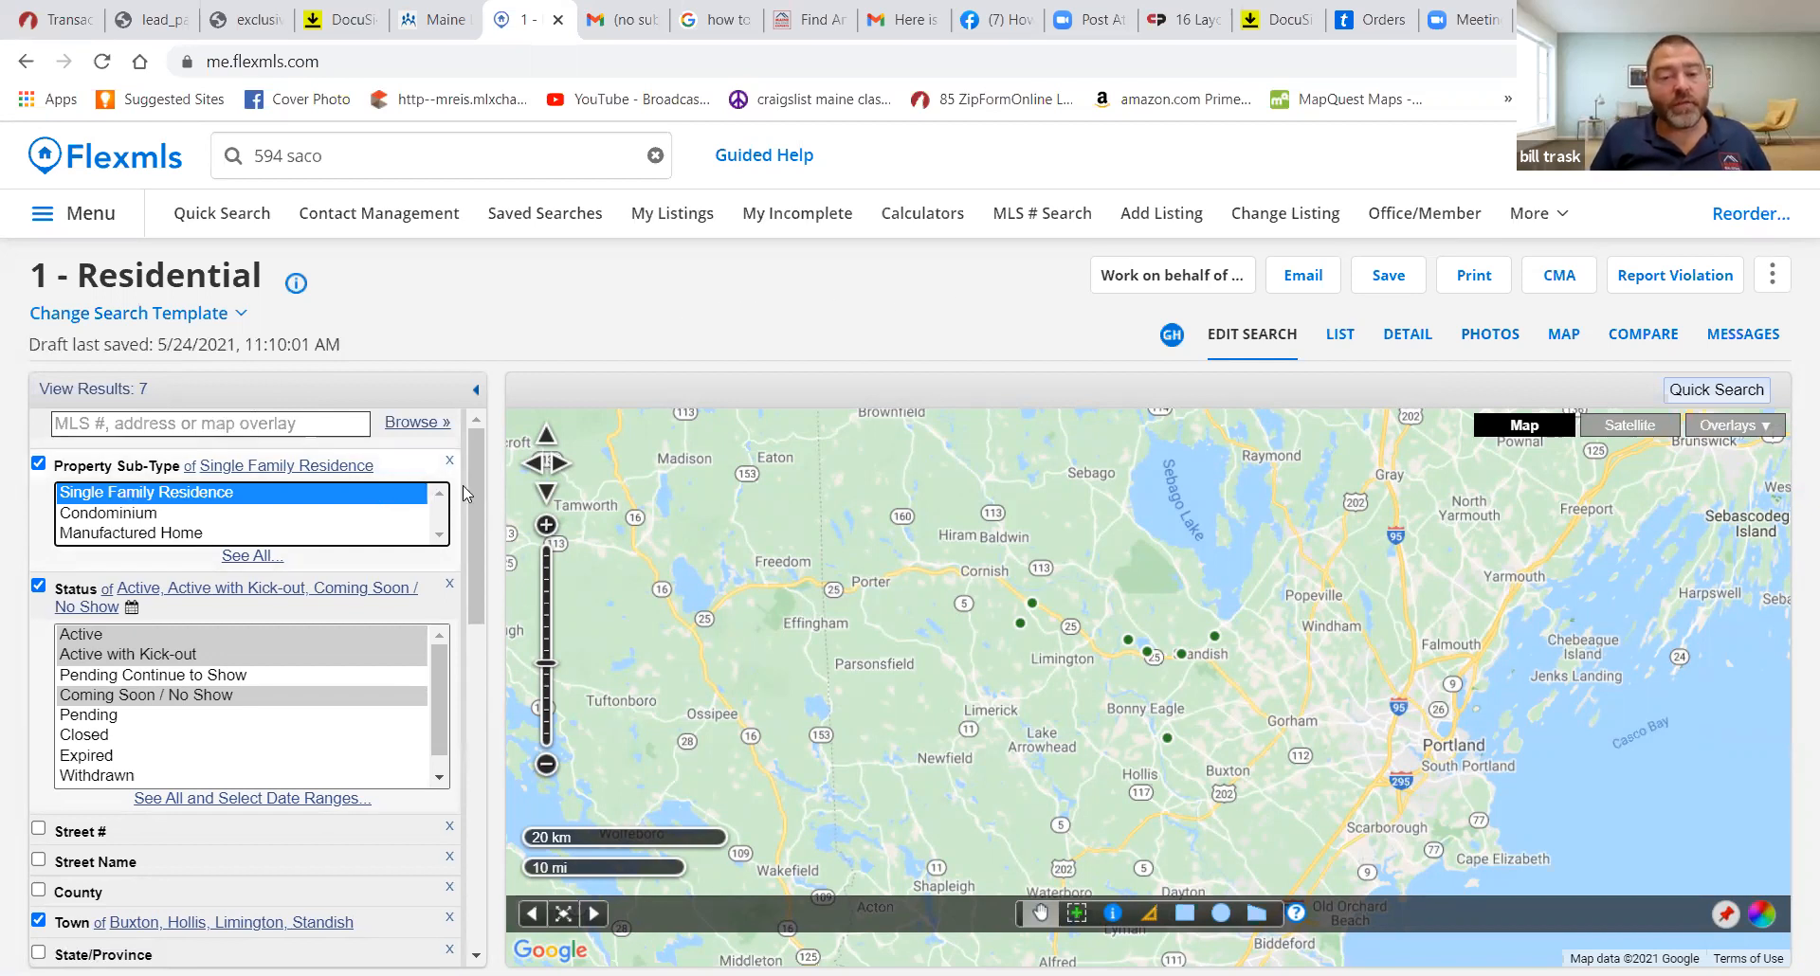
Review the price, year built and square footage criteria and open the Seasonal filter's options
drag(479, 626, 481, 641)
scroll(481, 654, down, 5)
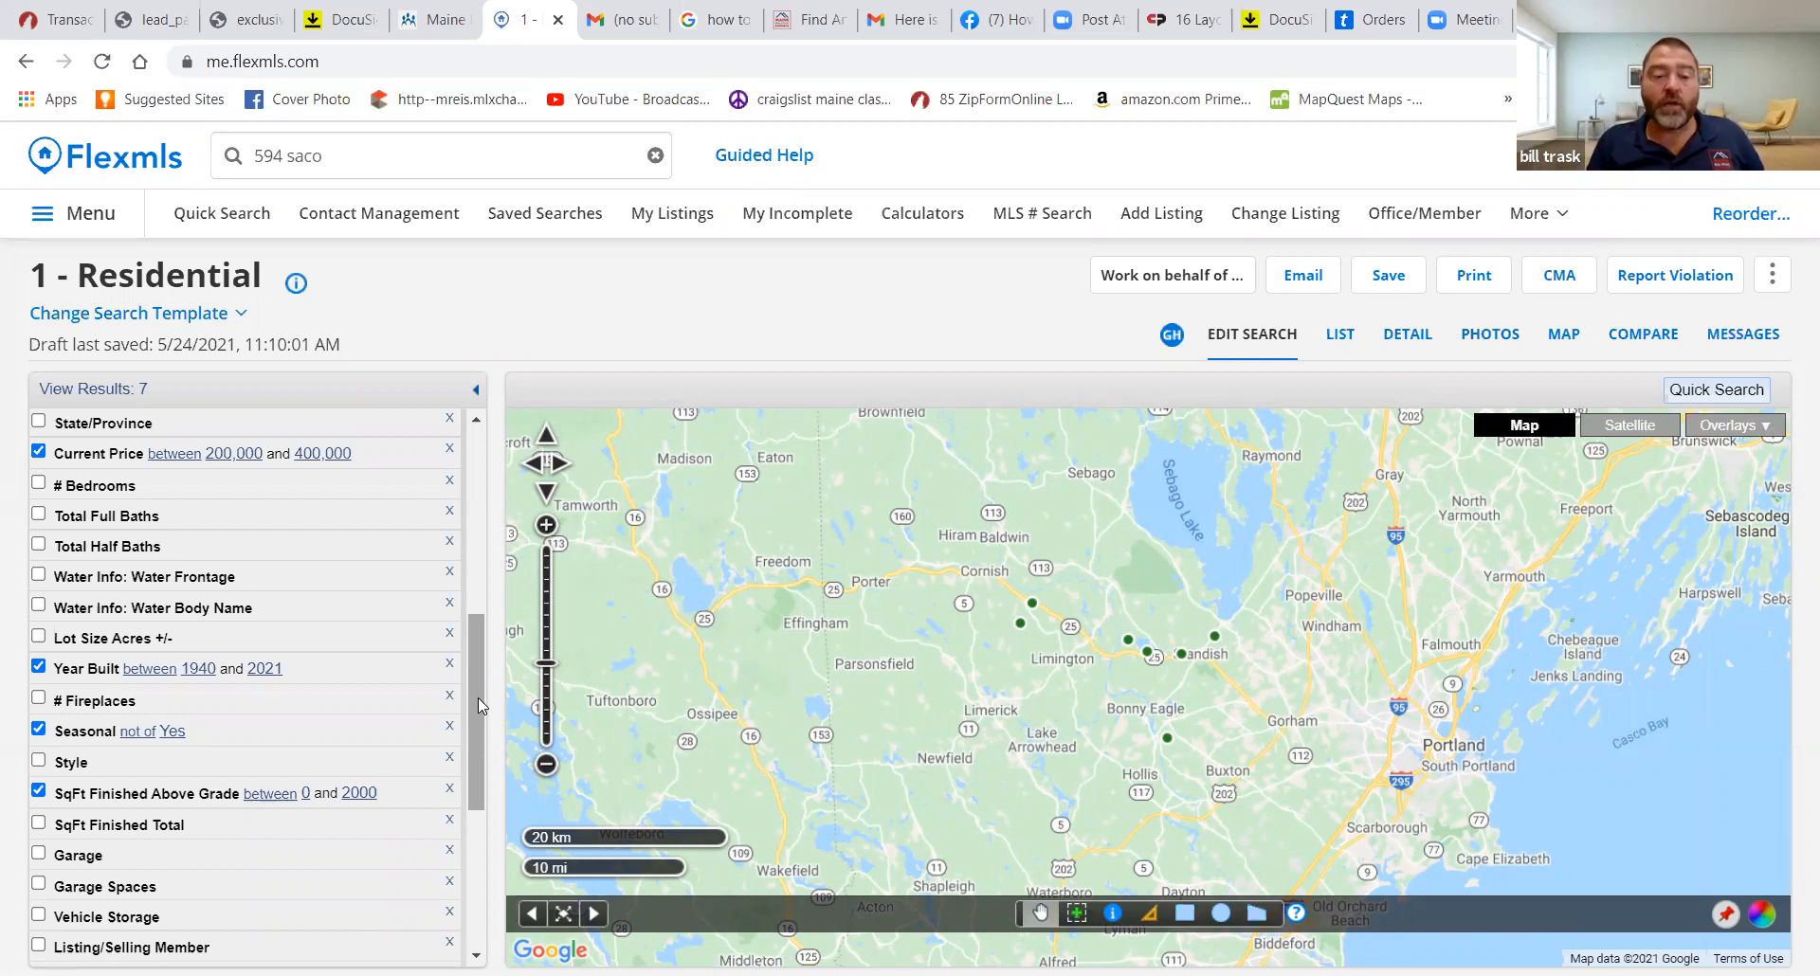
drag(479, 778, 478, 827)
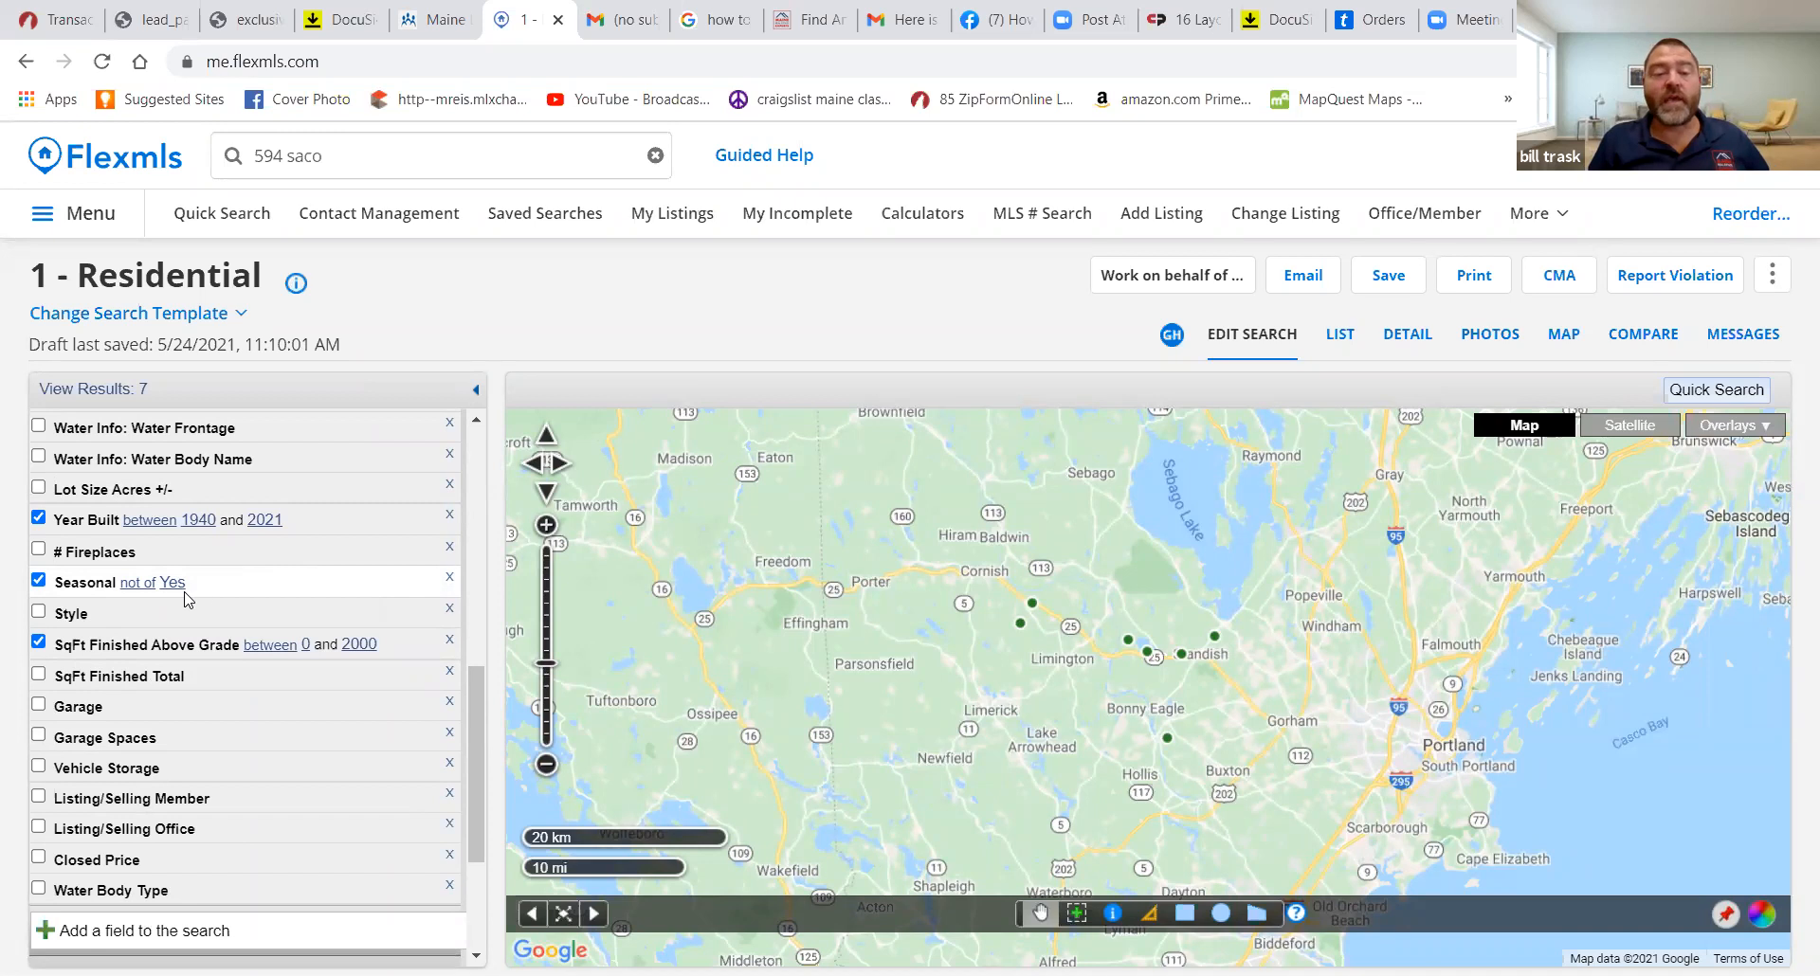
click(246, 590)
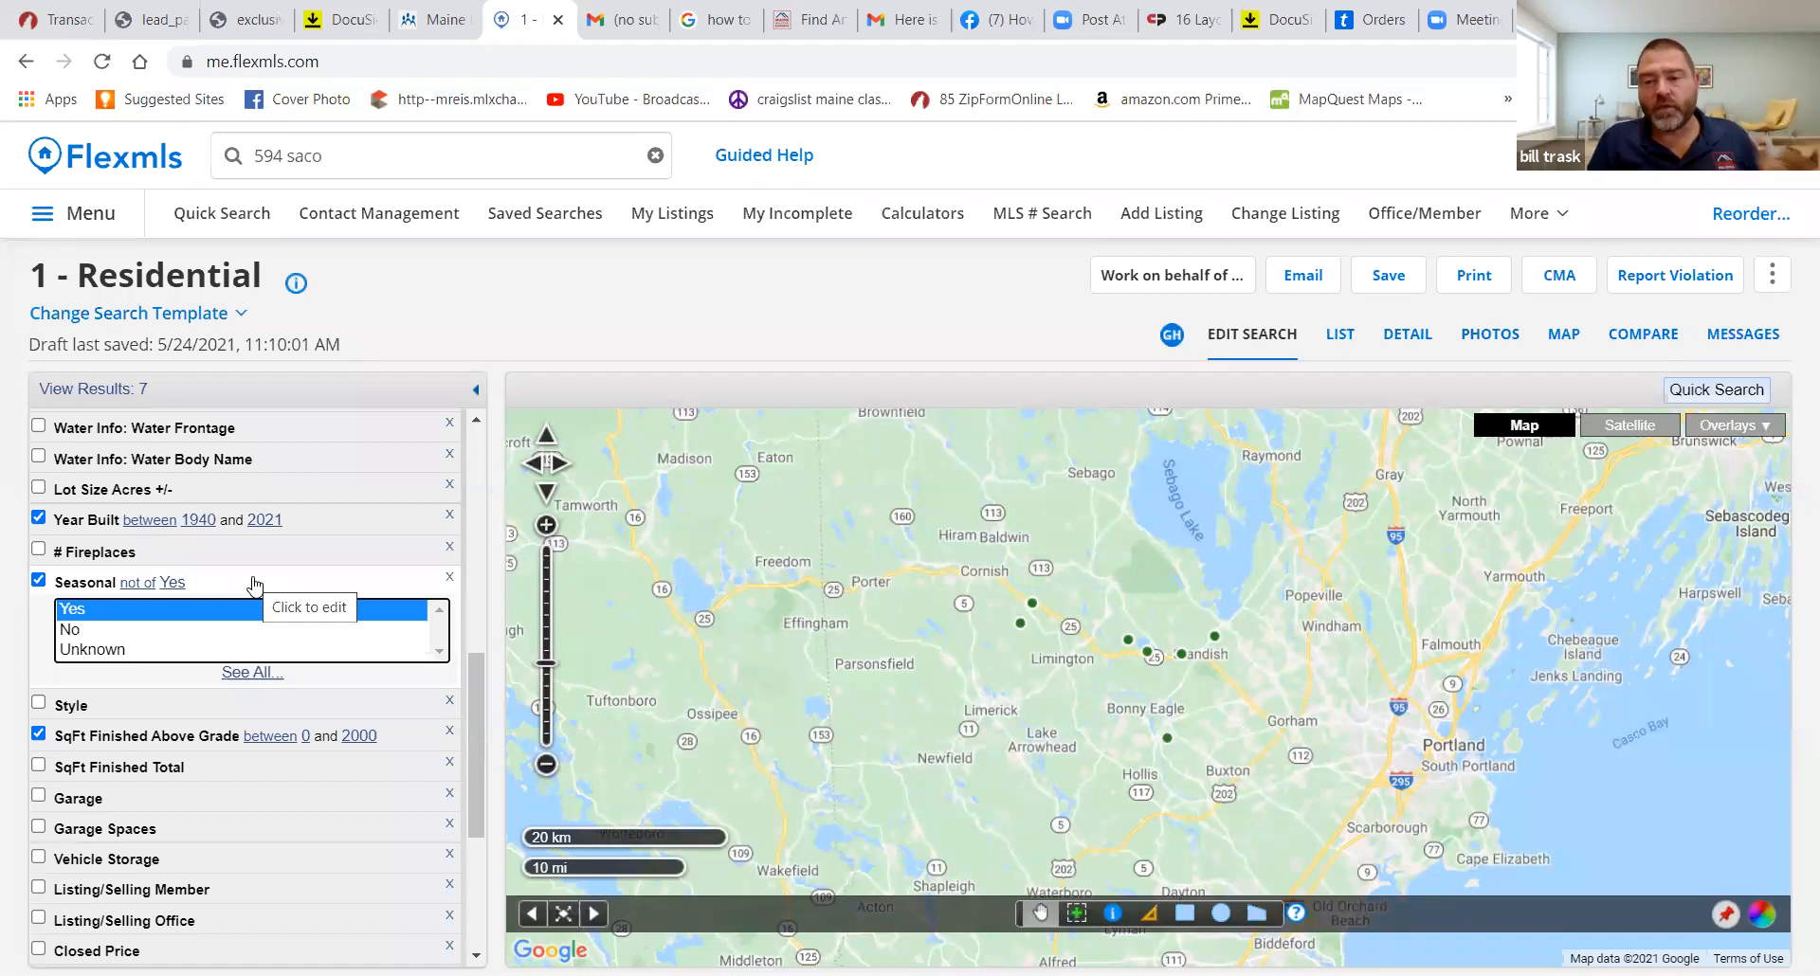
Show the matching listings as a list and open the detail report of the first one
click(1347, 339)
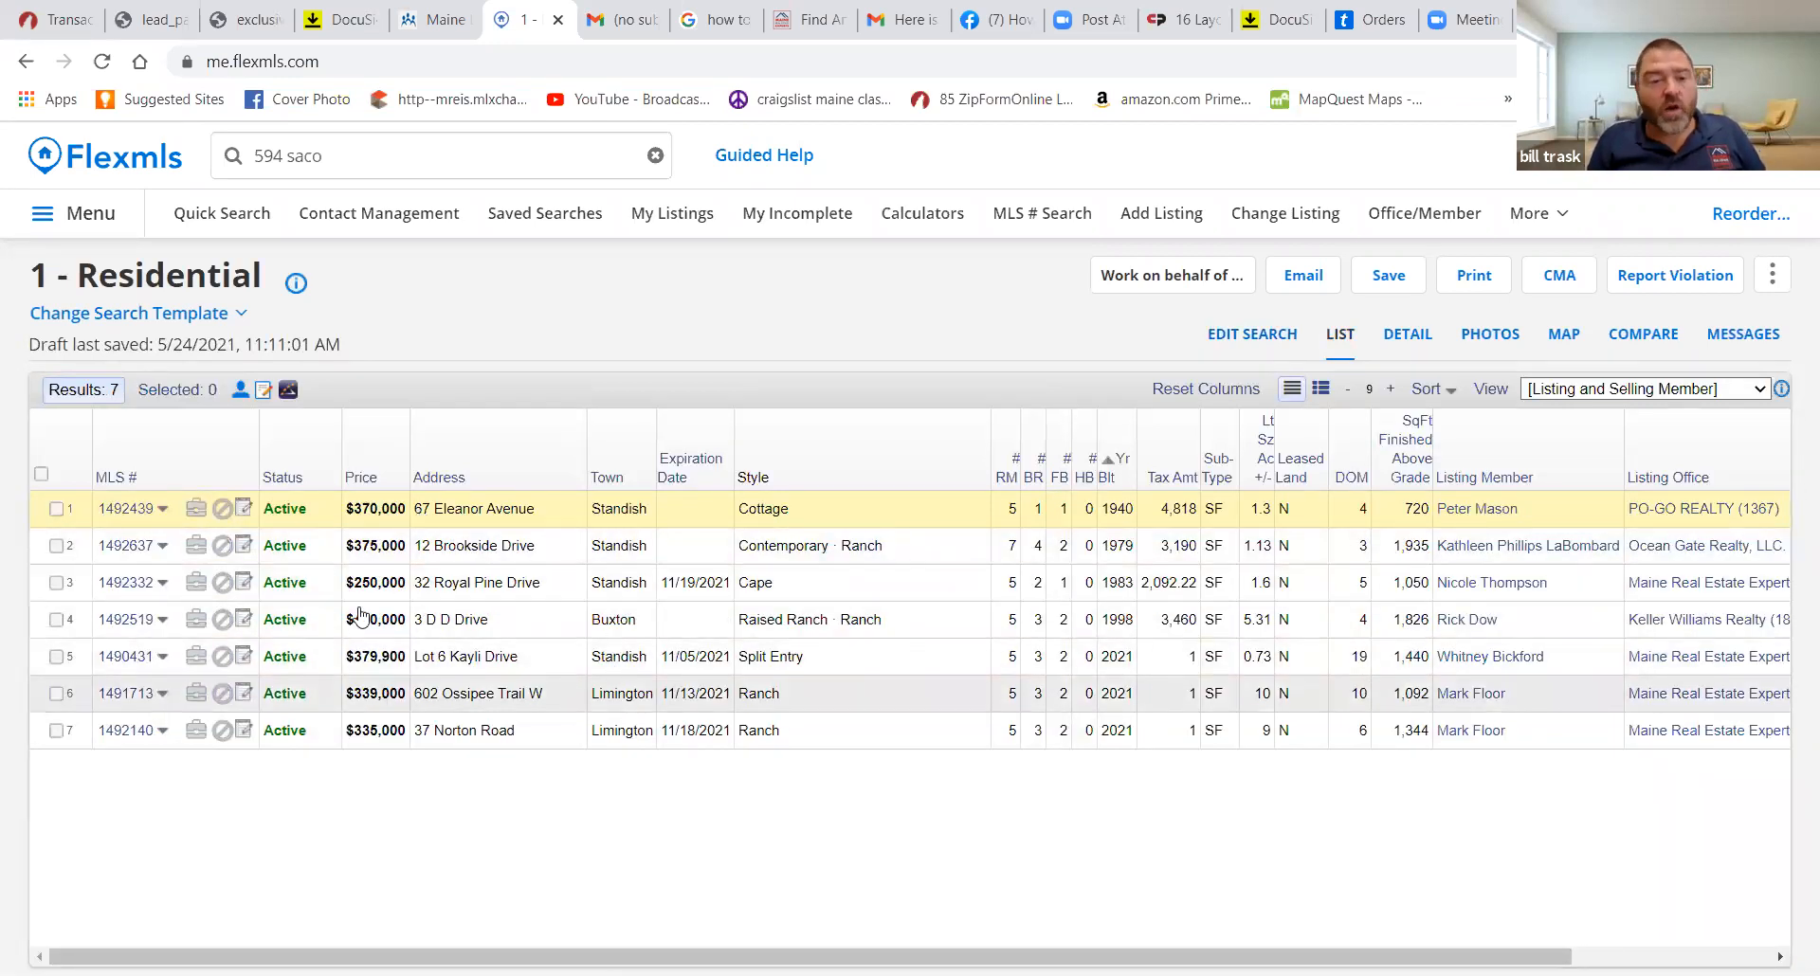
click(134, 510)
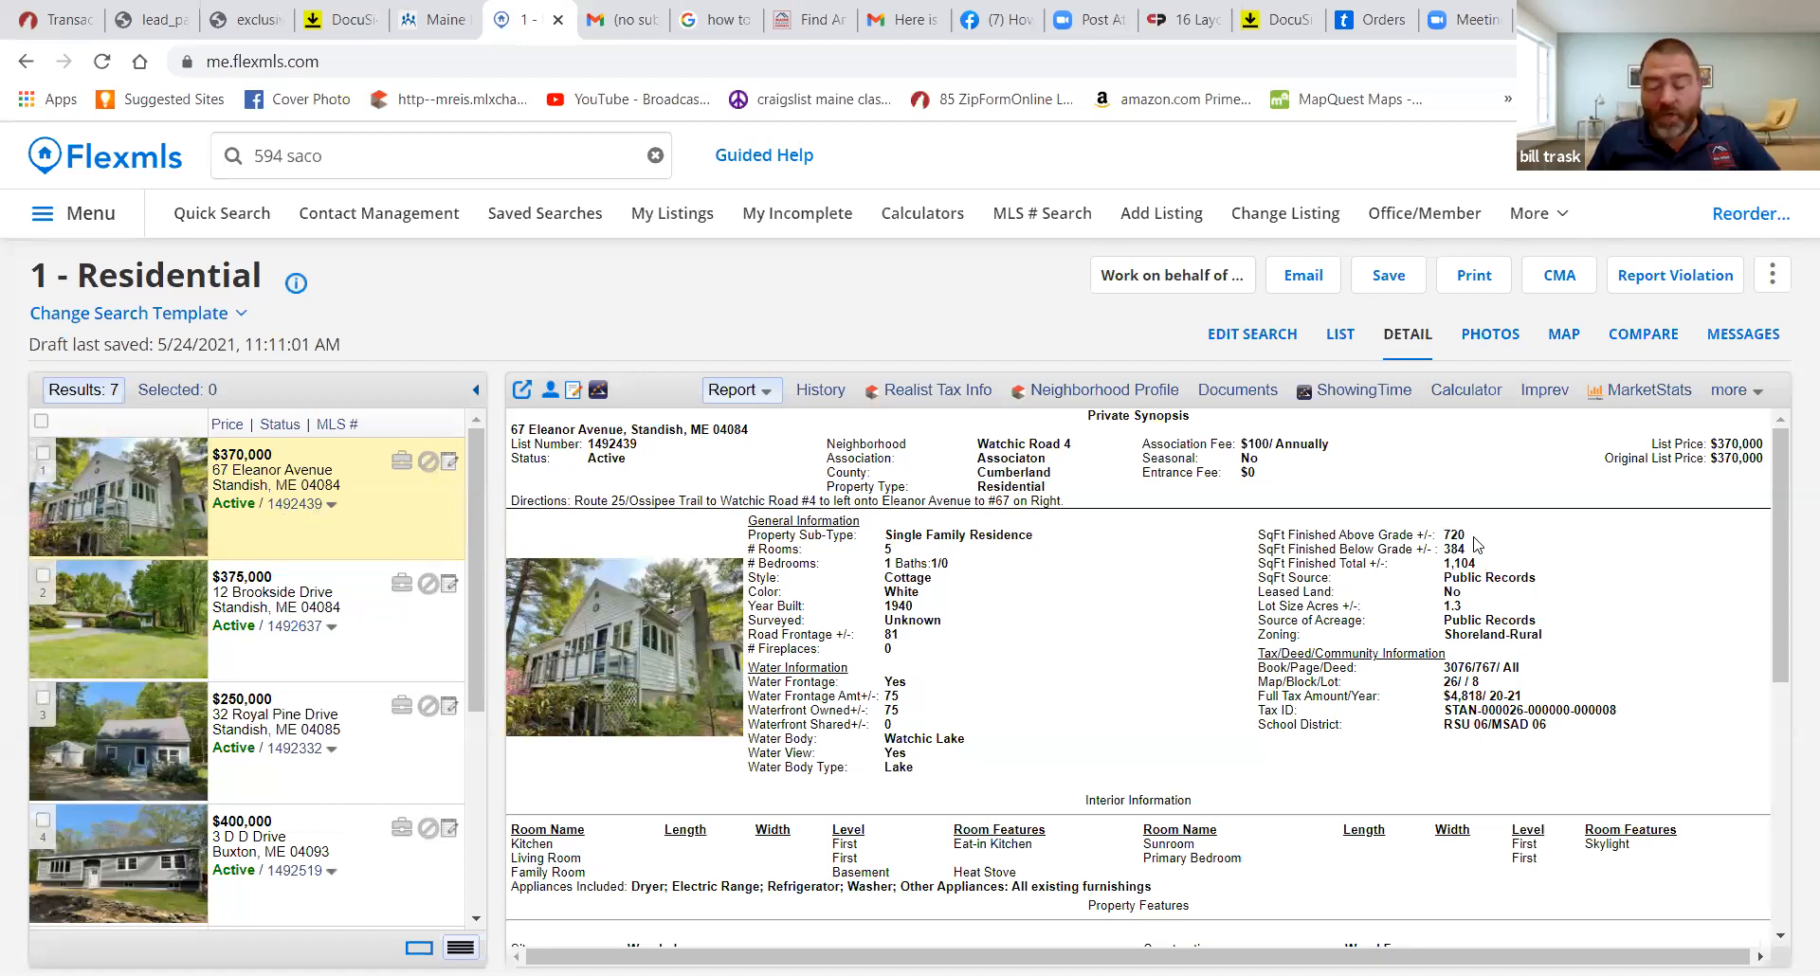
Go to the second listing's detail report and examine its general, water, property feature and remarks sections
key(Down)
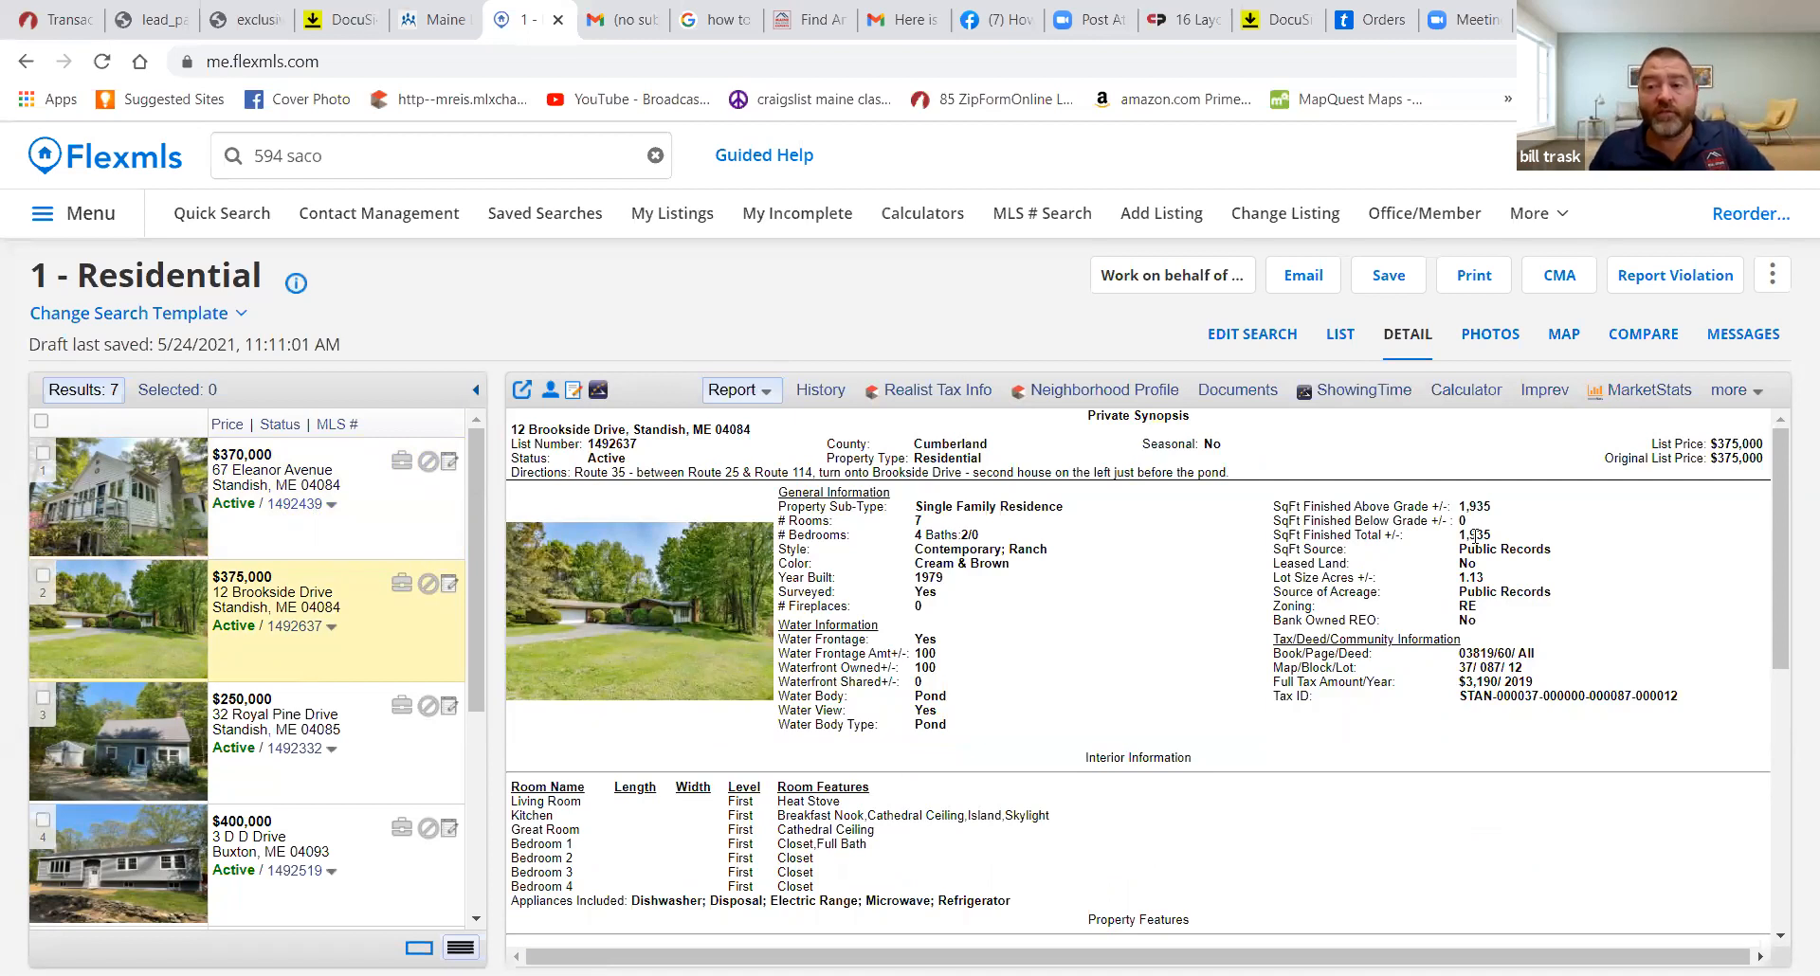
scroll(1475, 535, down, 10)
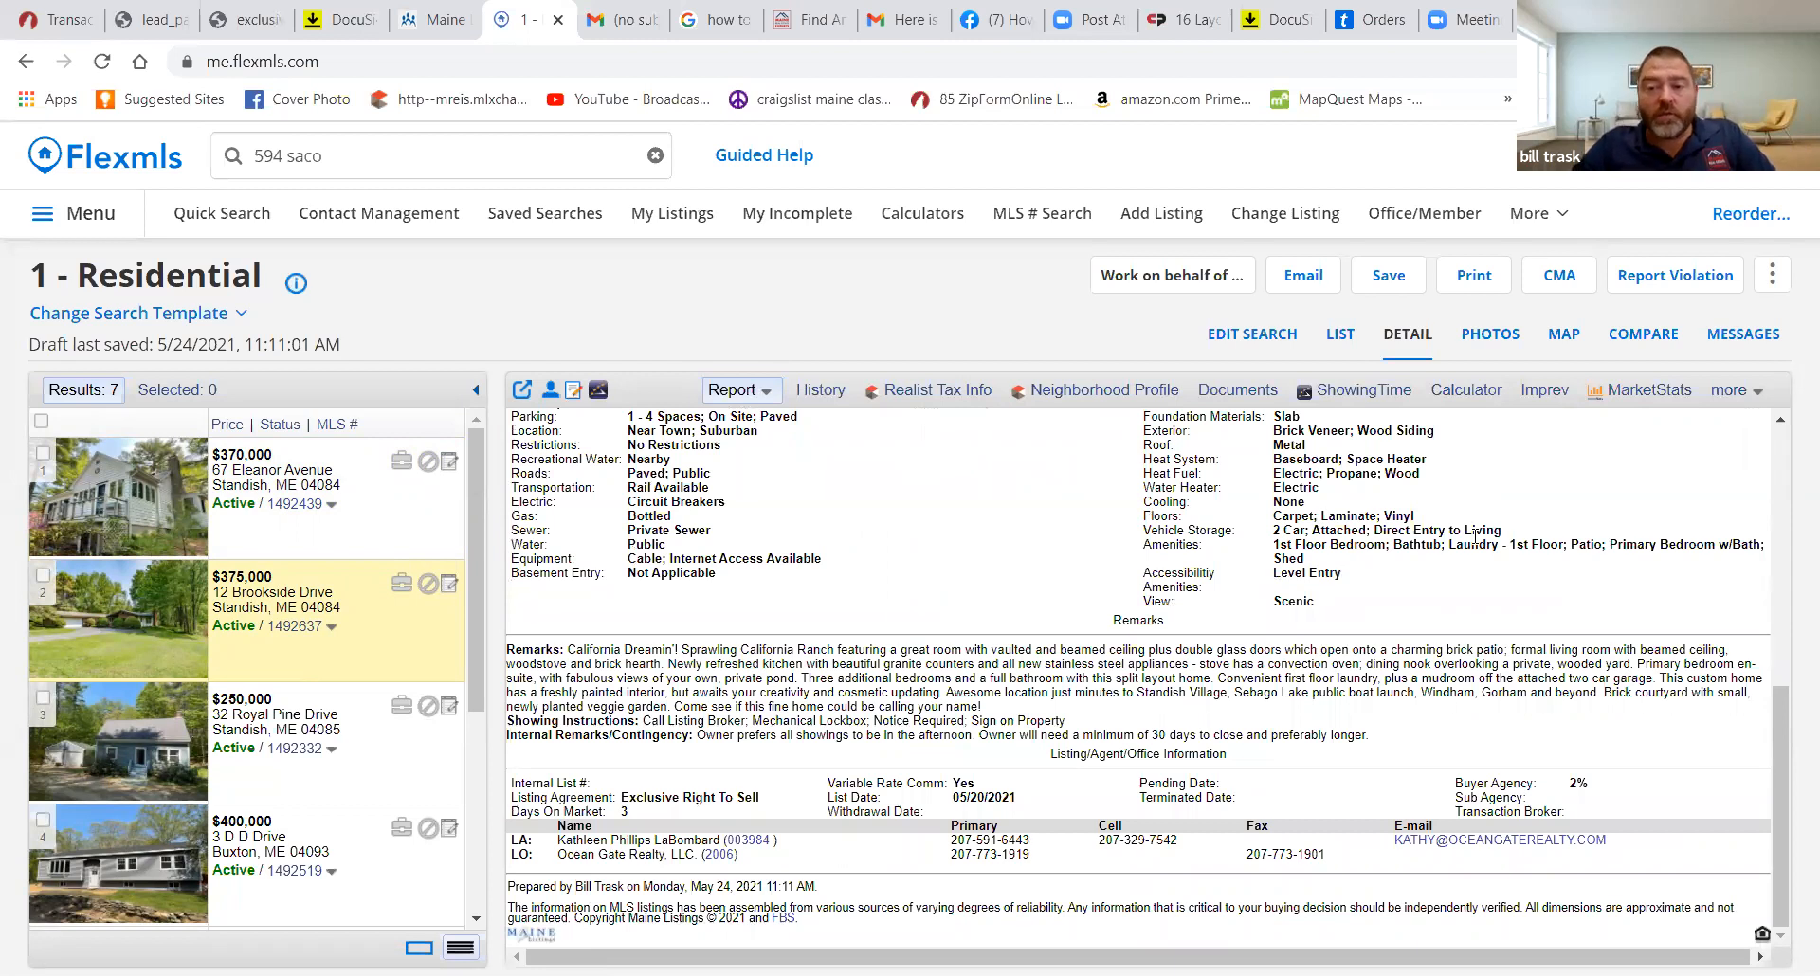
scroll(1475, 536, up, 10)
scroll(1475, 535, down, 3)
scroll(1475, 535, up, 3)
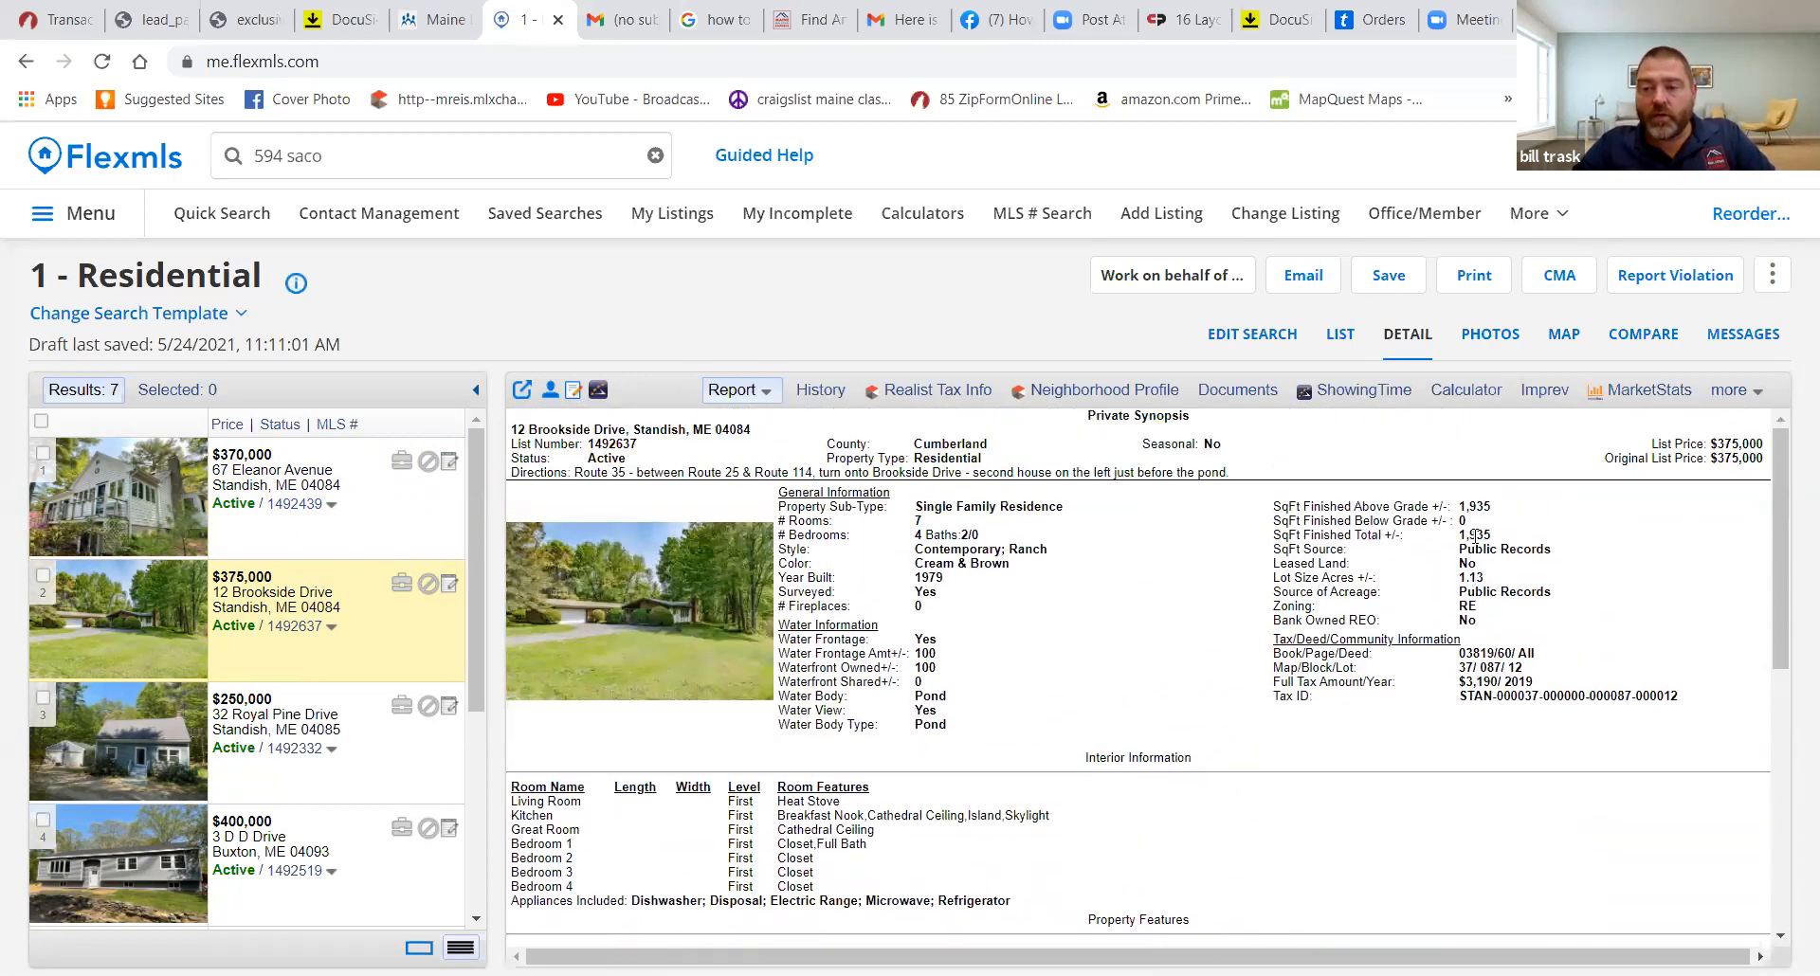
scroll(1475, 536, down, 2)
scroll(1475, 536, up, 2)
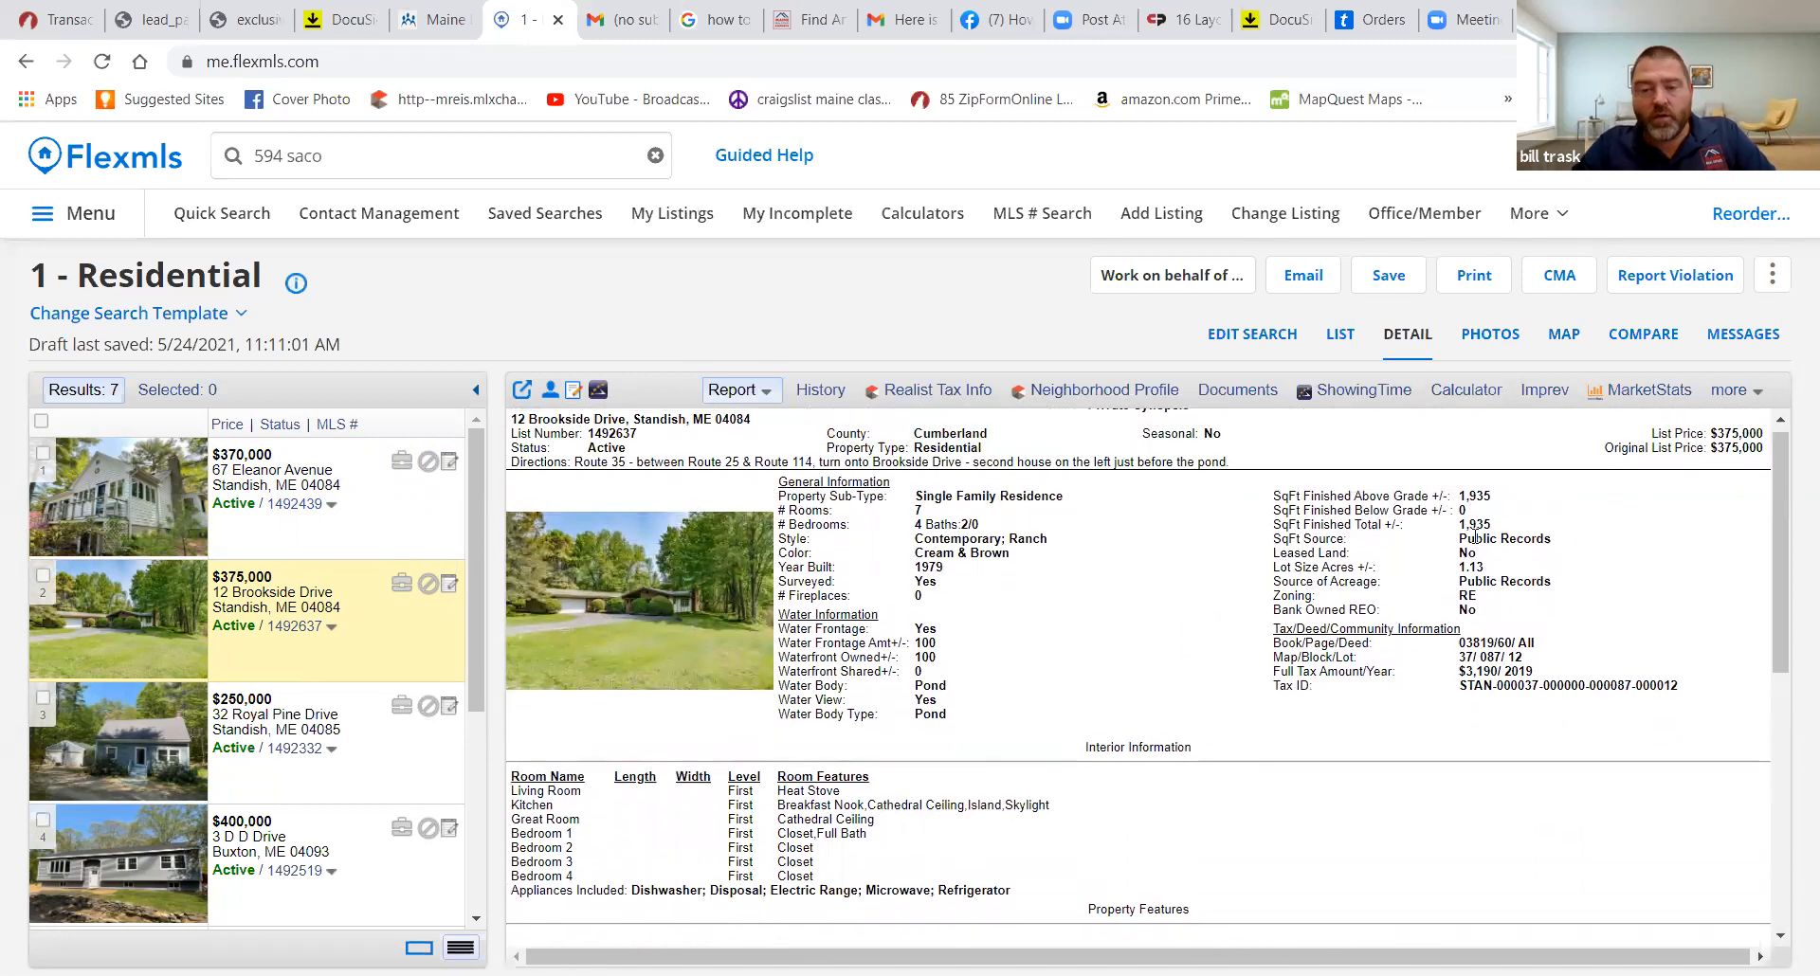
scroll(1475, 536, down, 2)
scroll(1475, 536, up, 2)
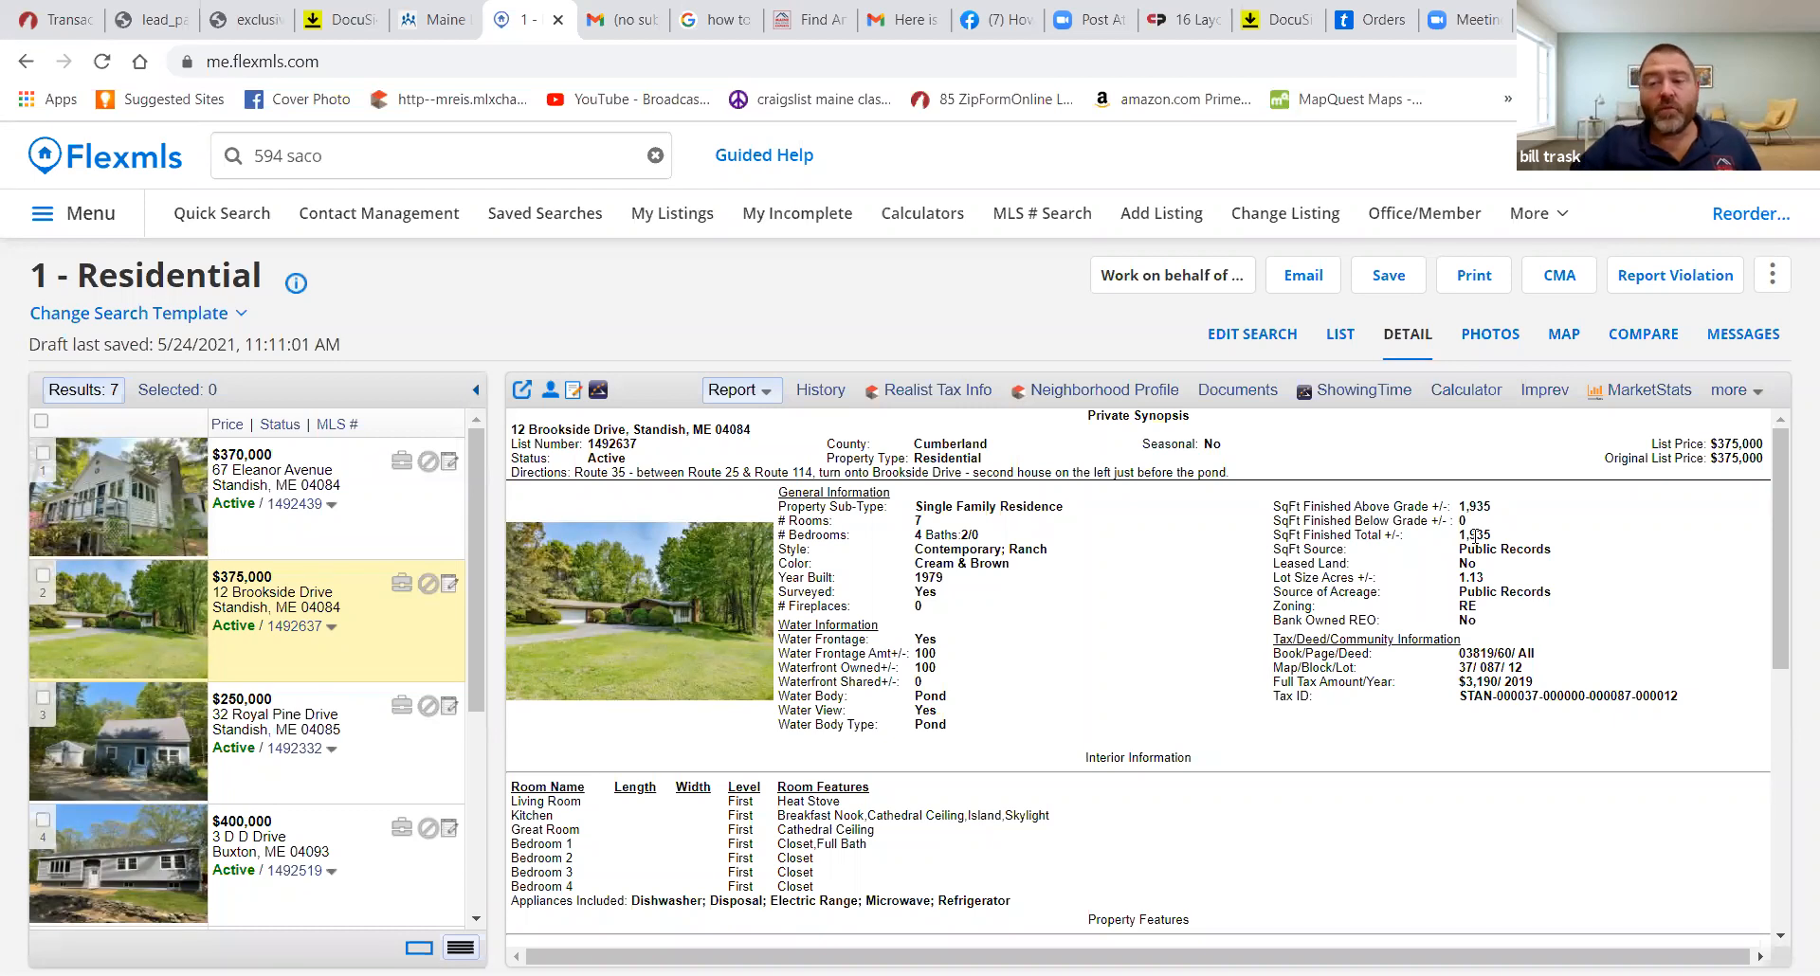
scroll(1475, 535, down, 6)
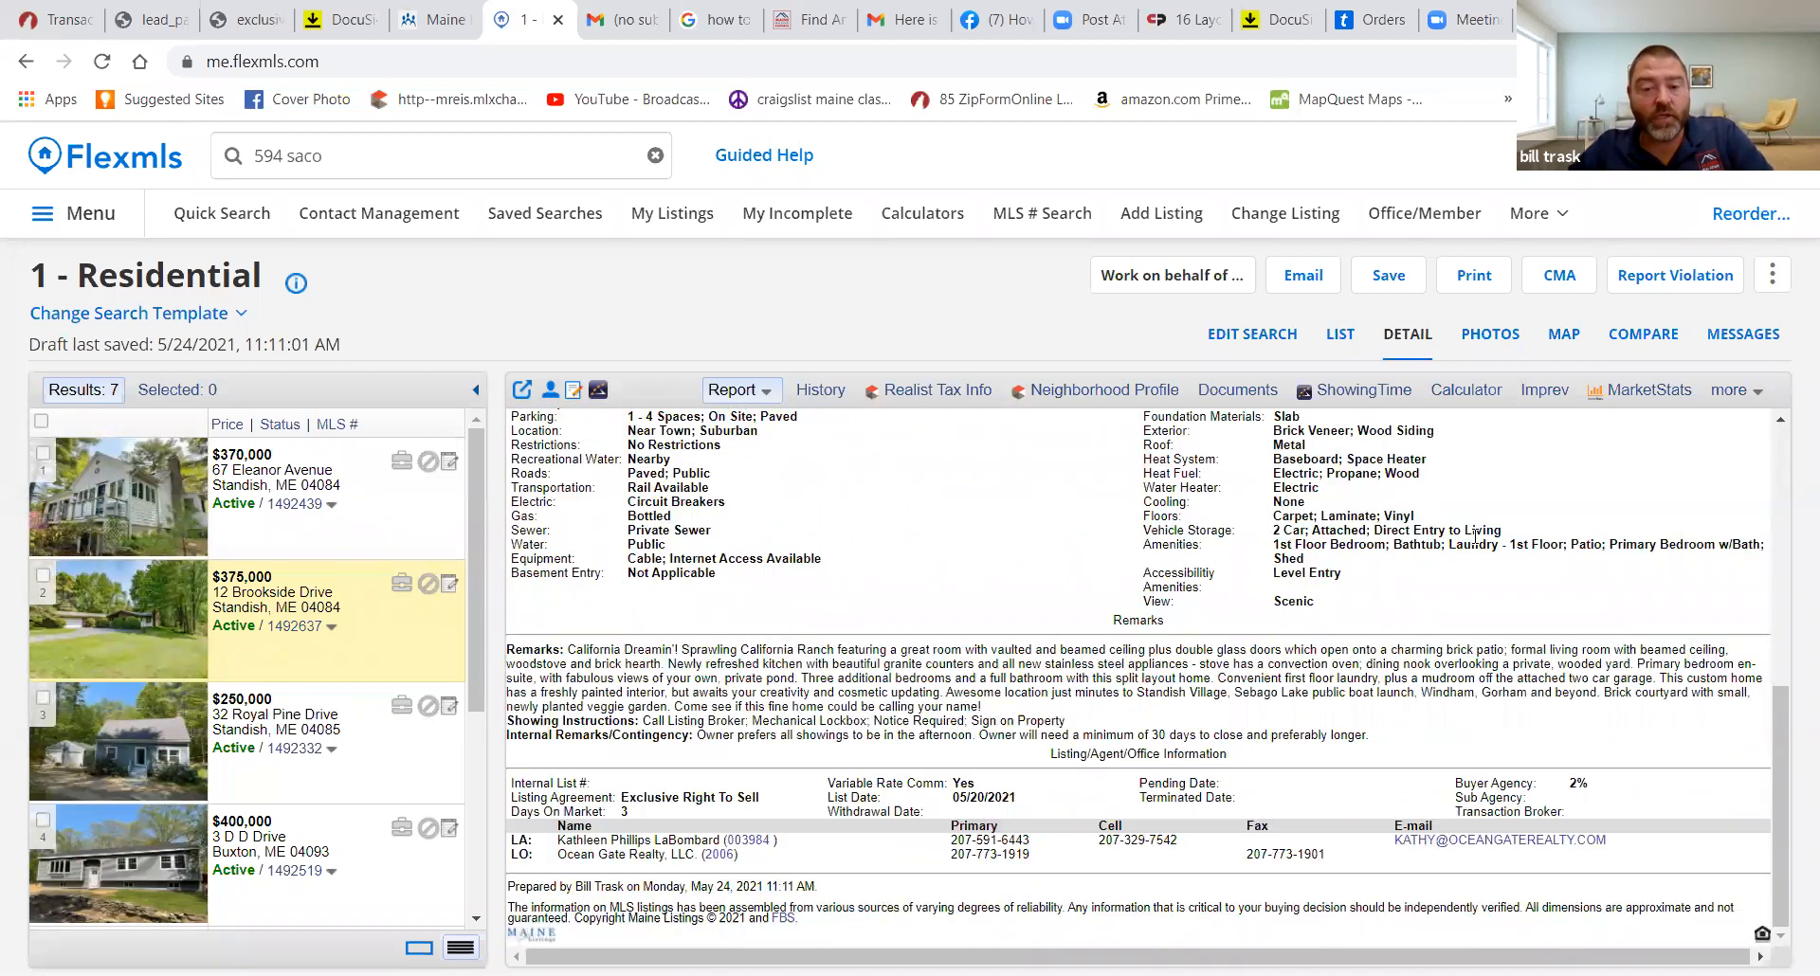
scroll(1474, 535, up, 6)
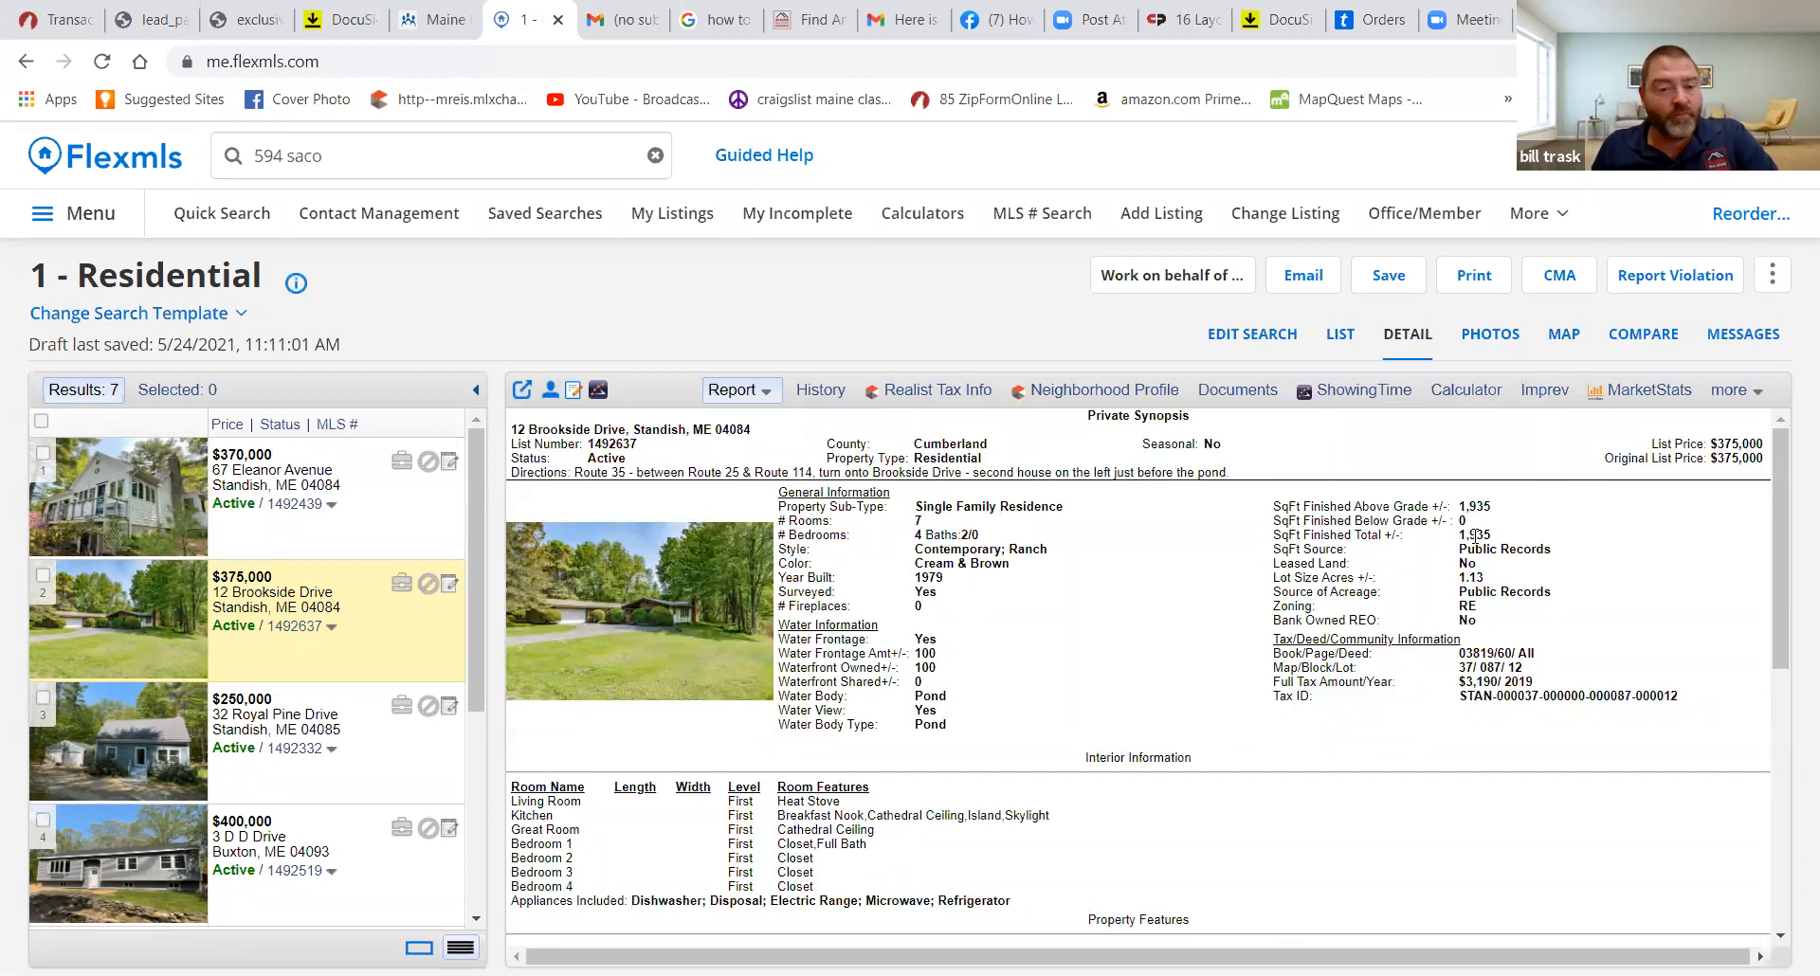
Go to the third listing's detail report and read through its property features and remarks
key(Down)
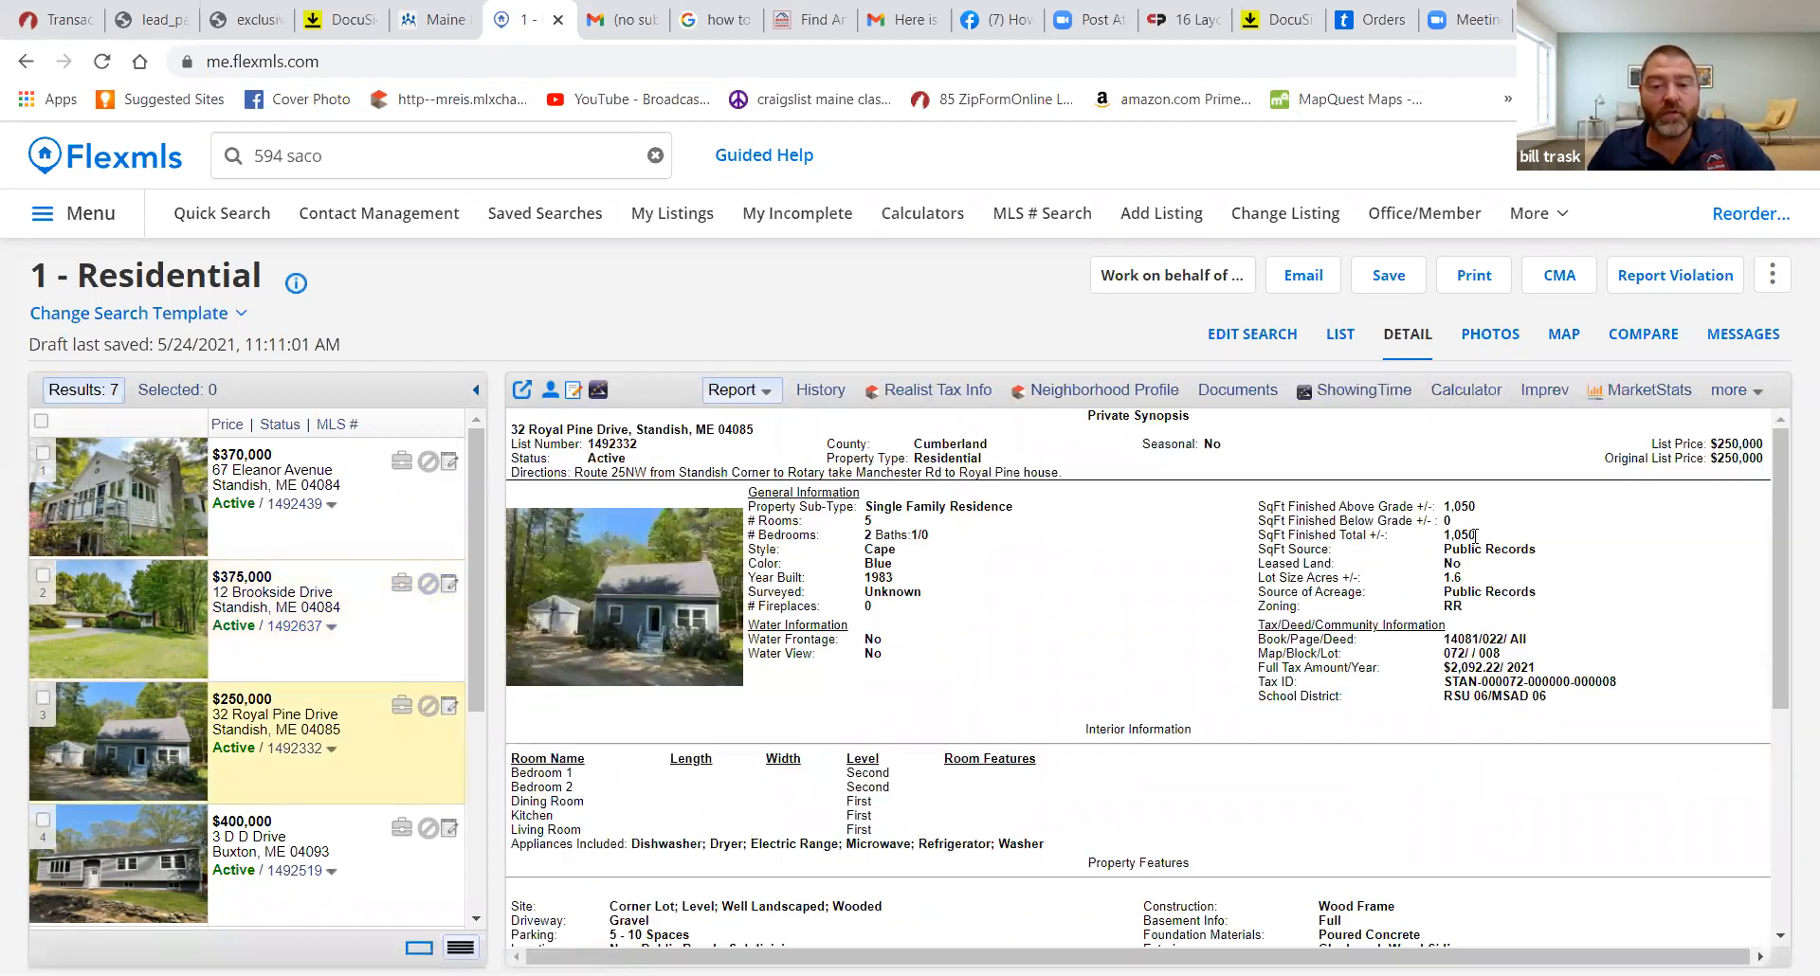
scroll(1475, 535, down, 5)
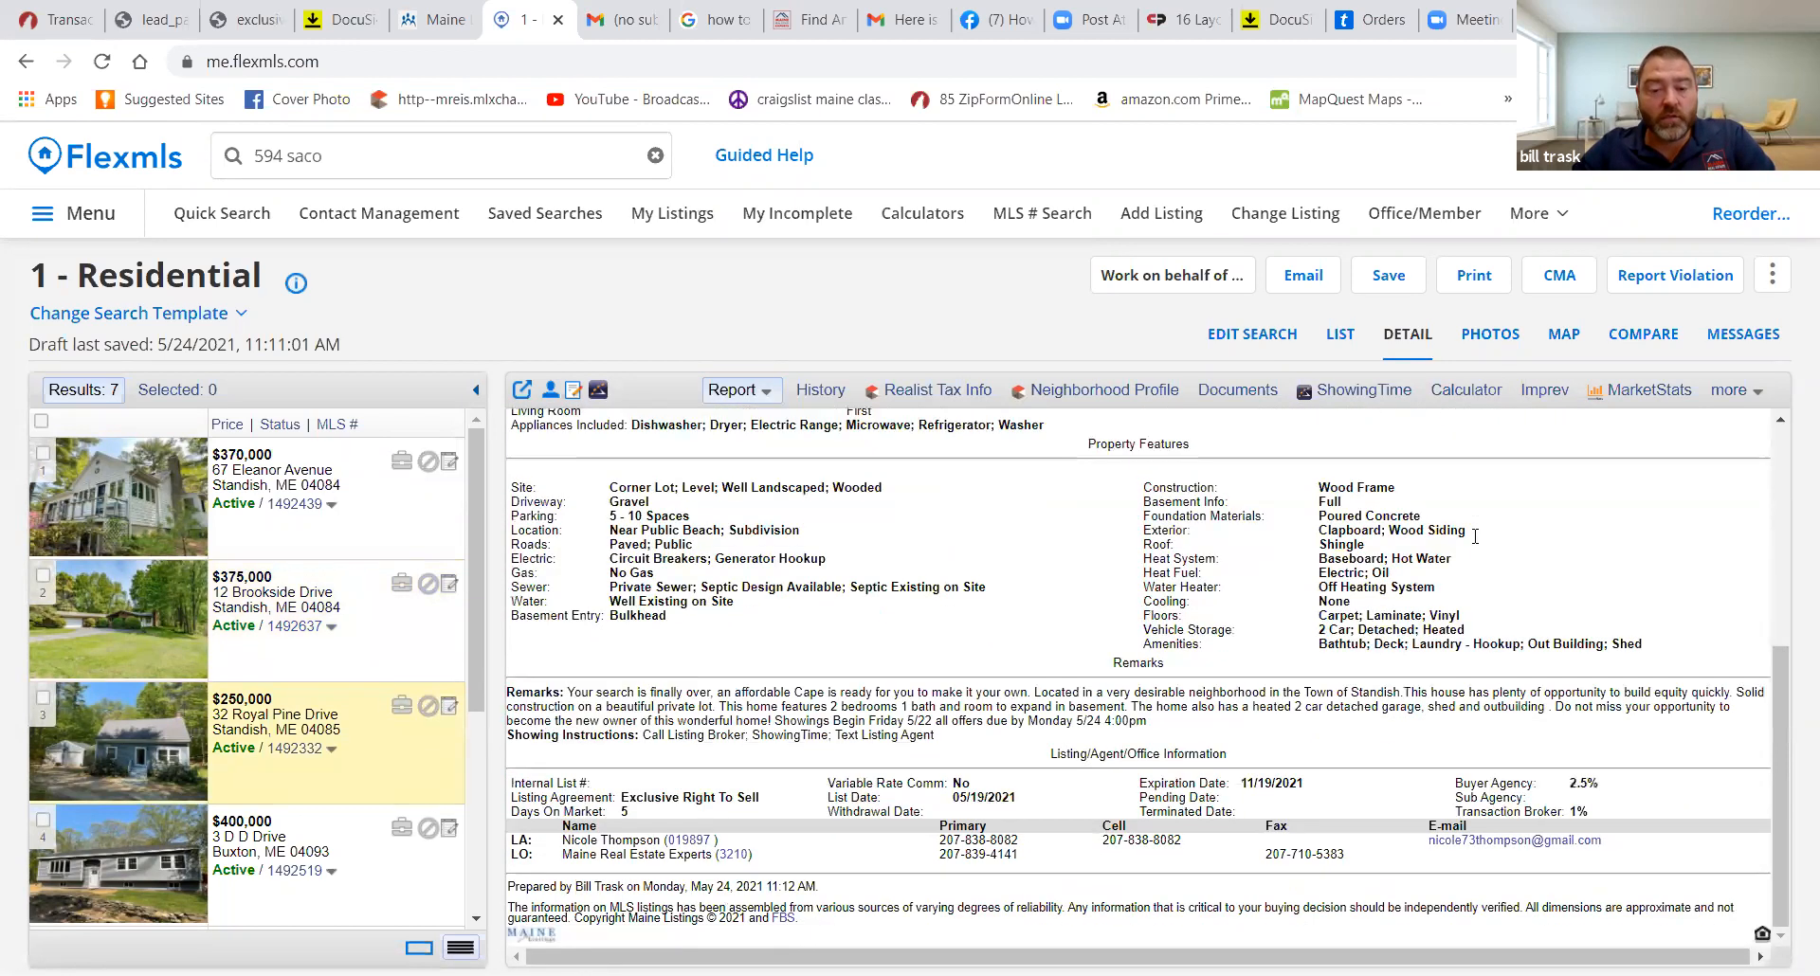
scroll(1475, 536, up, 5)
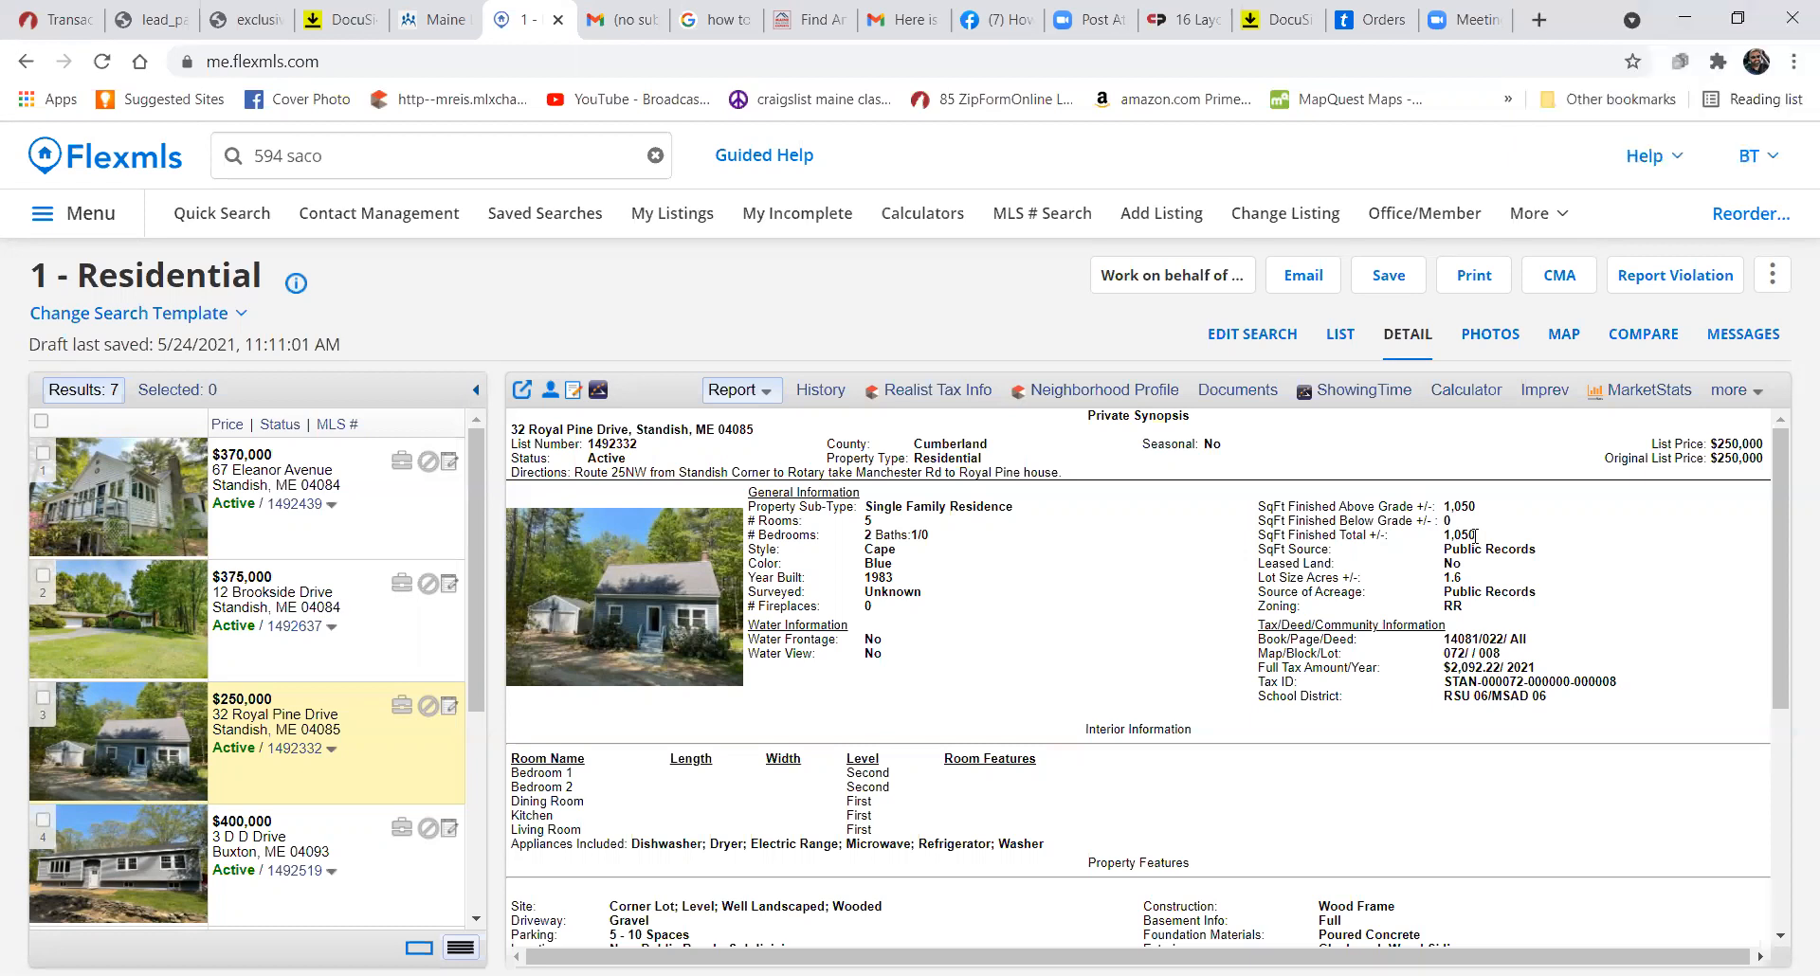
Examine the third listing's general, interior, property feature, remarks and listing agent sections
scroll(1475, 536, down, 5)
scroll(1475, 535, up, 5)
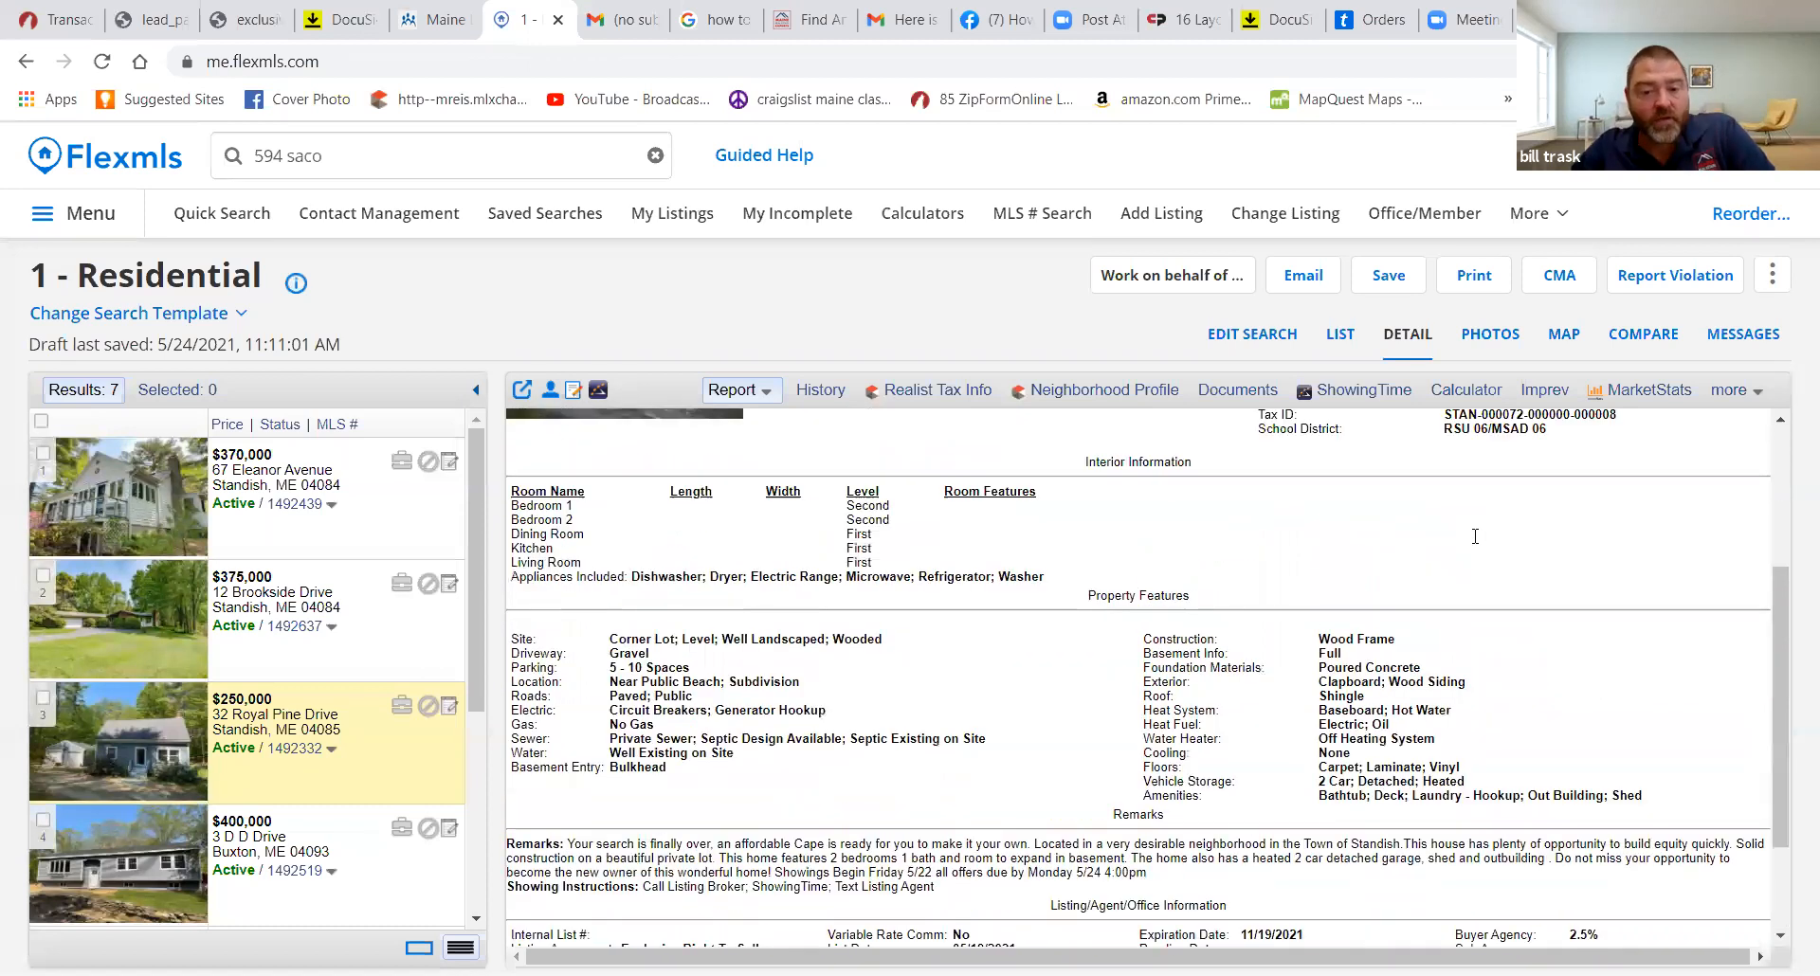
scroll(1475, 533, down, 2)
scroll(1475, 536, down, 3)
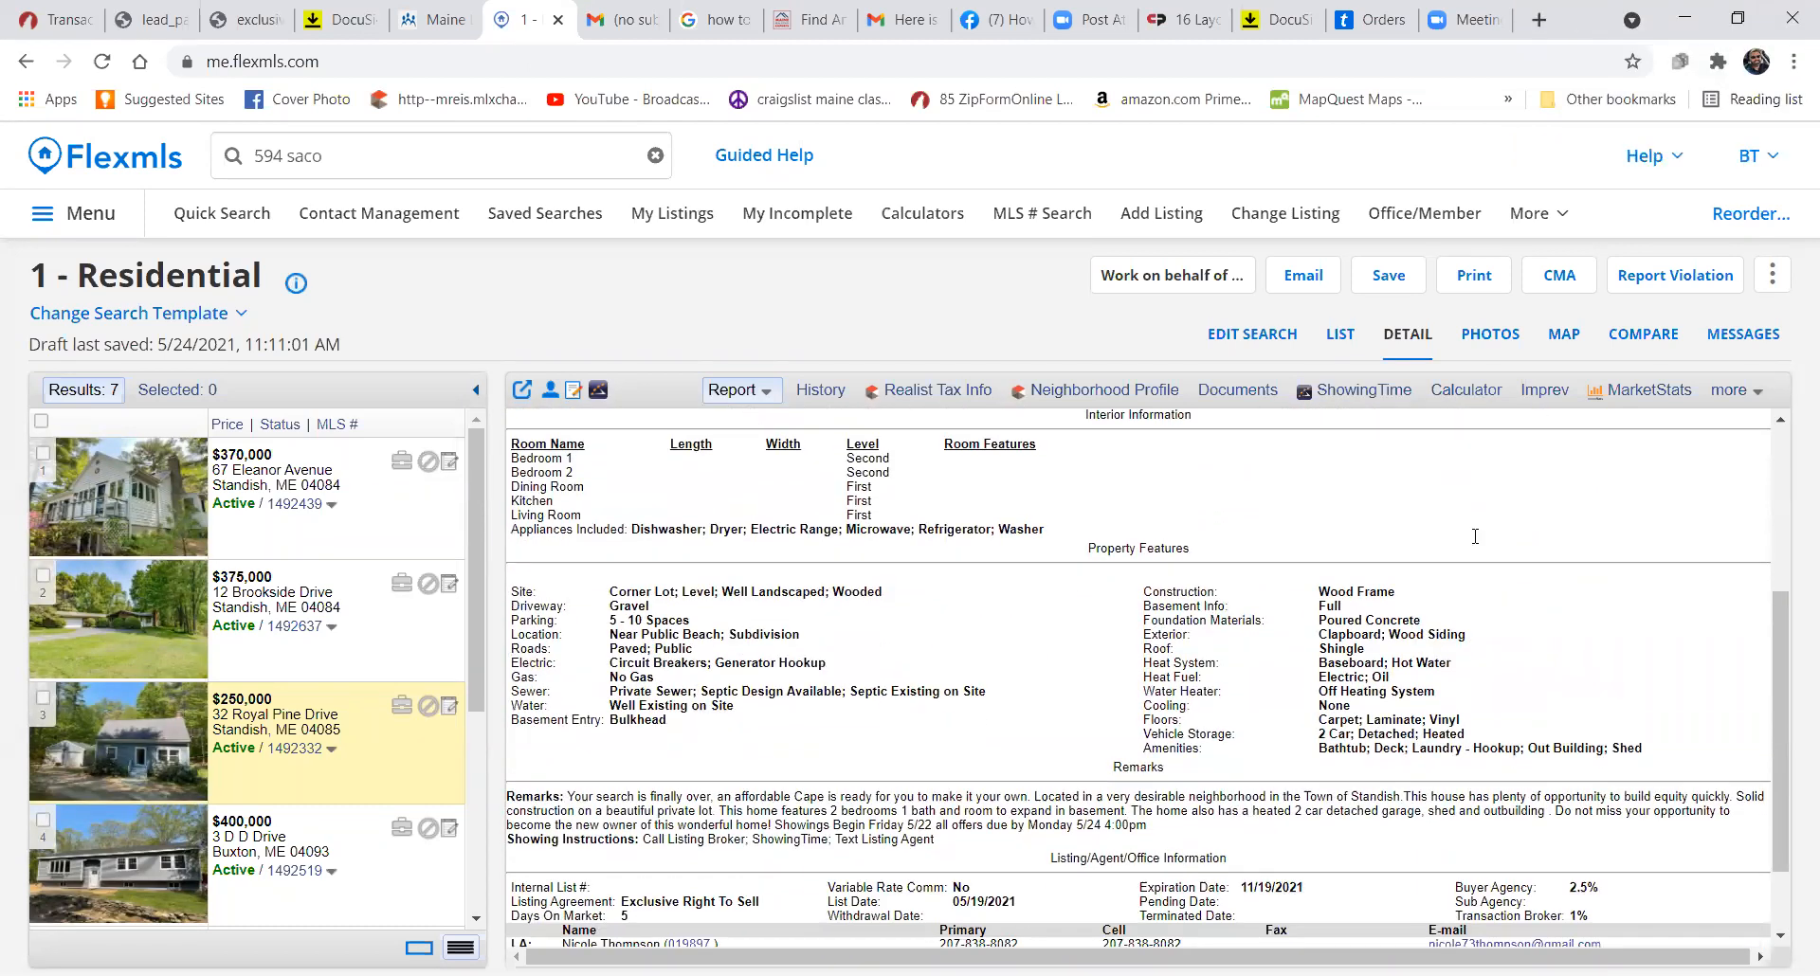
scroll(1475, 536, up, 5)
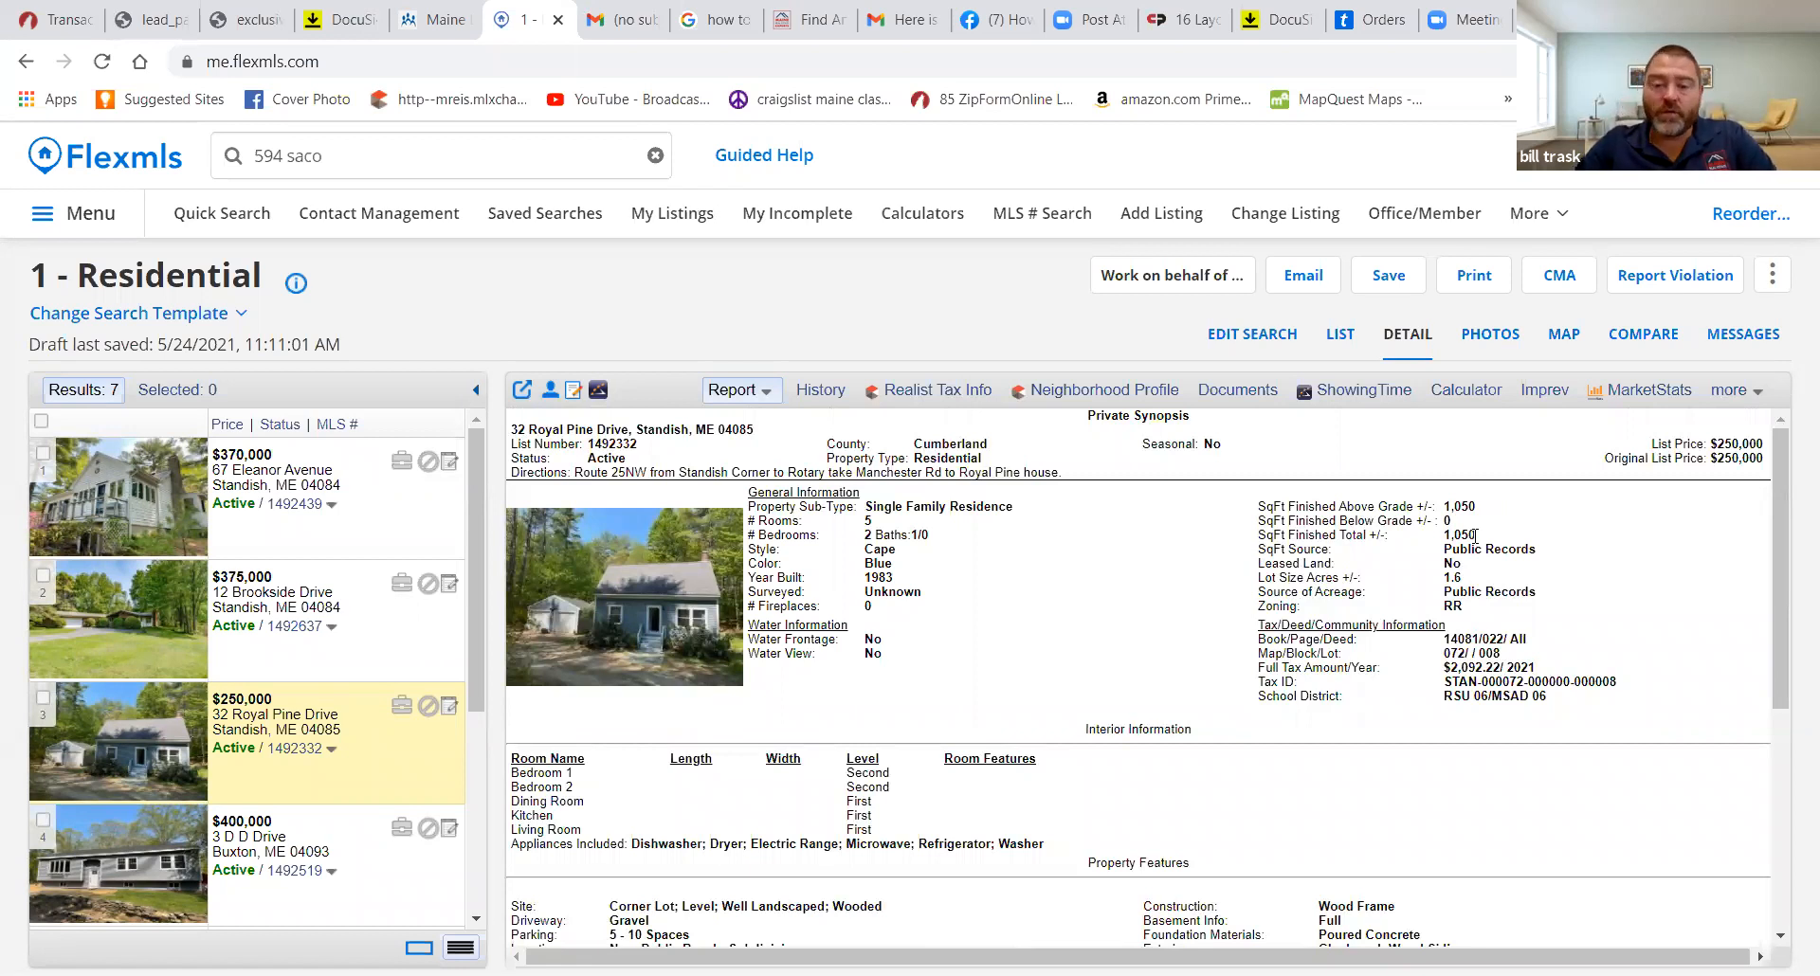
scroll(1475, 536, down, 5)
scroll(1475, 536, up, 5)
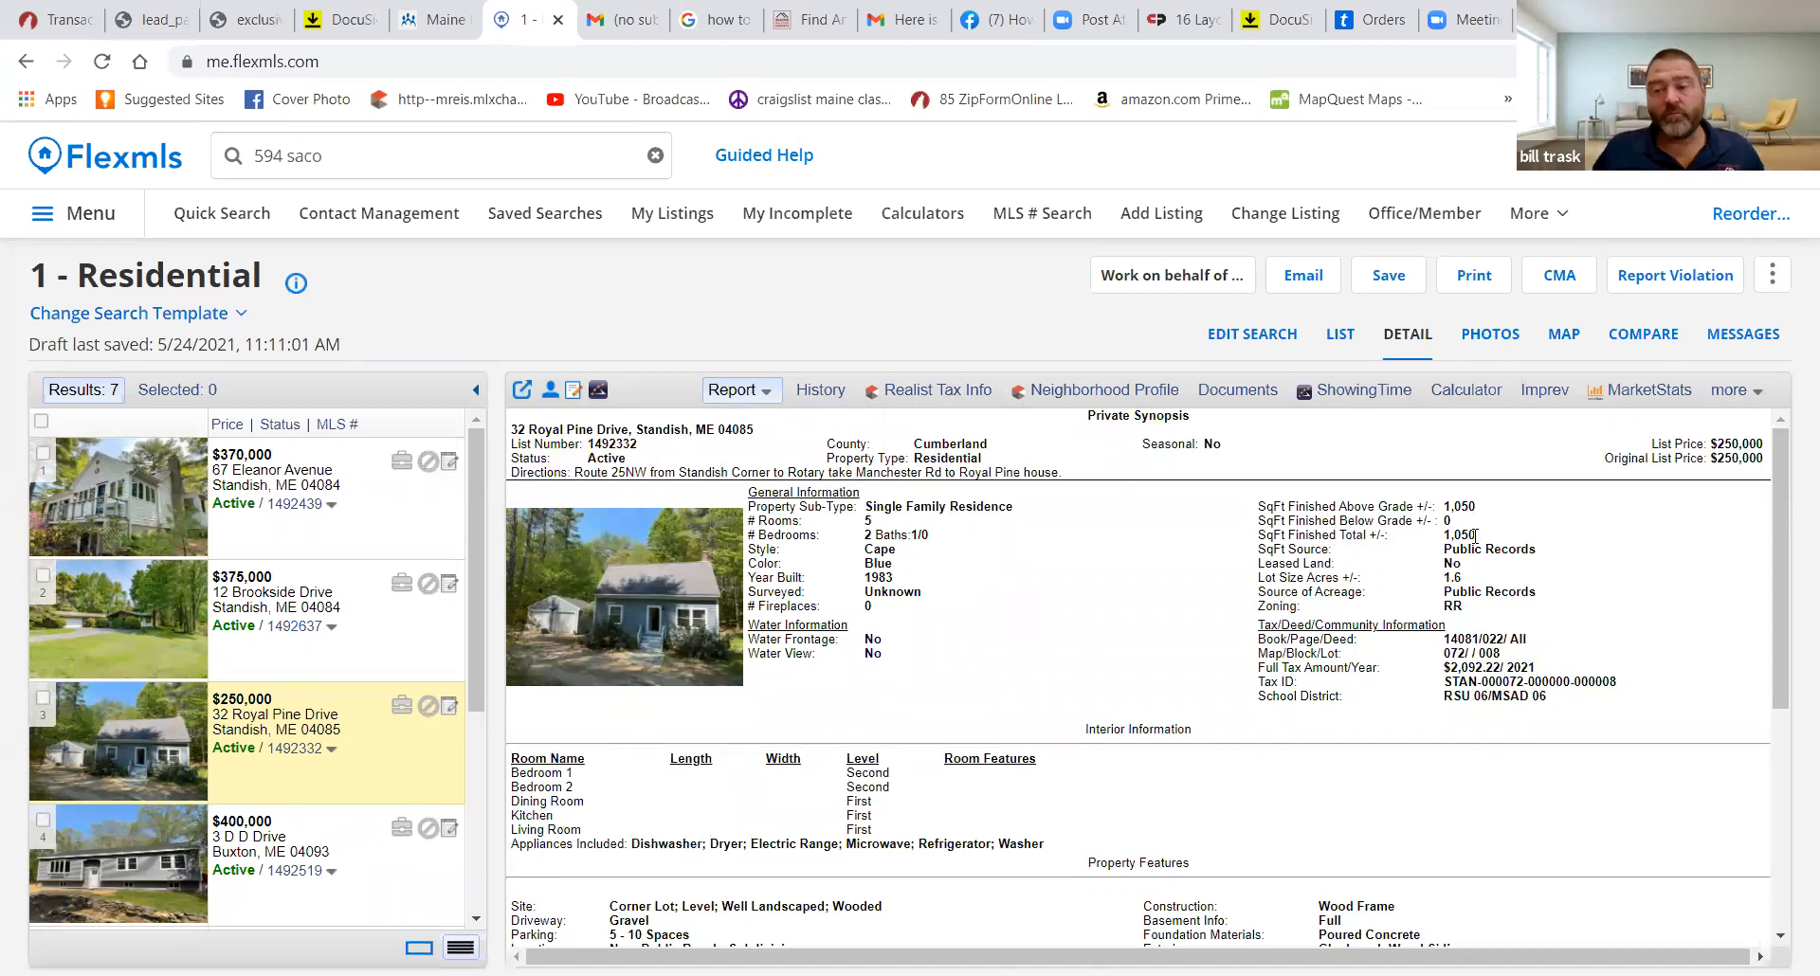
scroll(1475, 536, down, 5)
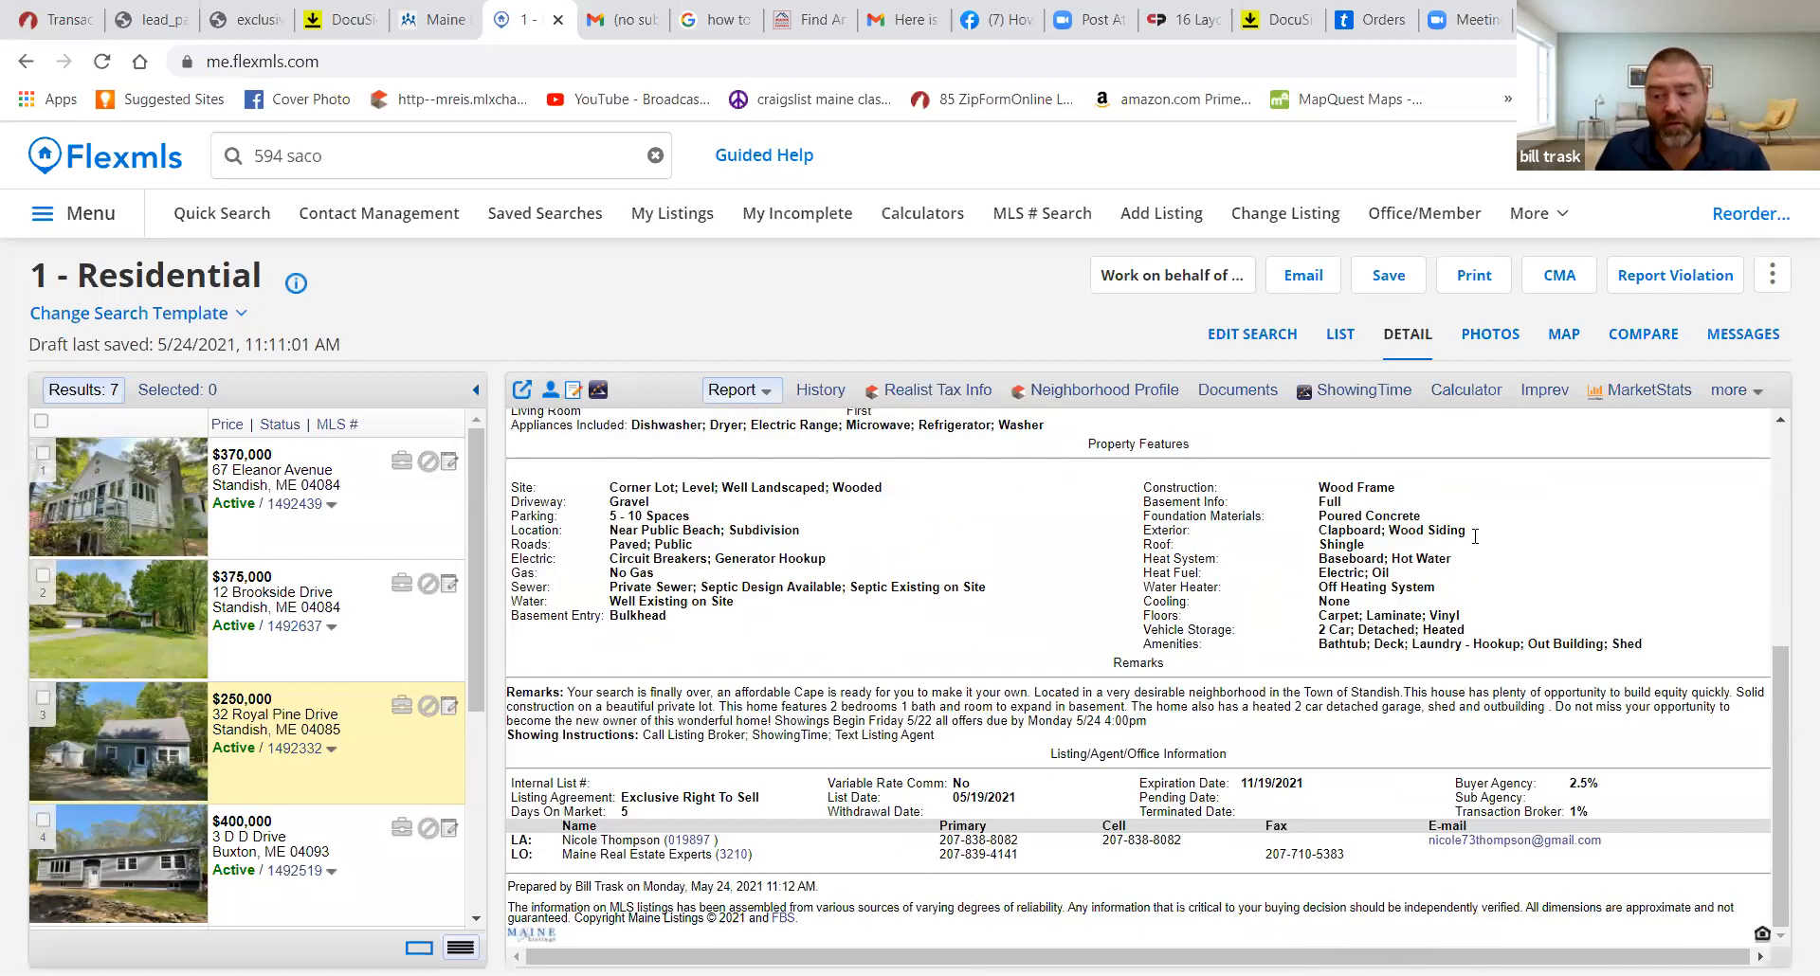
Go to the fourth listing's detail report and read from its general information to its remarks
key(Down)
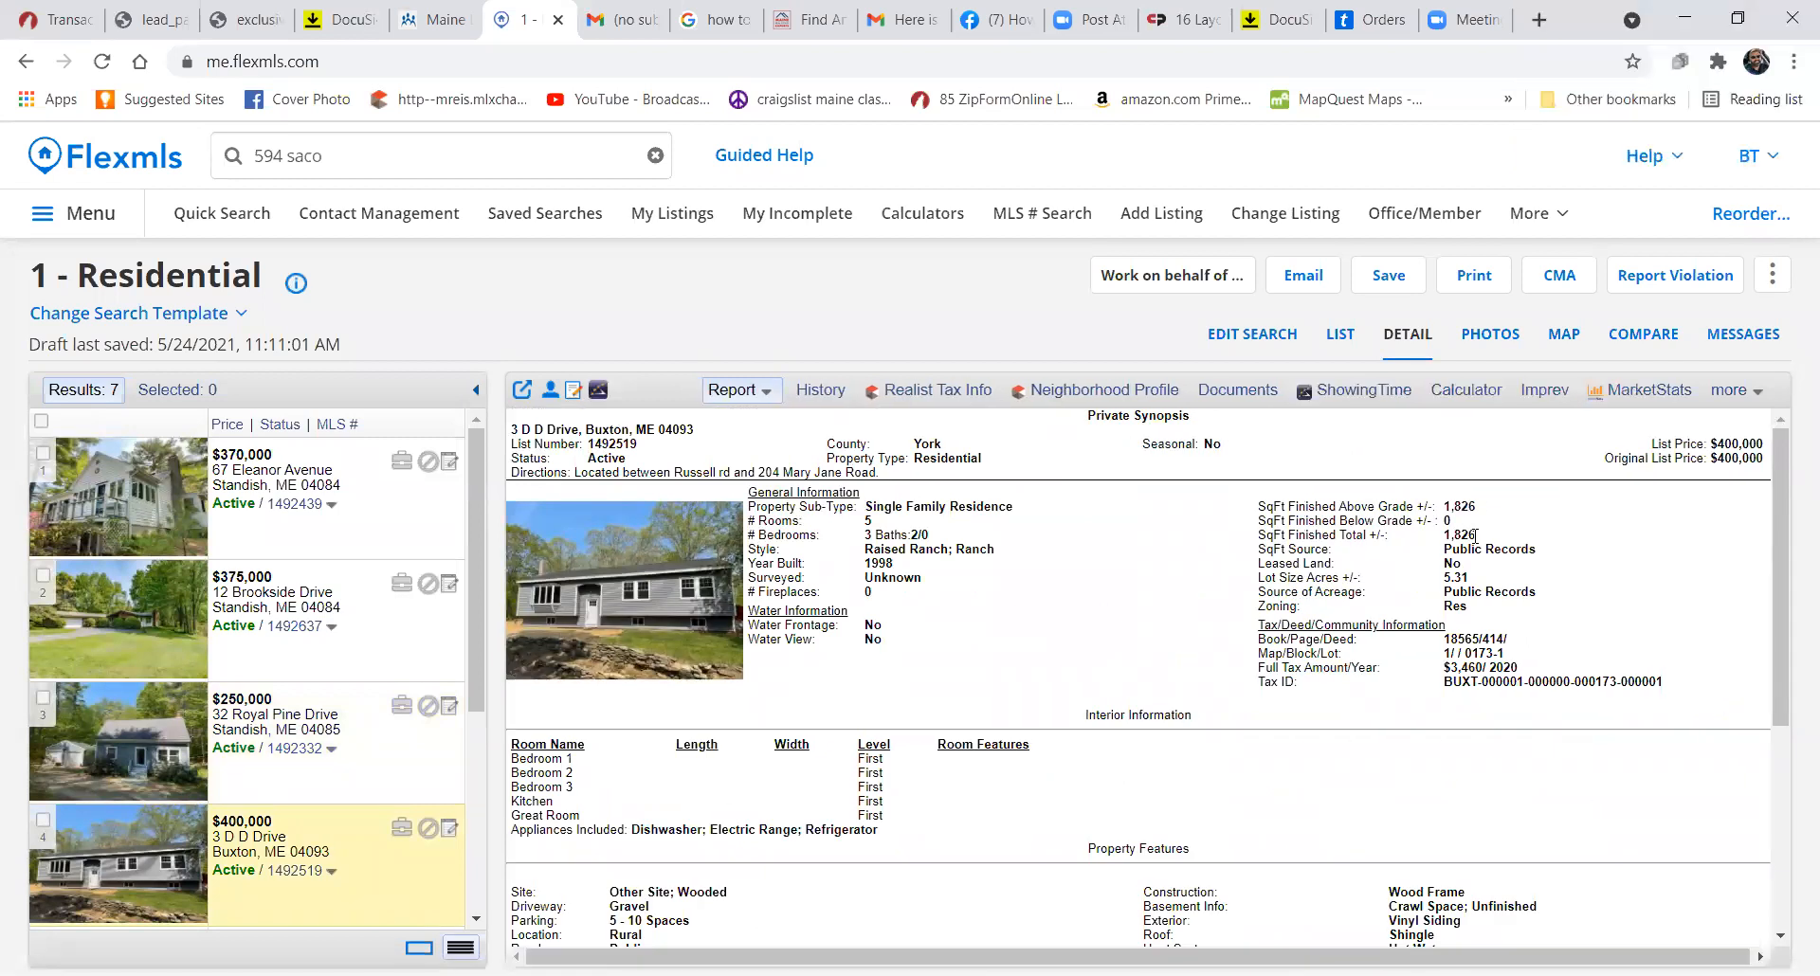
scroll(1475, 535, down, 1)
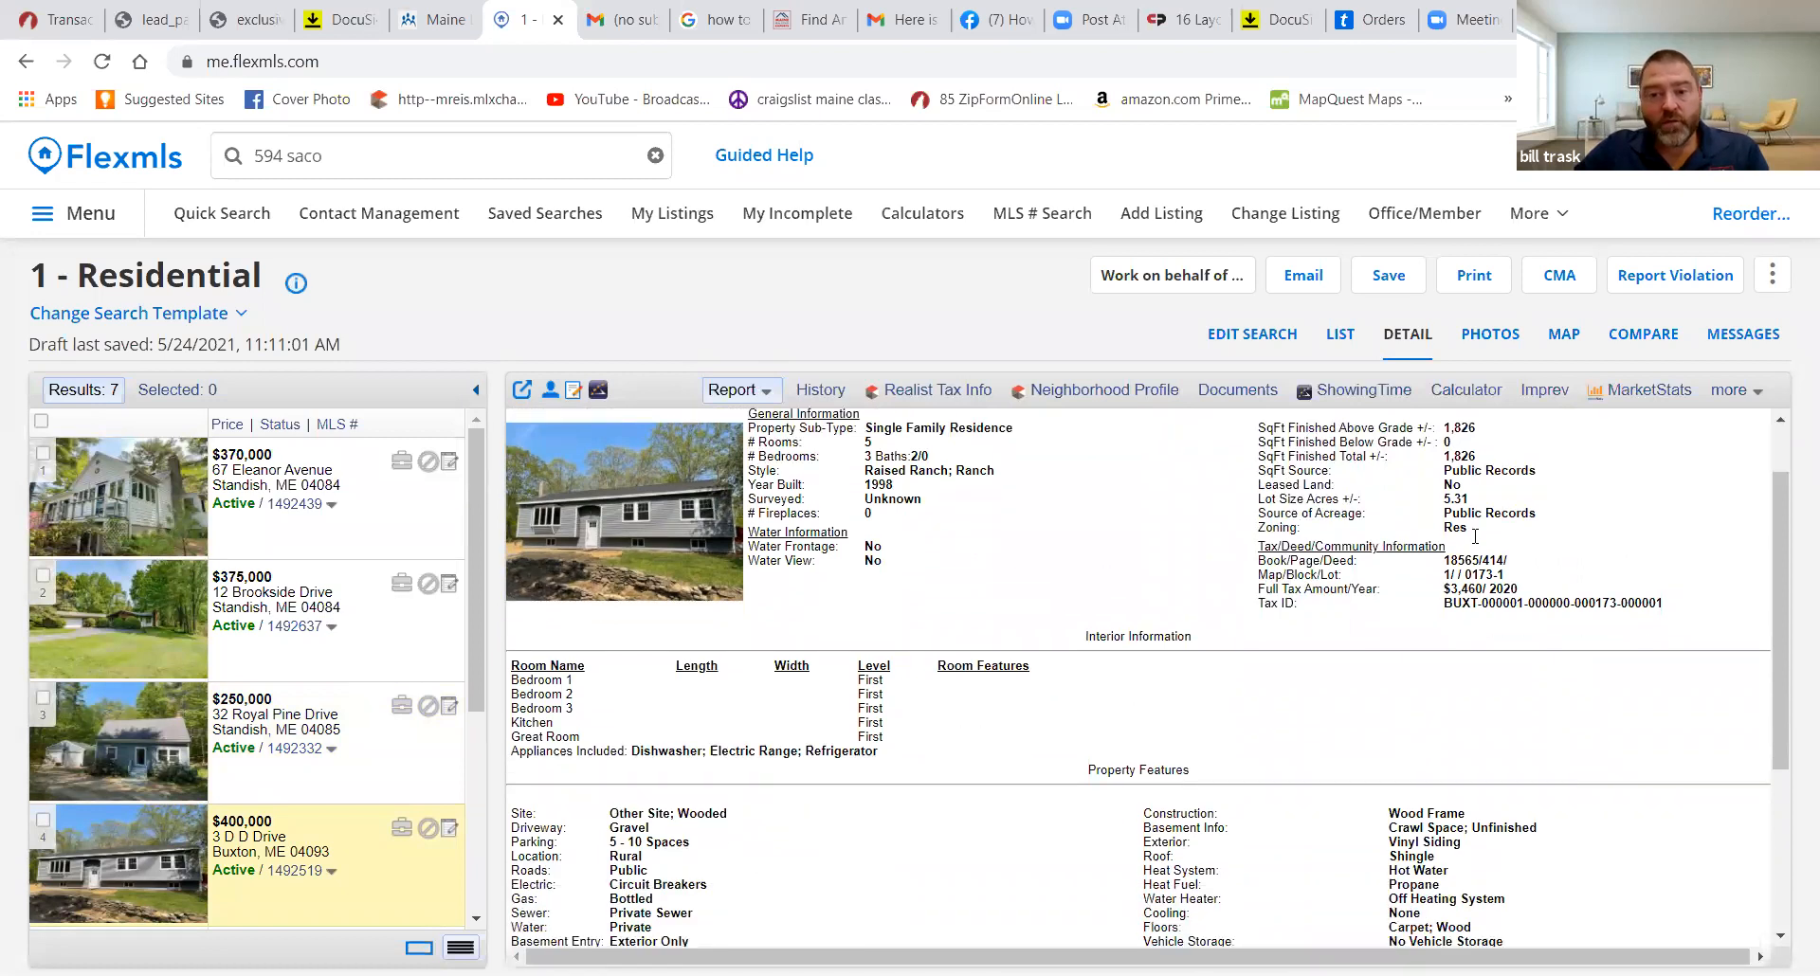
scroll(1475, 535, up, 1)
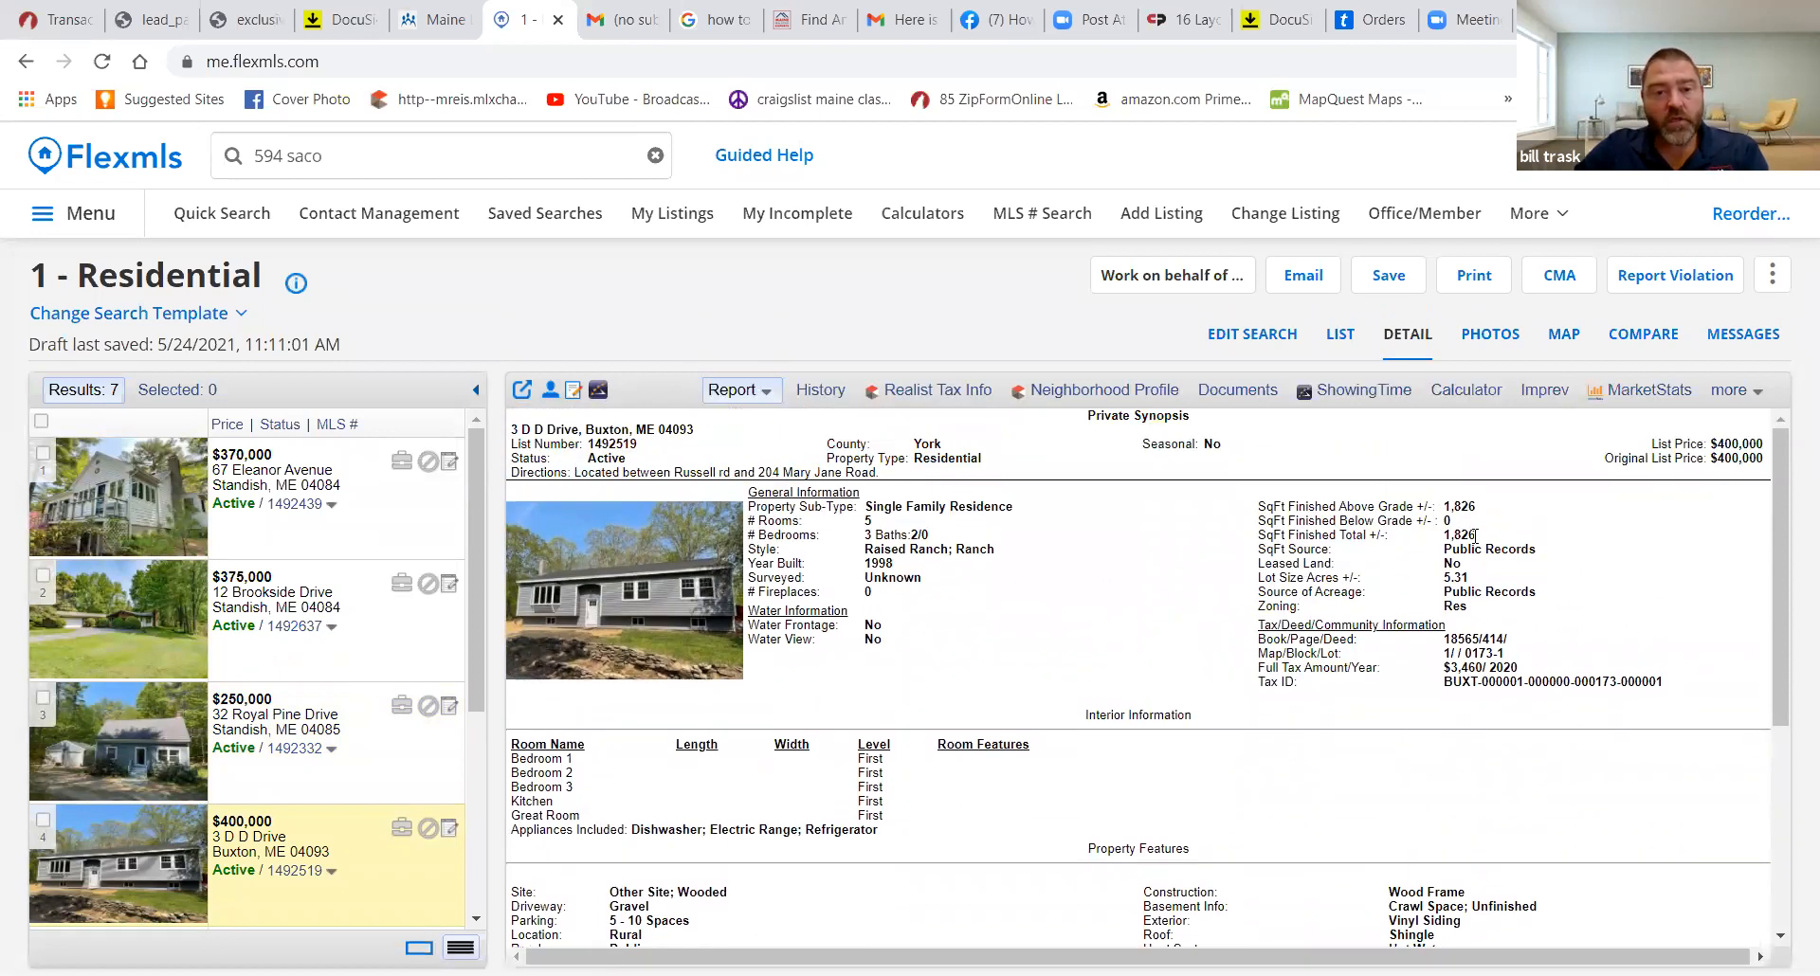
scroll(1475, 536, down, 4)
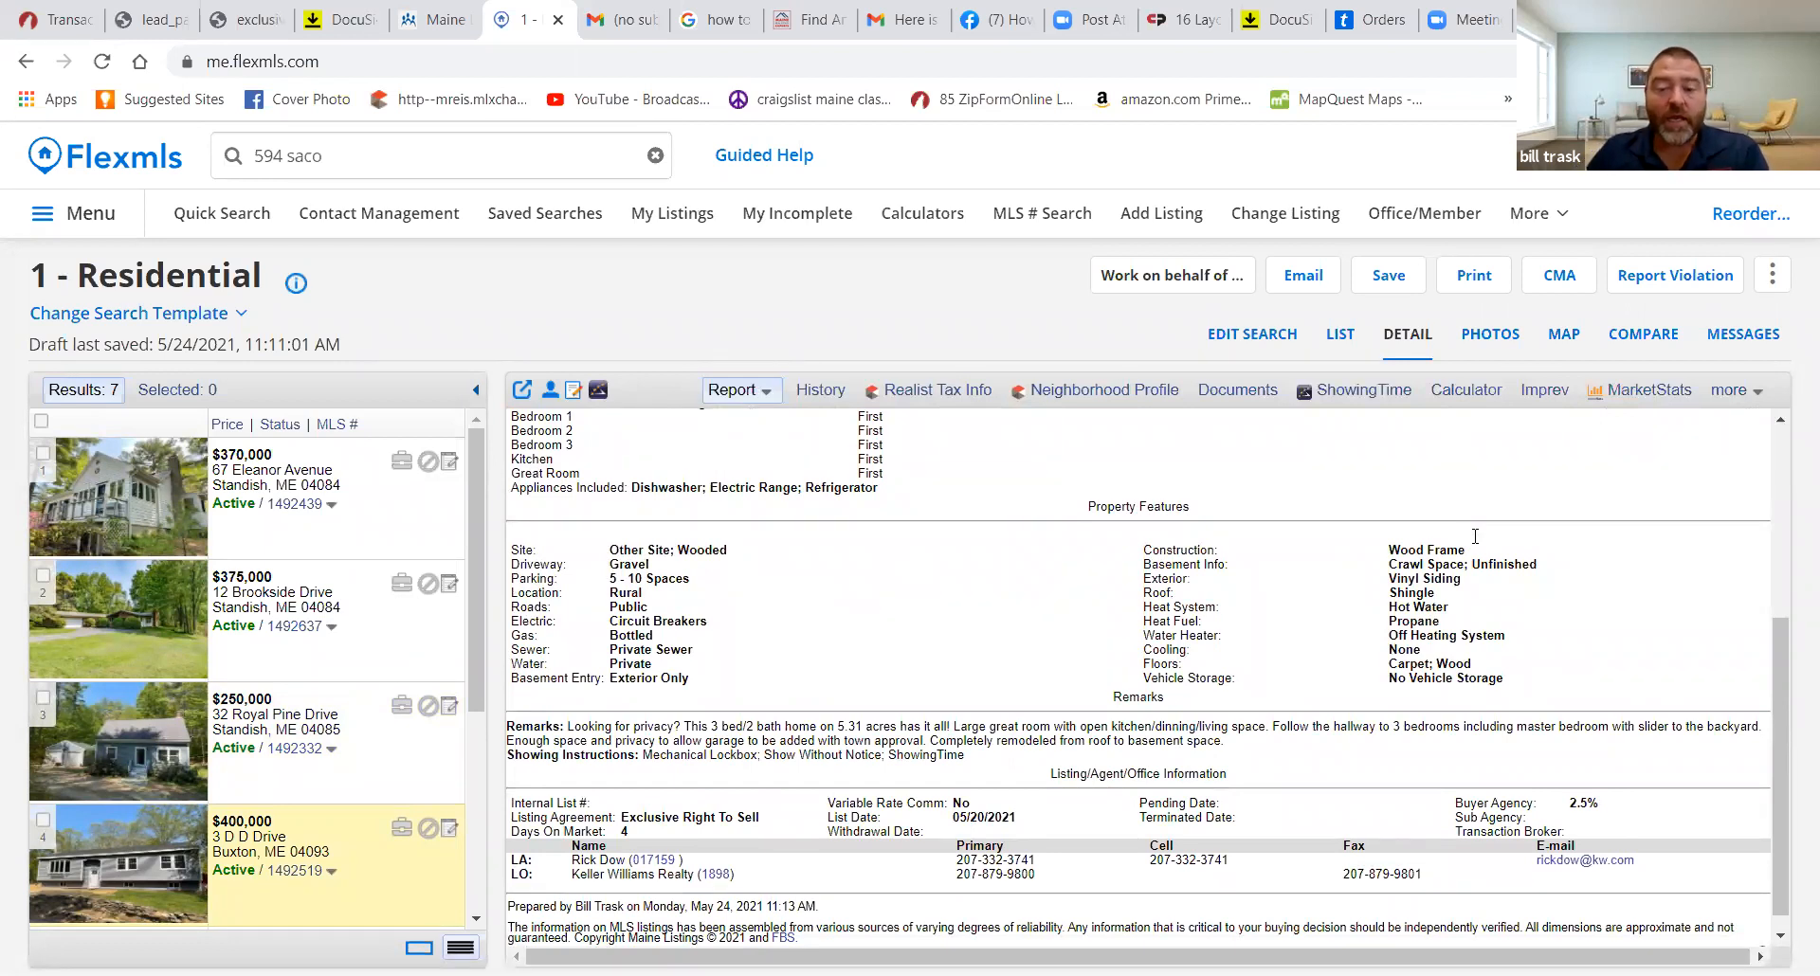
scroll(1475, 535, up, 4)
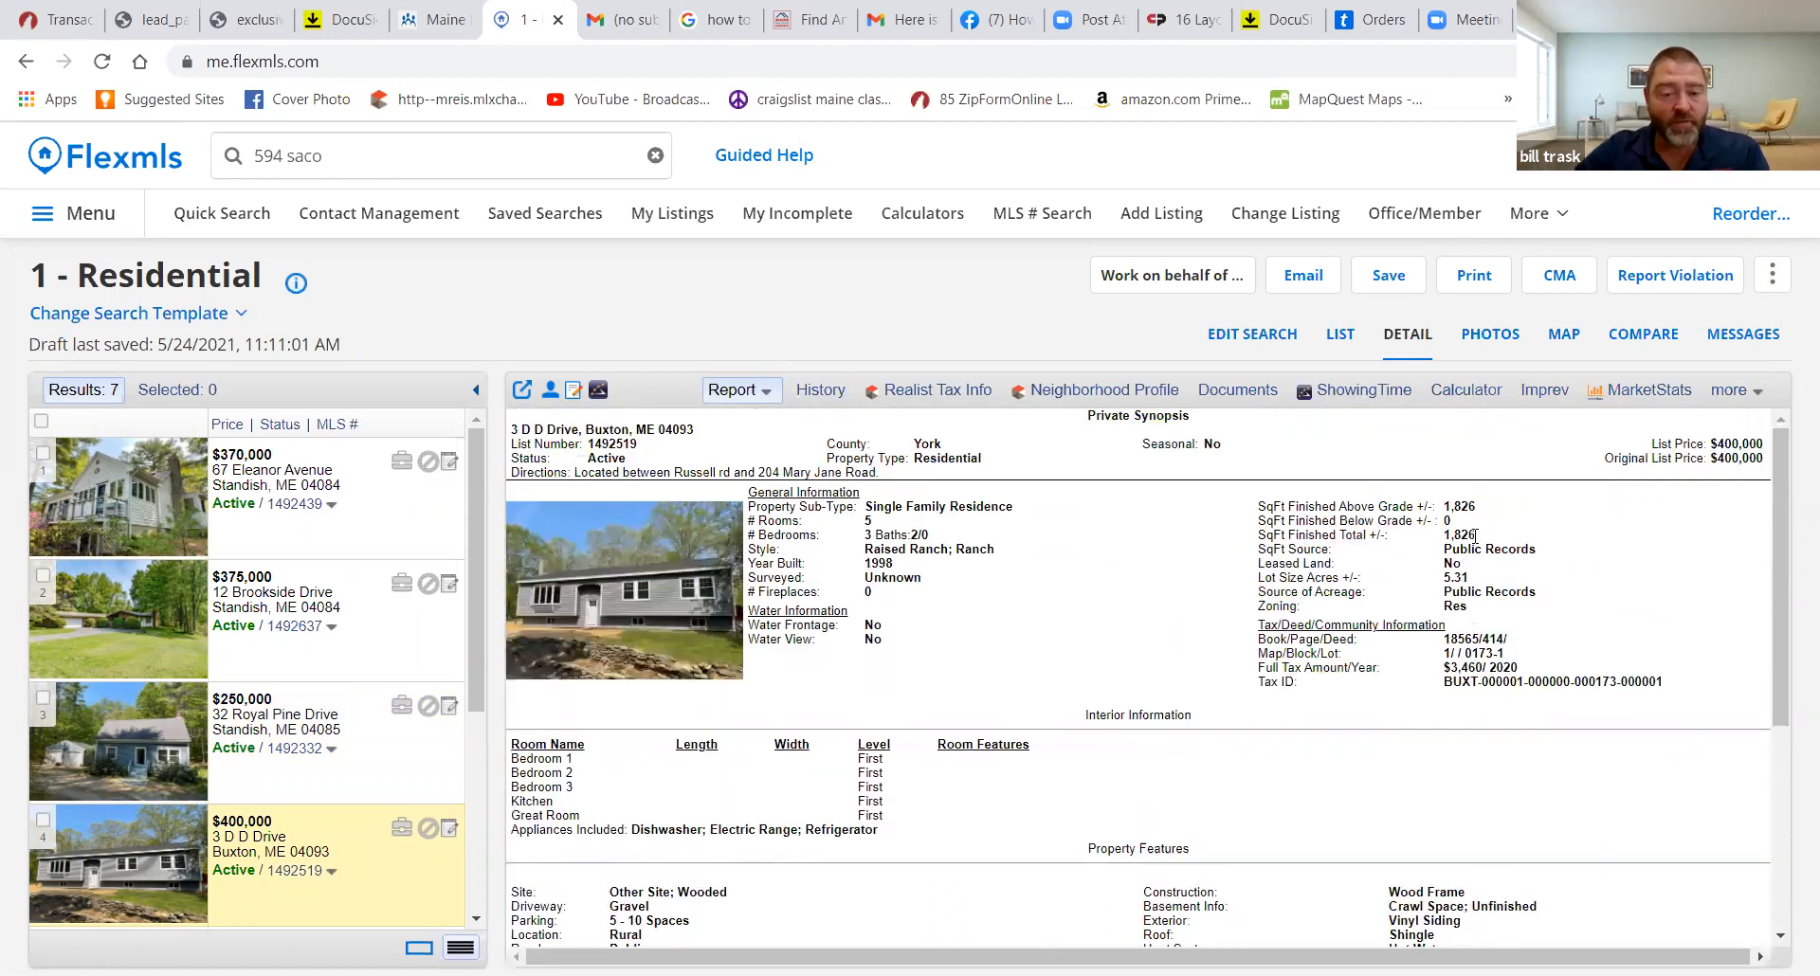
Go through the detail reports of the fifth, sixth and seventh listings
key(Down)
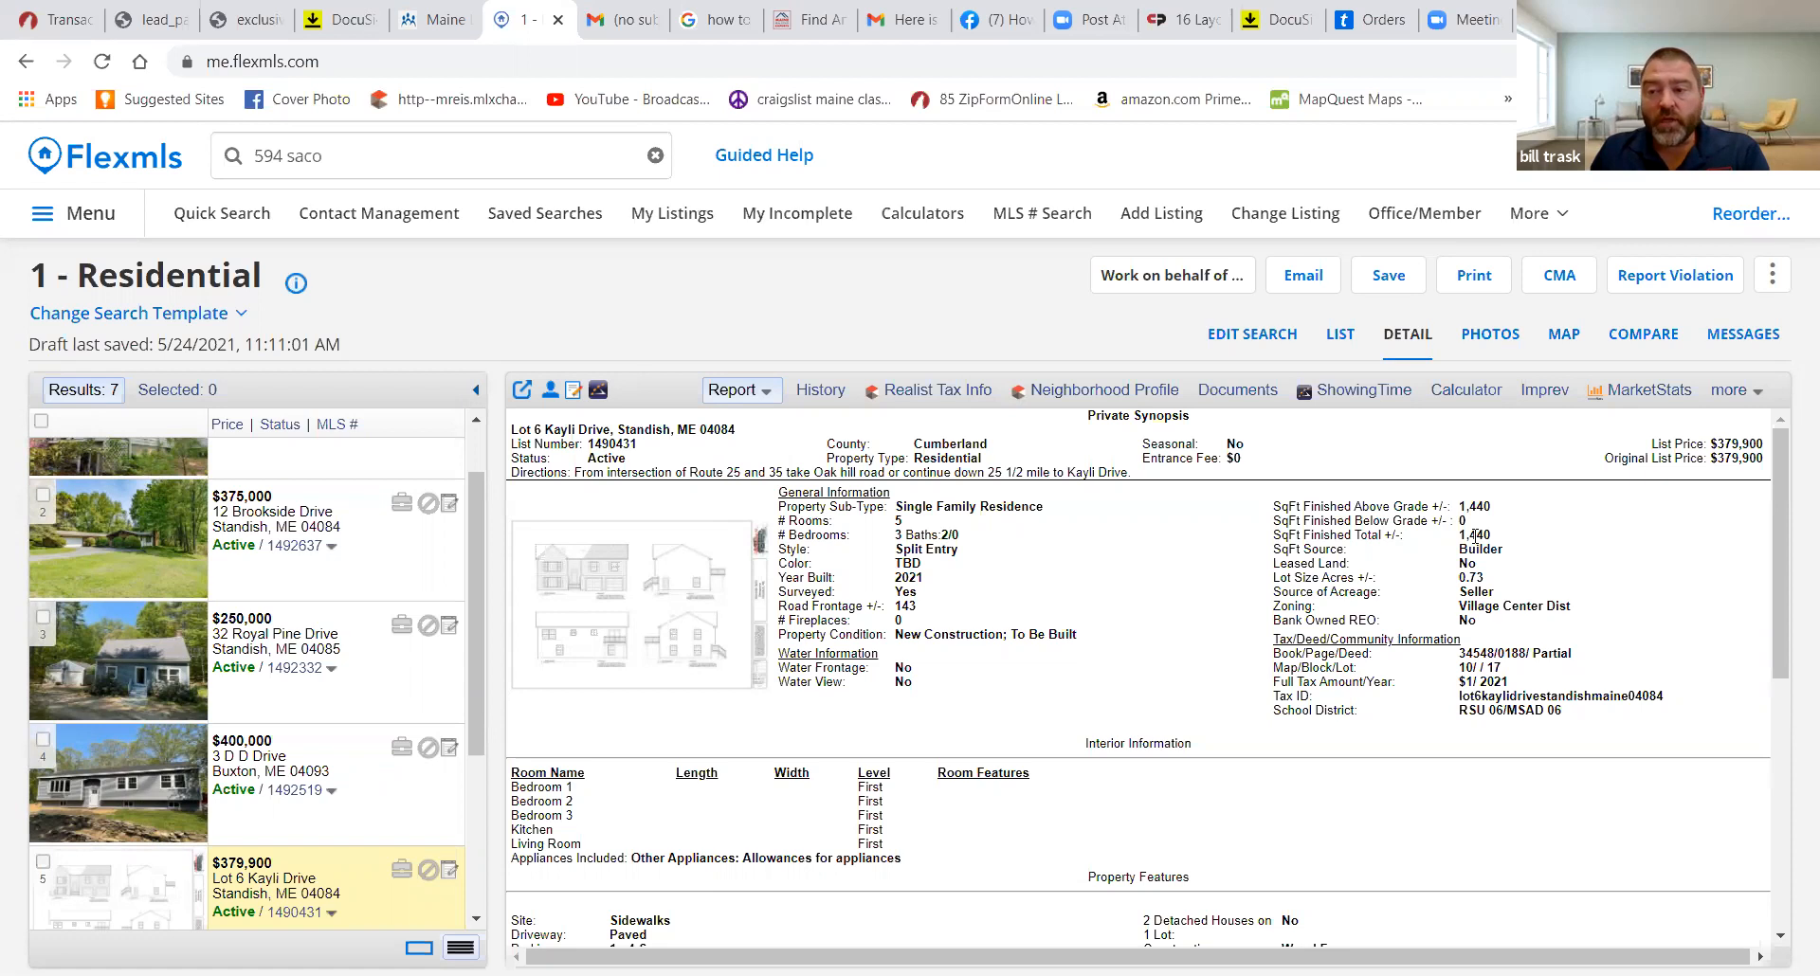
key(Down)
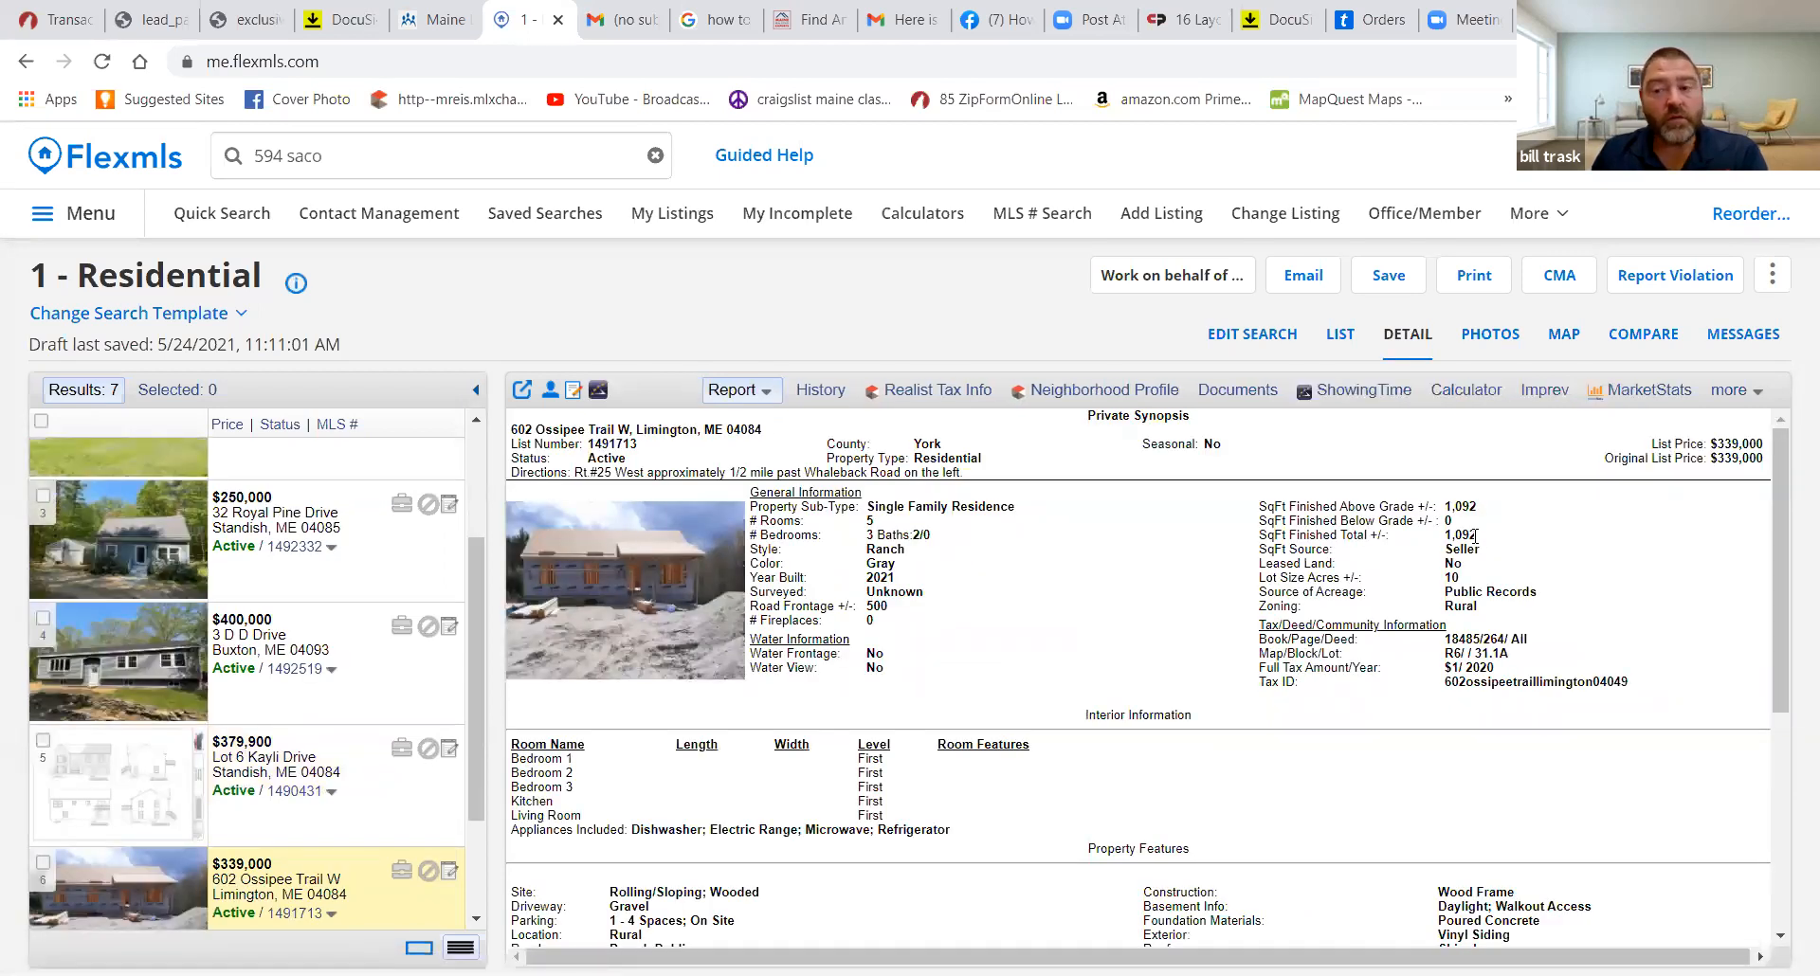
scroll(1475, 537, down, 1)
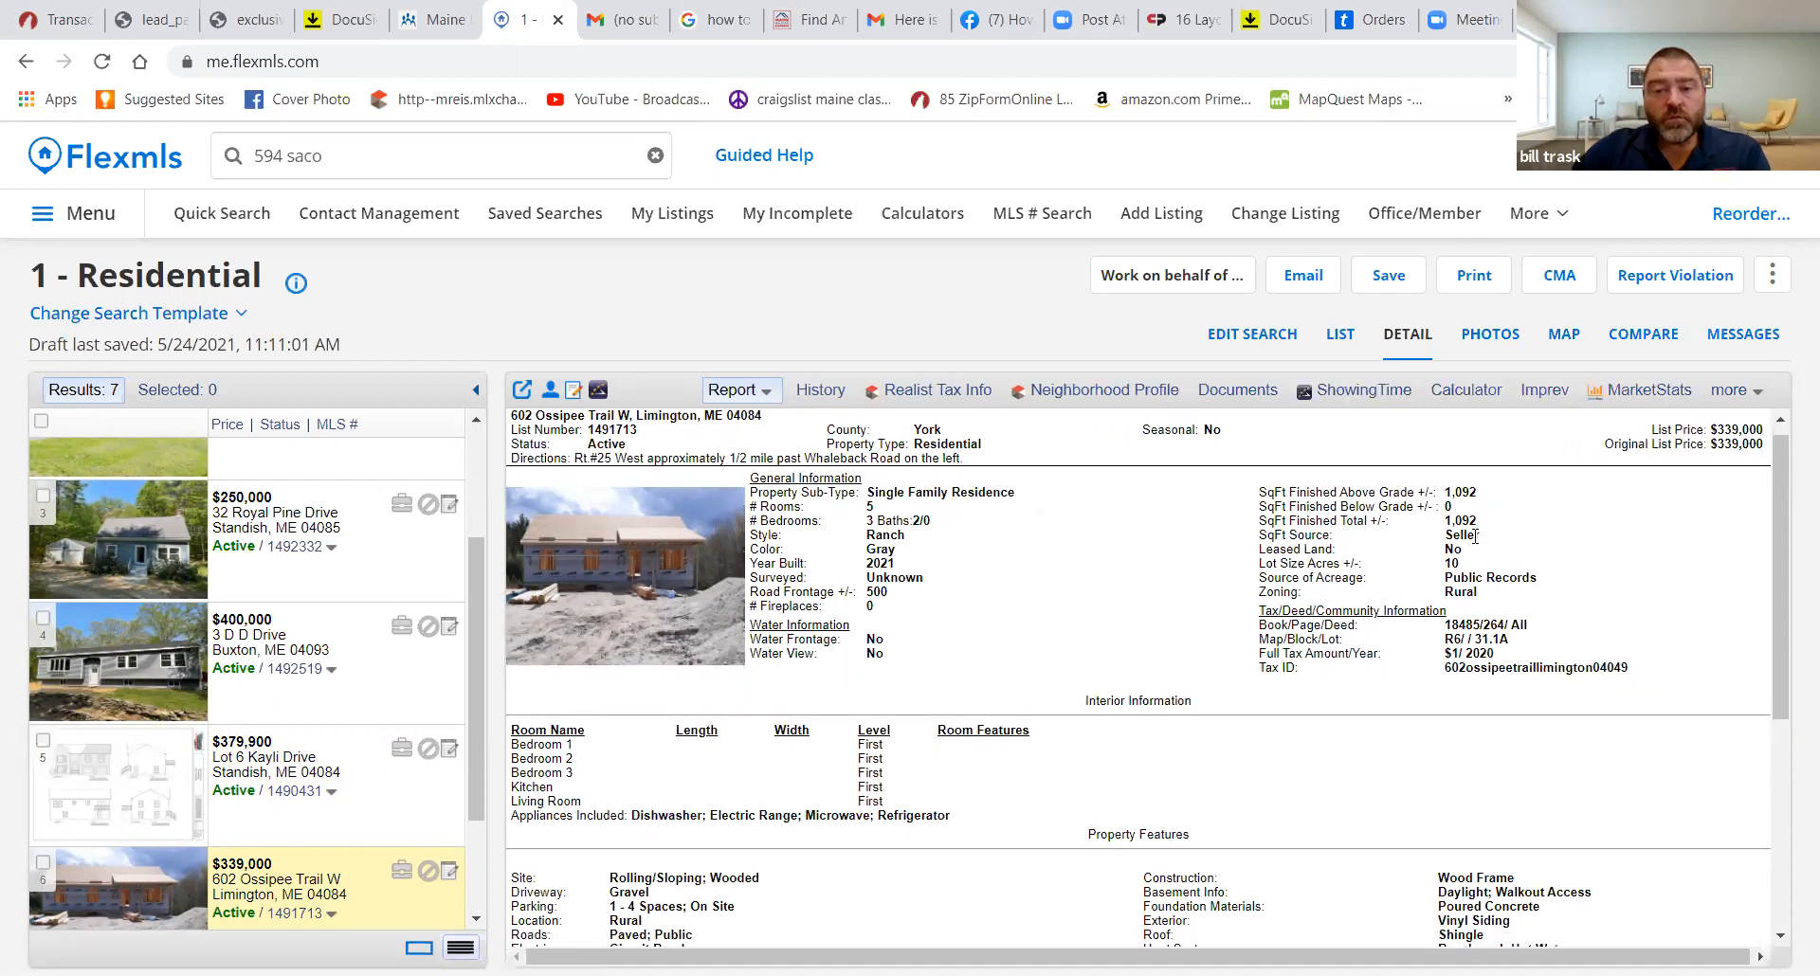
key(Down)
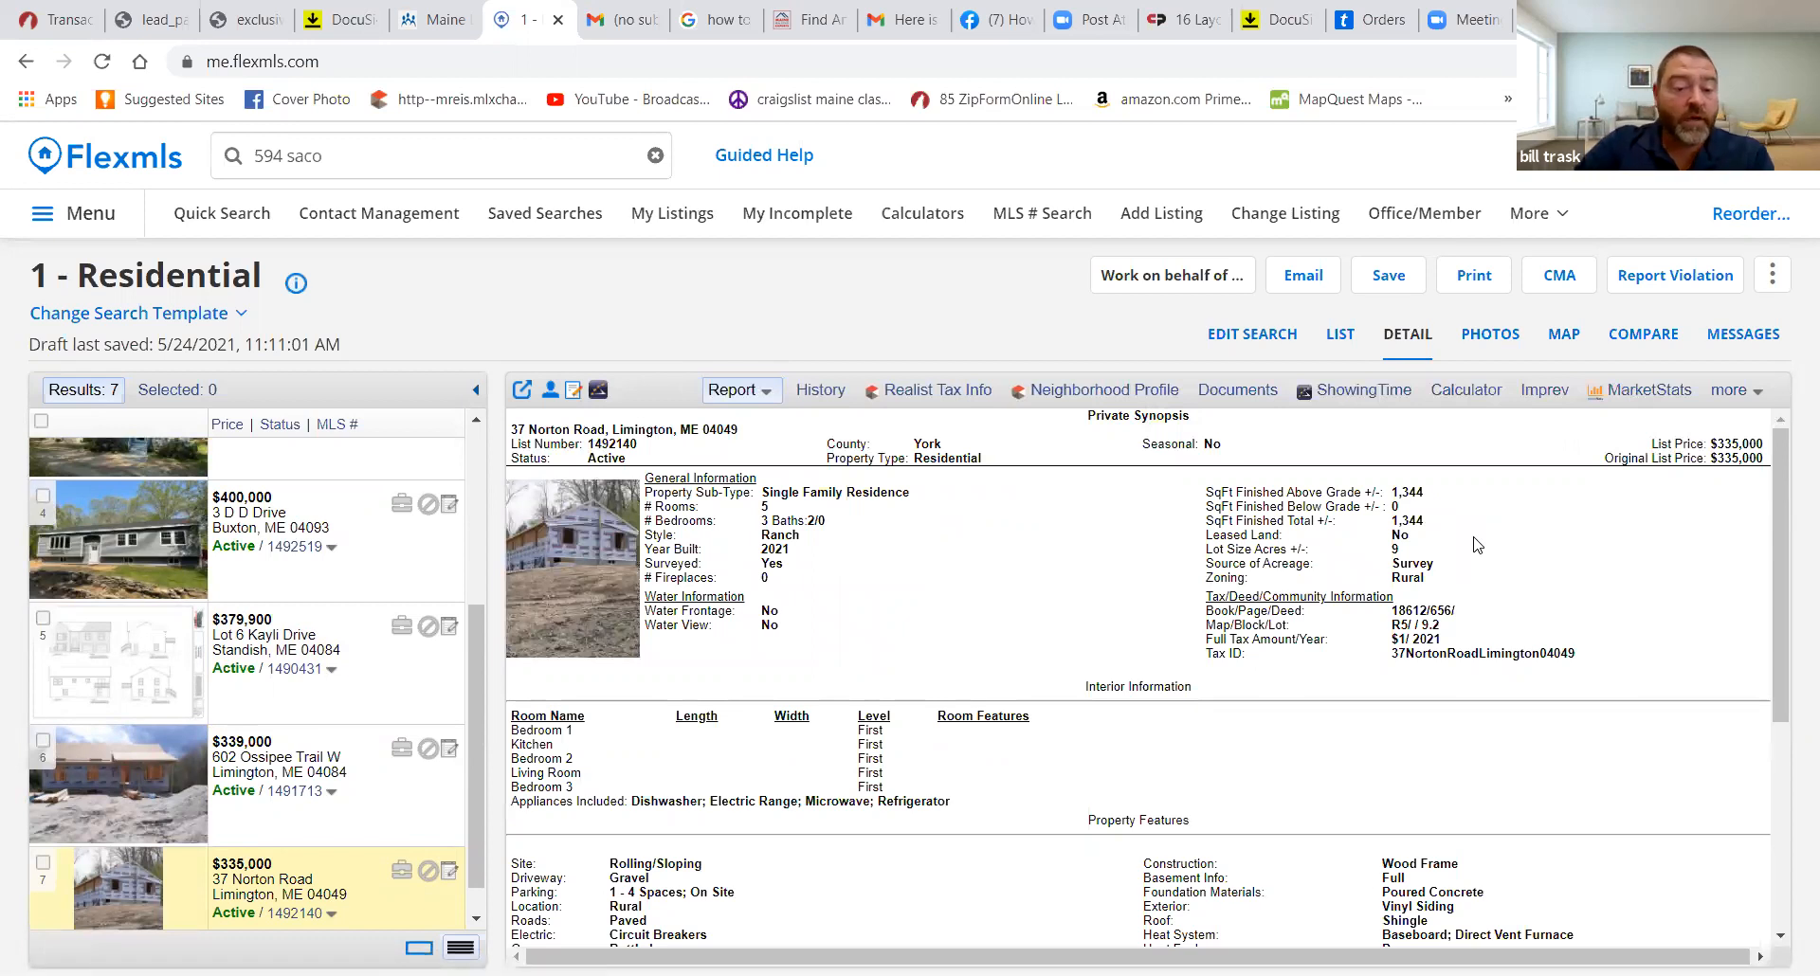
scroll(246, 683, up, 2)
scroll(246, 682, down, 2)
scroll(247, 682, up, 4)
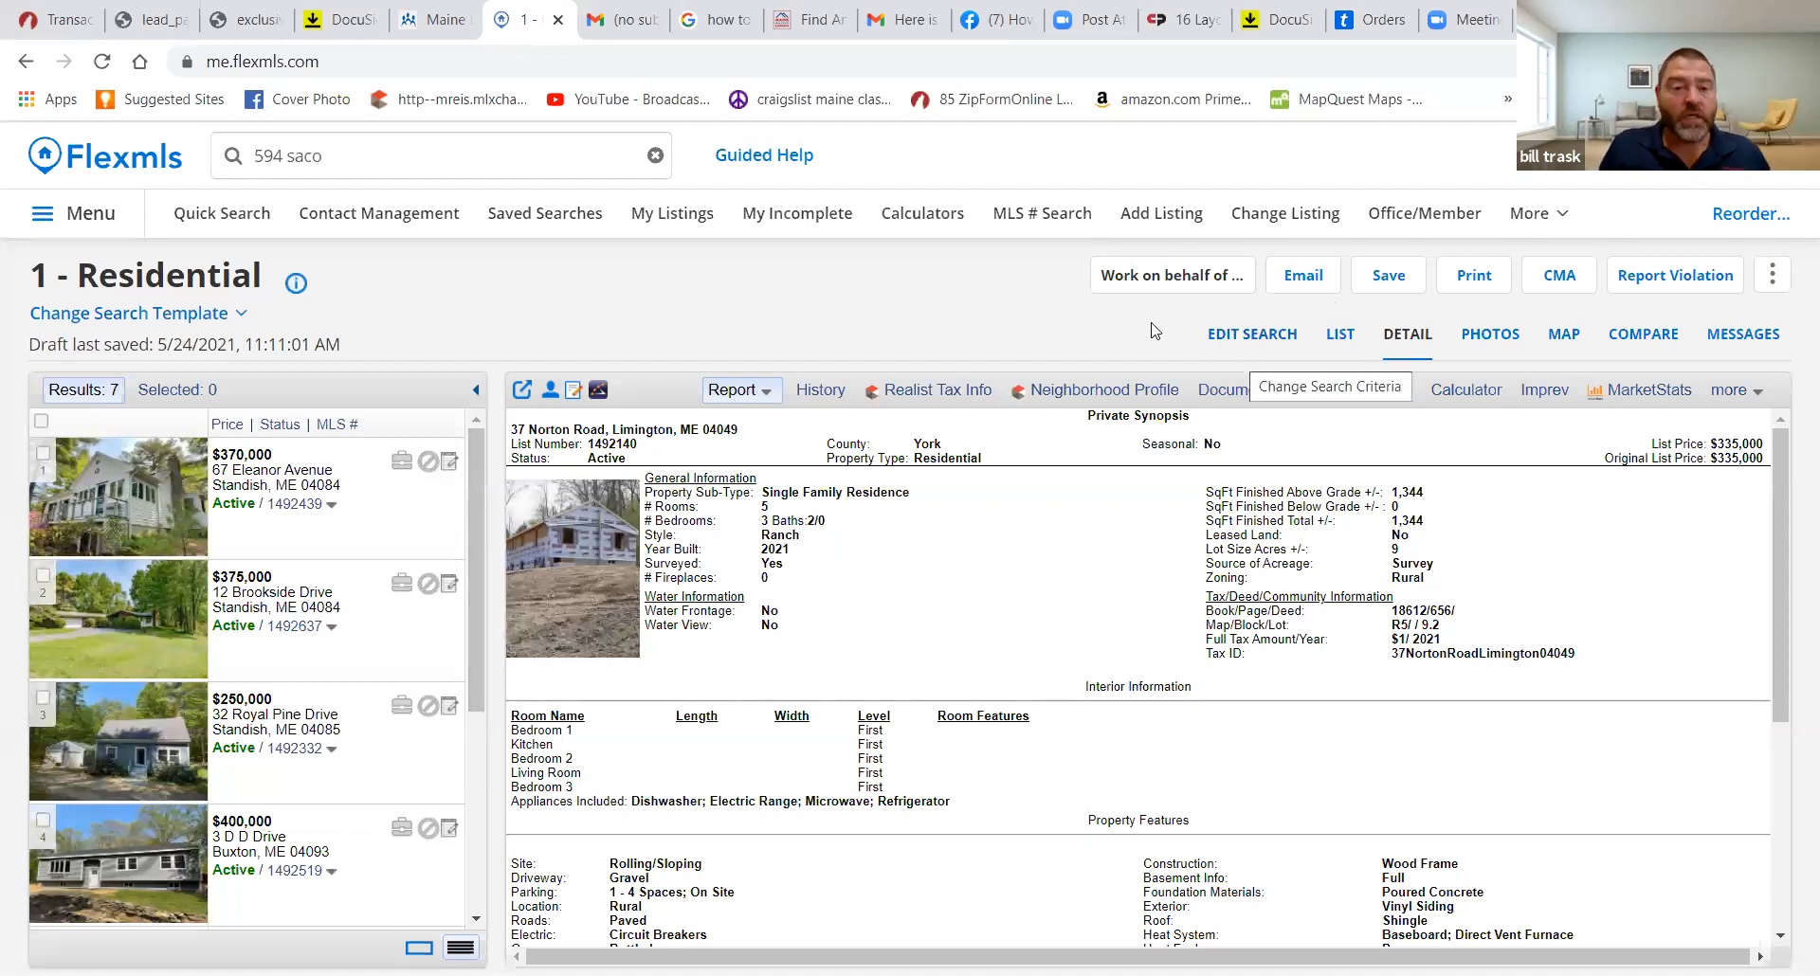
Return to the search criteria and set the current price range to 250,000 to 350,000
click(1275, 339)
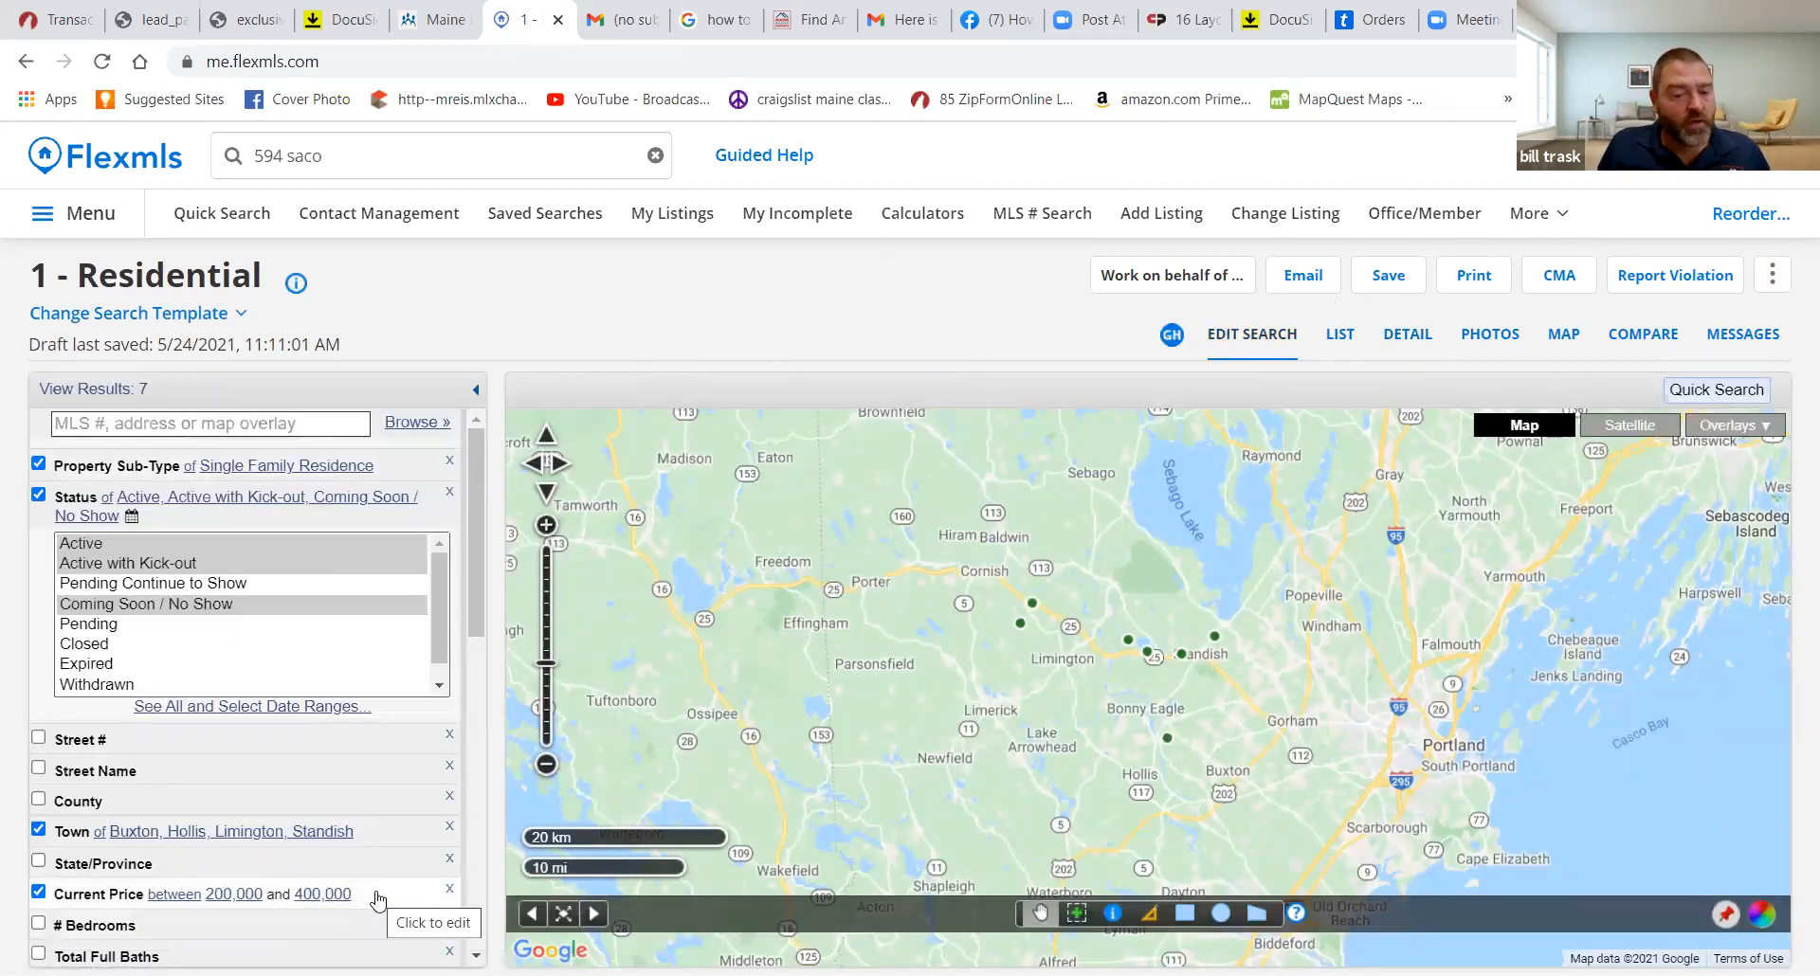
click(377, 899)
text(250)
key(Tab)
text(350)
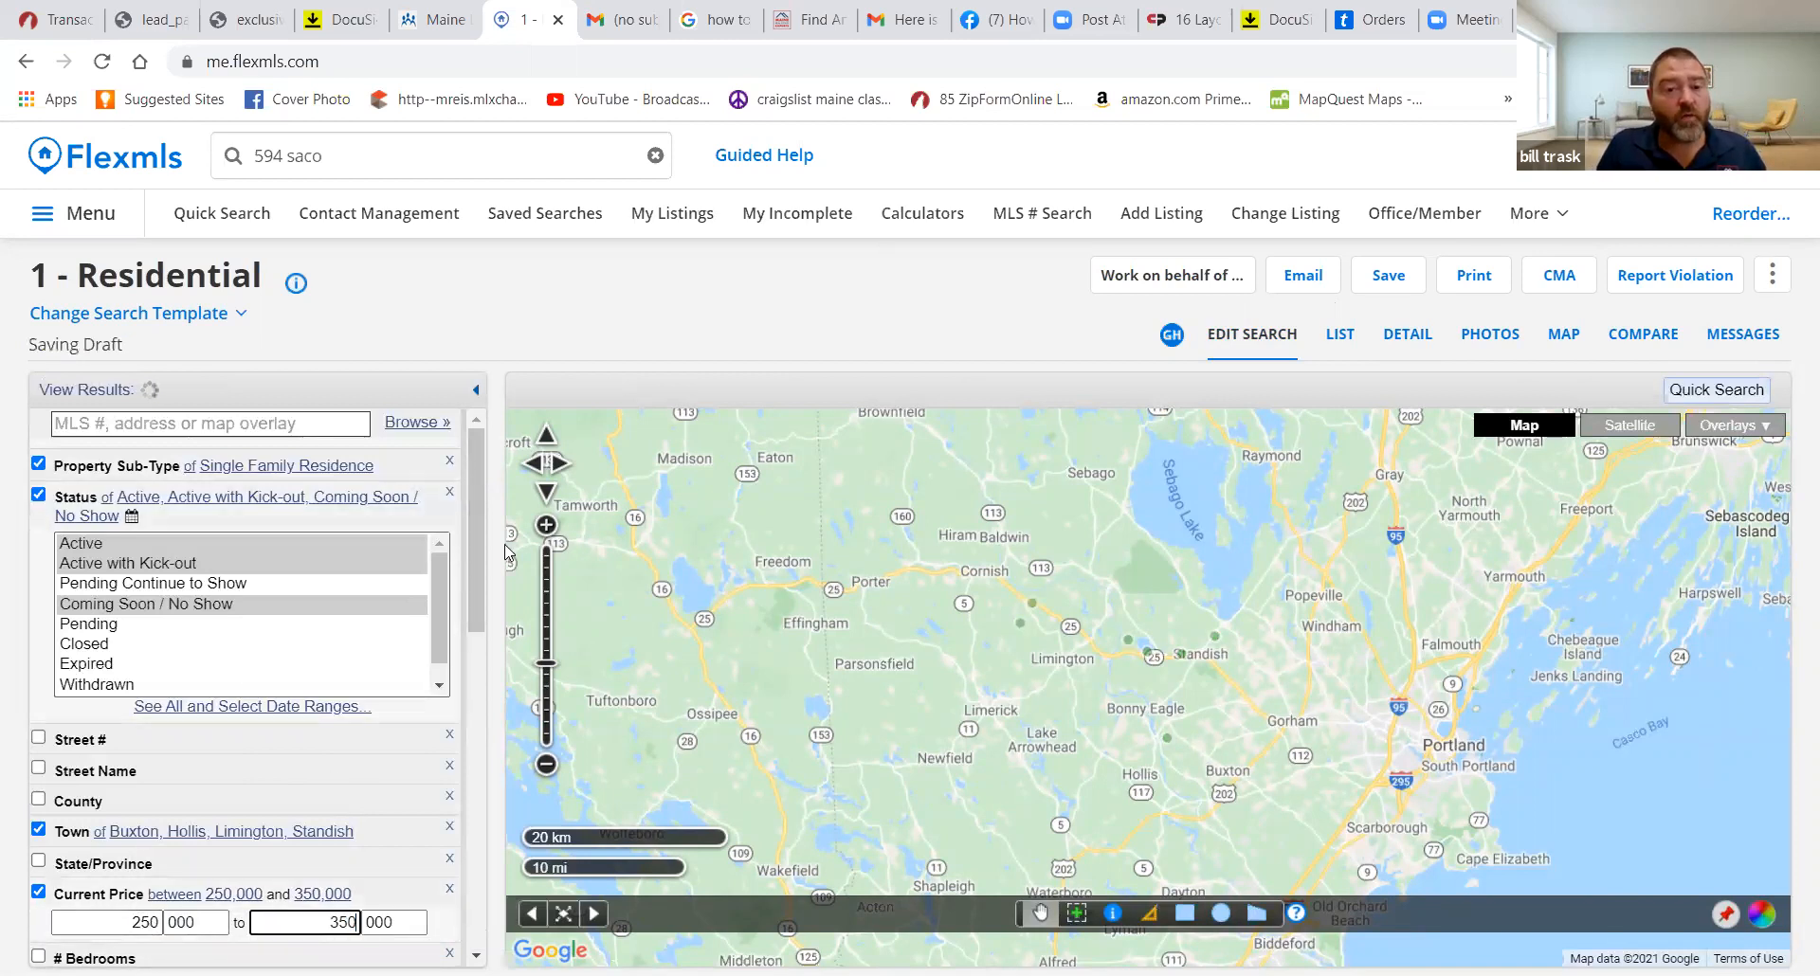
click(368, 300)
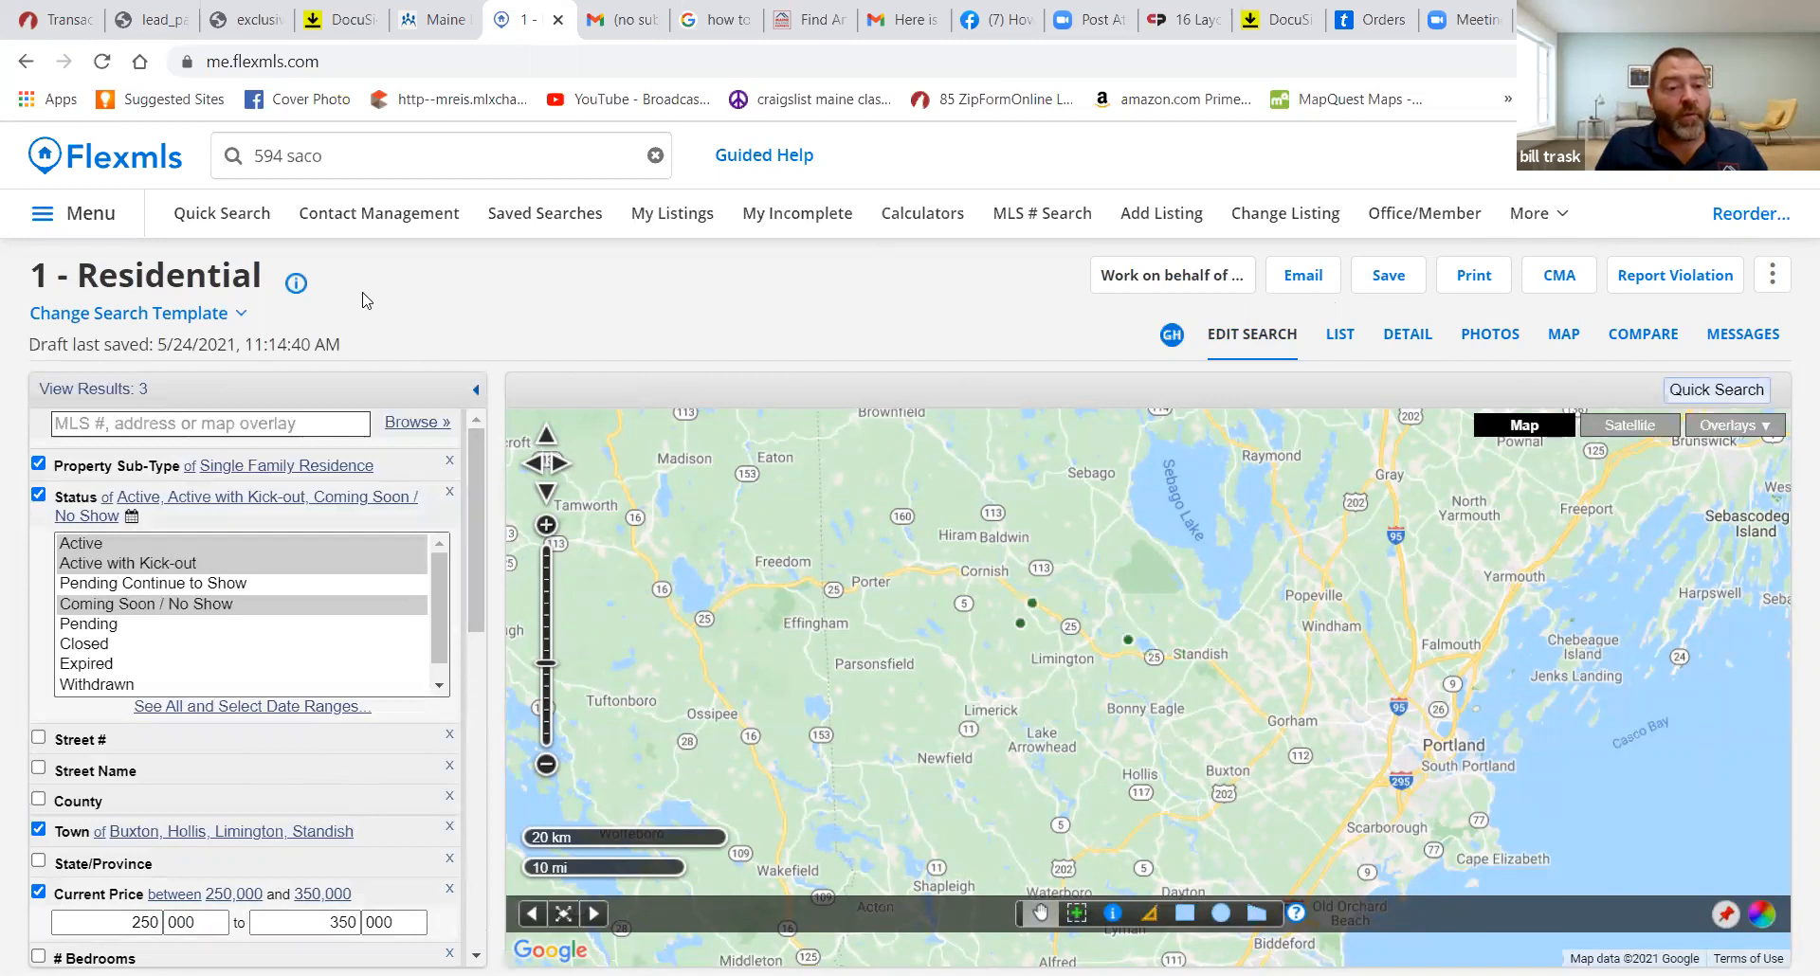
Remove the upper limit from the SqFt Finished Above Grade criterion
drag(476, 571, 495, 809)
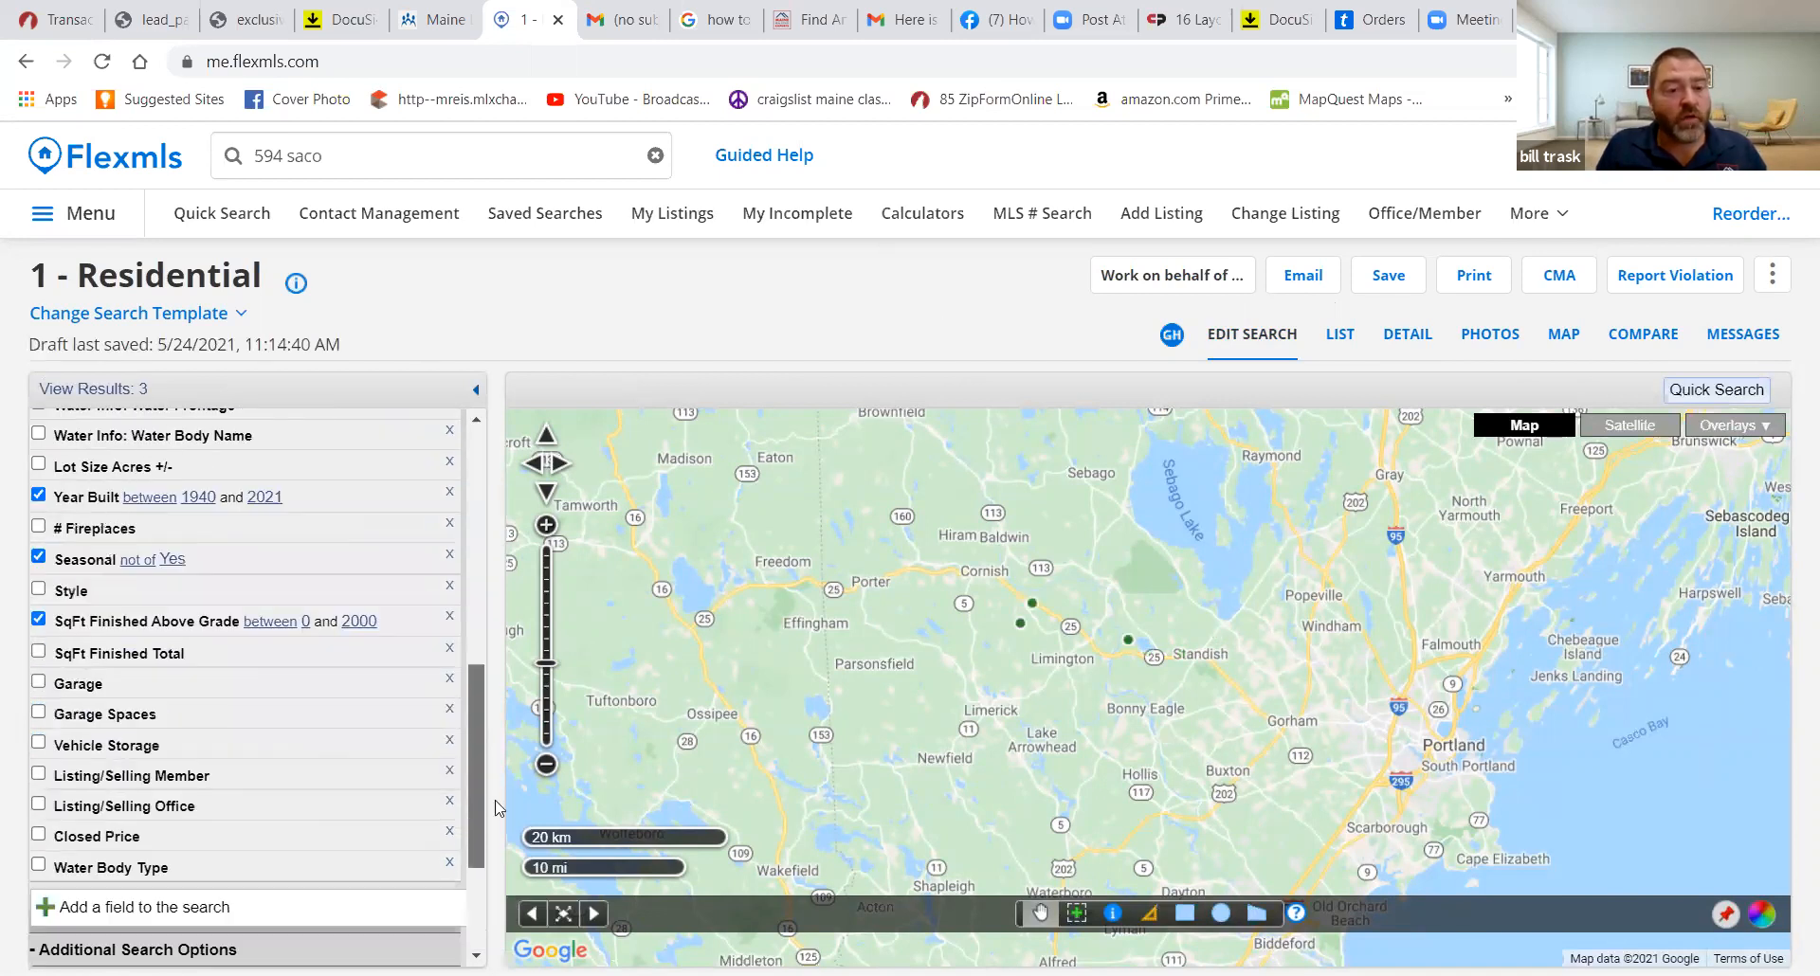
click(397, 624)
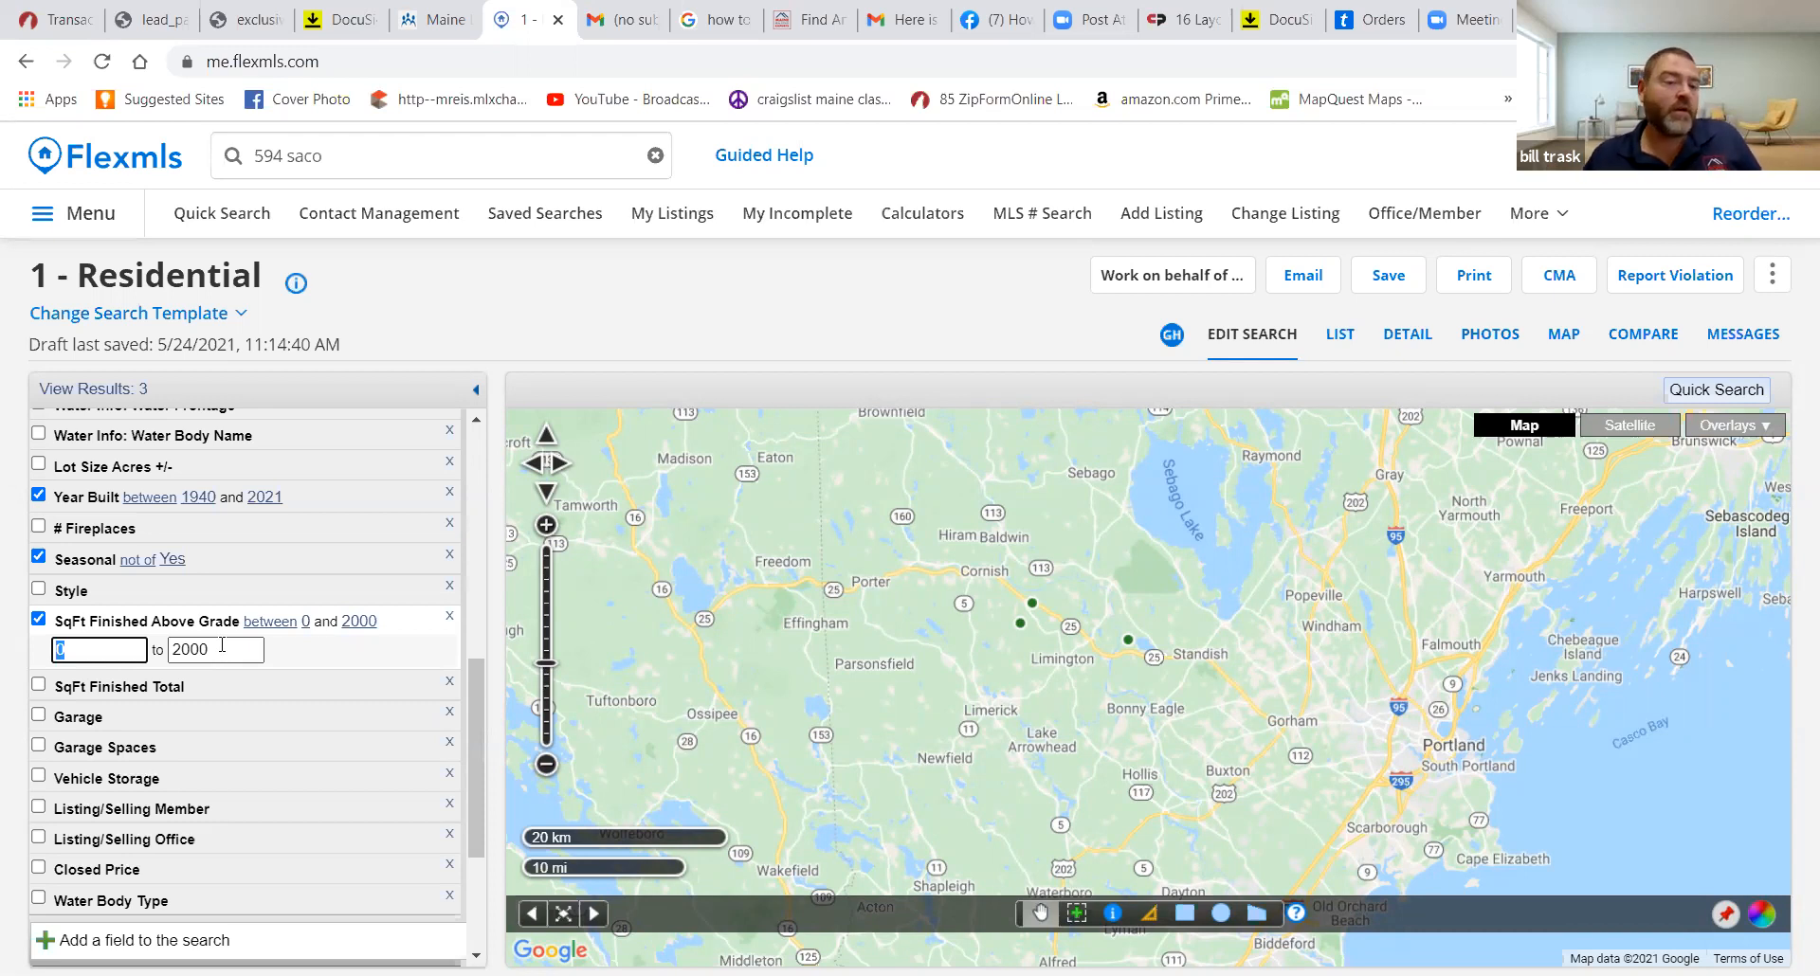
key(Tab)
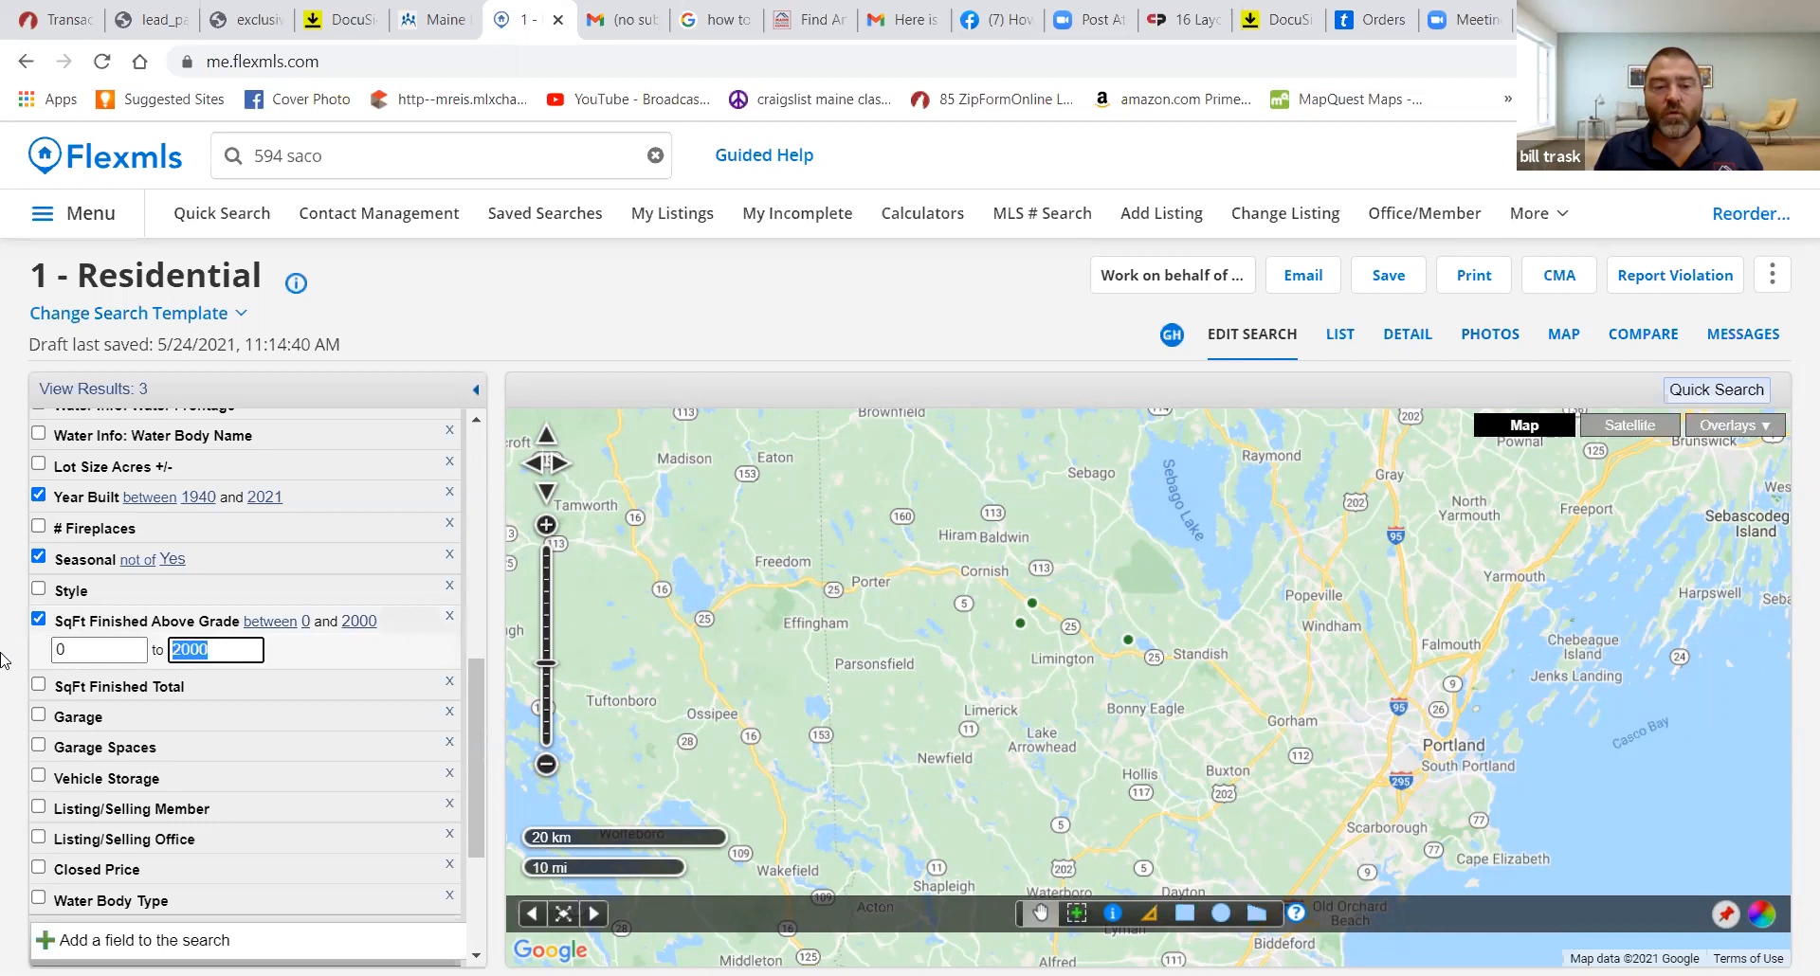
key(BackSpace)
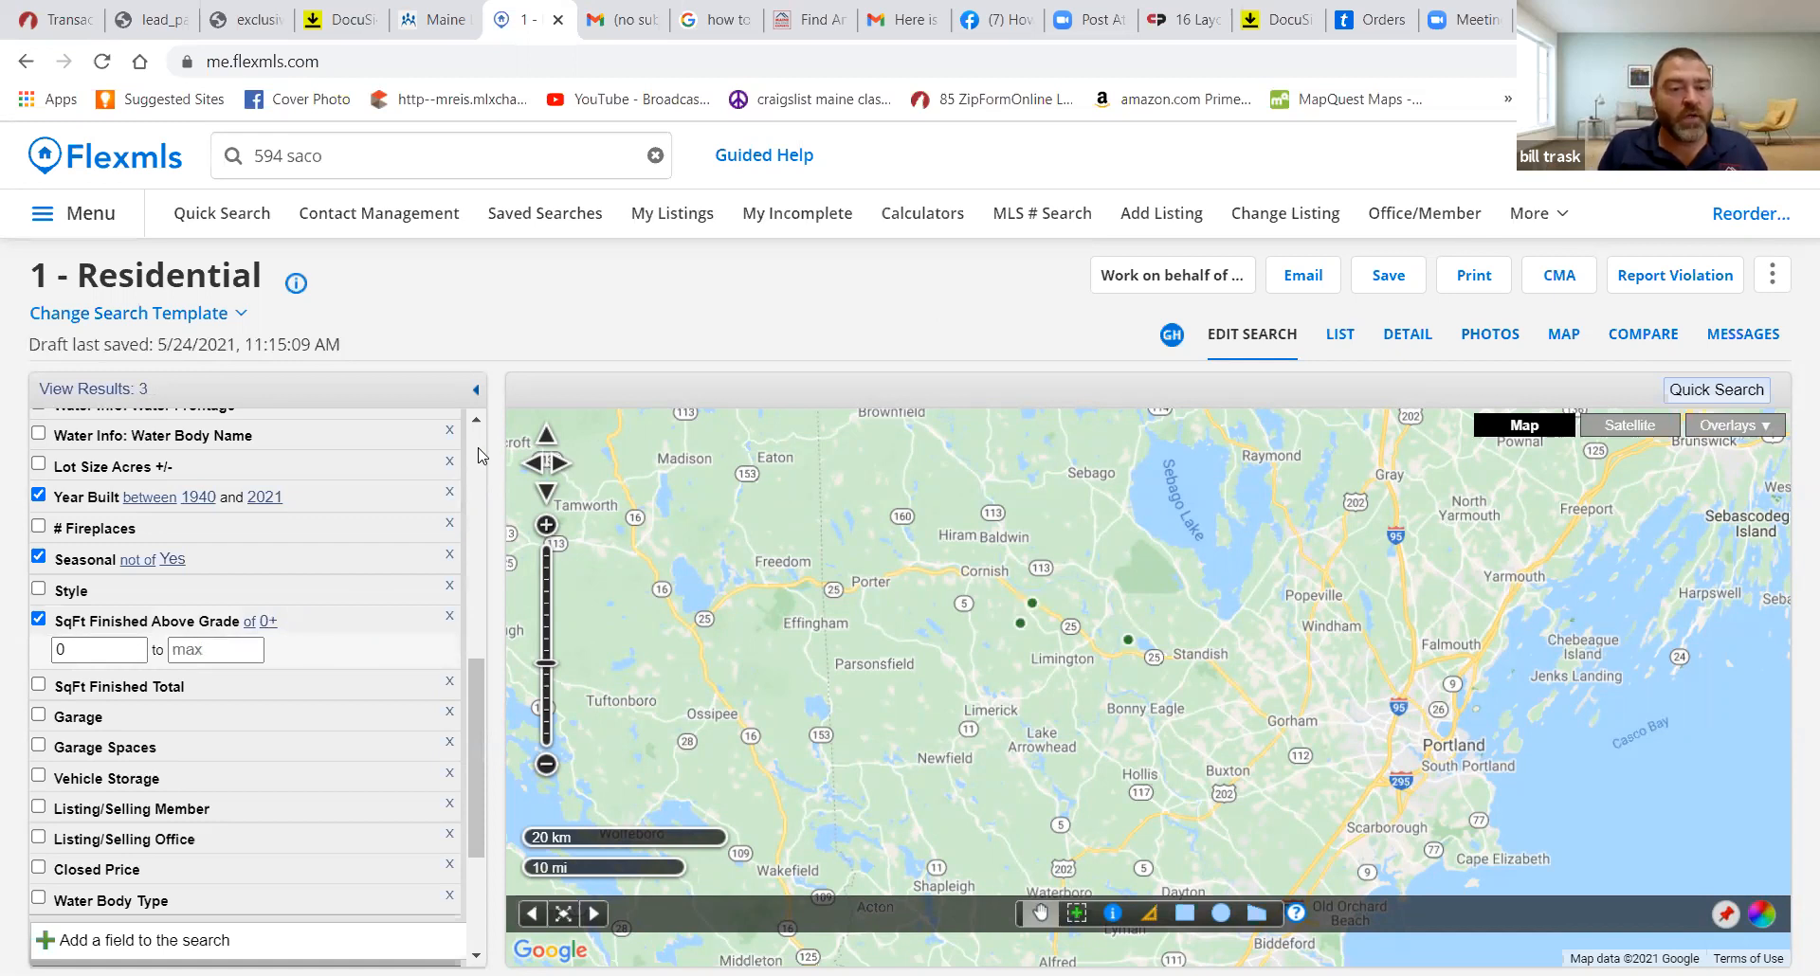
Clear both the minimum and maximum of the Year Built criterion
click(334, 500)
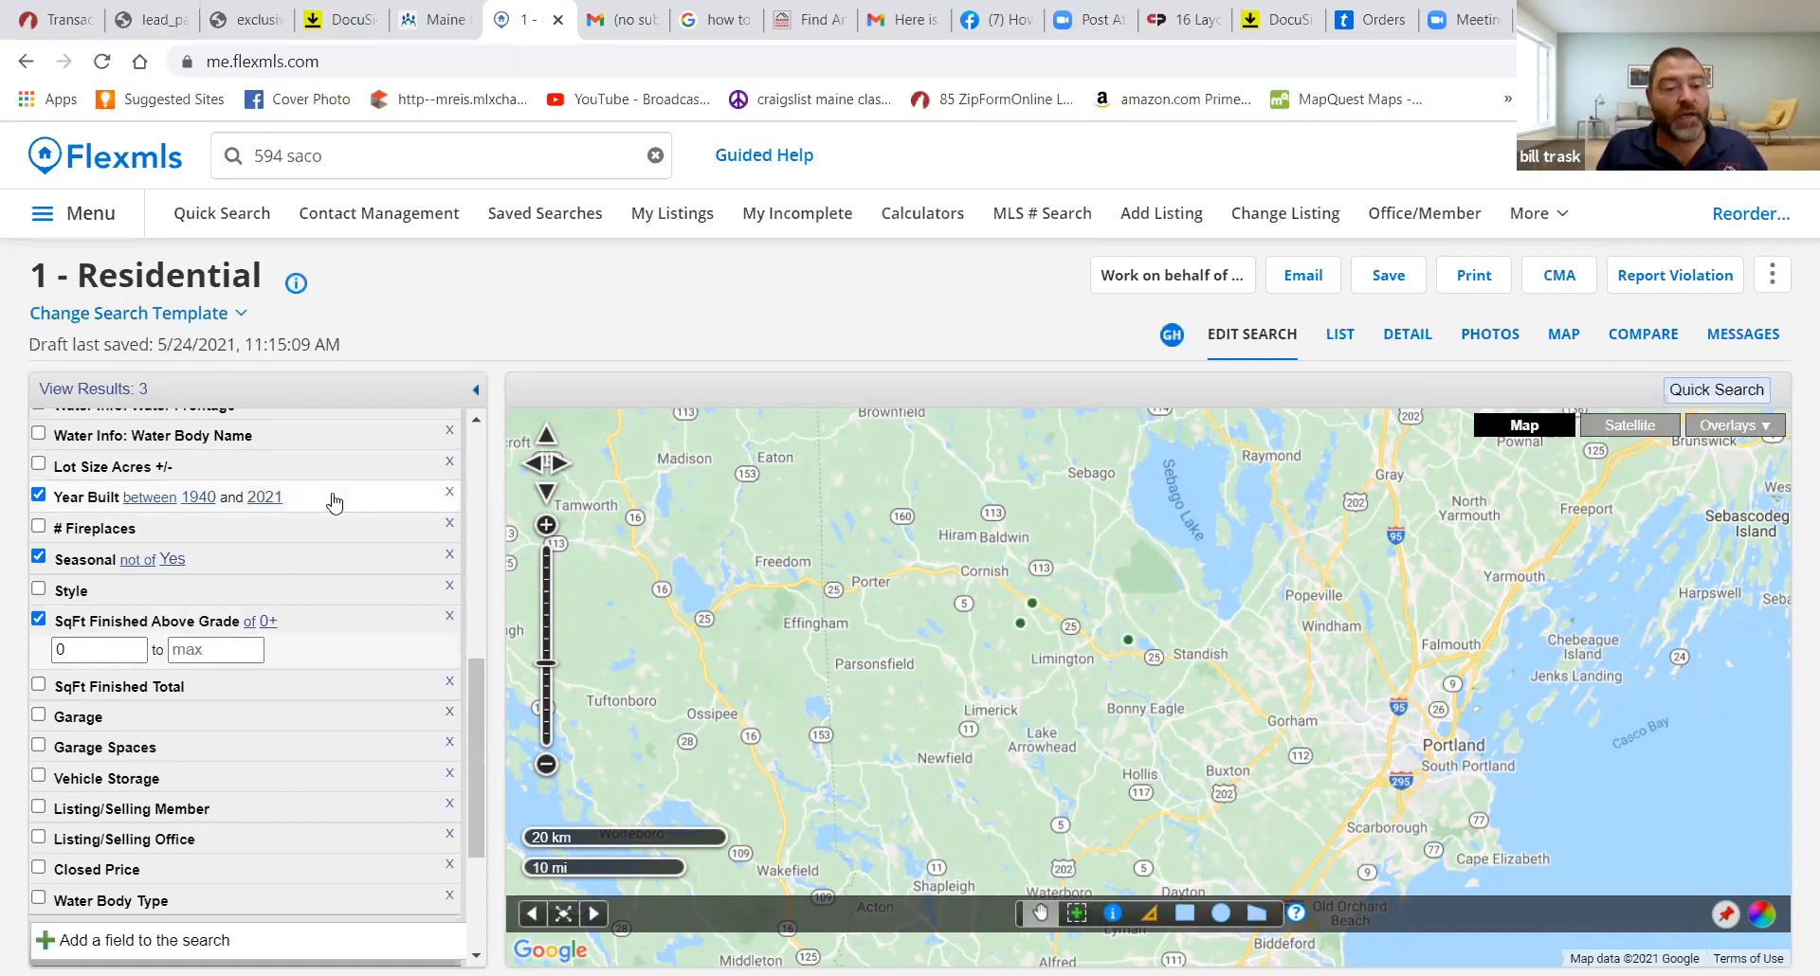
double_click(108, 527)
key(BackSpace)
key(Tab)
key(BackSpace)
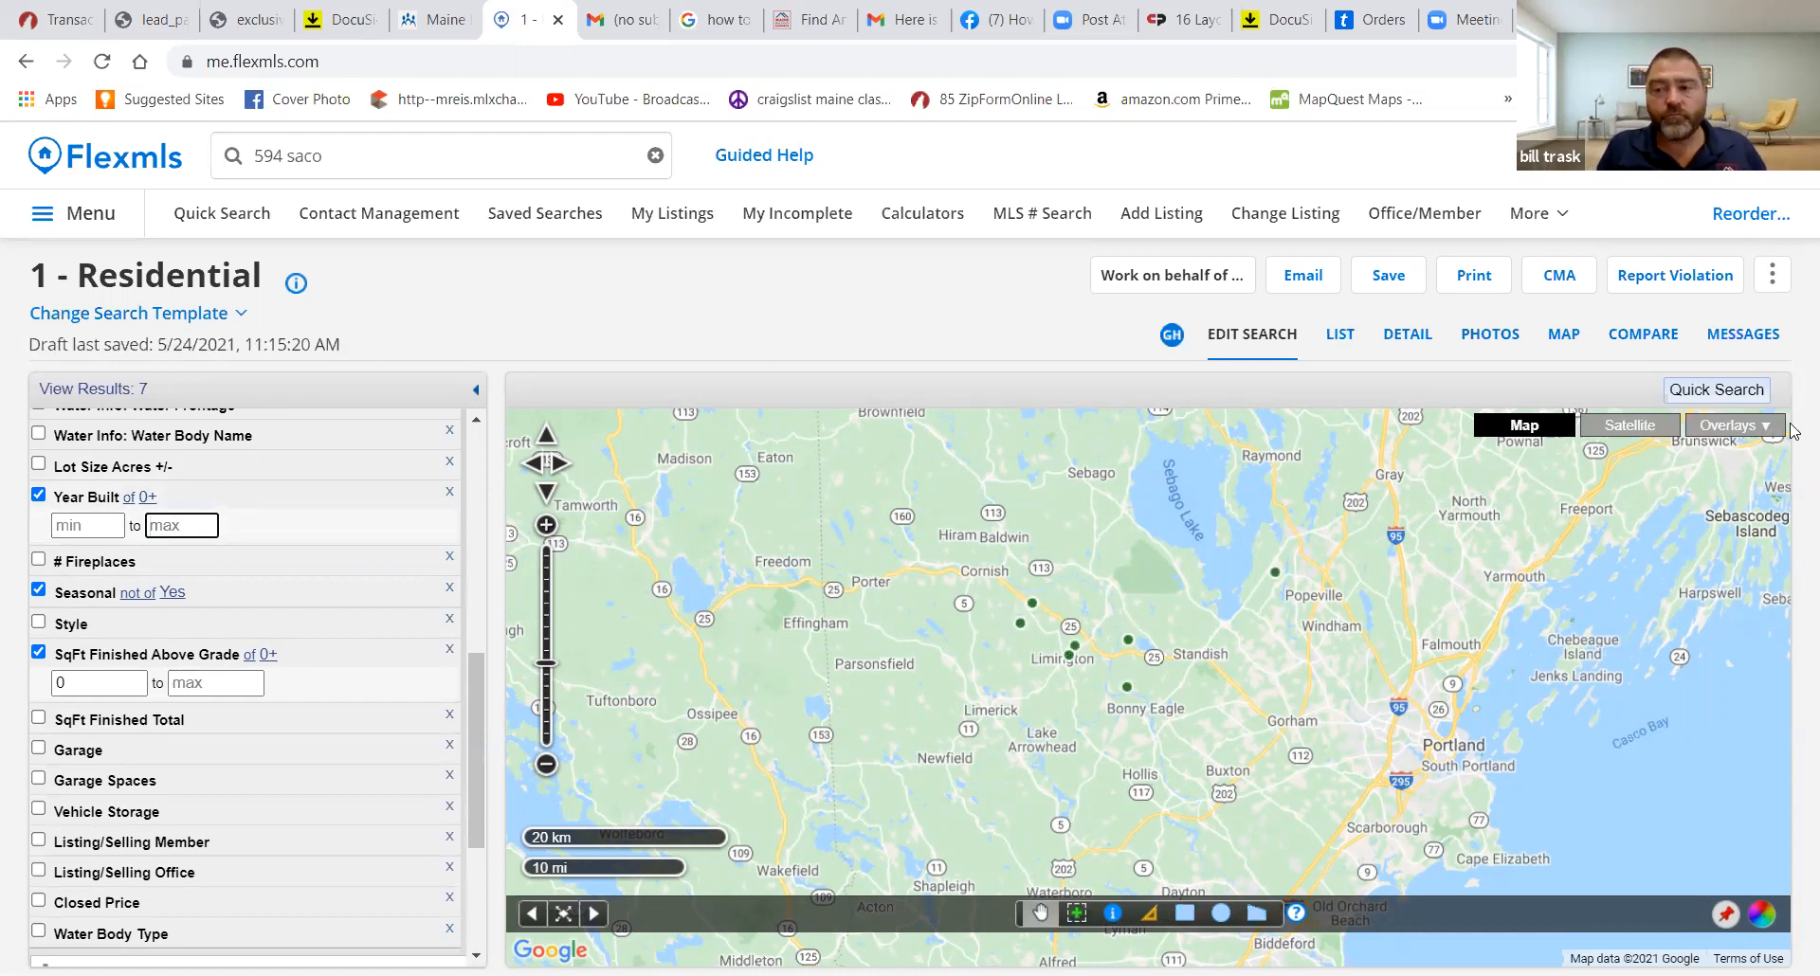
click(296, 283)
click(509, 360)
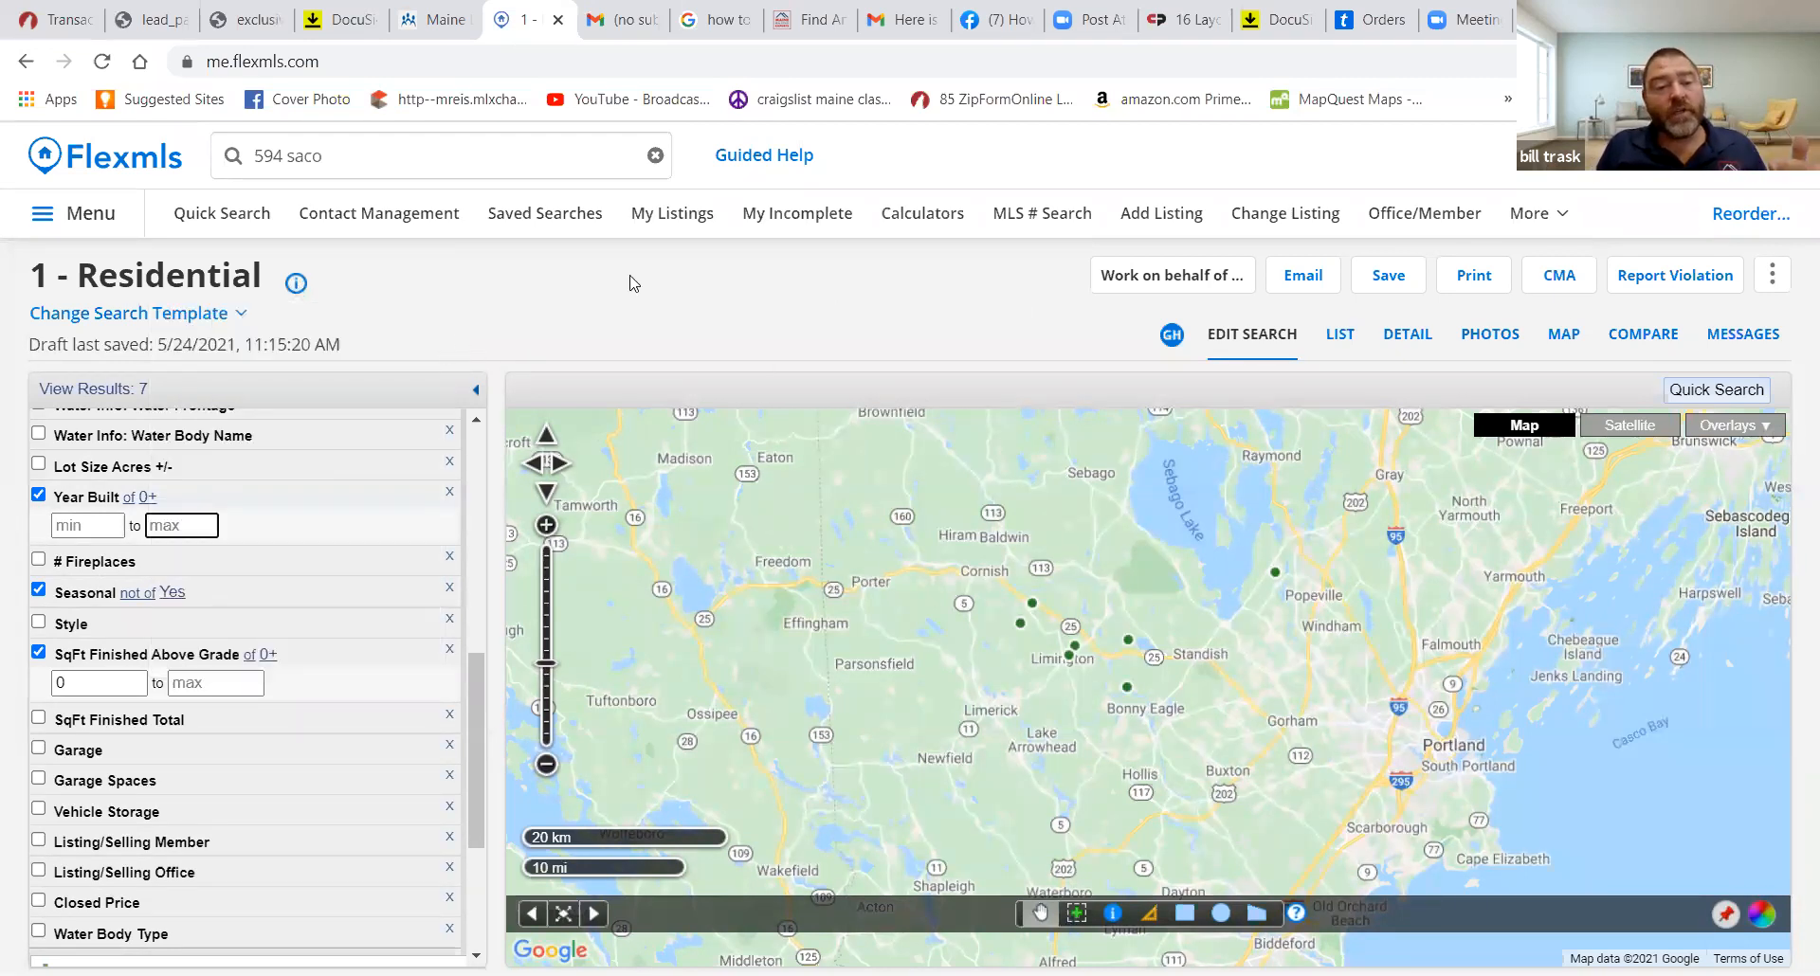
Add Pending Continue to Show, Pending and Closed to the selected listing statuses
drag(478, 740, 487, 476)
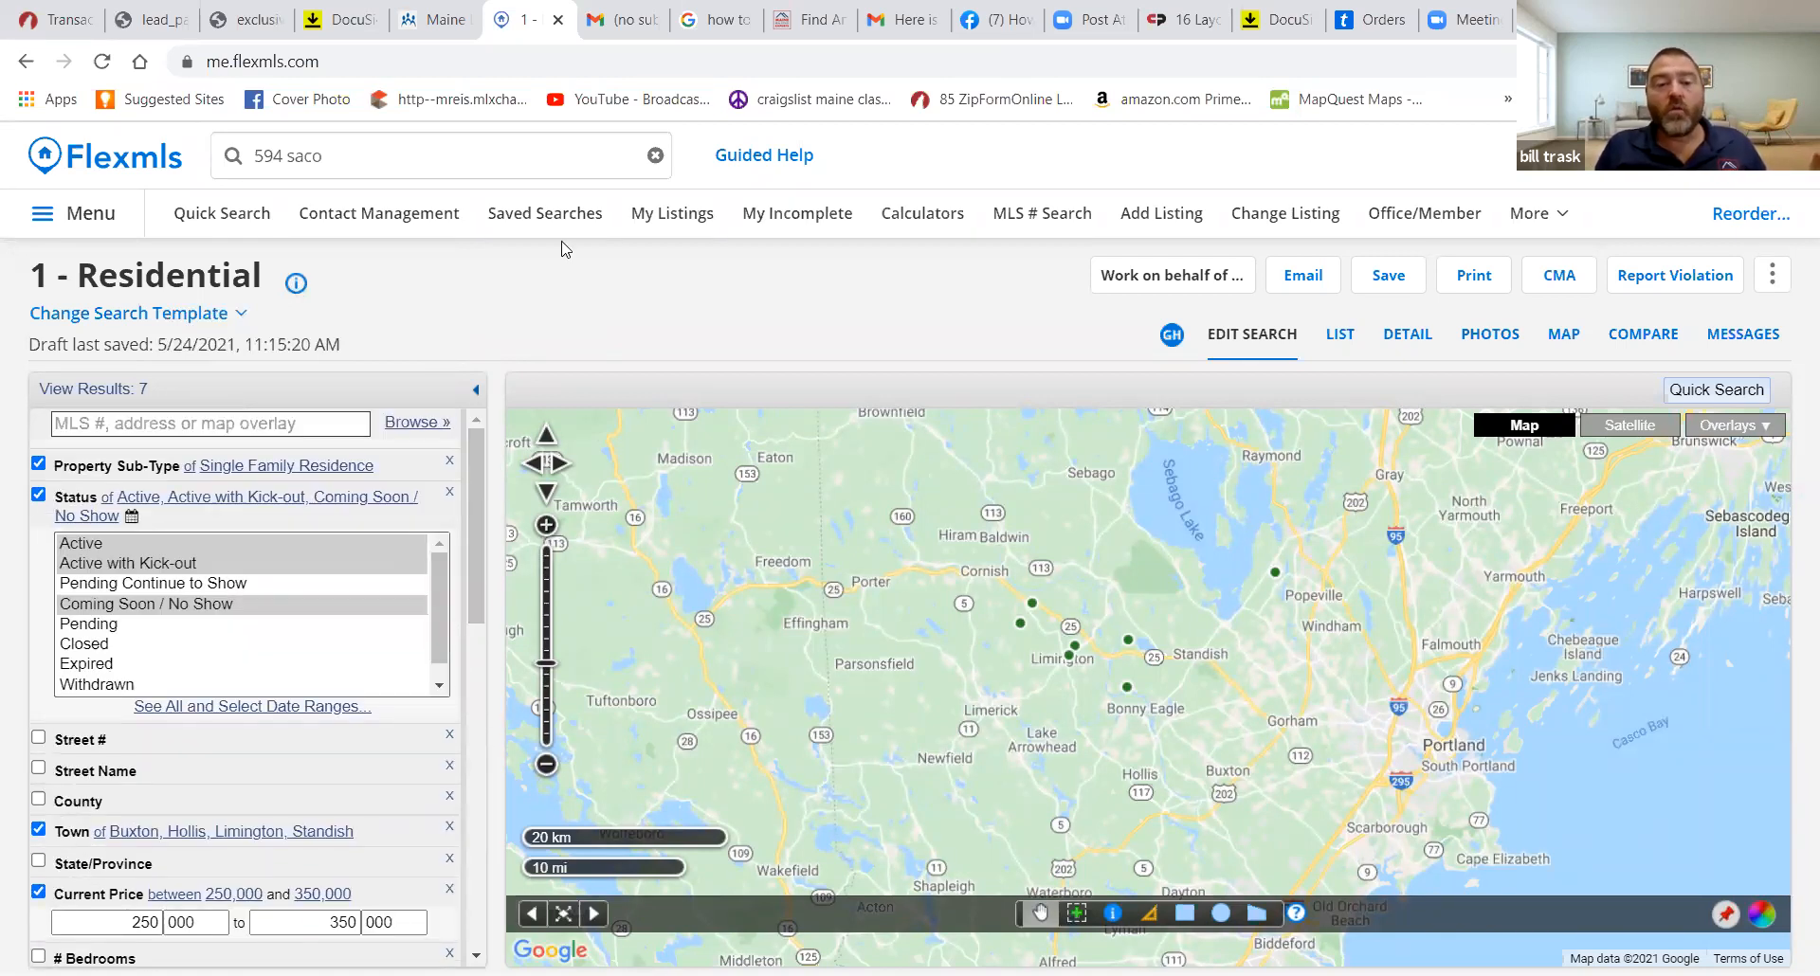
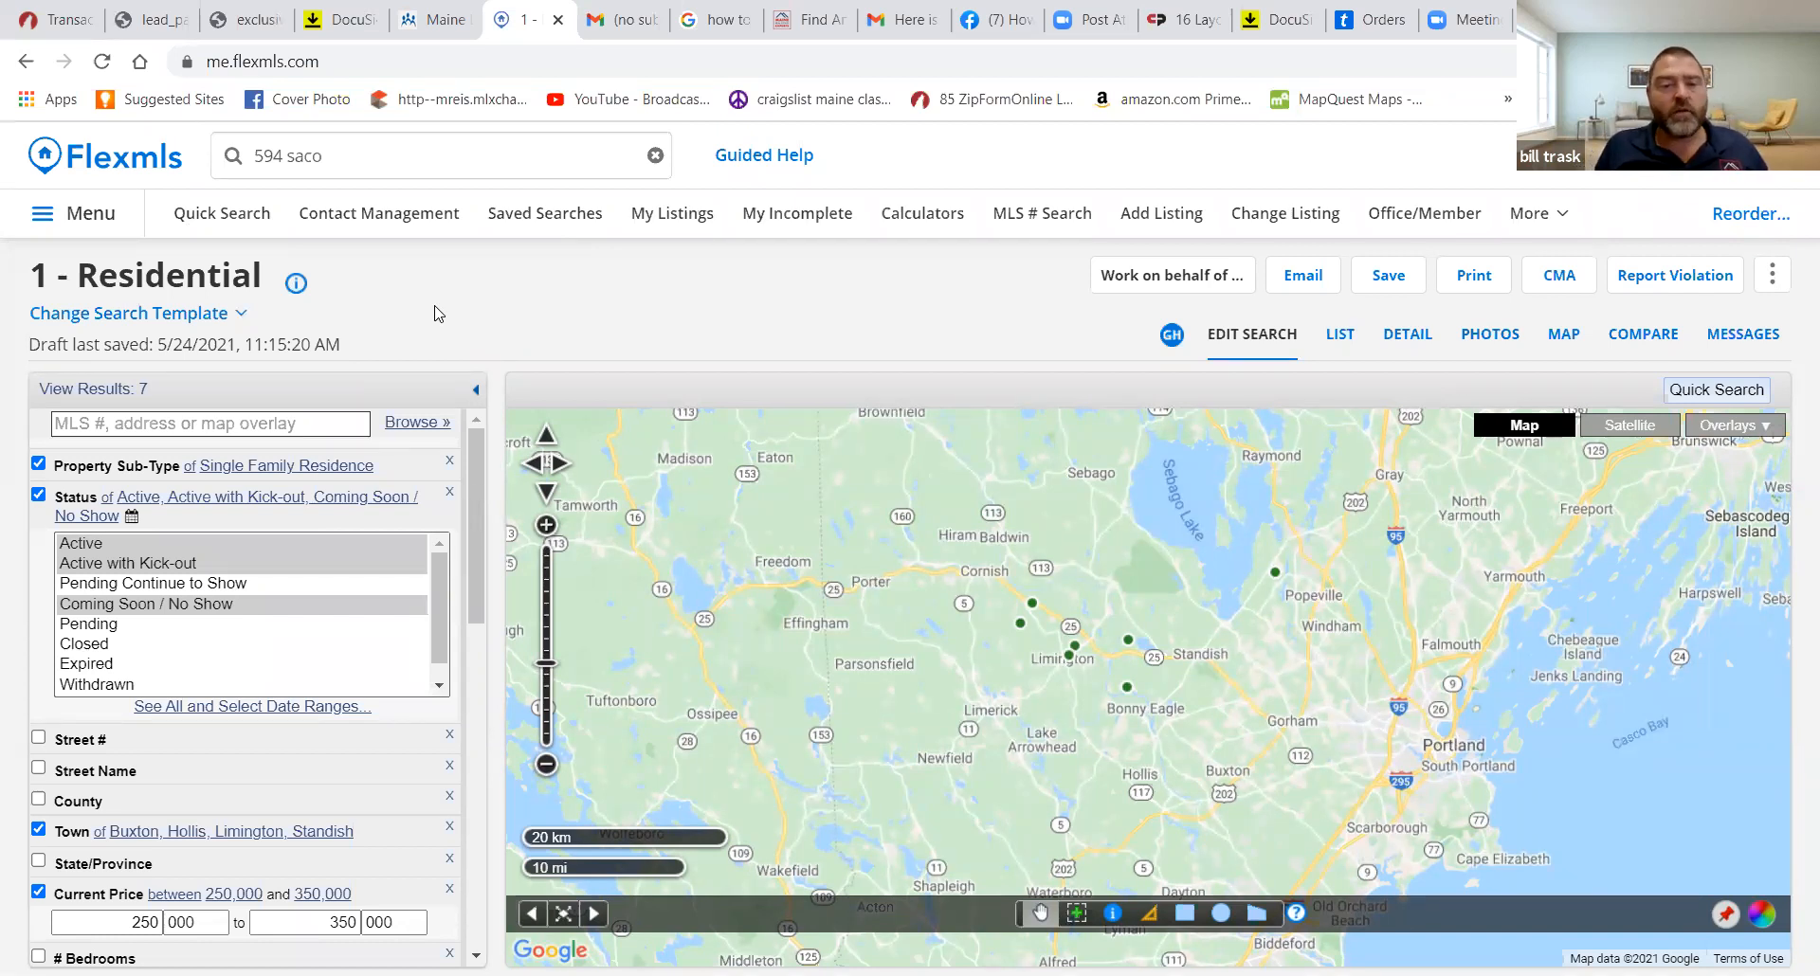
ctrl+click(228, 584)
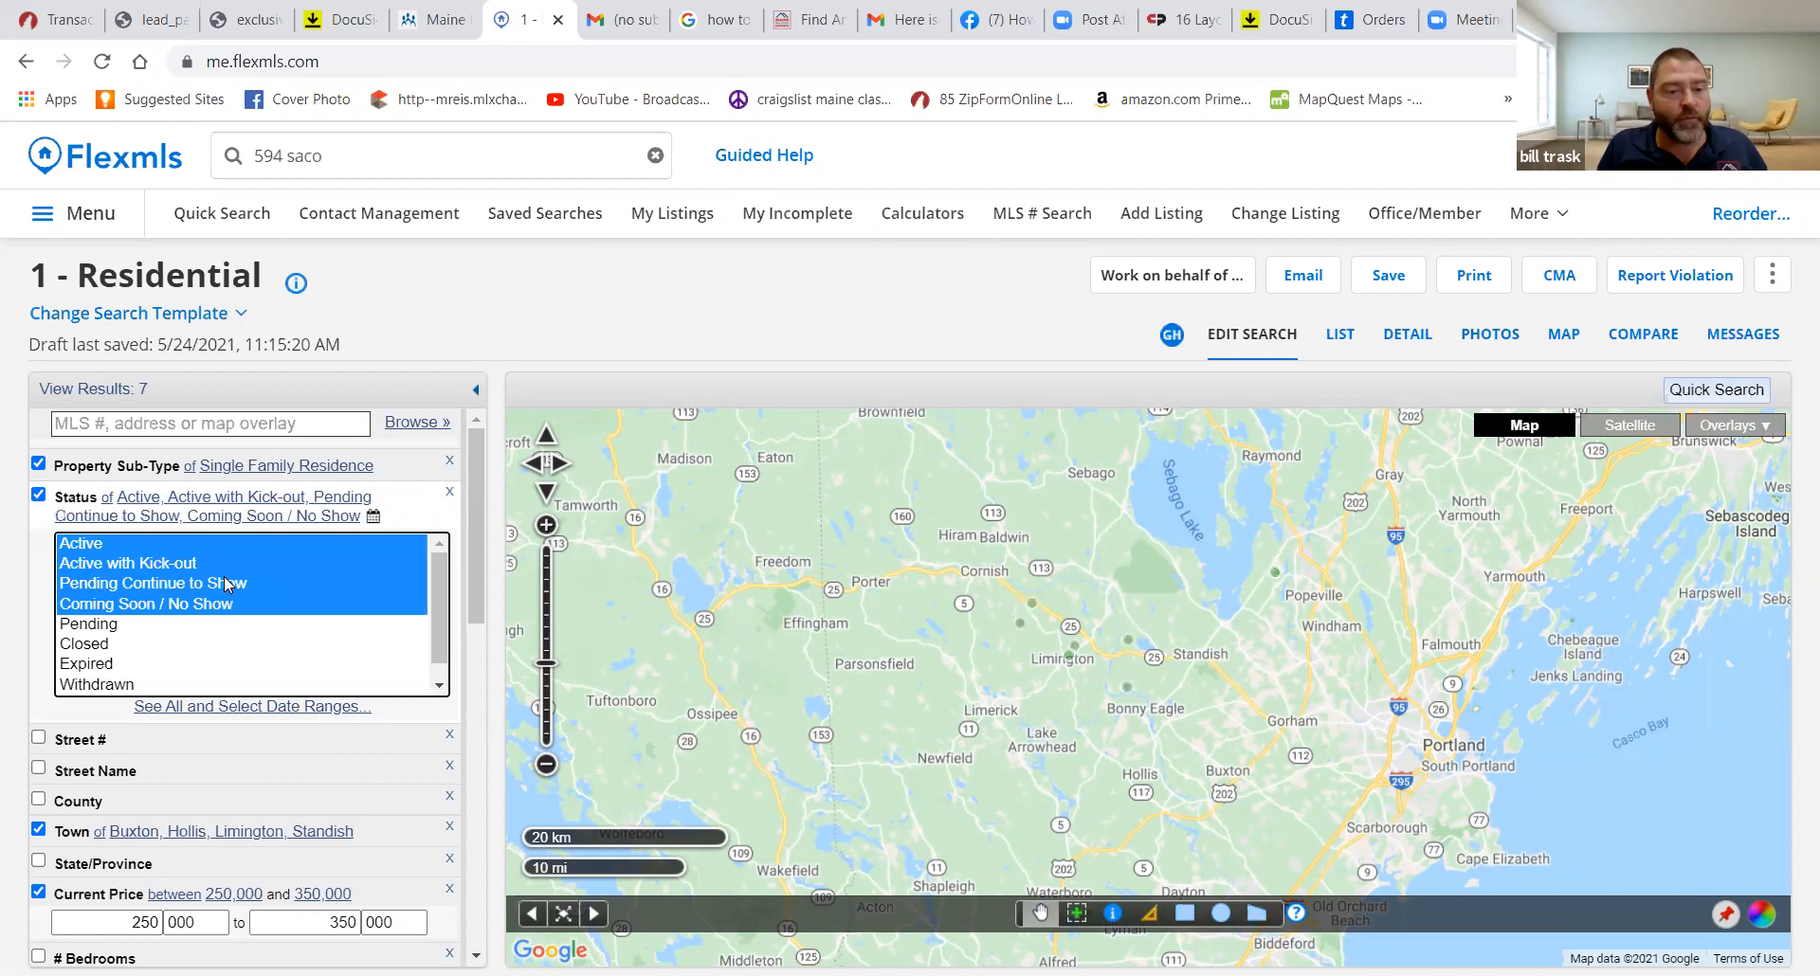
ctrl+click(93, 628)
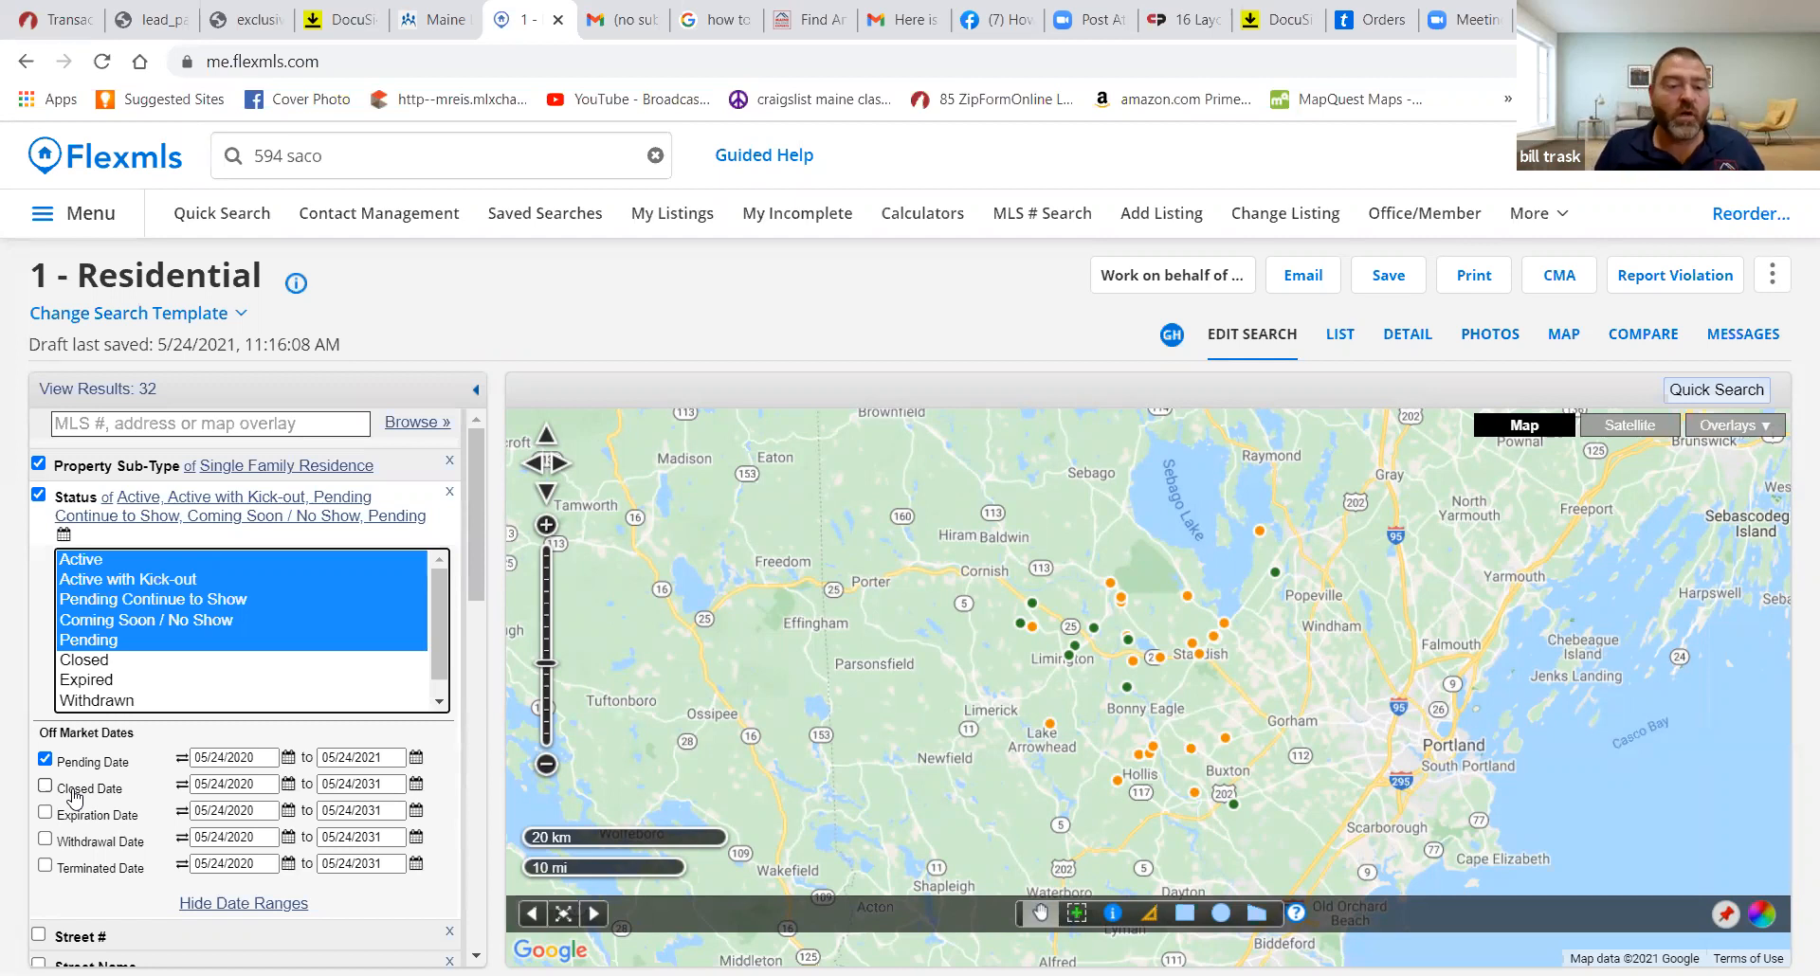
ctrl+click(95, 660)
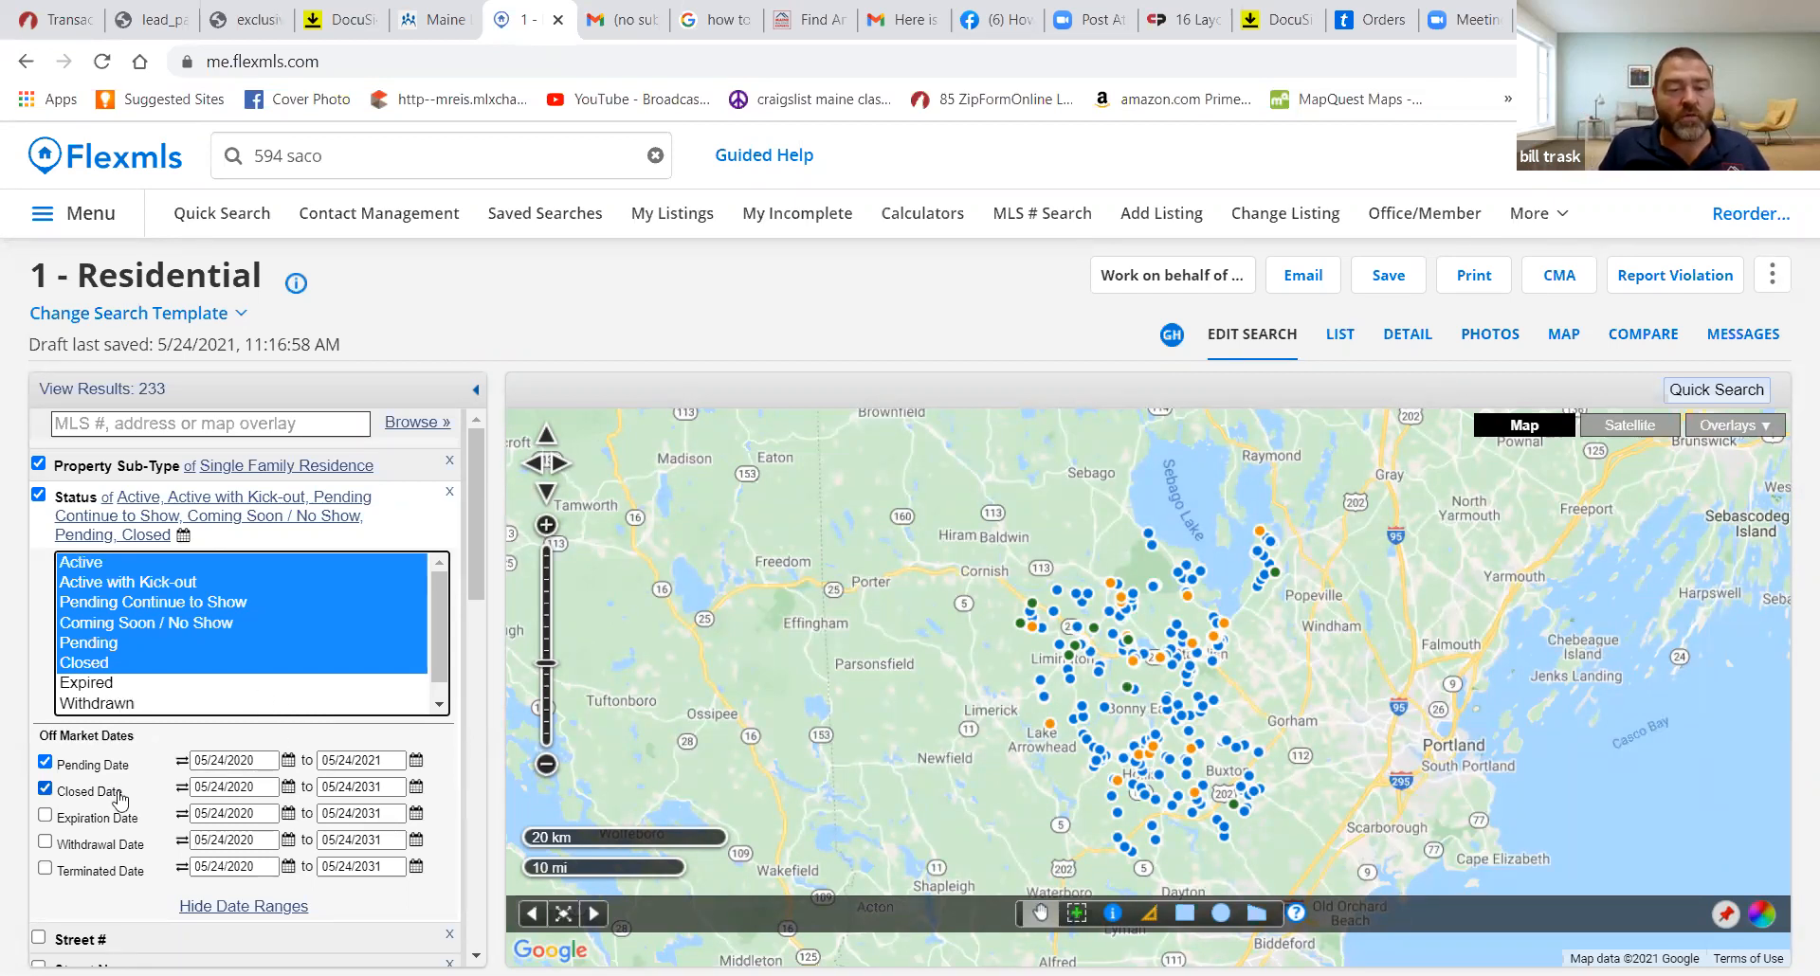
Set the start of the Closed Date range to 4/1/2021
click(262, 783)
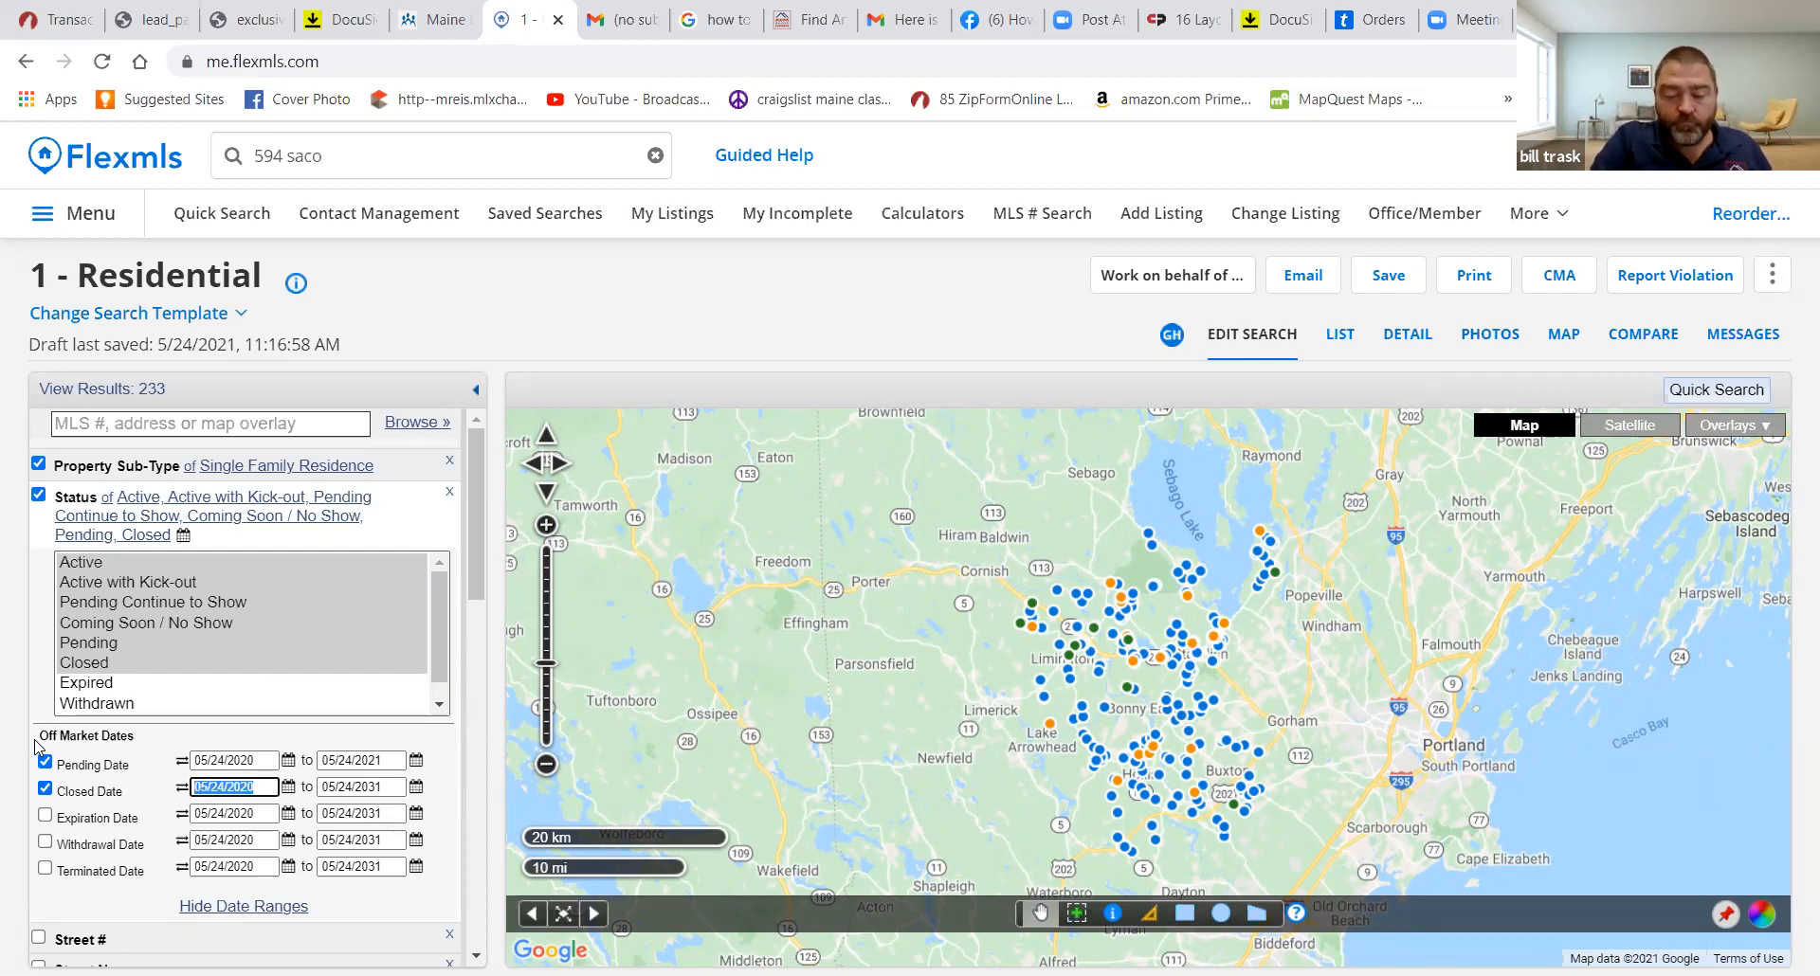
key(ctrl+4)
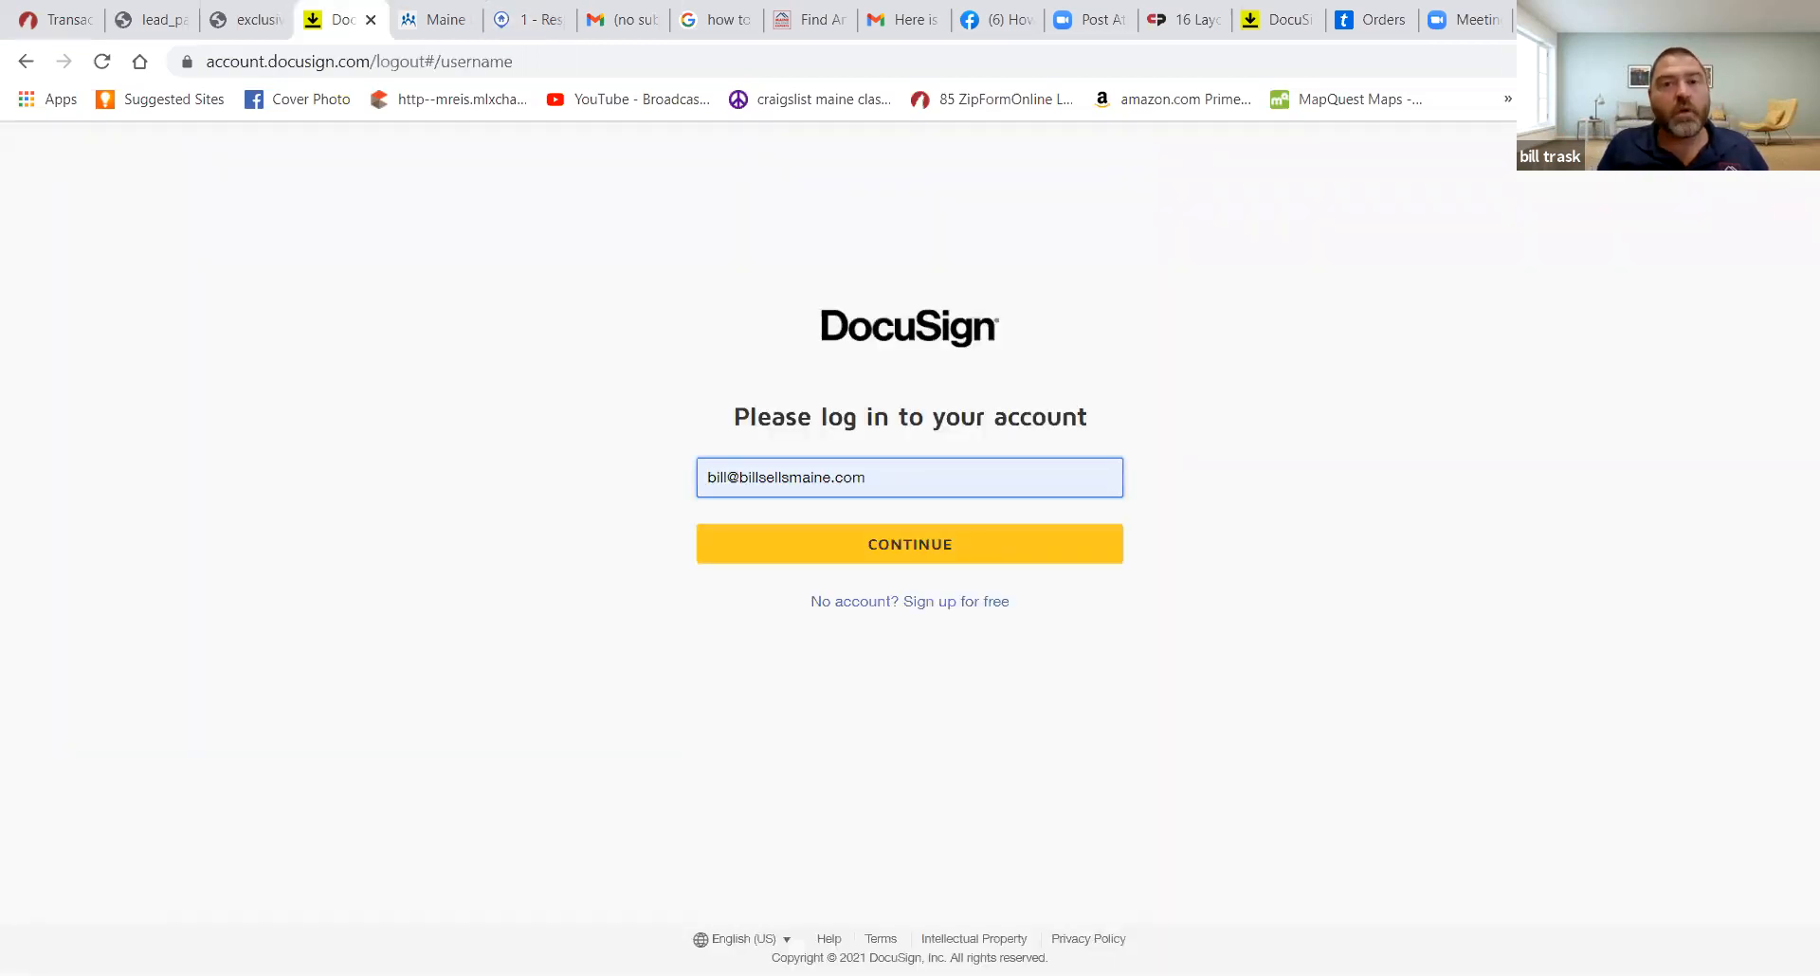
click(527, 20)
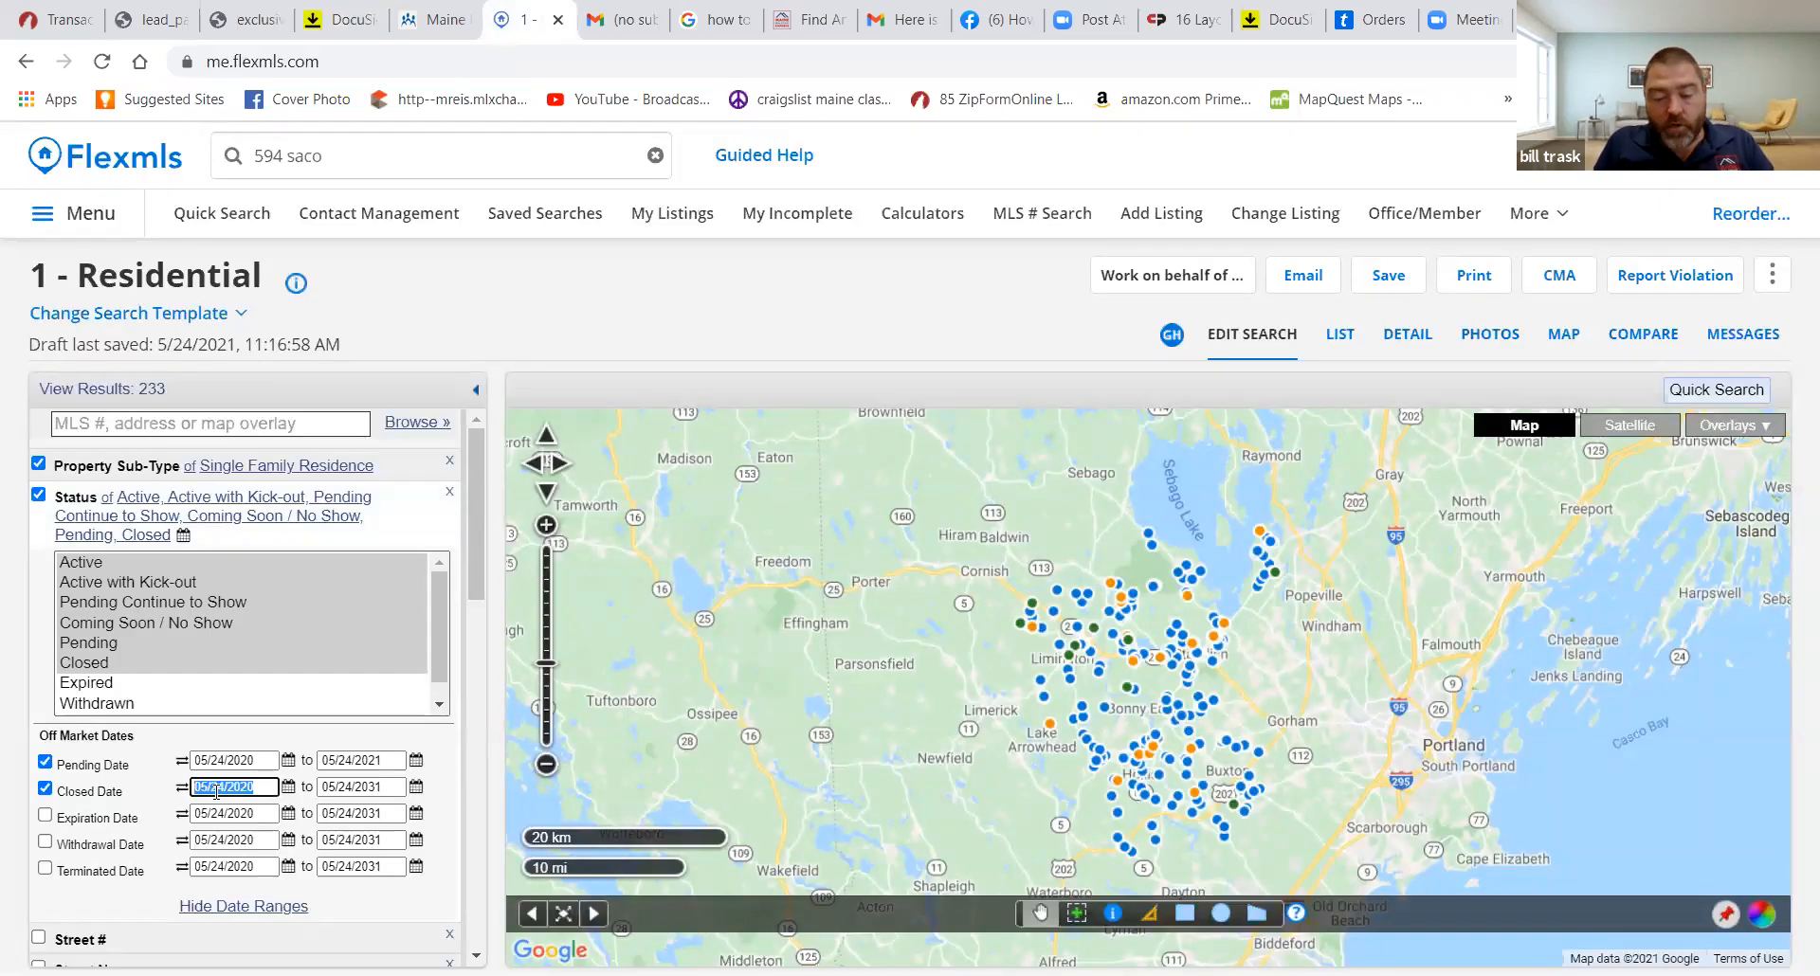
text(5/1)
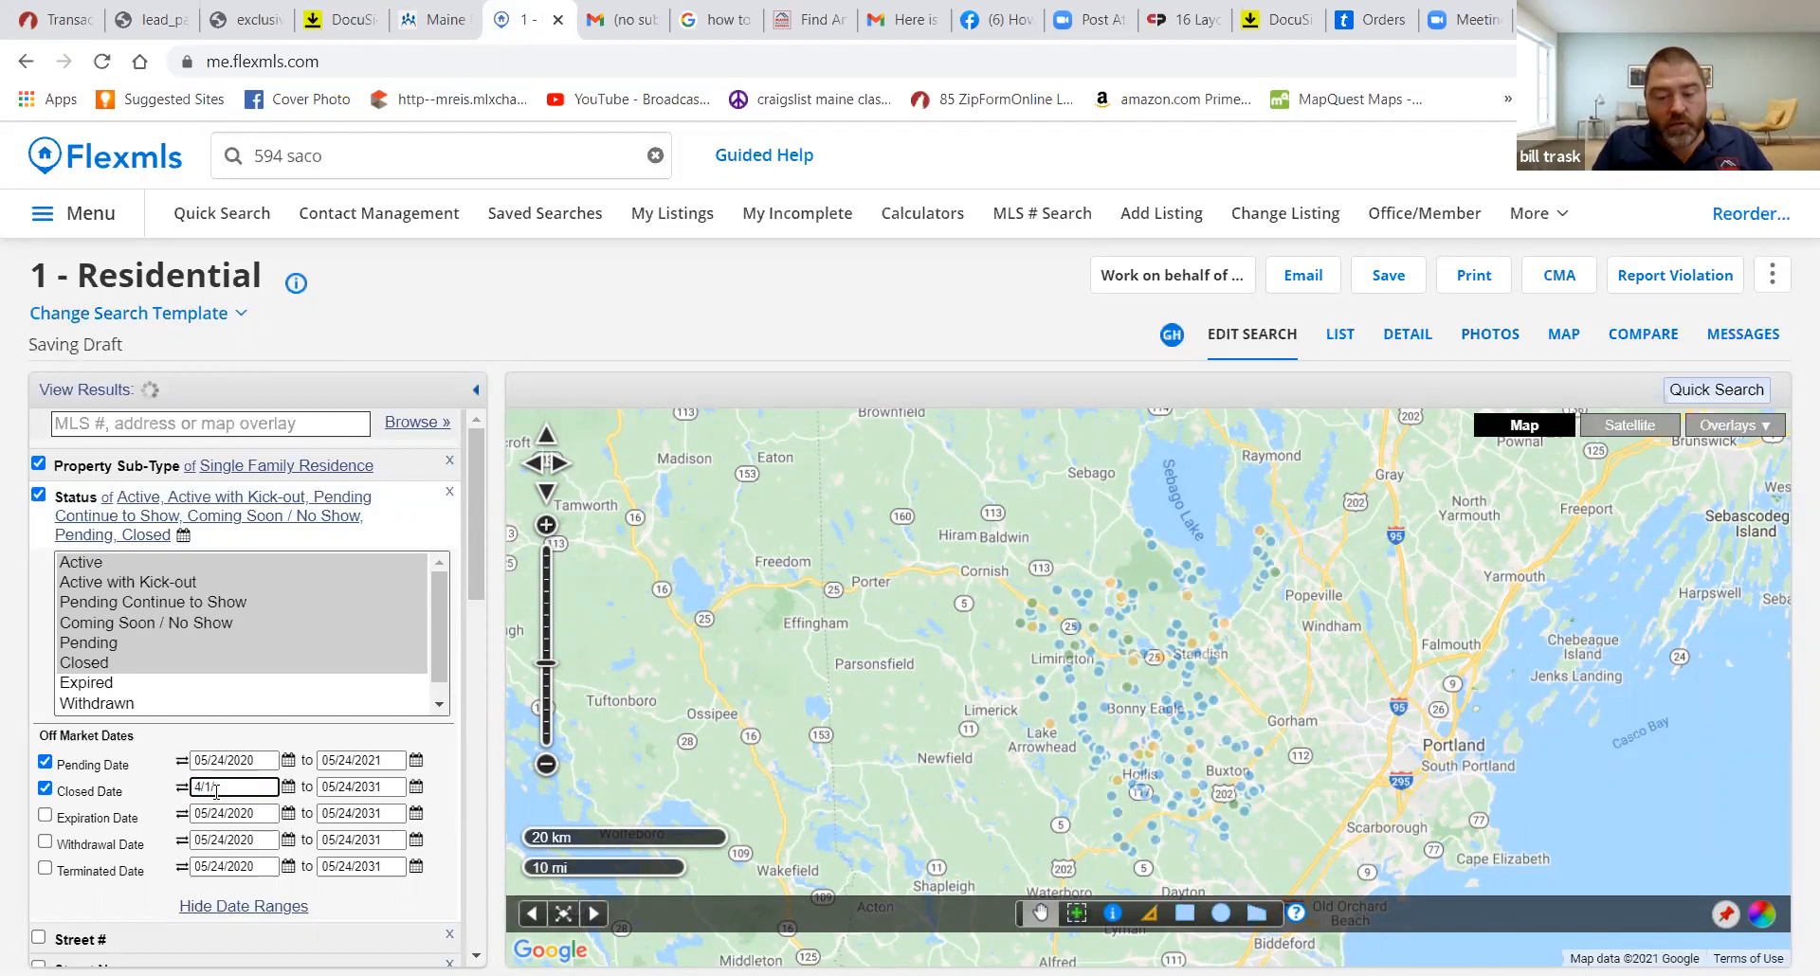
text(/)
text(21)
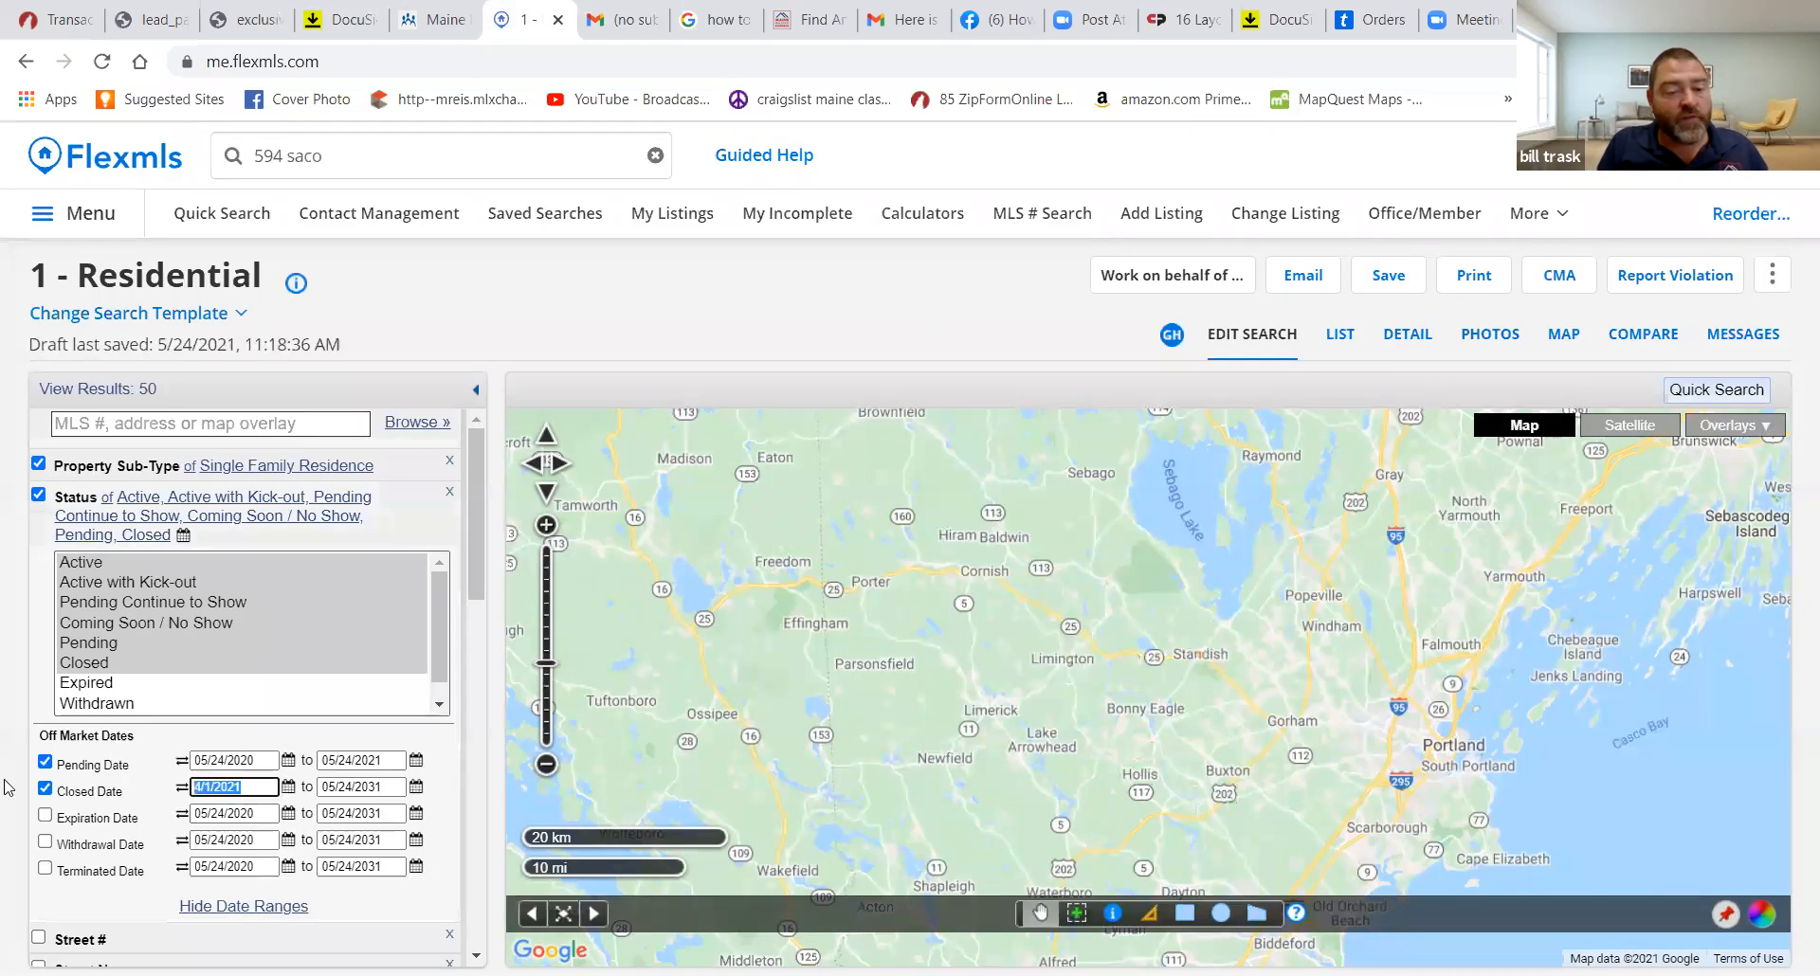
Set the start of the Closed Date range to 5/1/21
text(5/1)
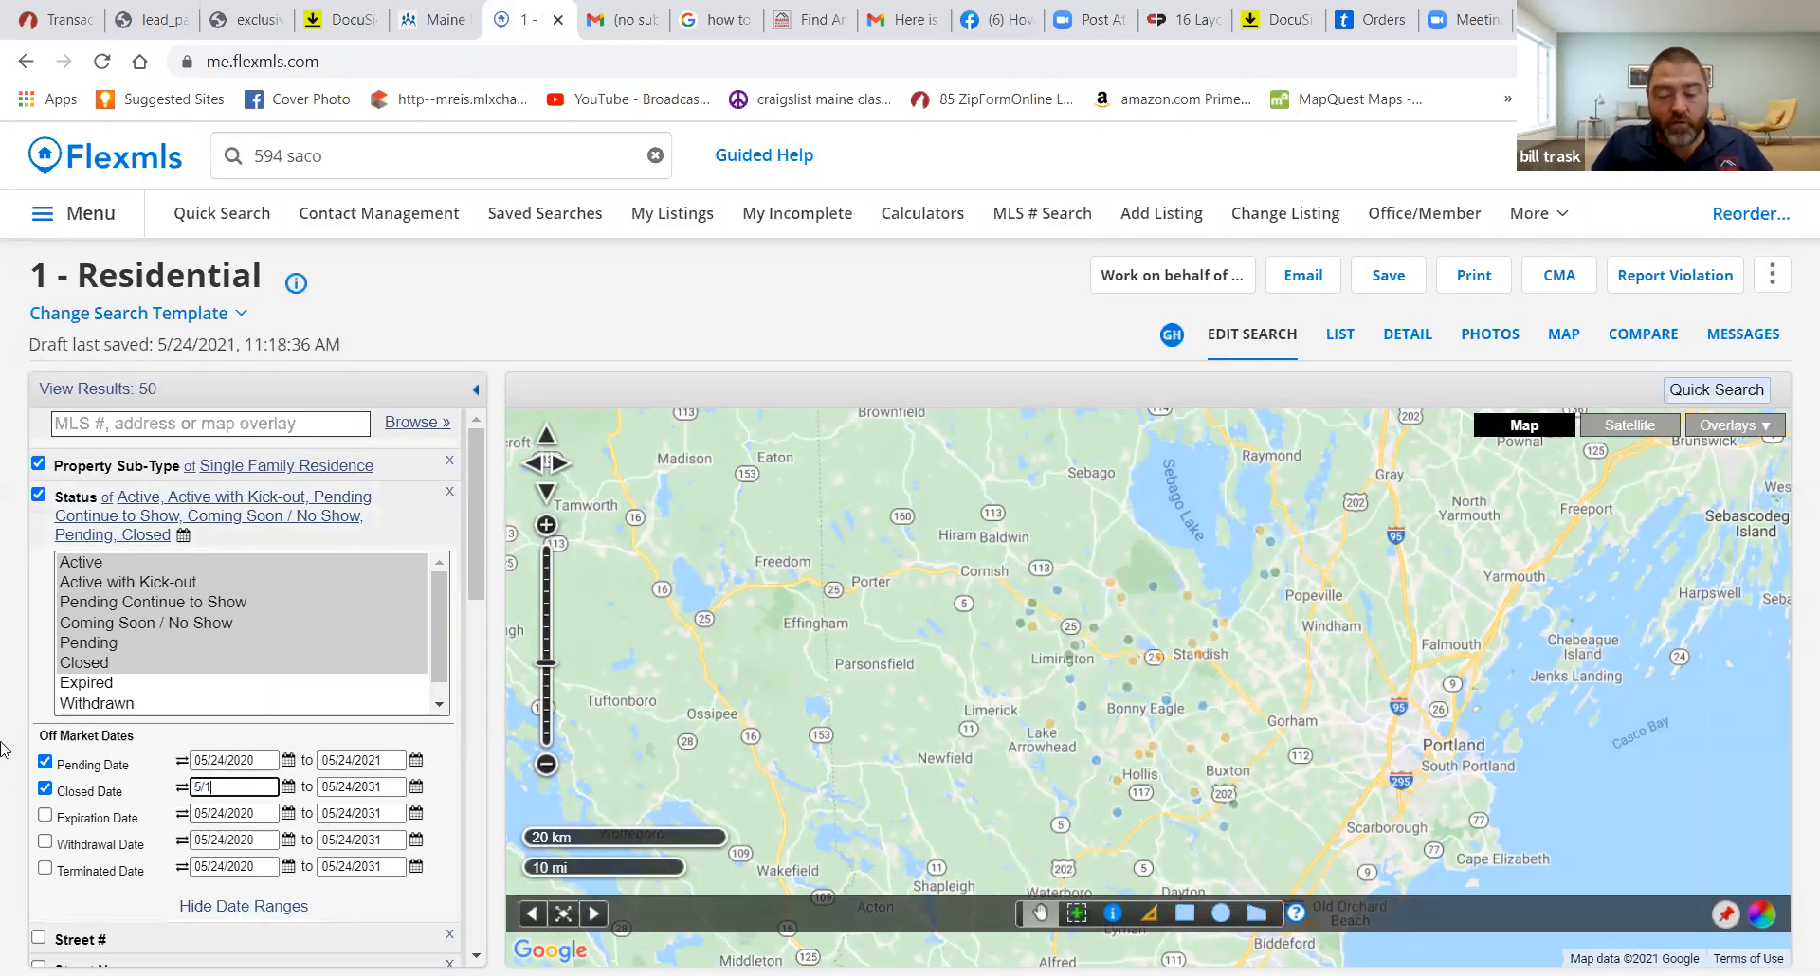
text(/21)
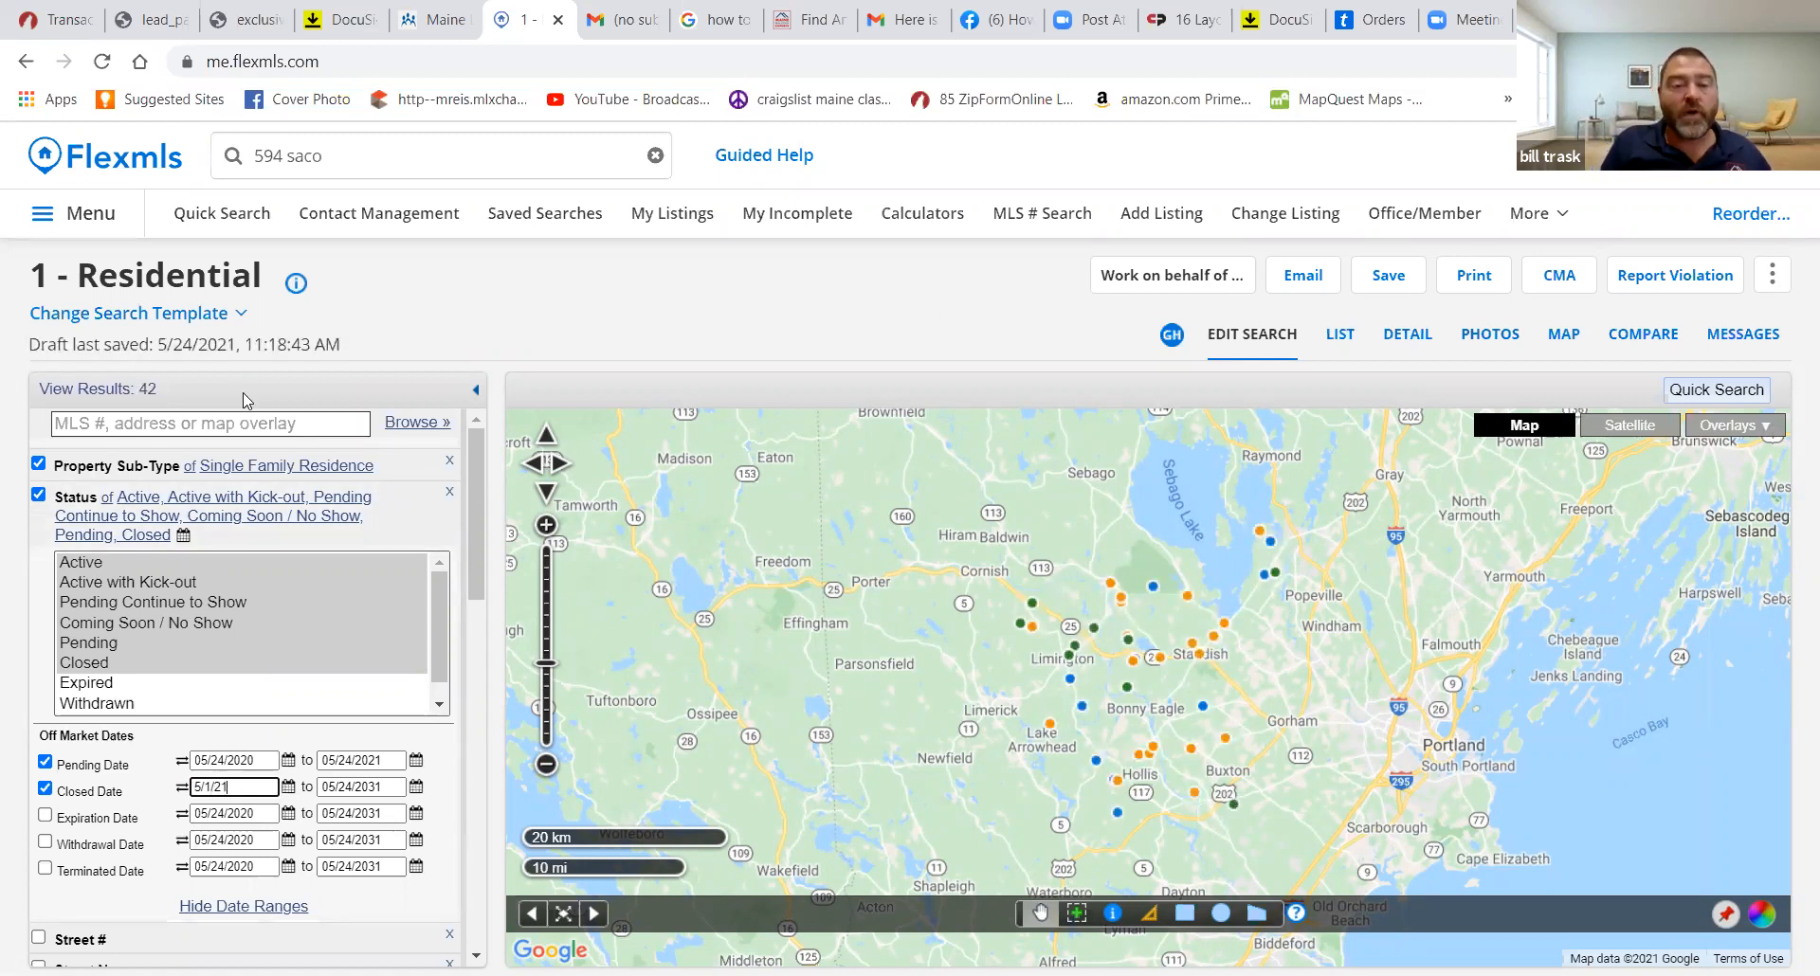
Limit the Year Built criterion to a range from 1940 to 2021
drag(477, 548, 475, 734)
click(101, 758)
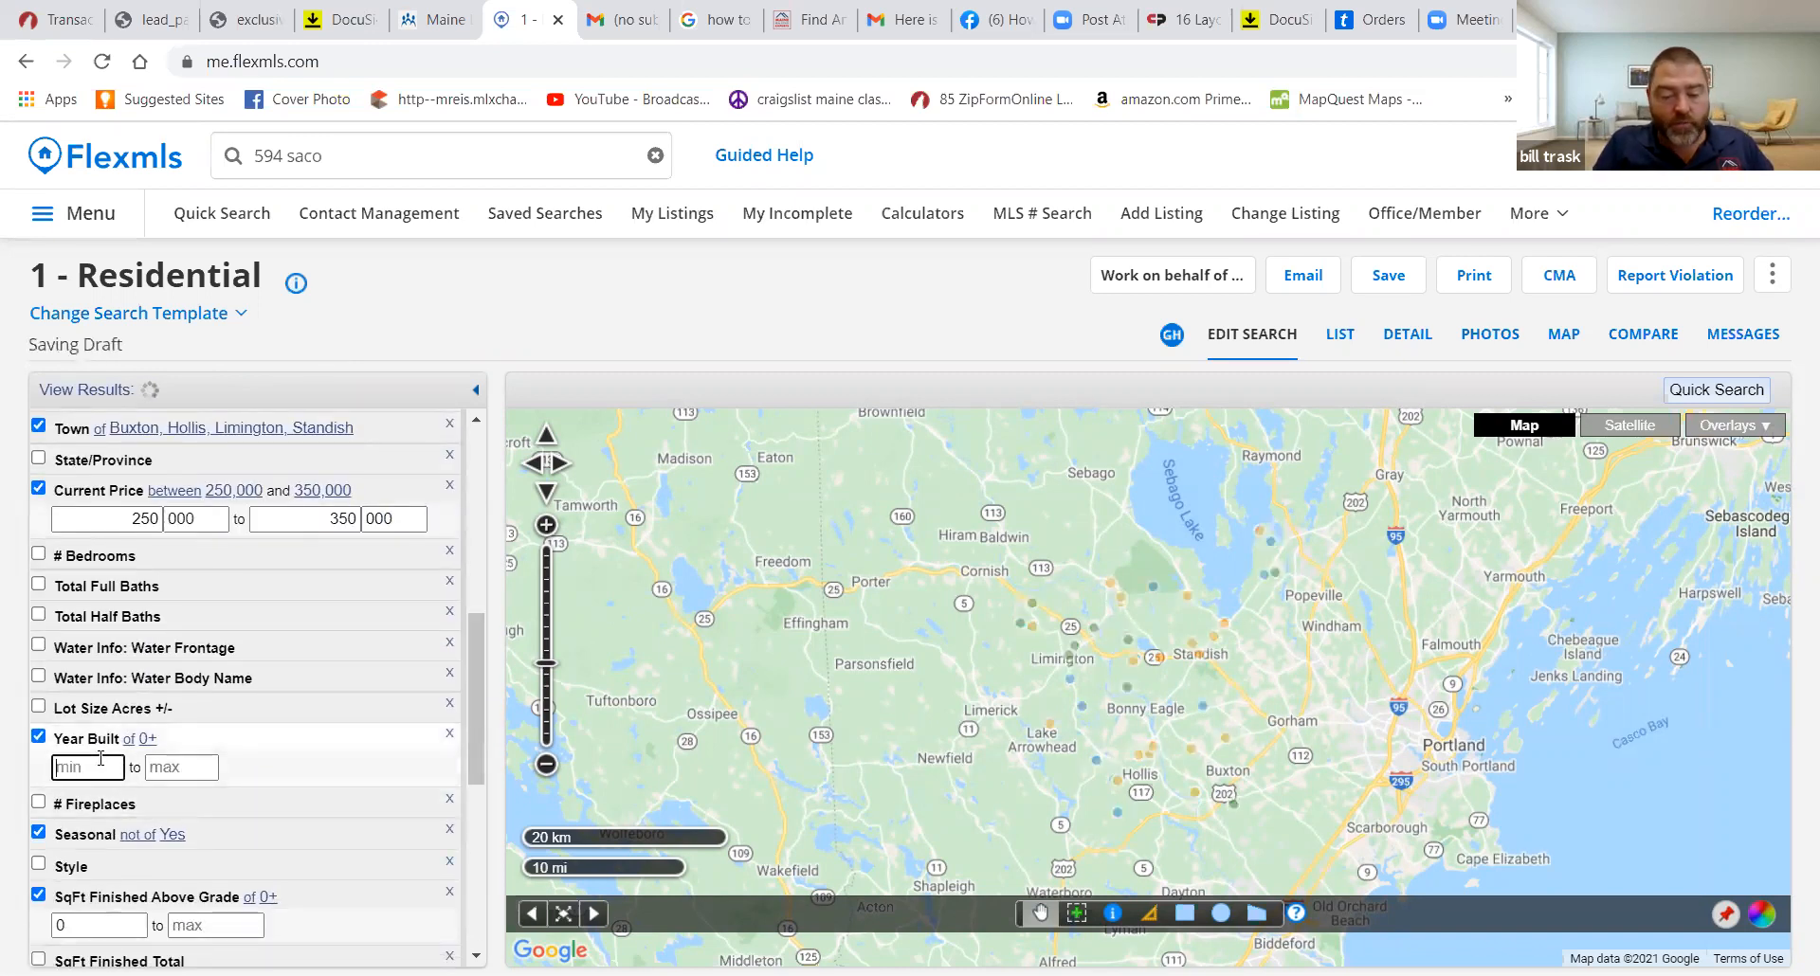
text(1)
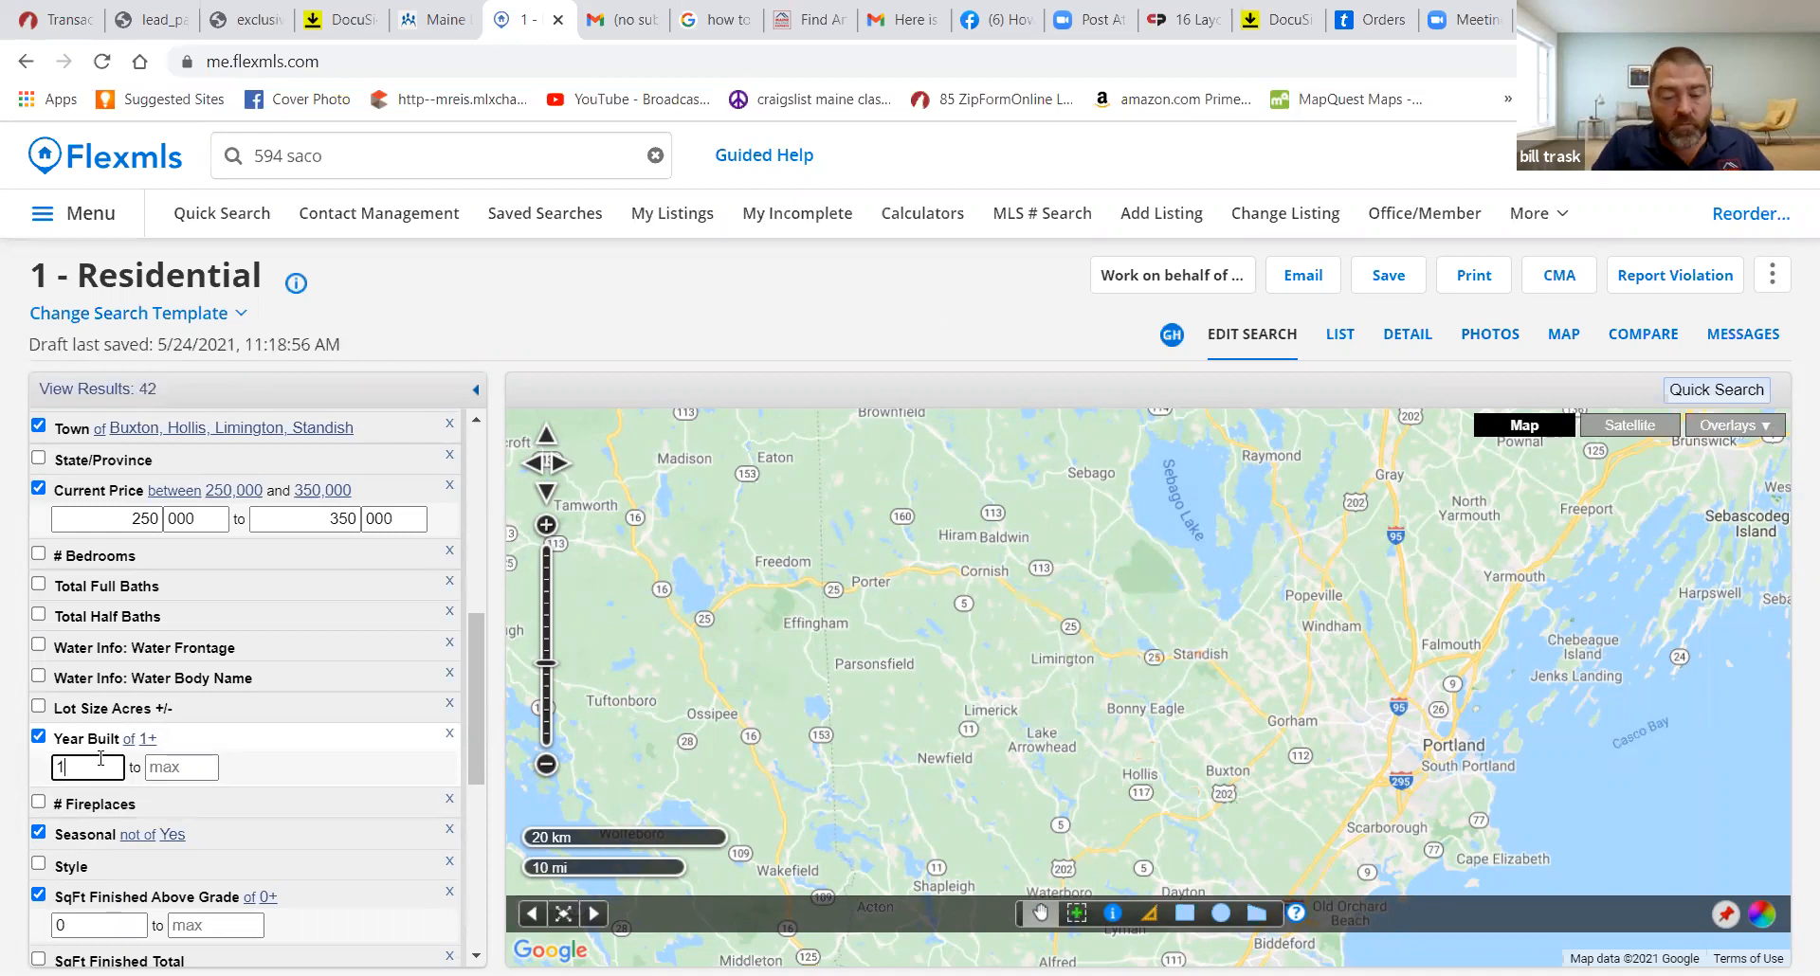
text(940)
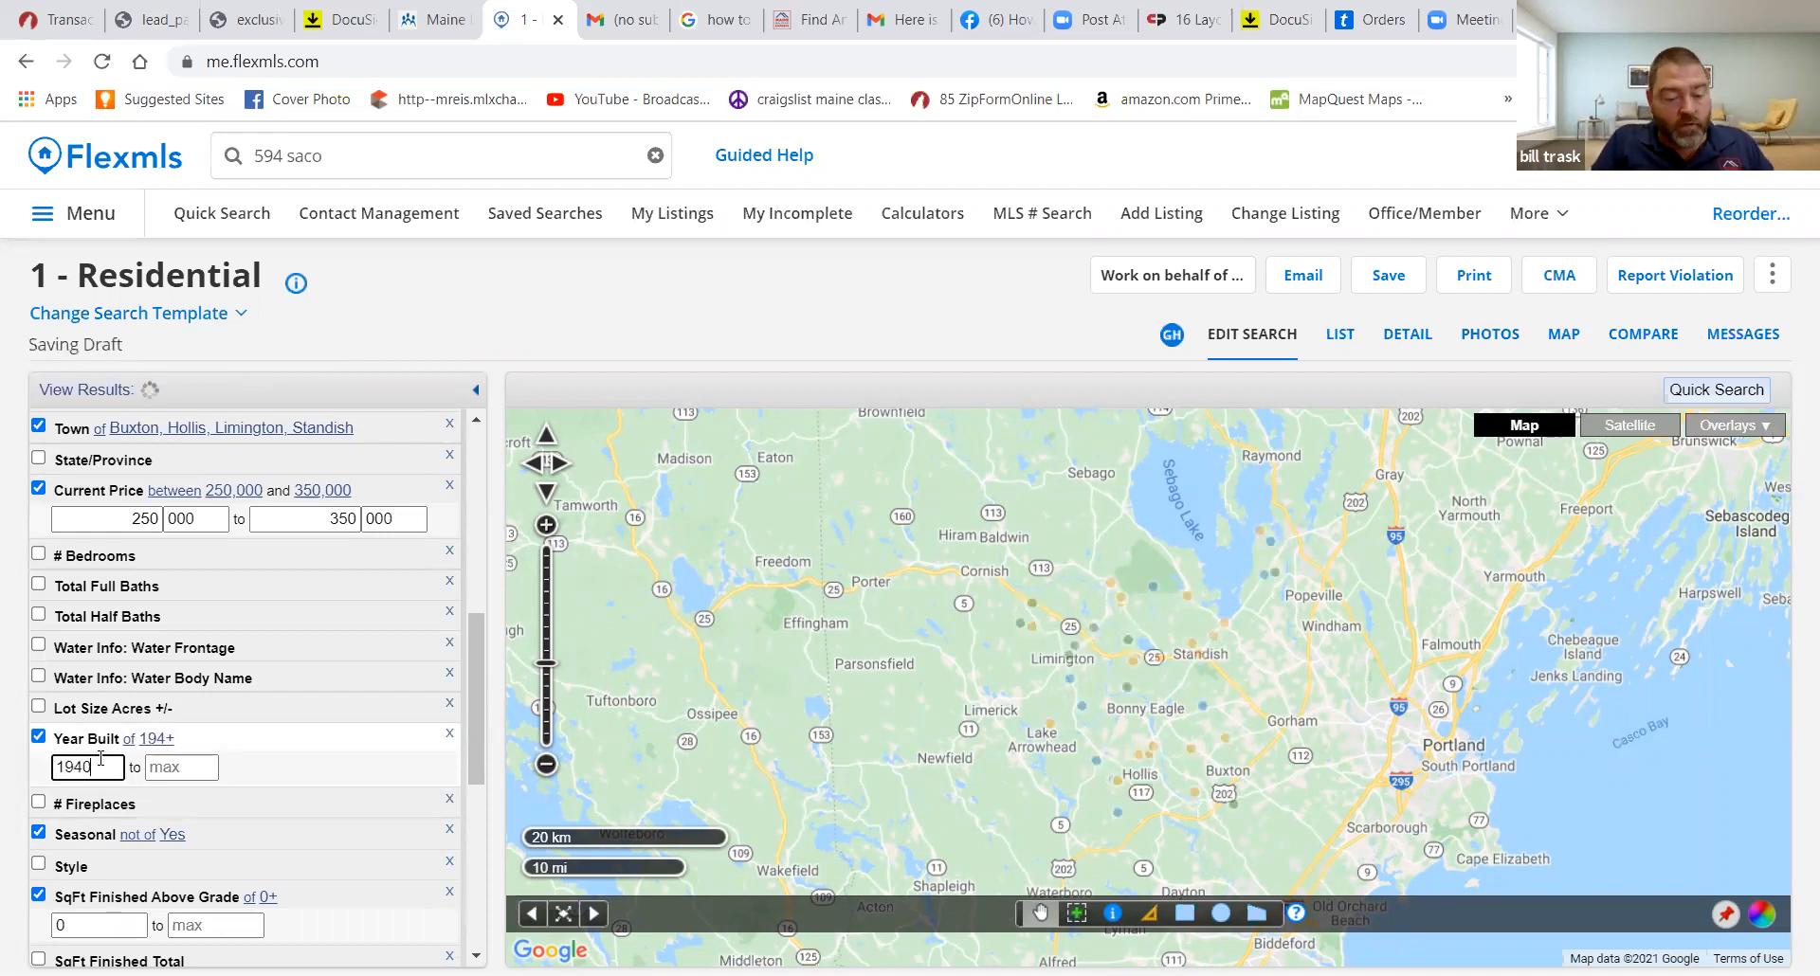
key(Tab)
text(2021)
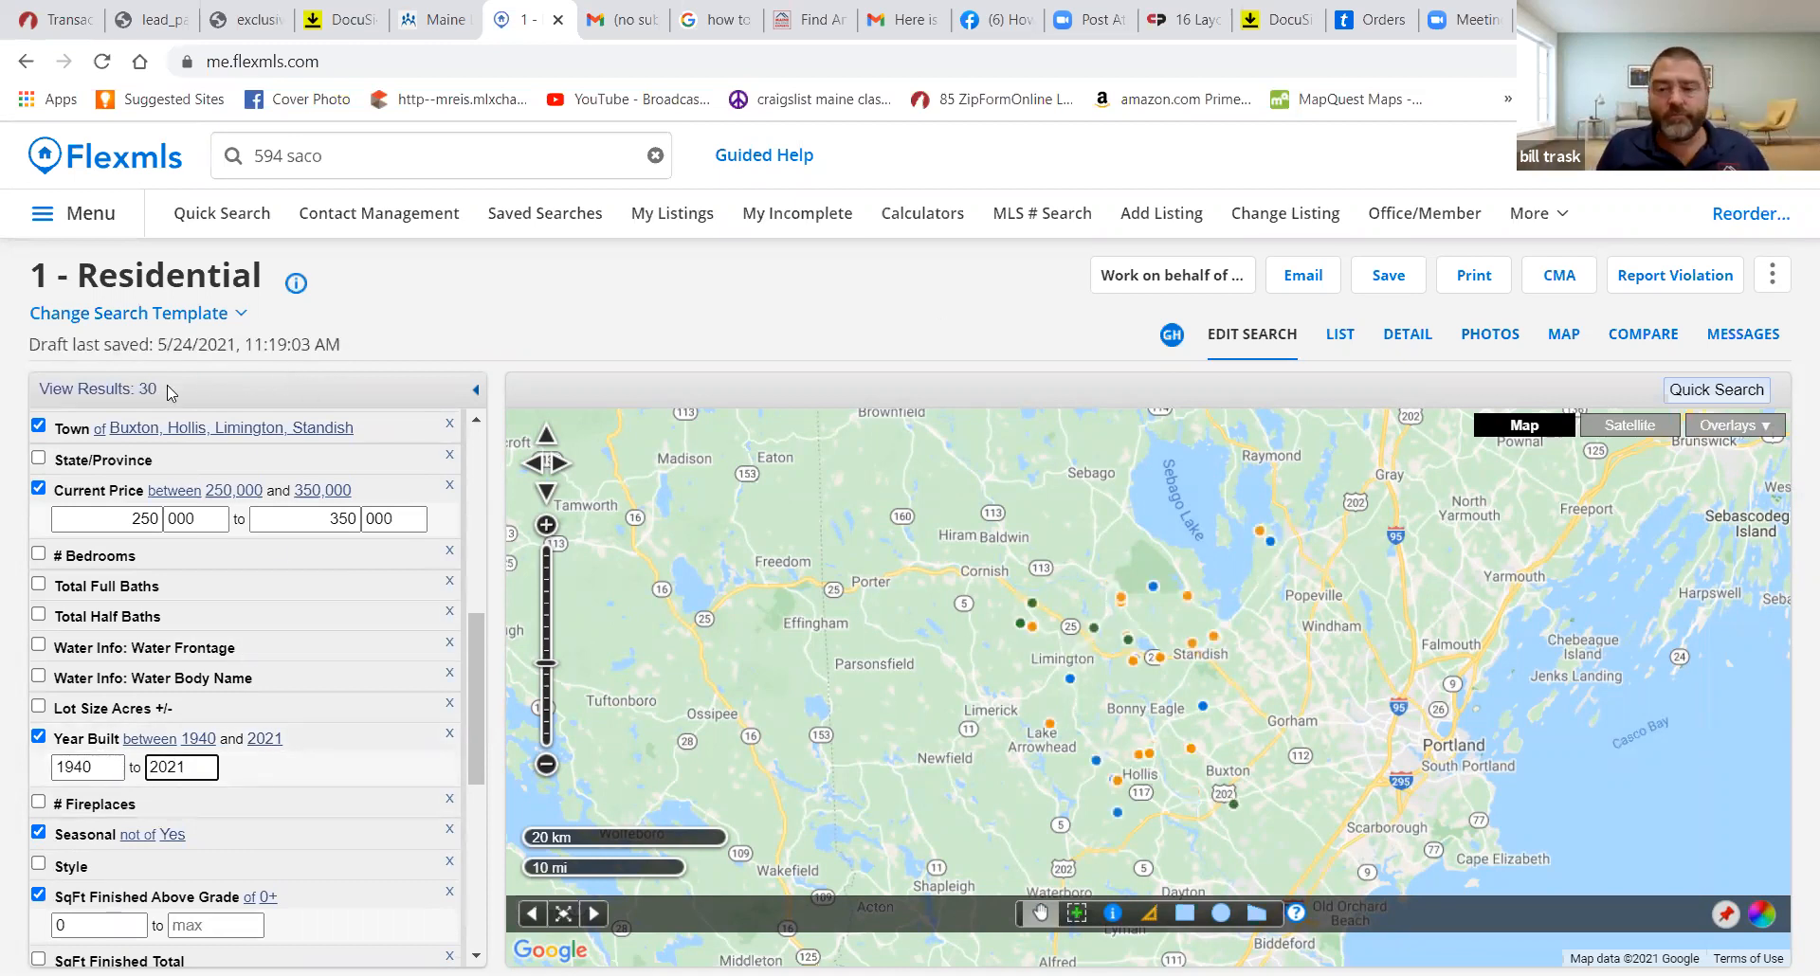
Show the matching listings as a list and sort them by status in ascending order
click(1339, 340)
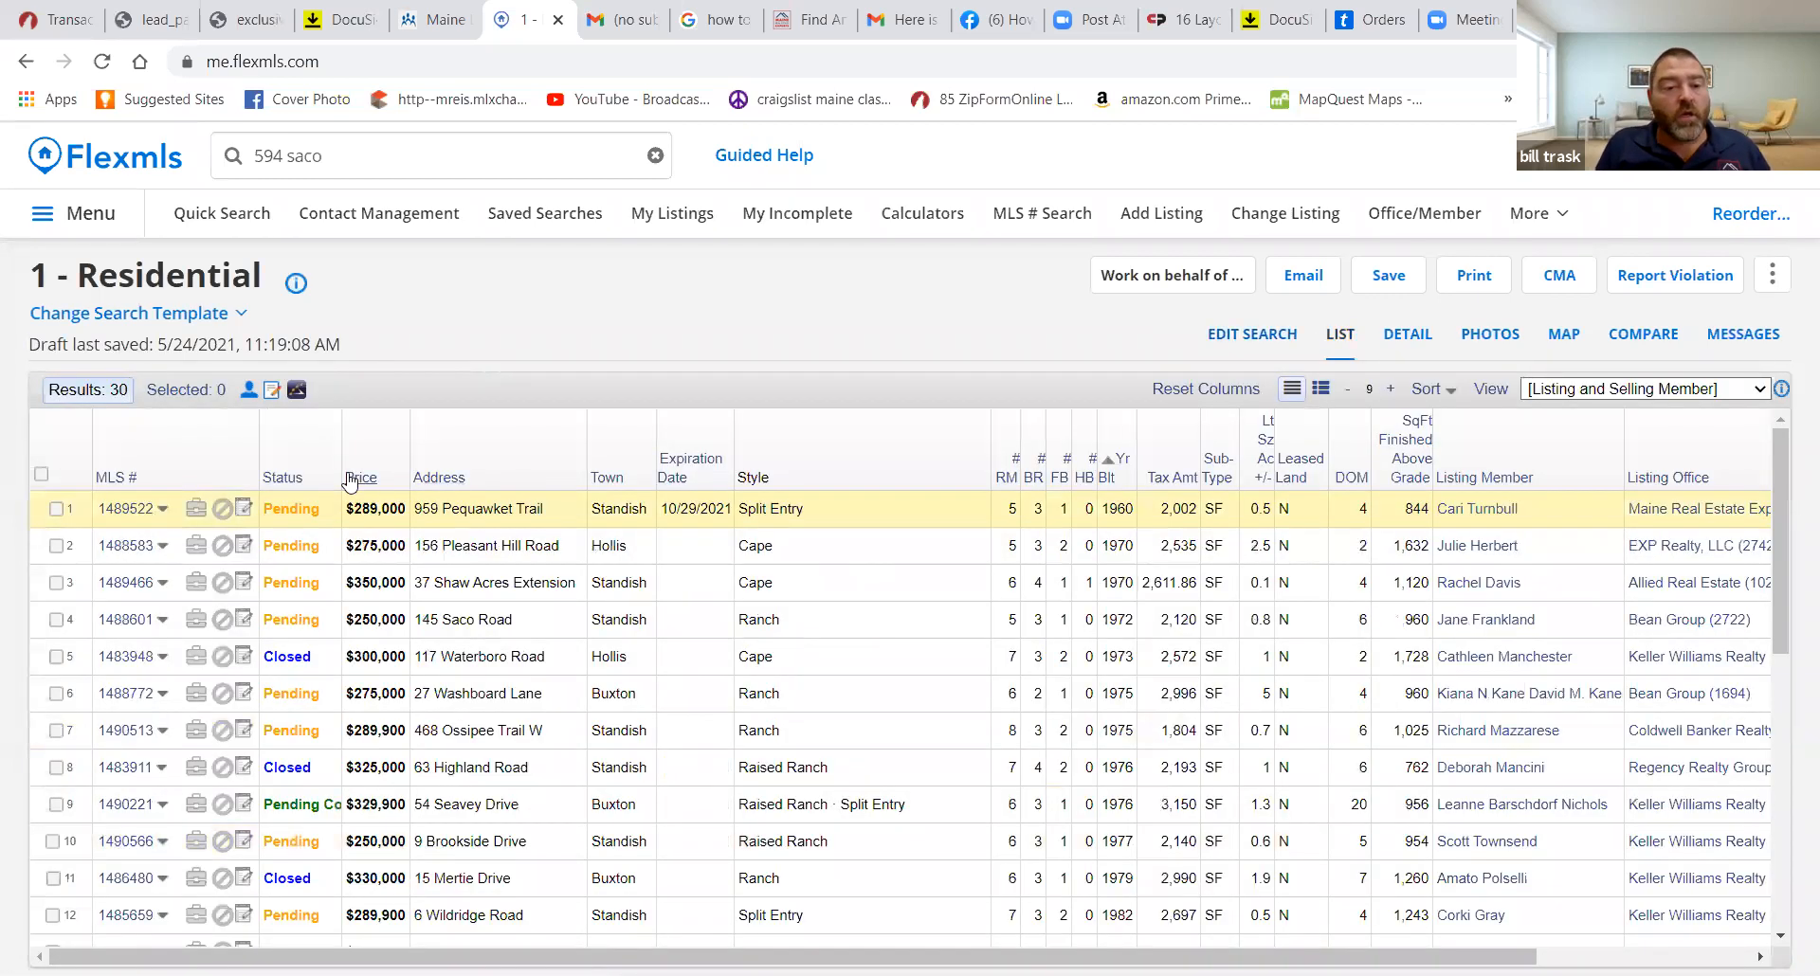
click(288, 484)
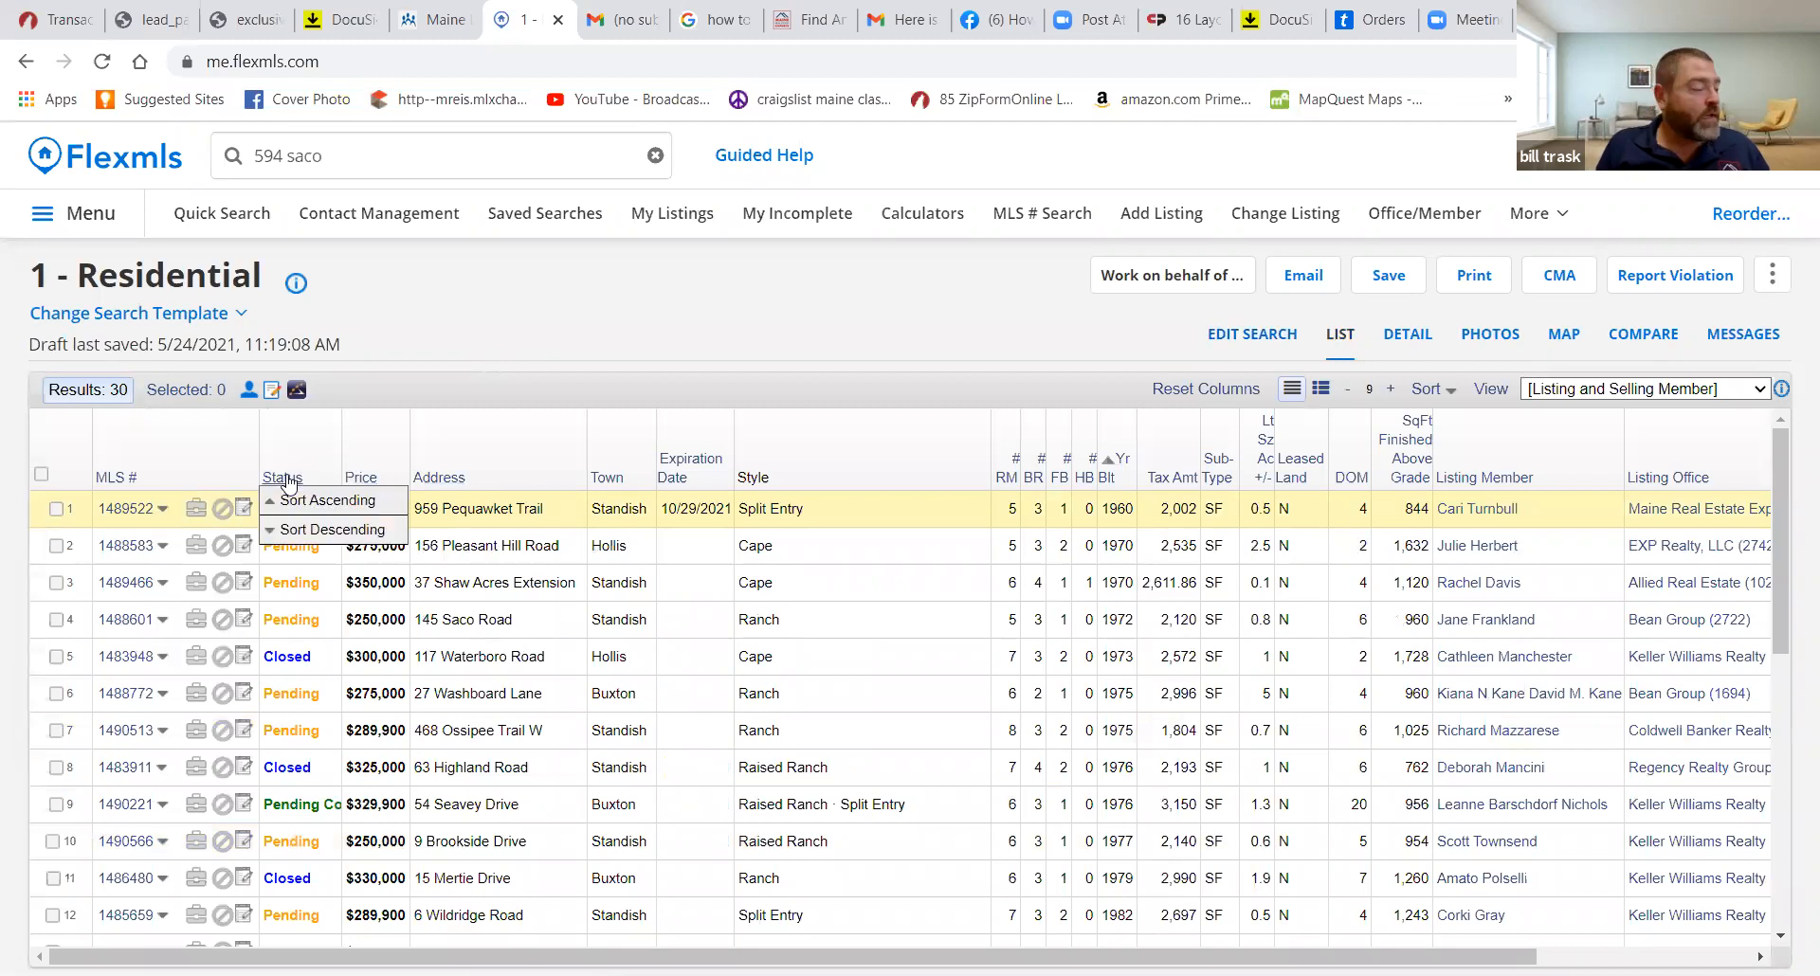
click(314, 501)
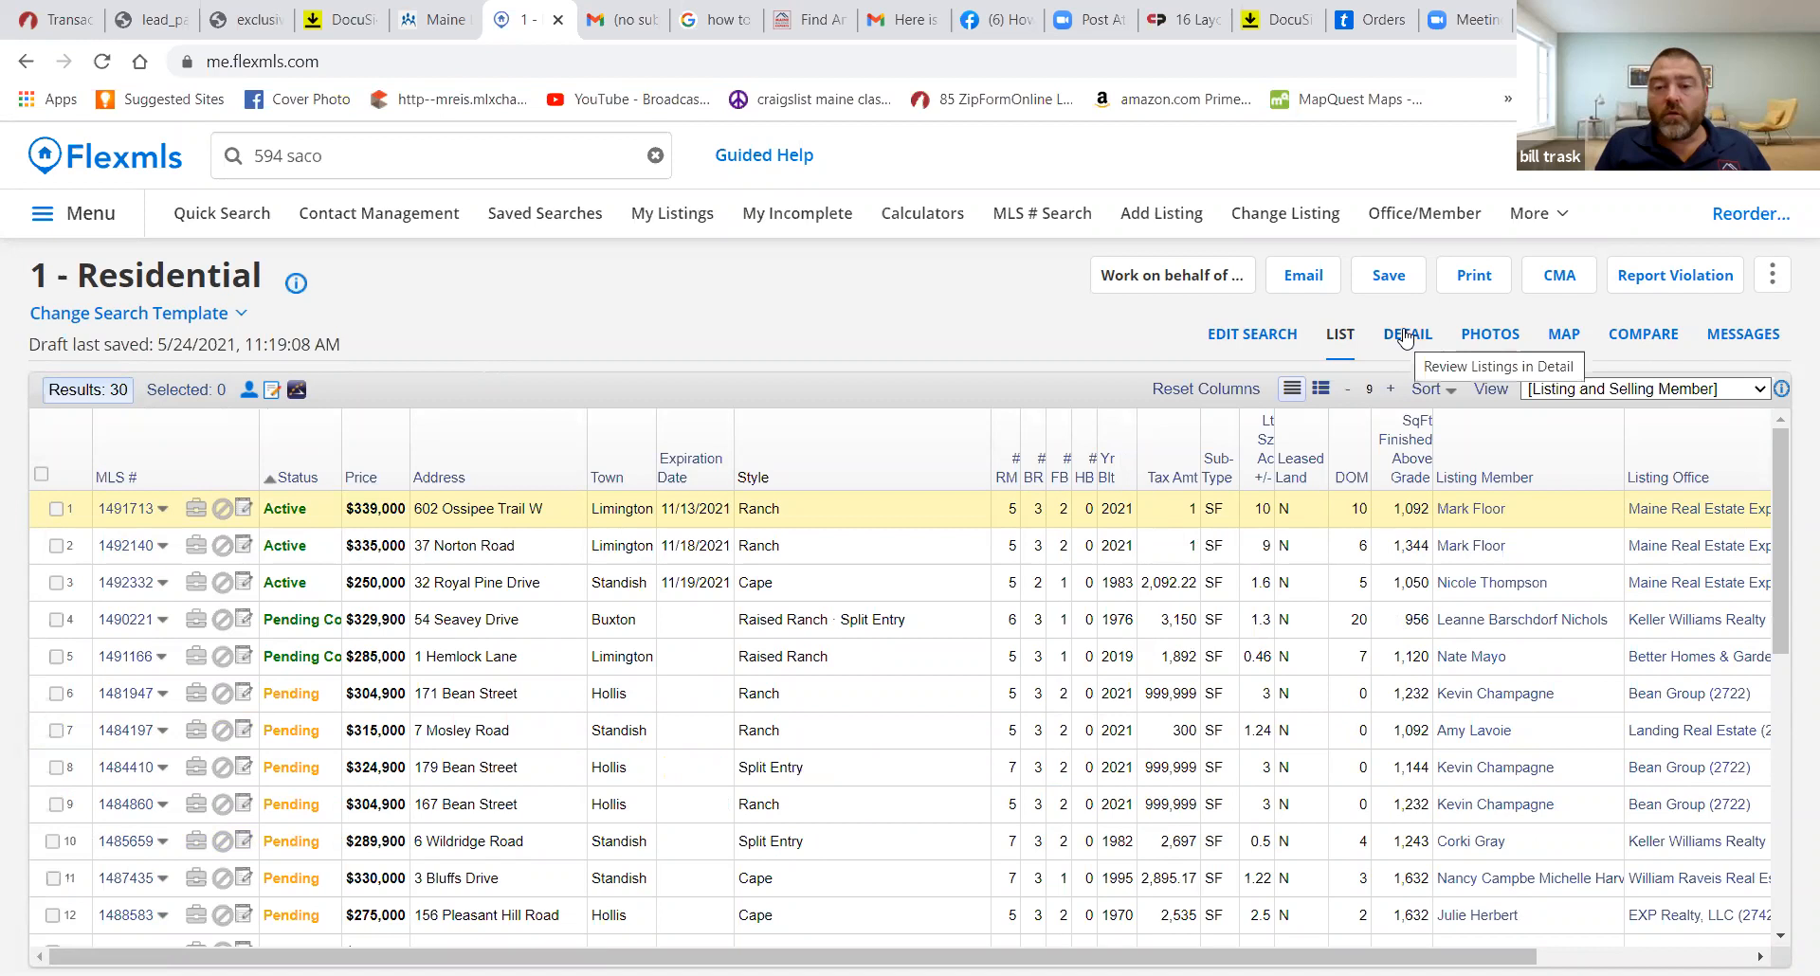
Create a Statistical CMA from all the search results, averaged by SqFt Finished Total and grouped by Status, and view the report
click(1557, 278)
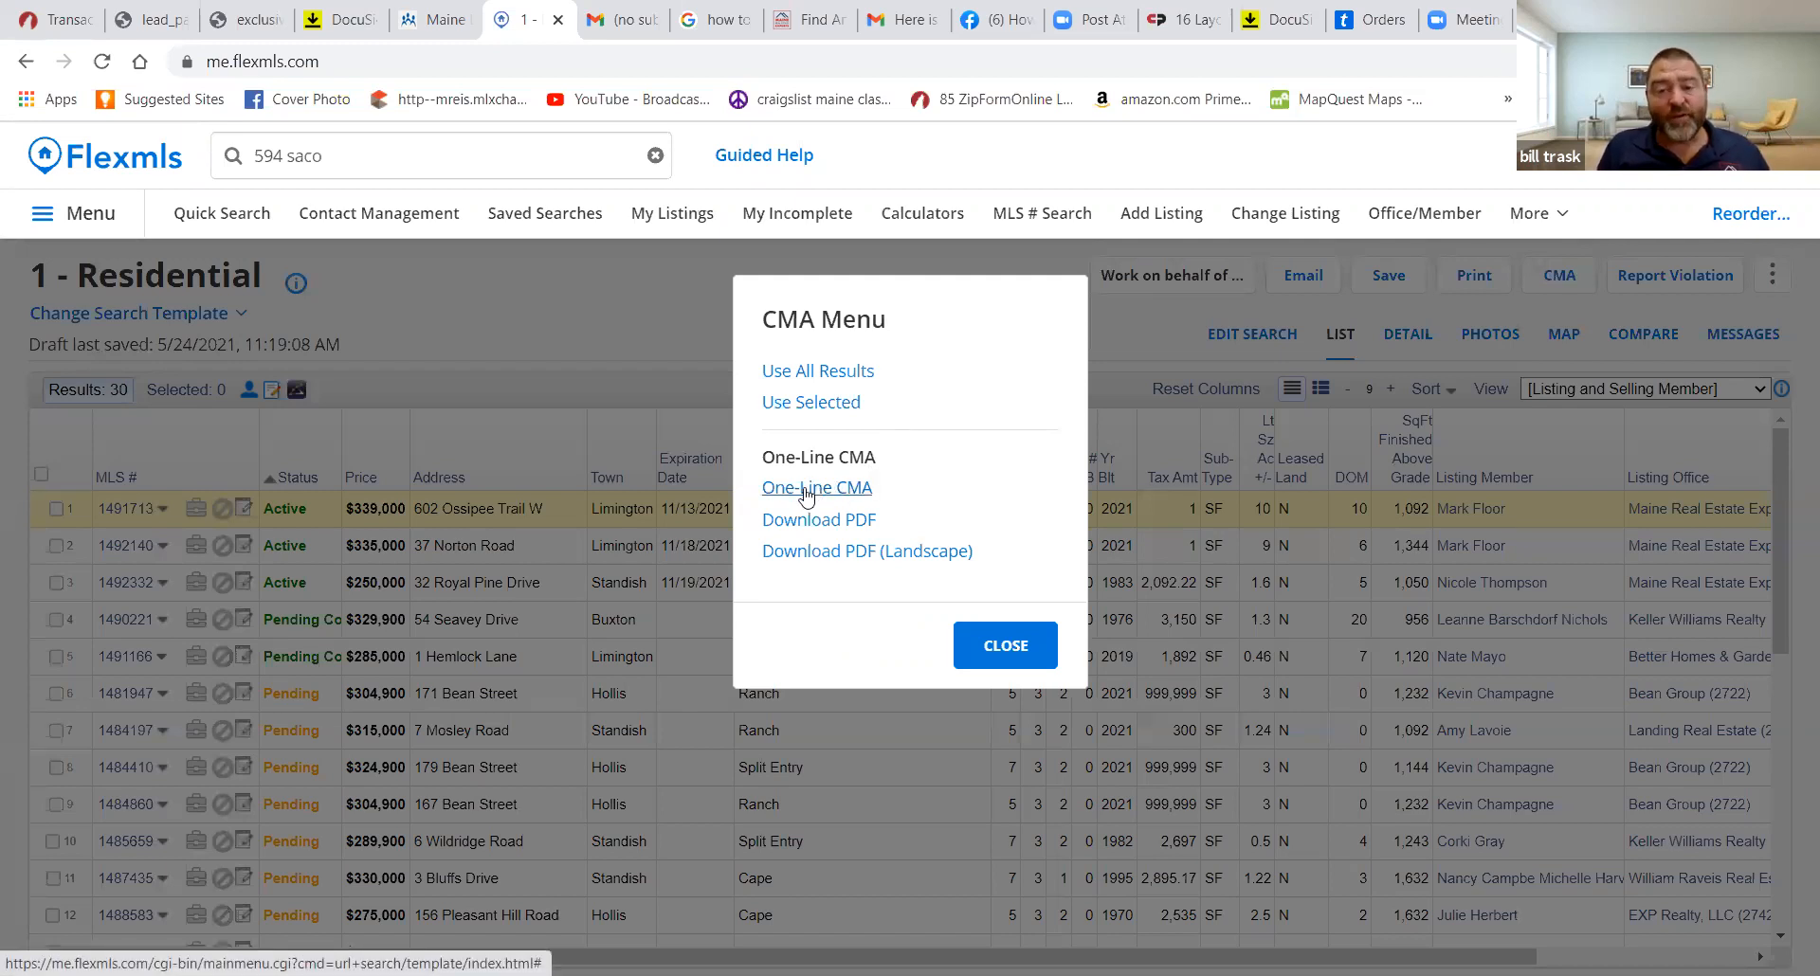
click(812, 379)
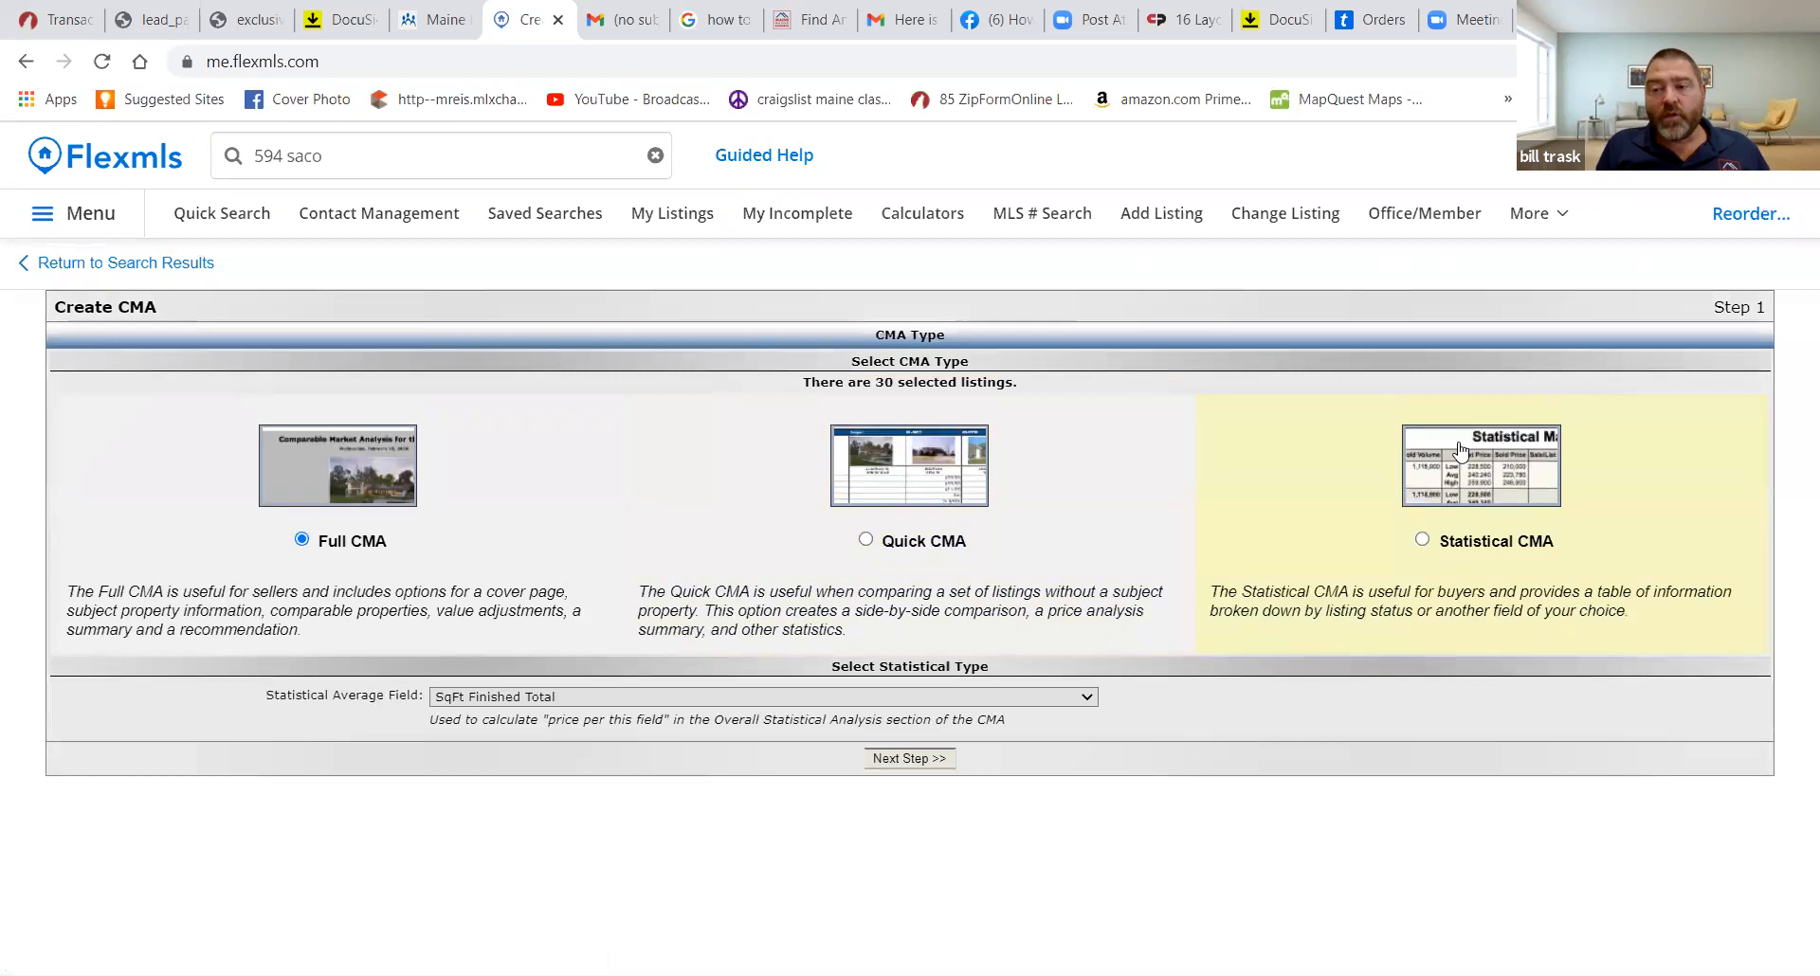
click(1510, 502)
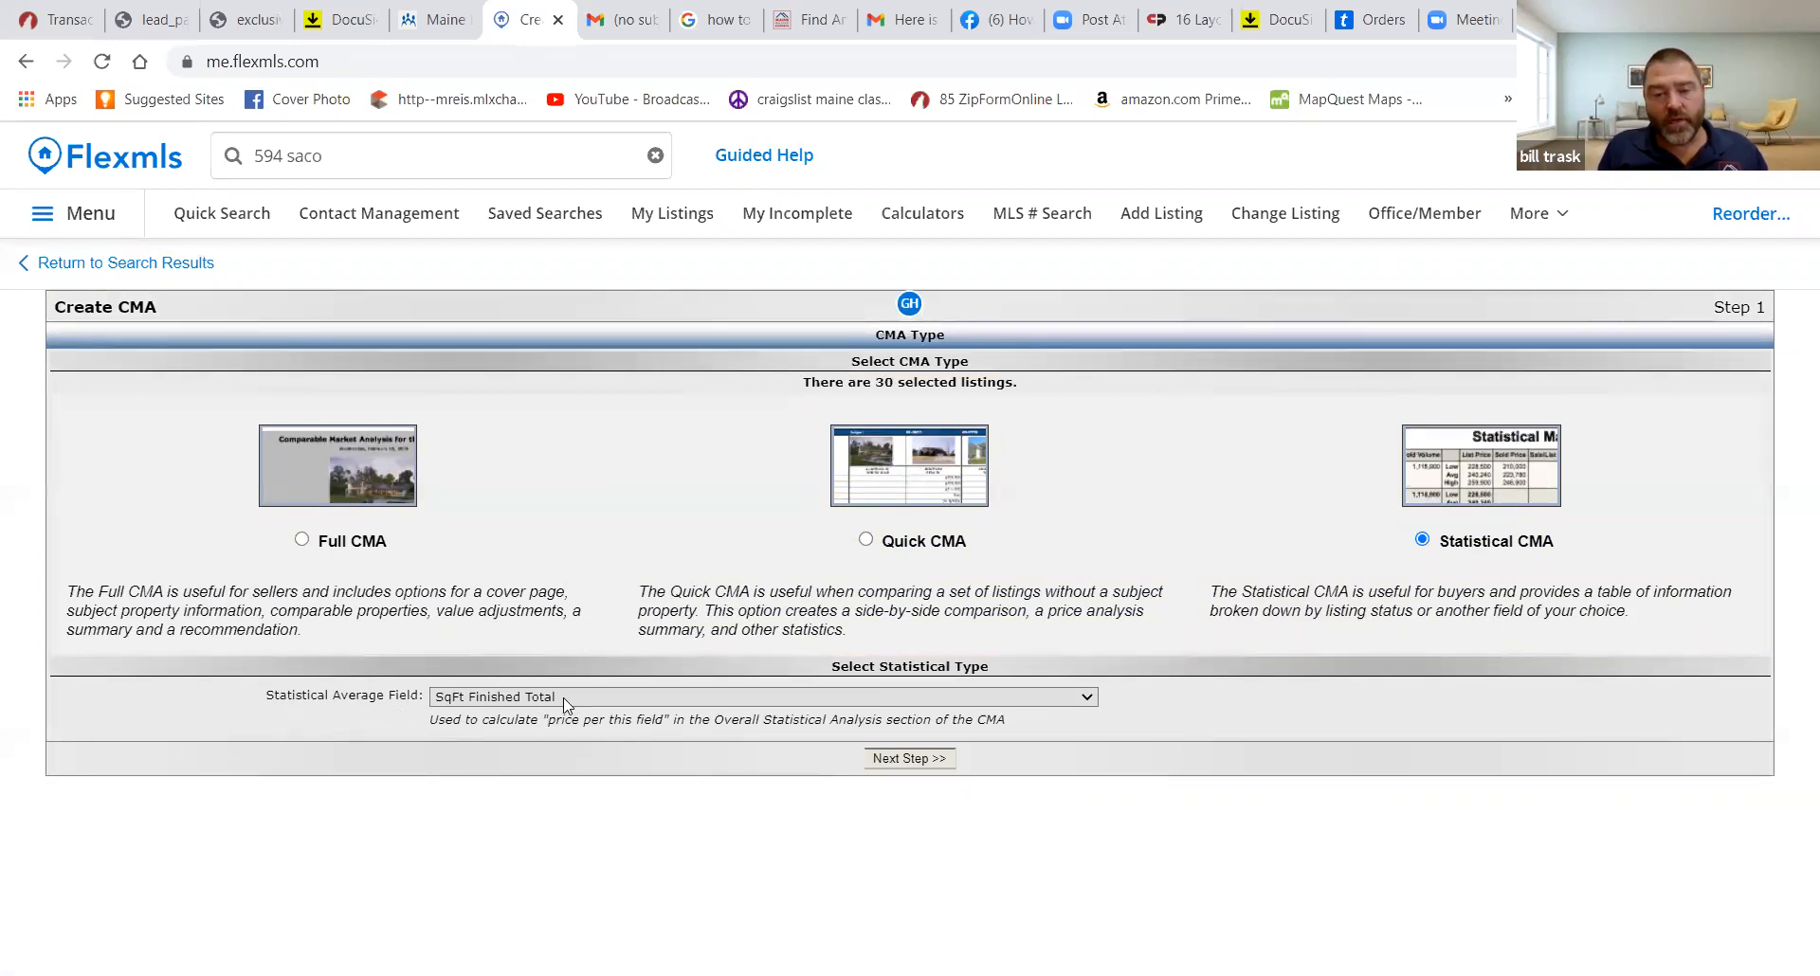
click(905, 762)
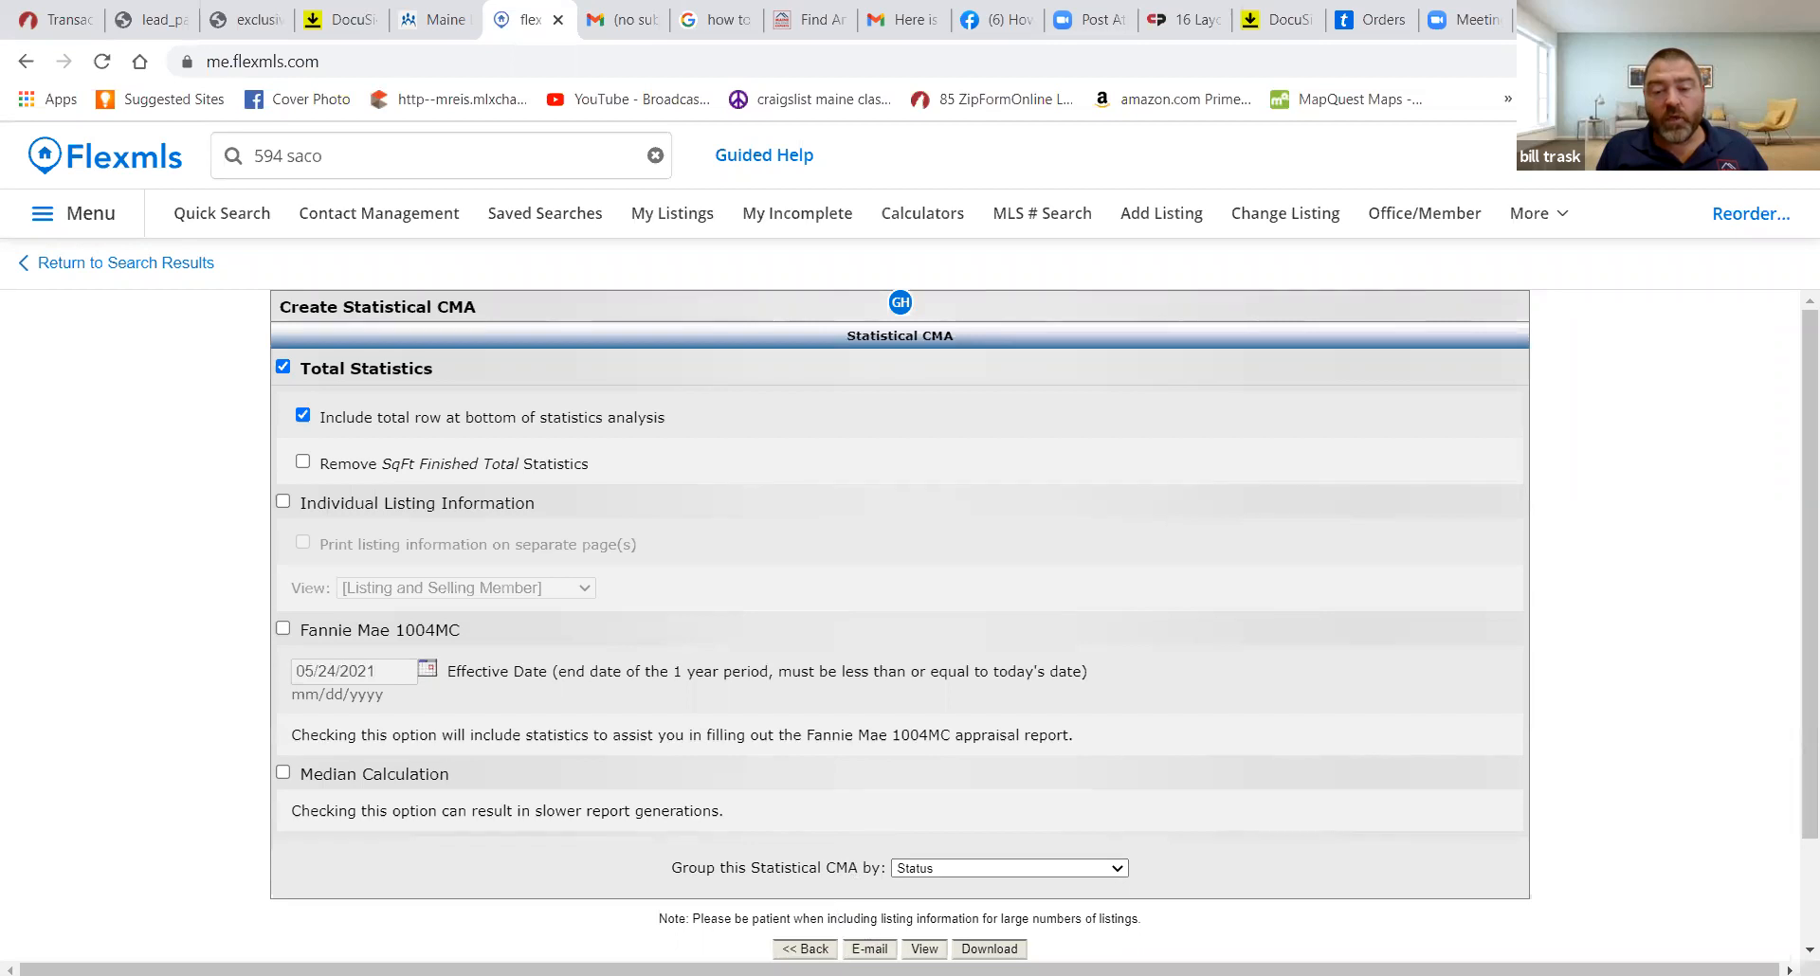
click(924, 948)
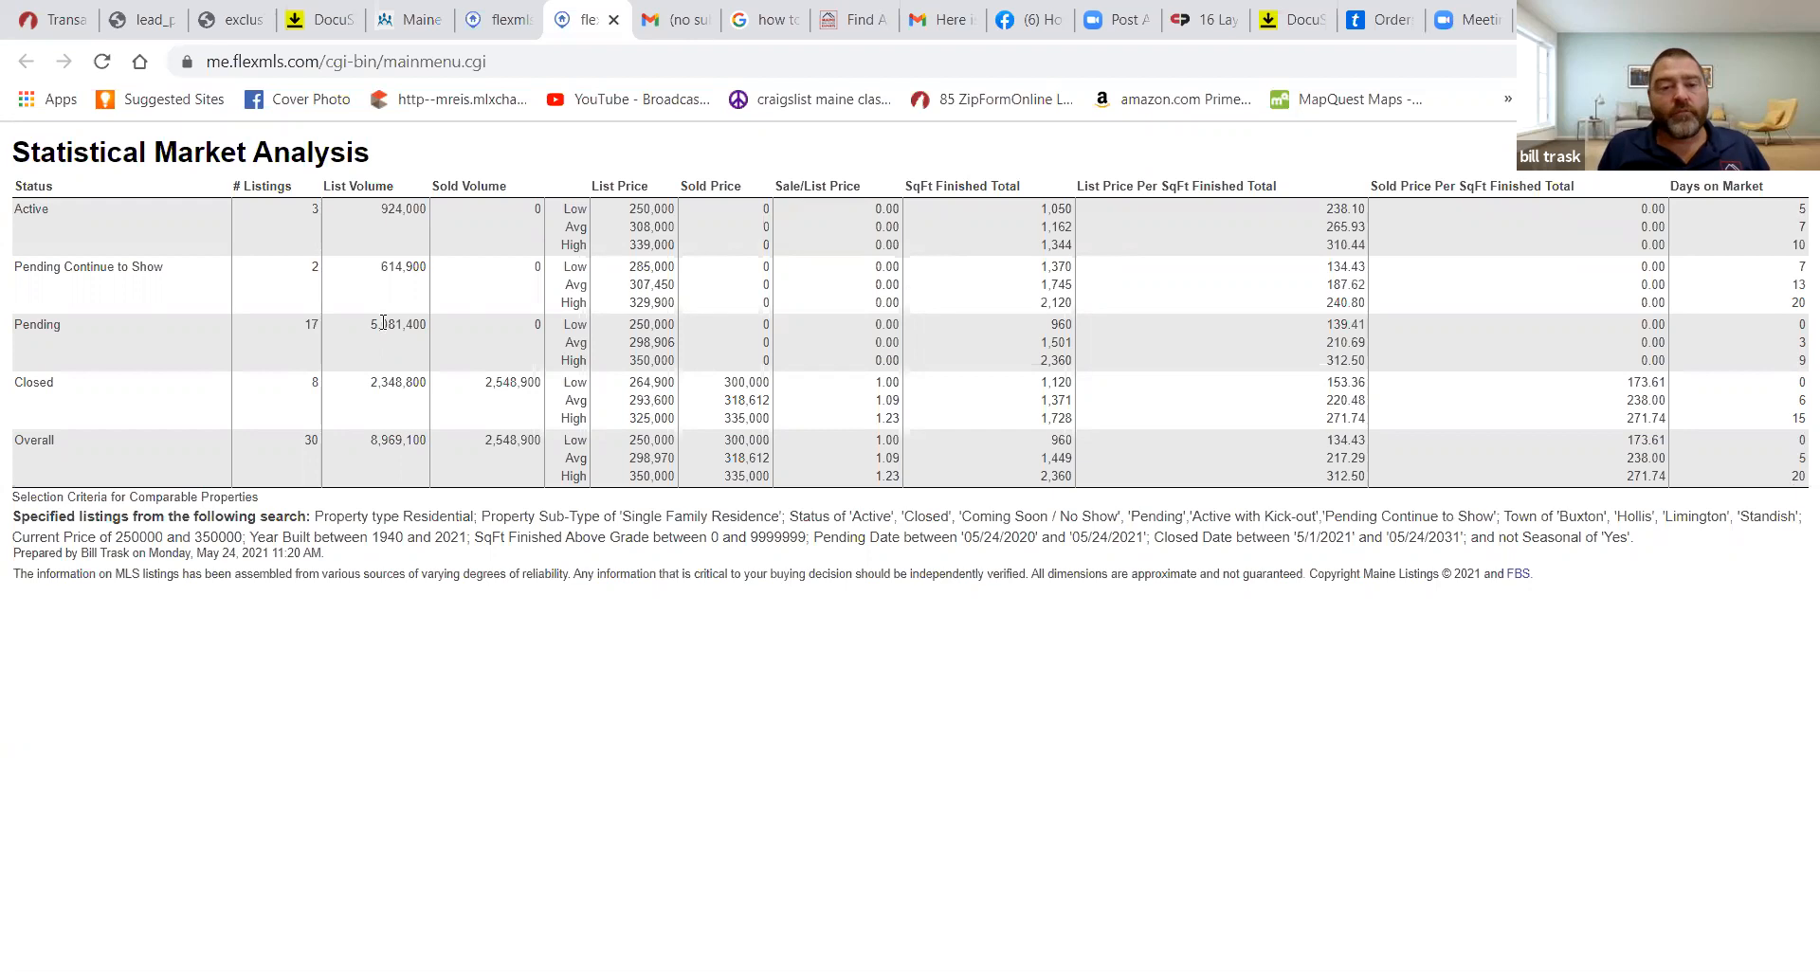
Print one color copy of the Statistical Market Analysis report in portrait layout on the VersaLink C7025
right_click(818, 652)
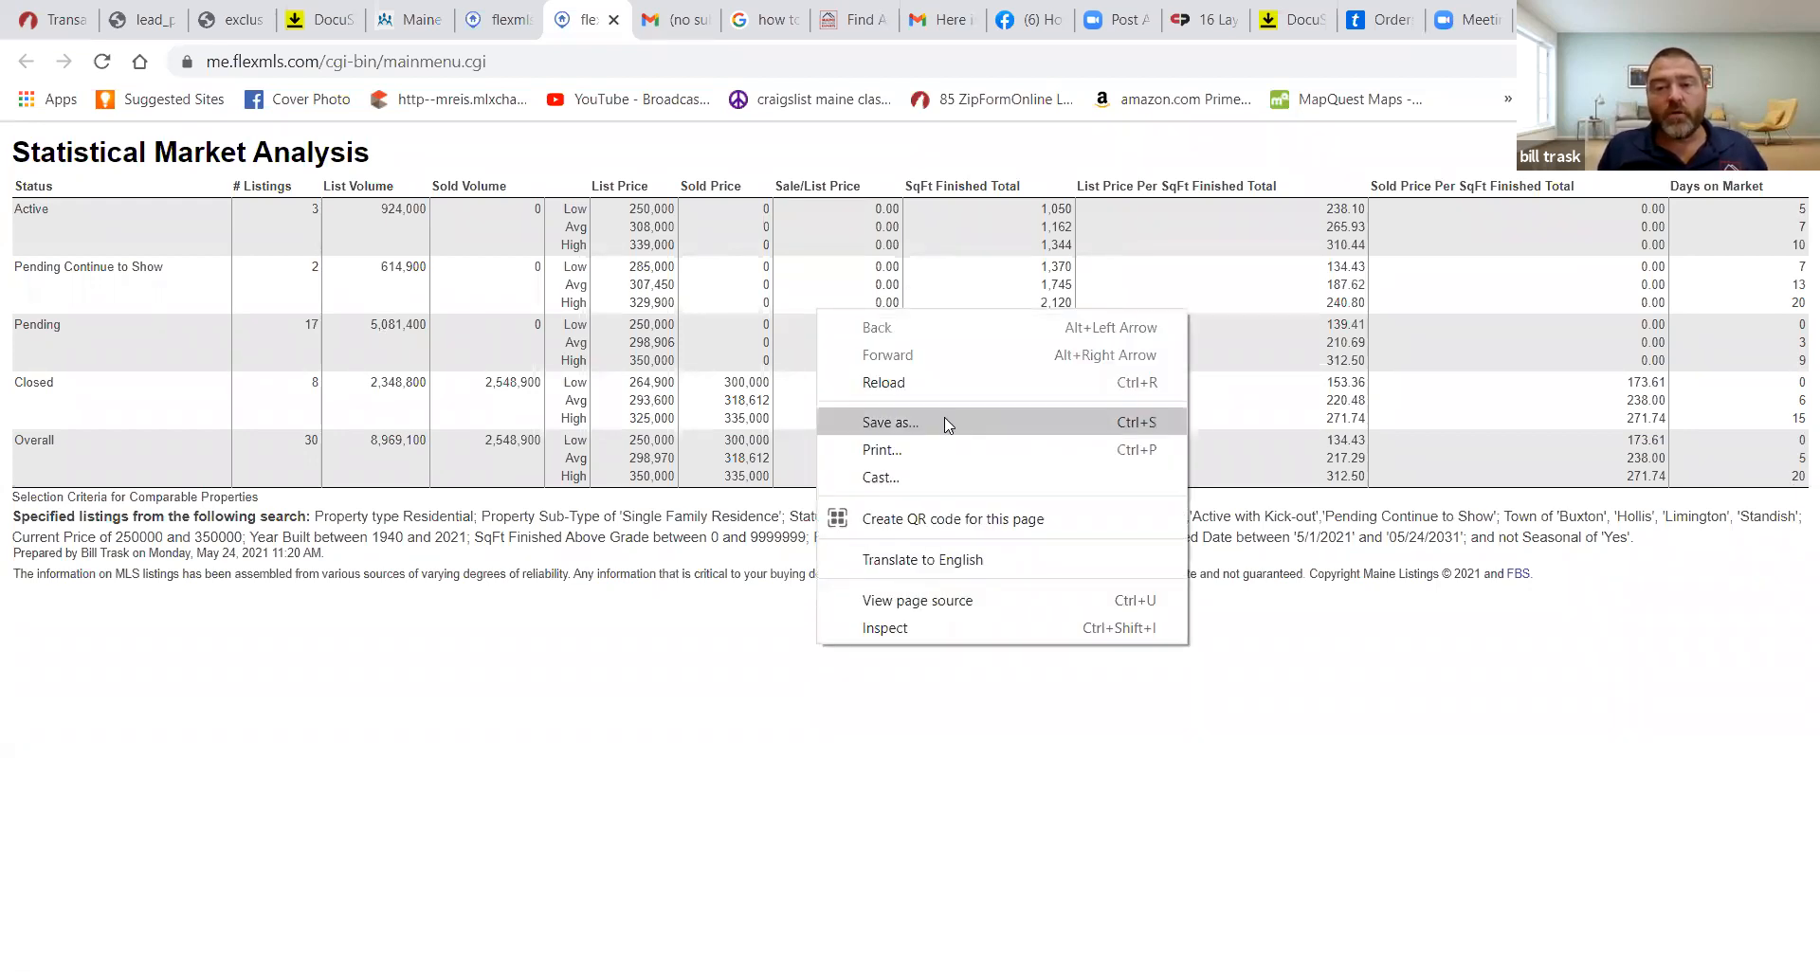
click(936, 449)
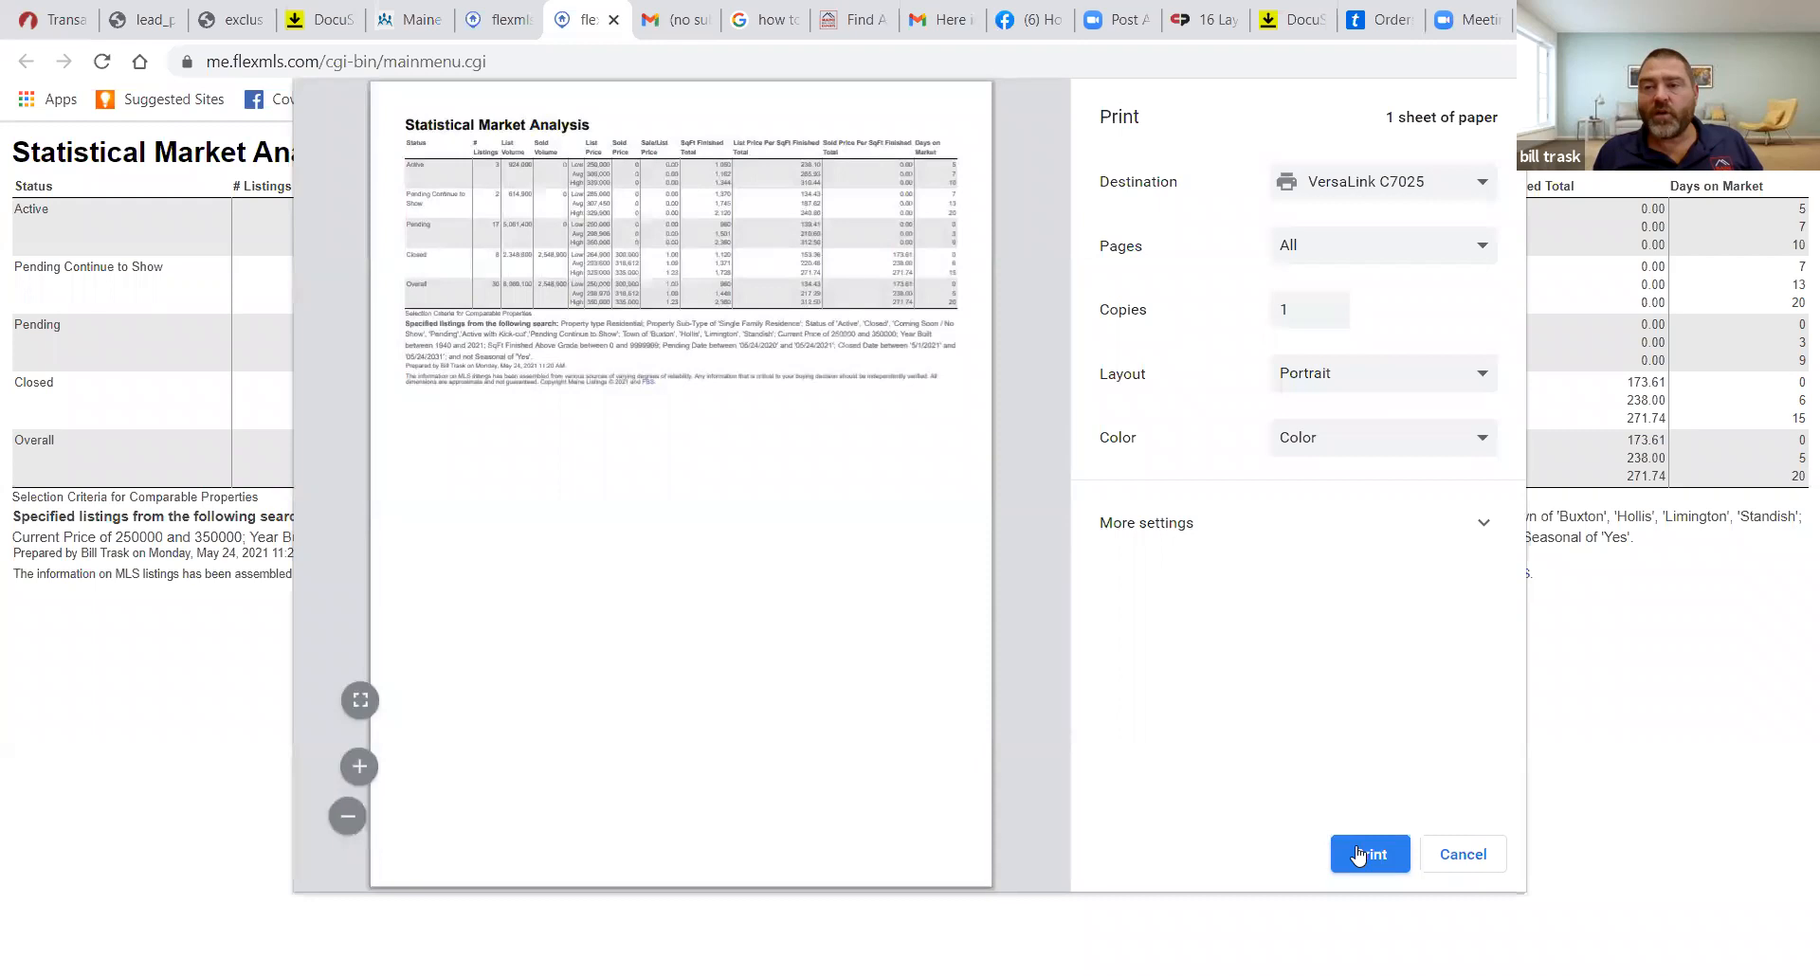
click(1358, 856)
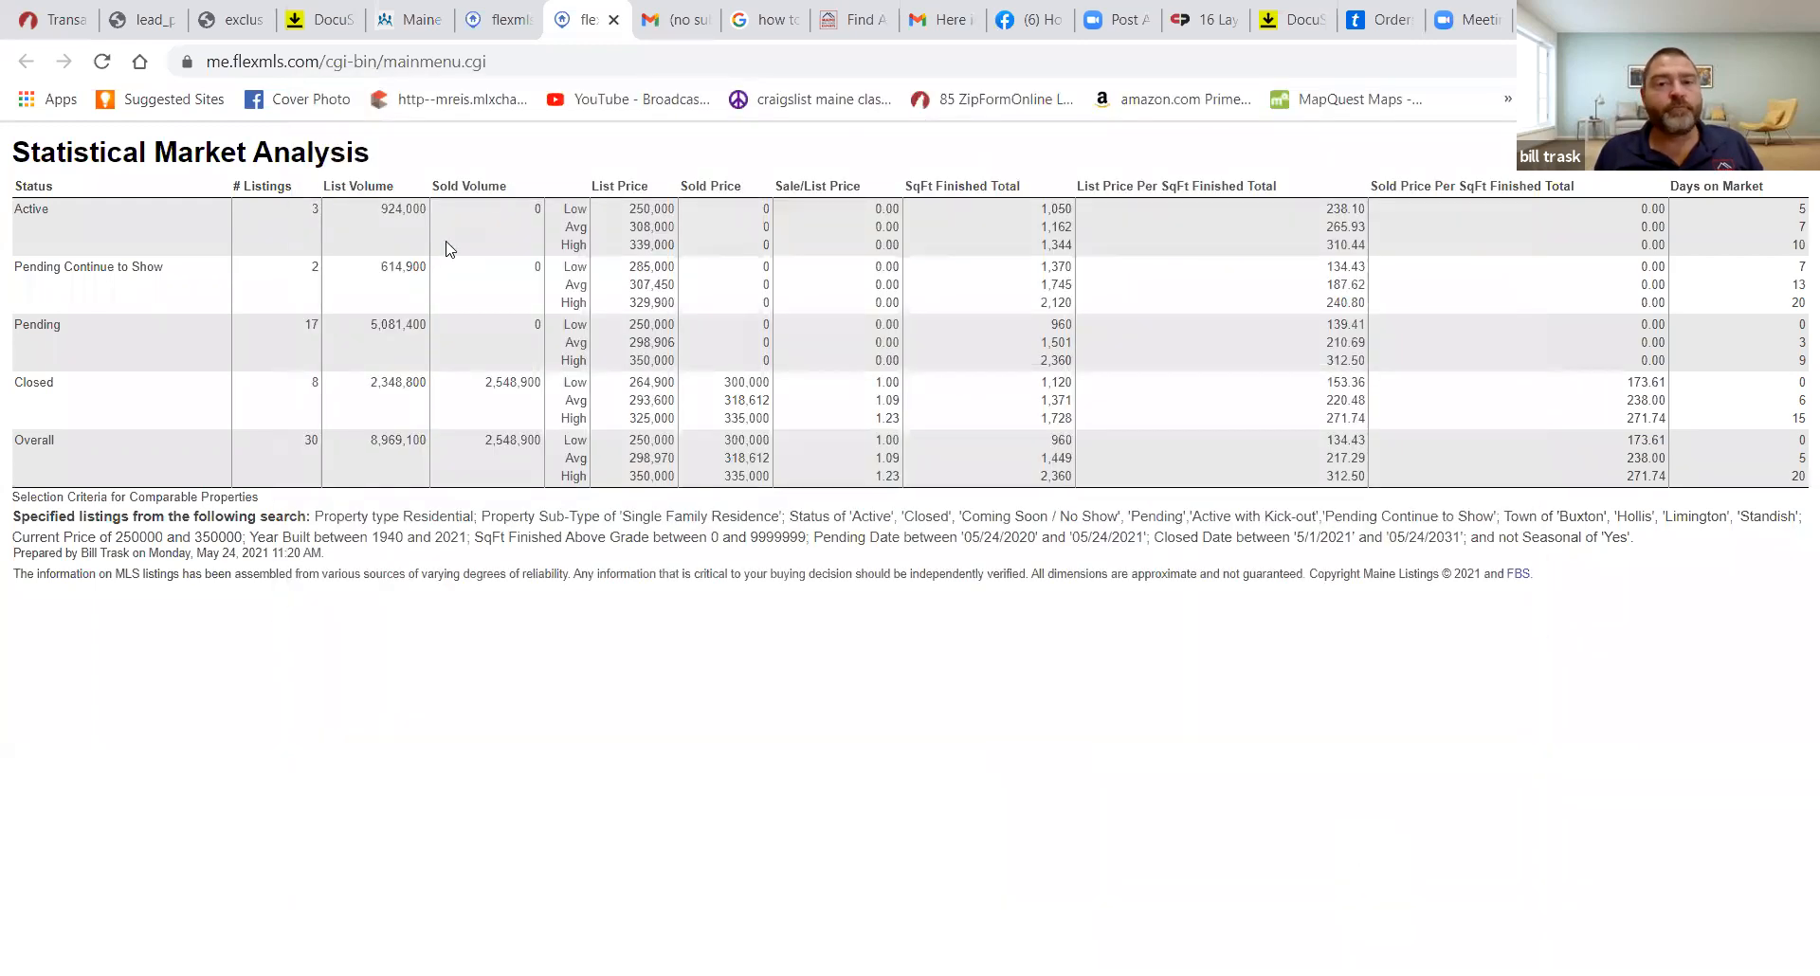
Return to the residential search results and open the print setup for the listings
click(480, 27)
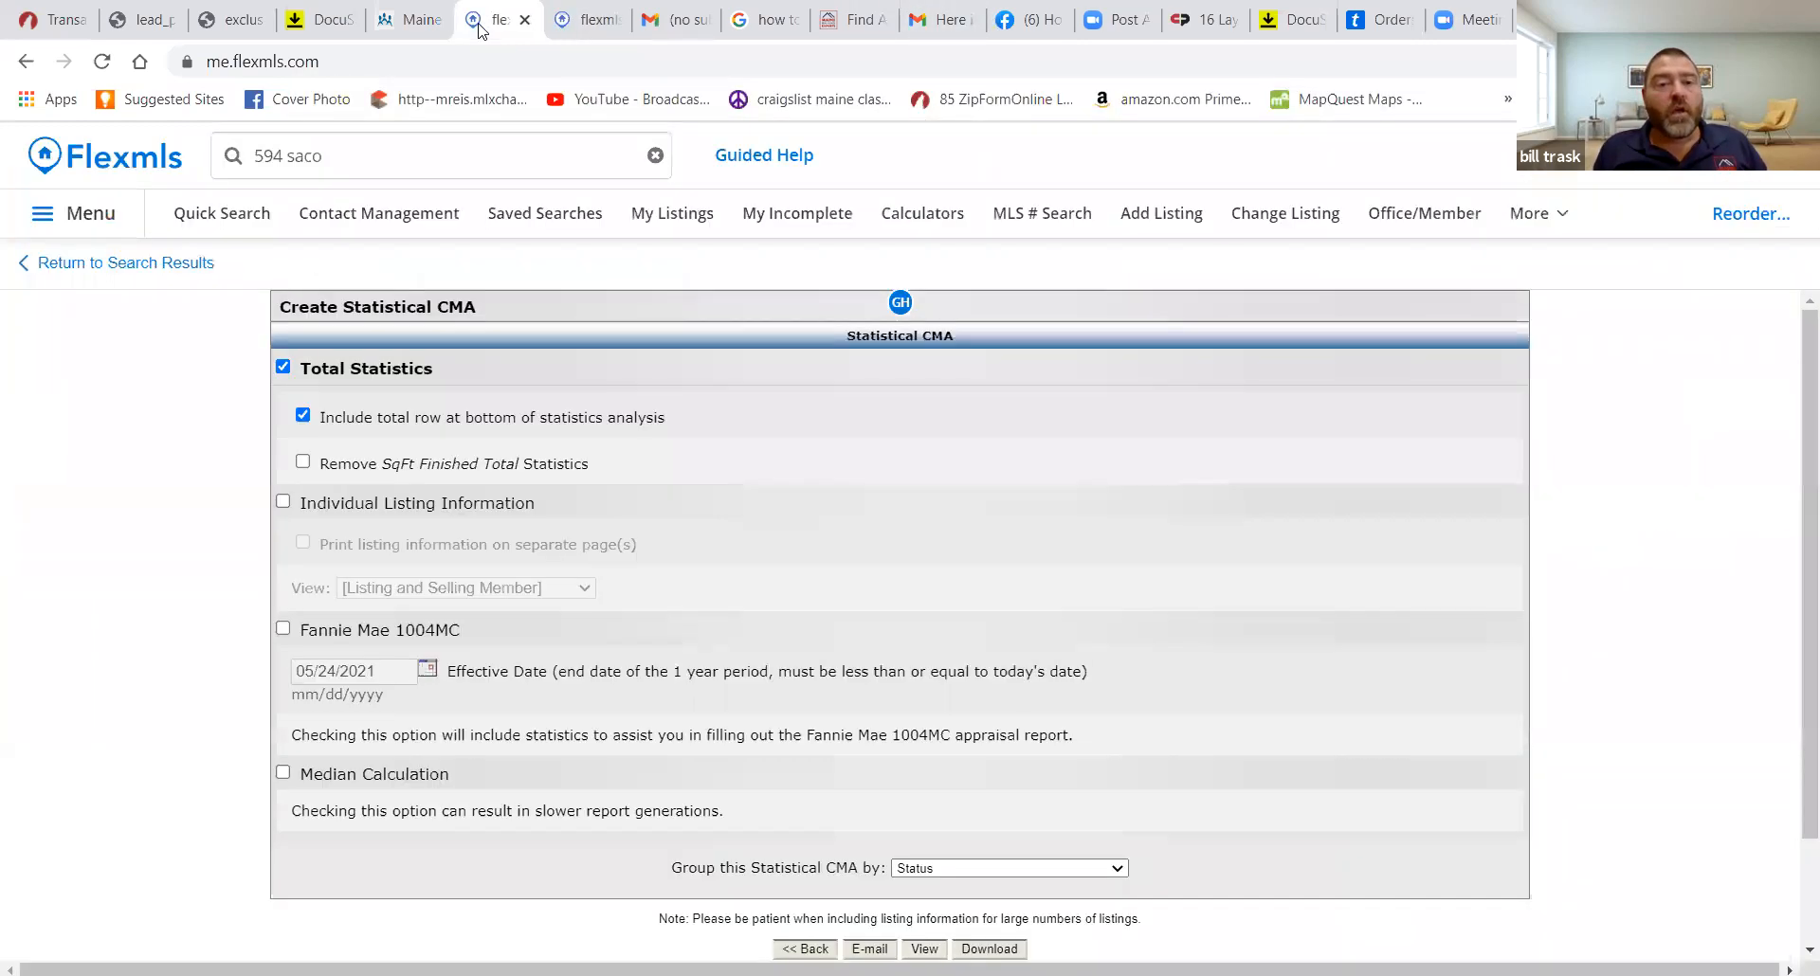
click(111, 270)
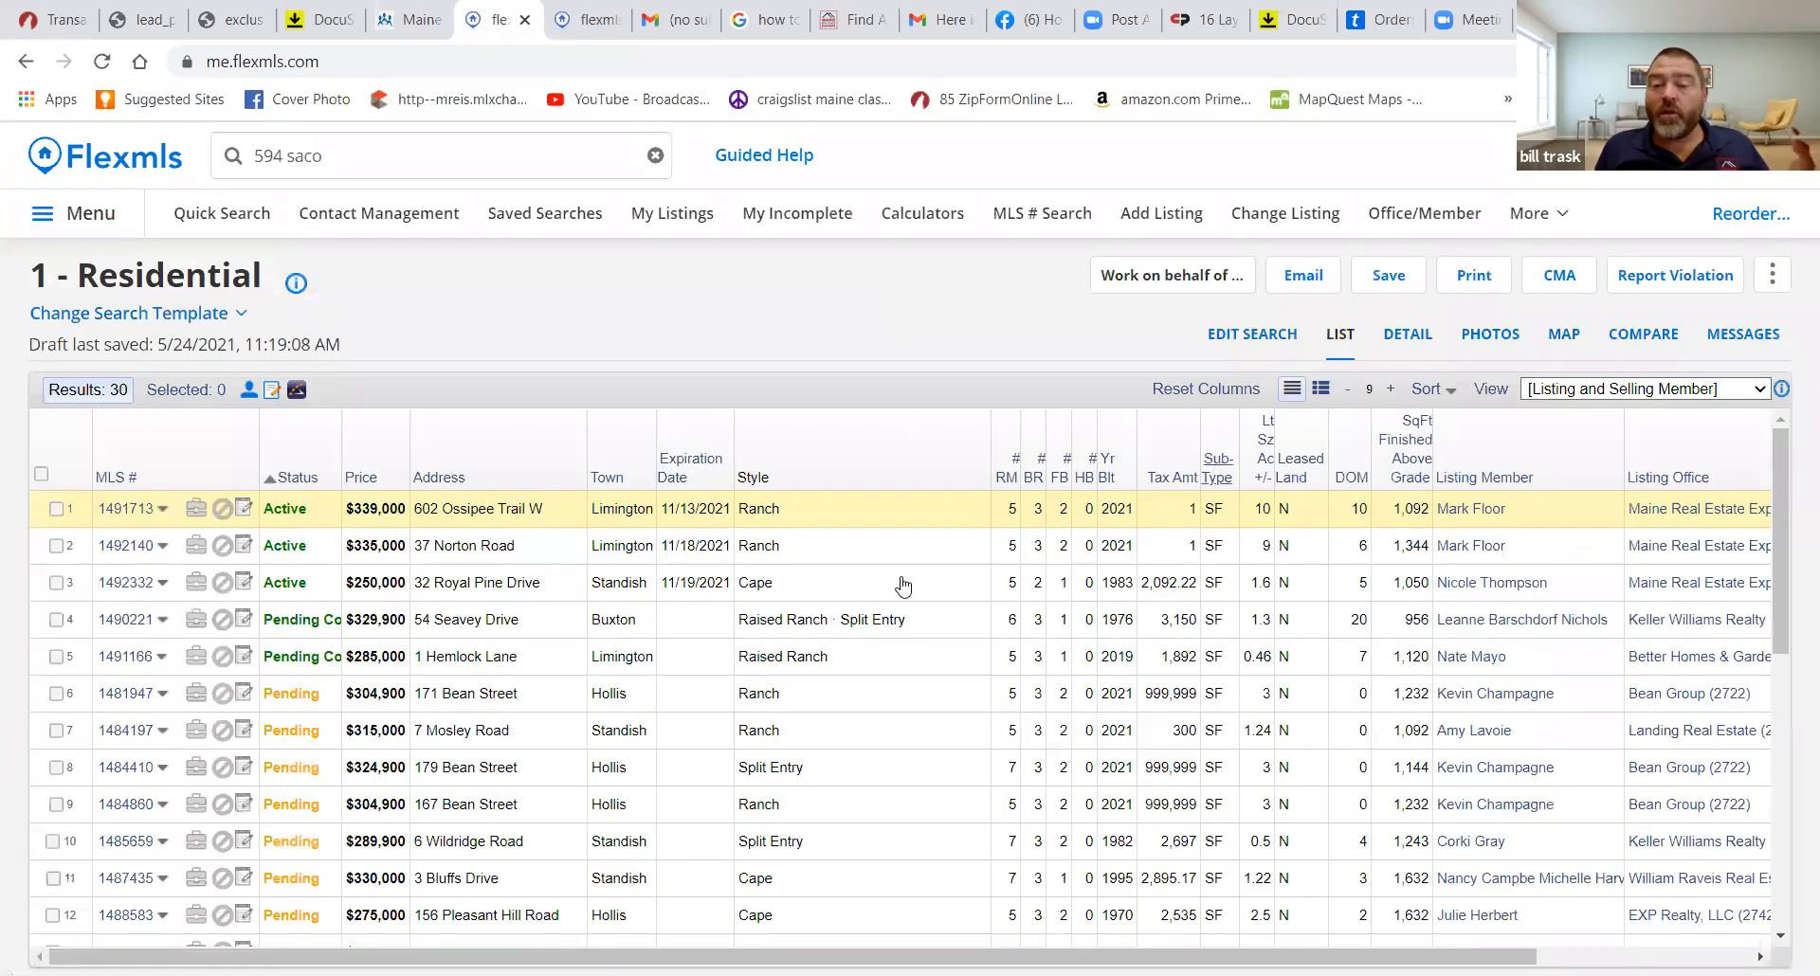
click(1481, 277)
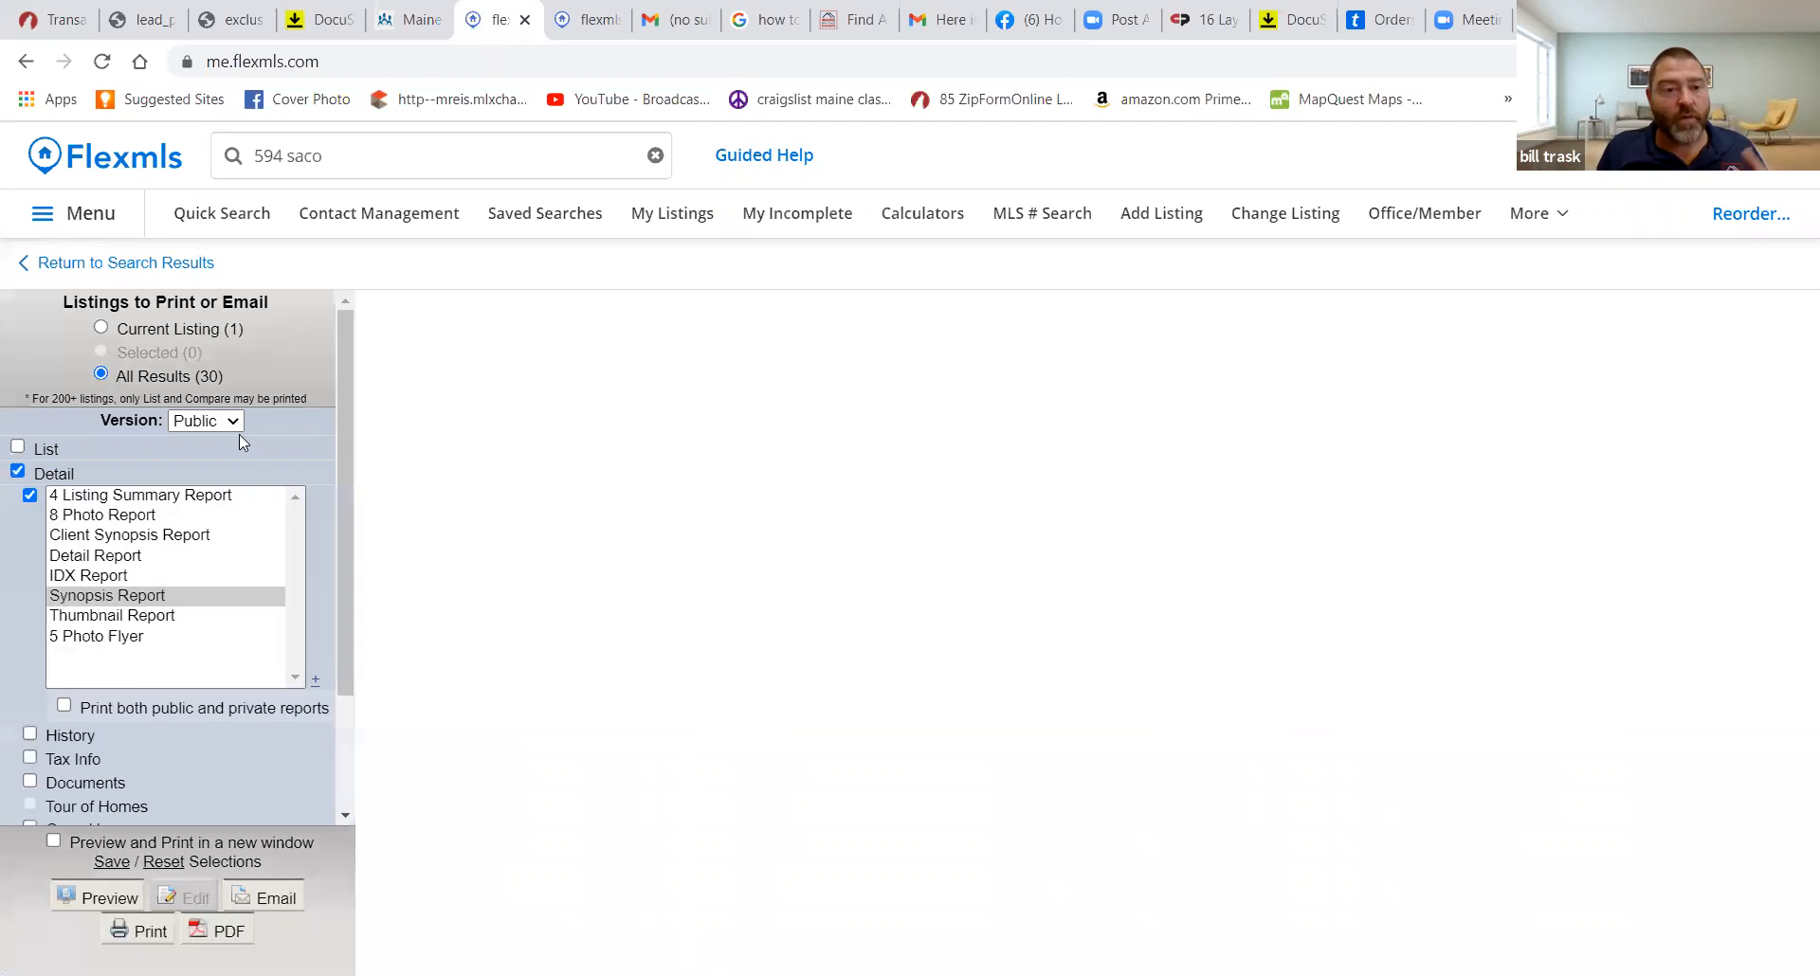
Choose the Private version of the 4 Listing Summary Report for all results and review its print preview
click(180, 422)
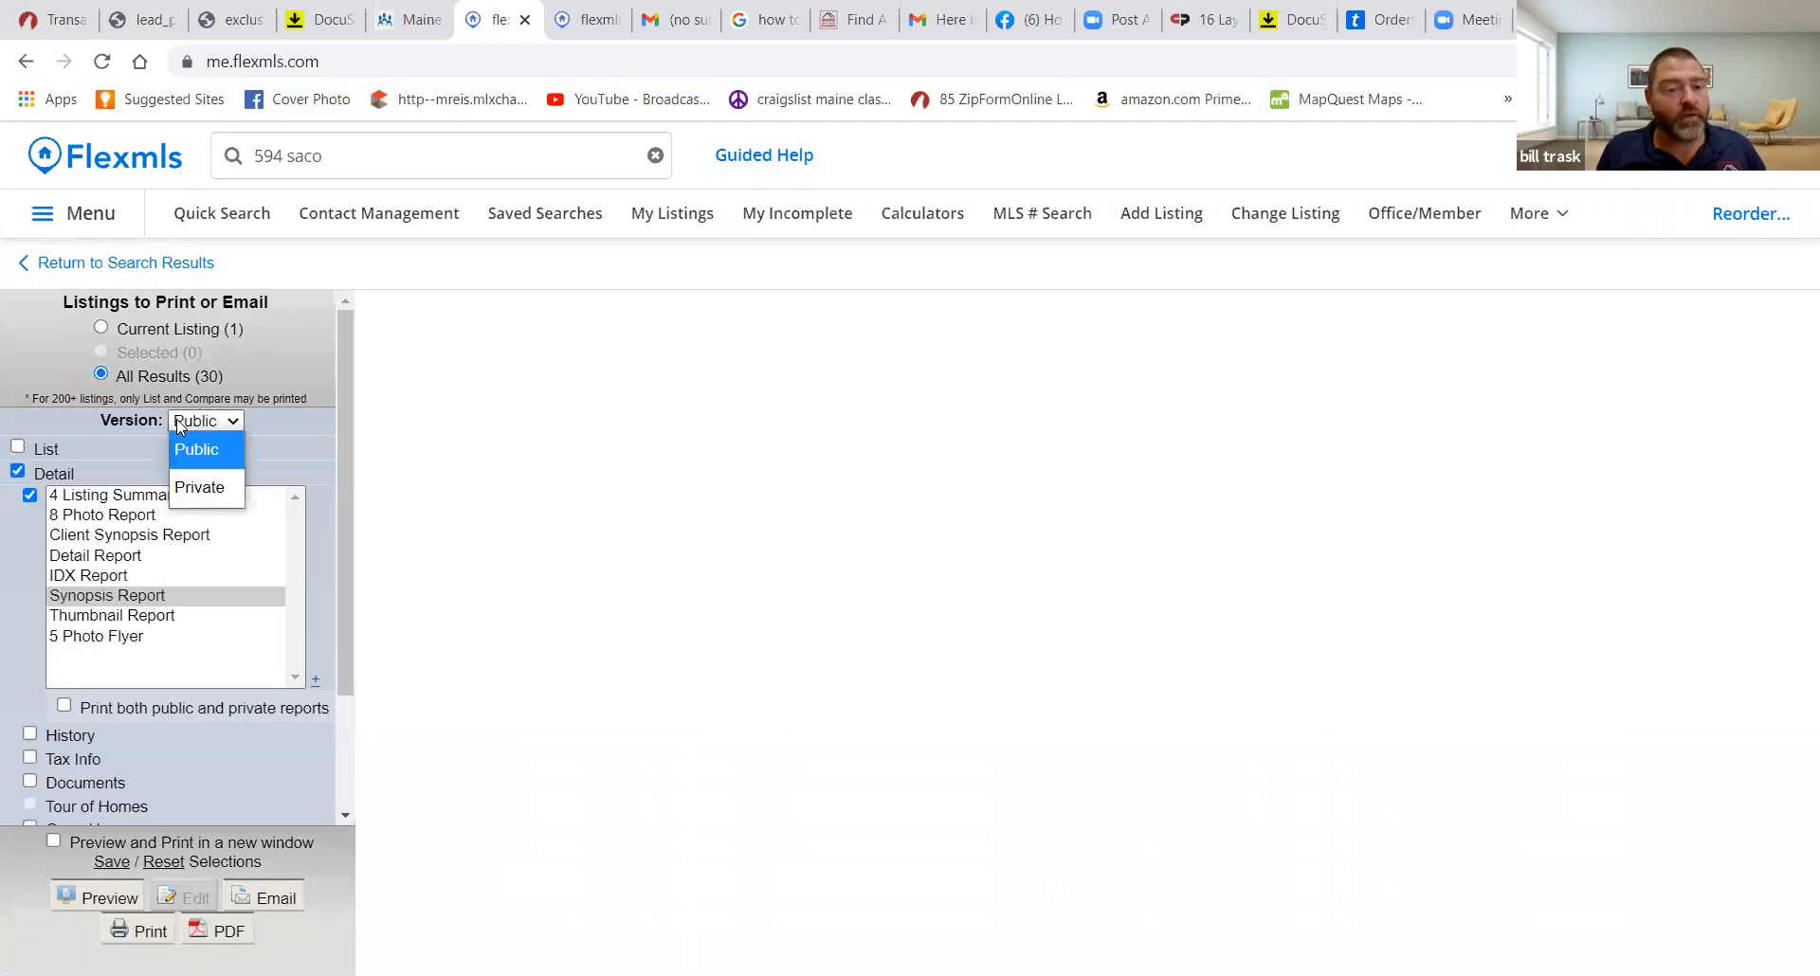
click(187, 472)
click(145, 498)
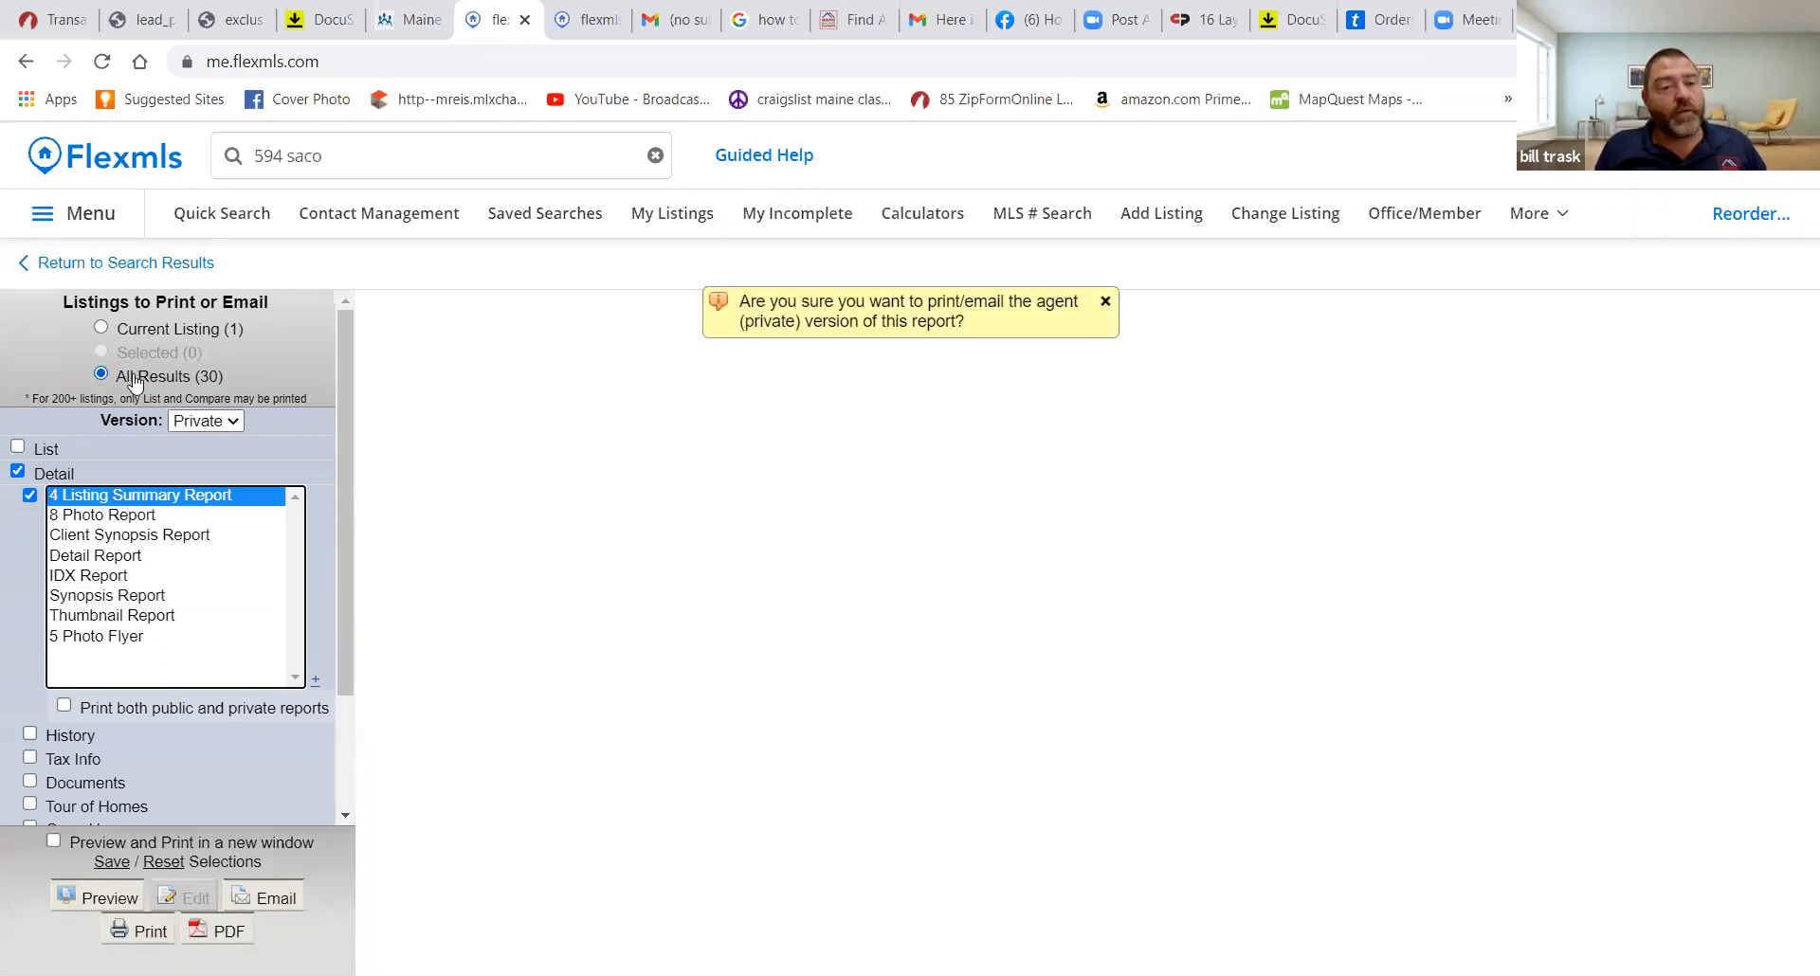
click(201, 420)
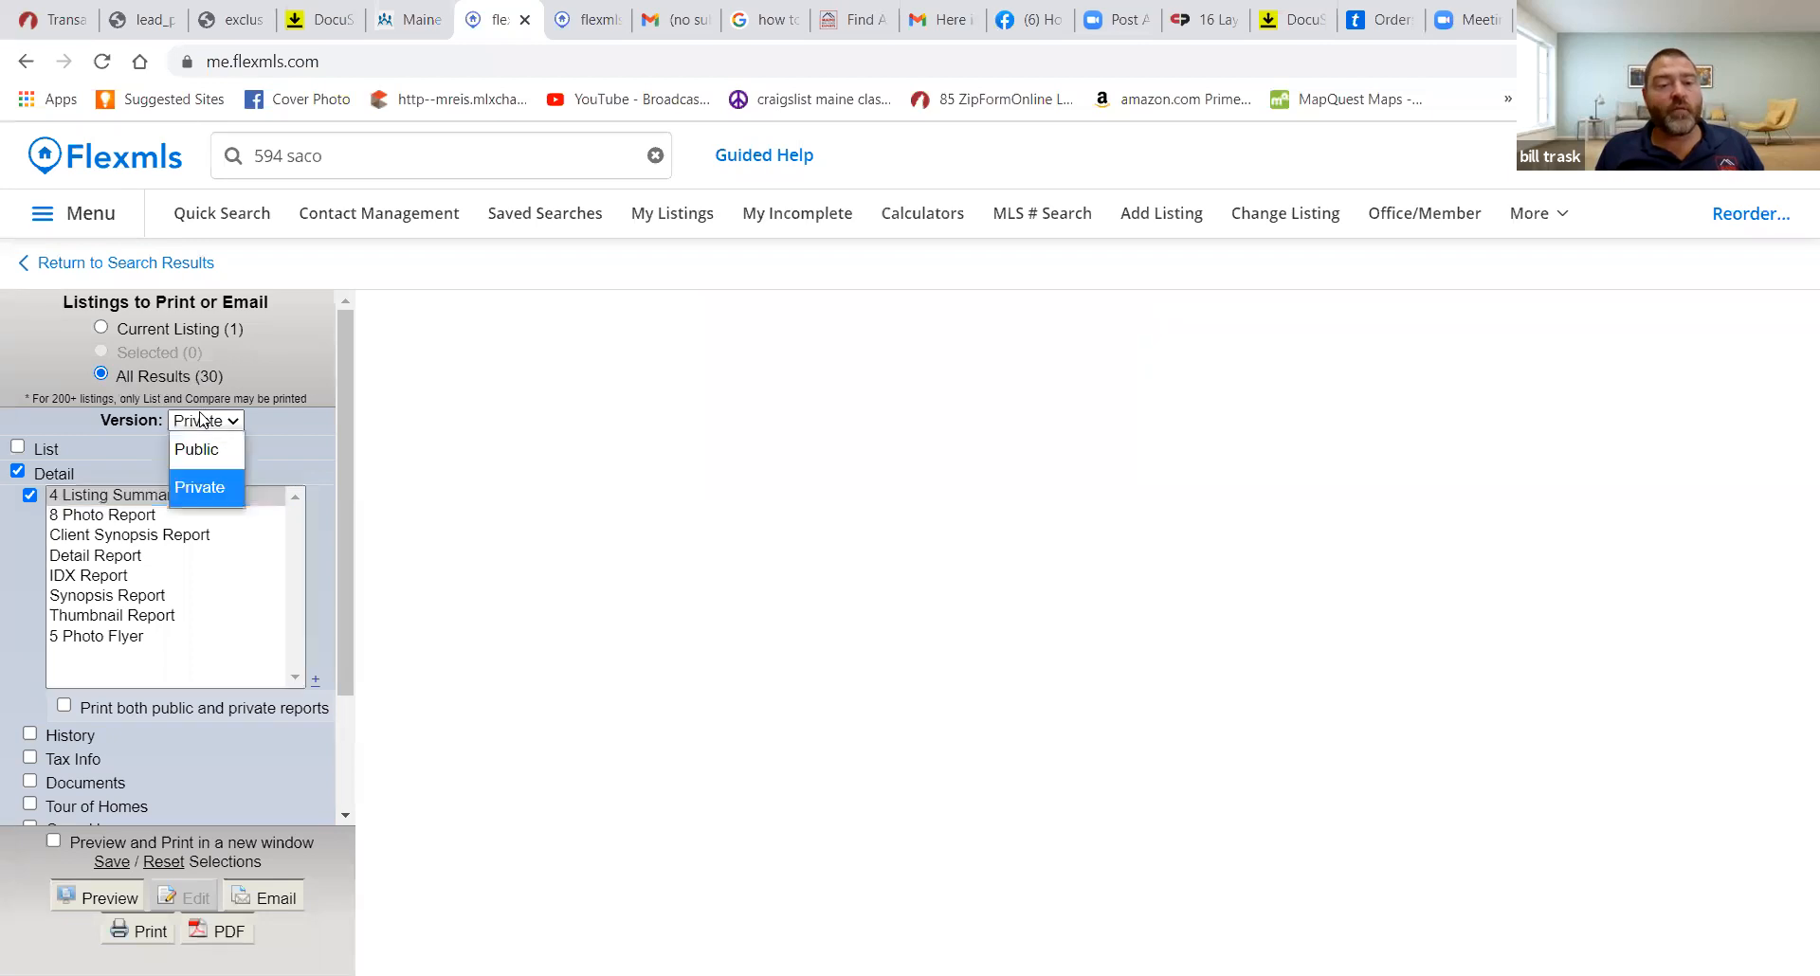
click(190, 488)
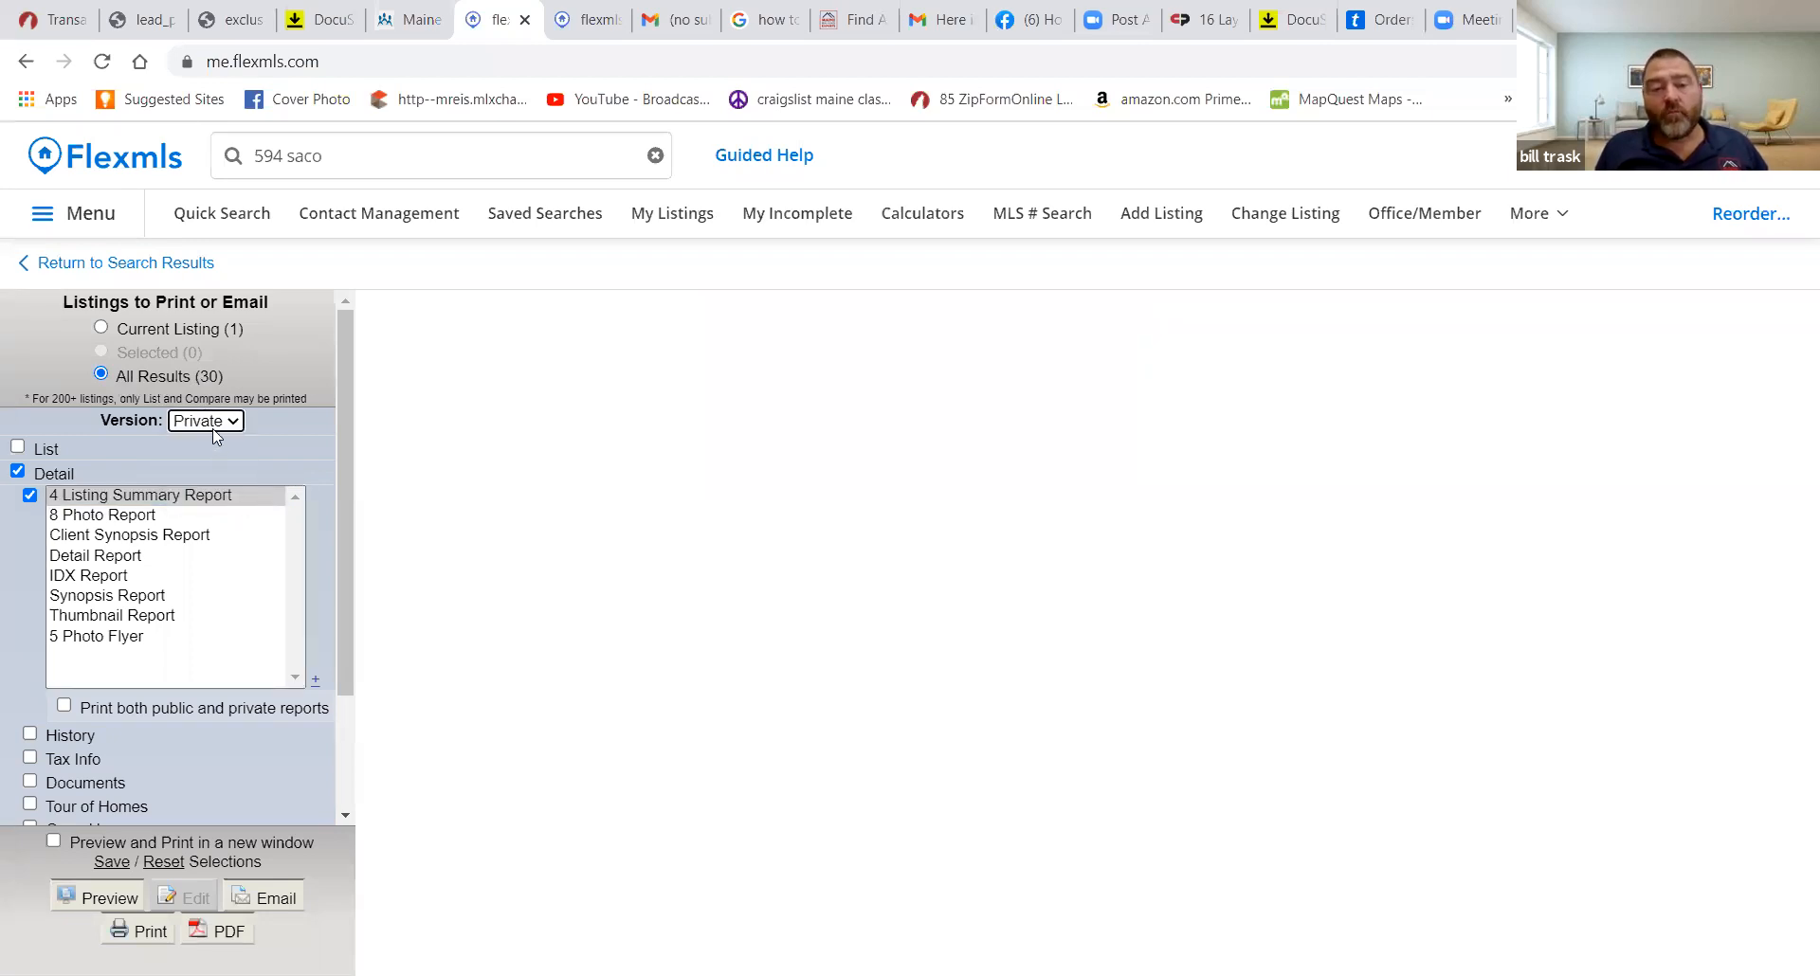
click(152, 500)
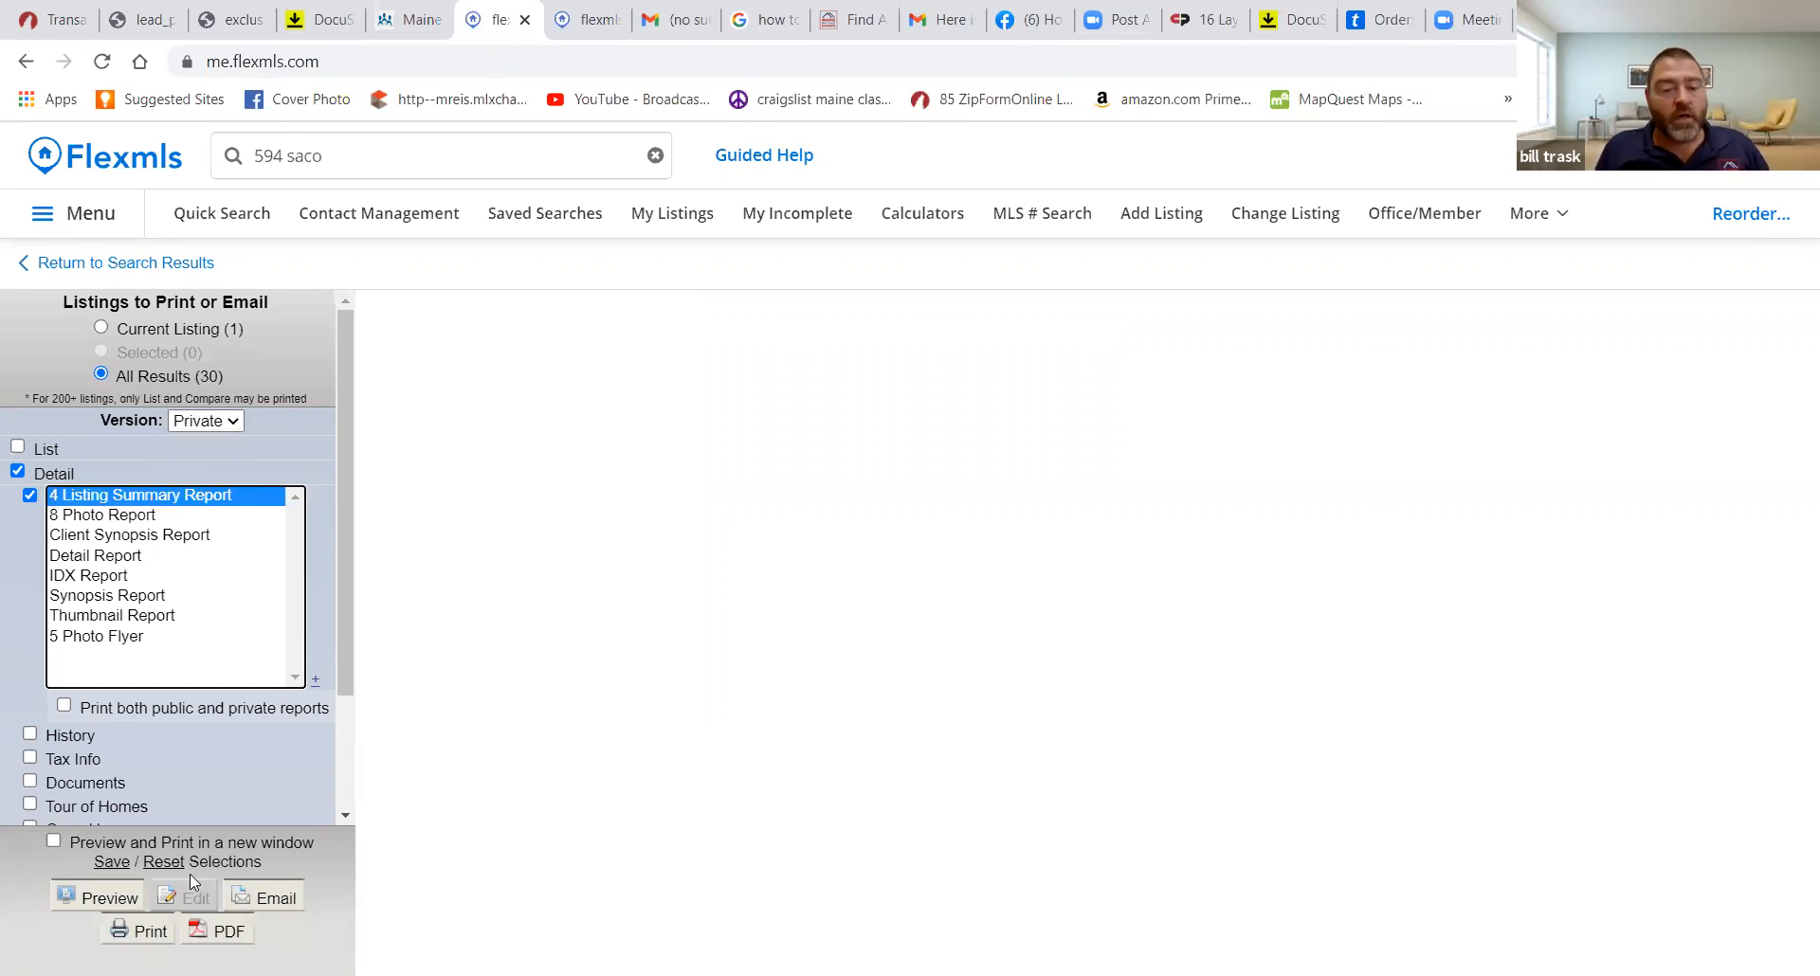
click(136, 933)
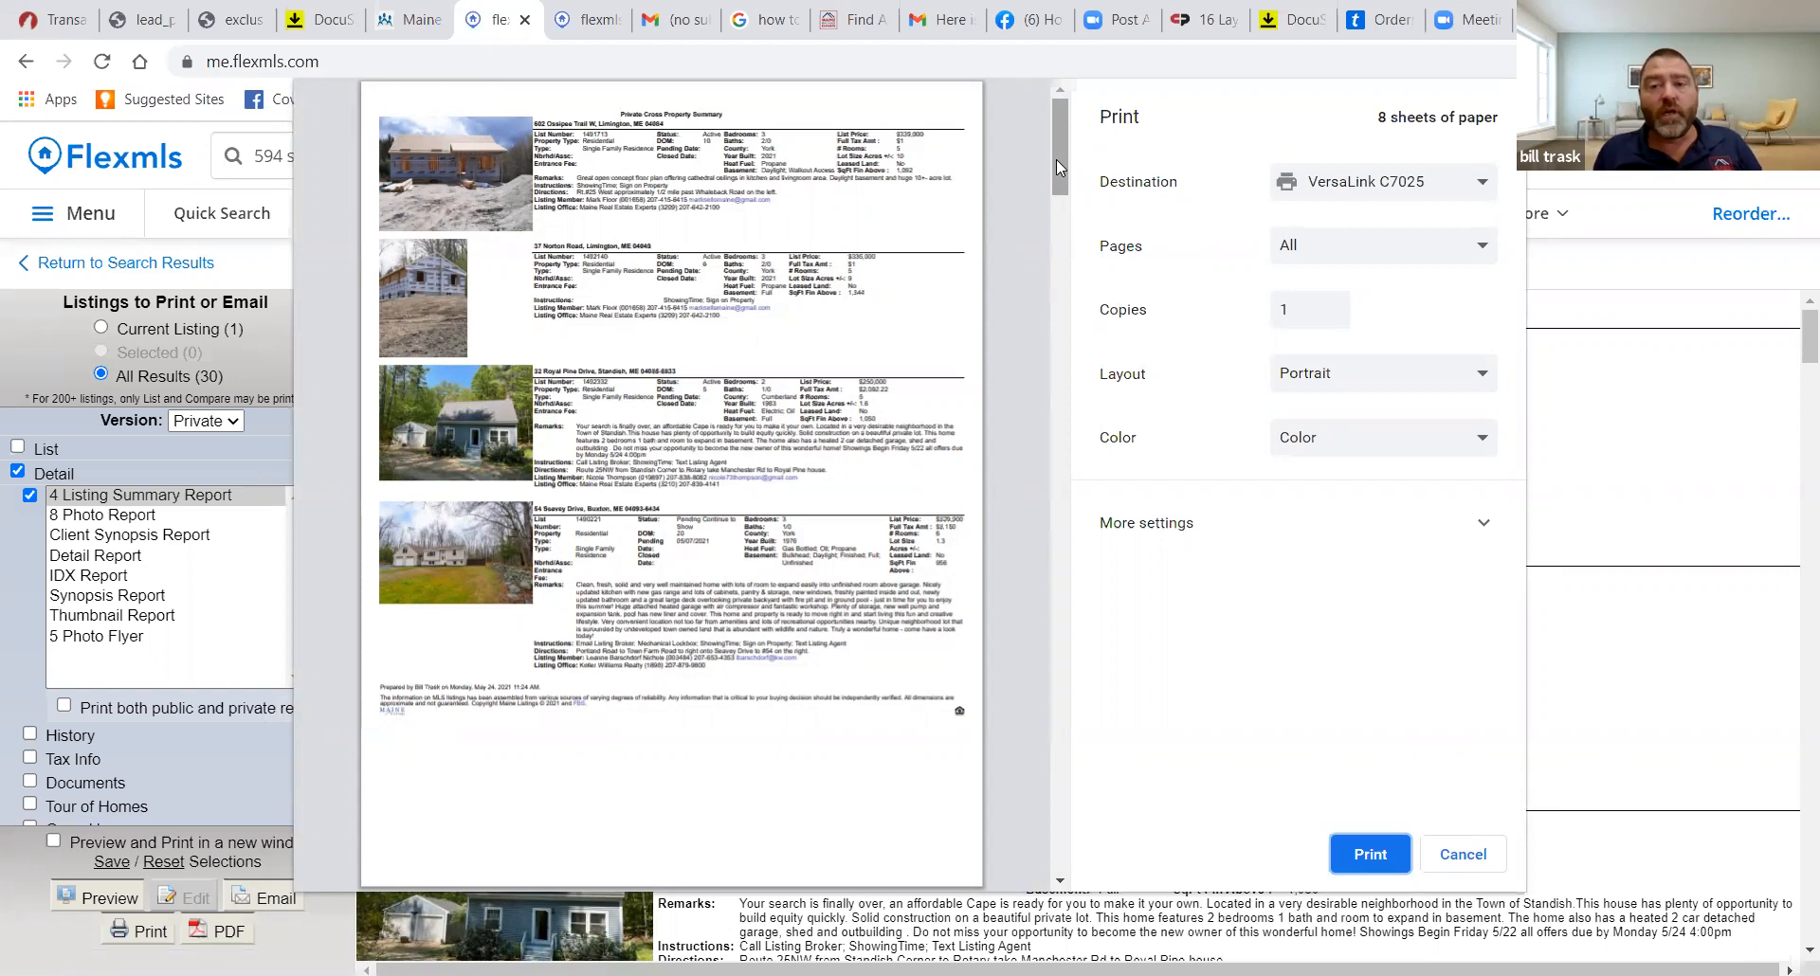
drag(1056, 160, 1062, 334)
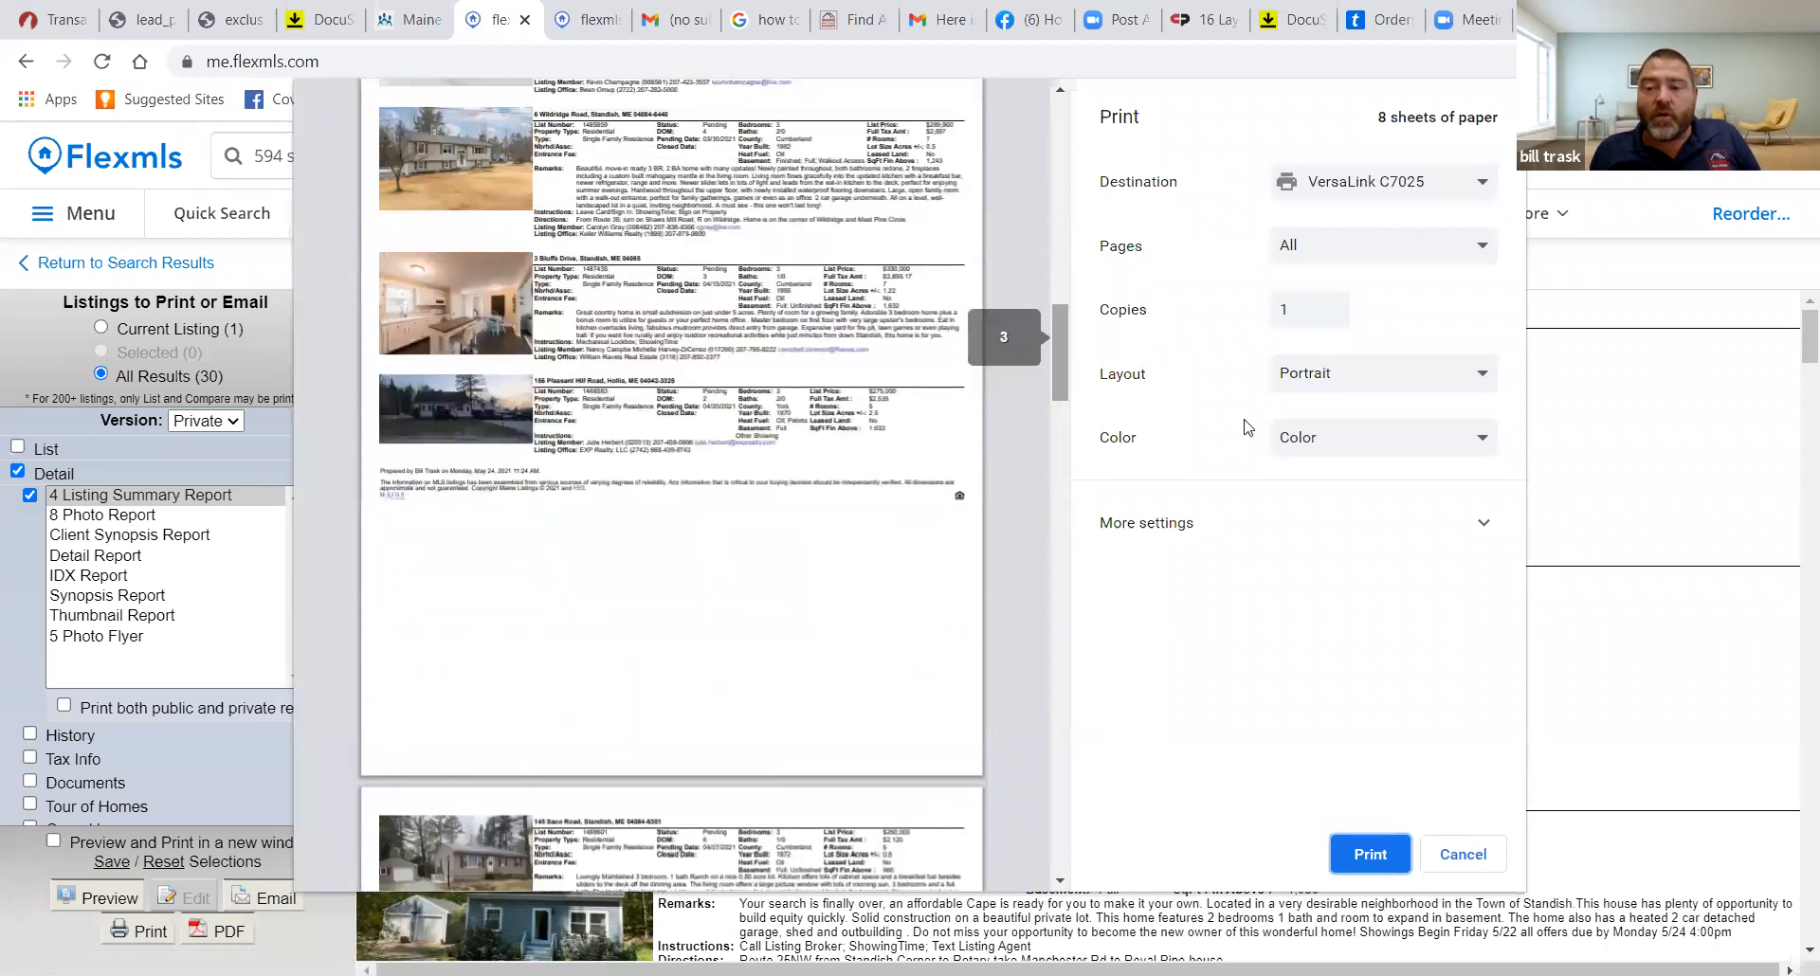
Switch the print scale to Default and check how the listings break across the preview pages
click(1484, 527)
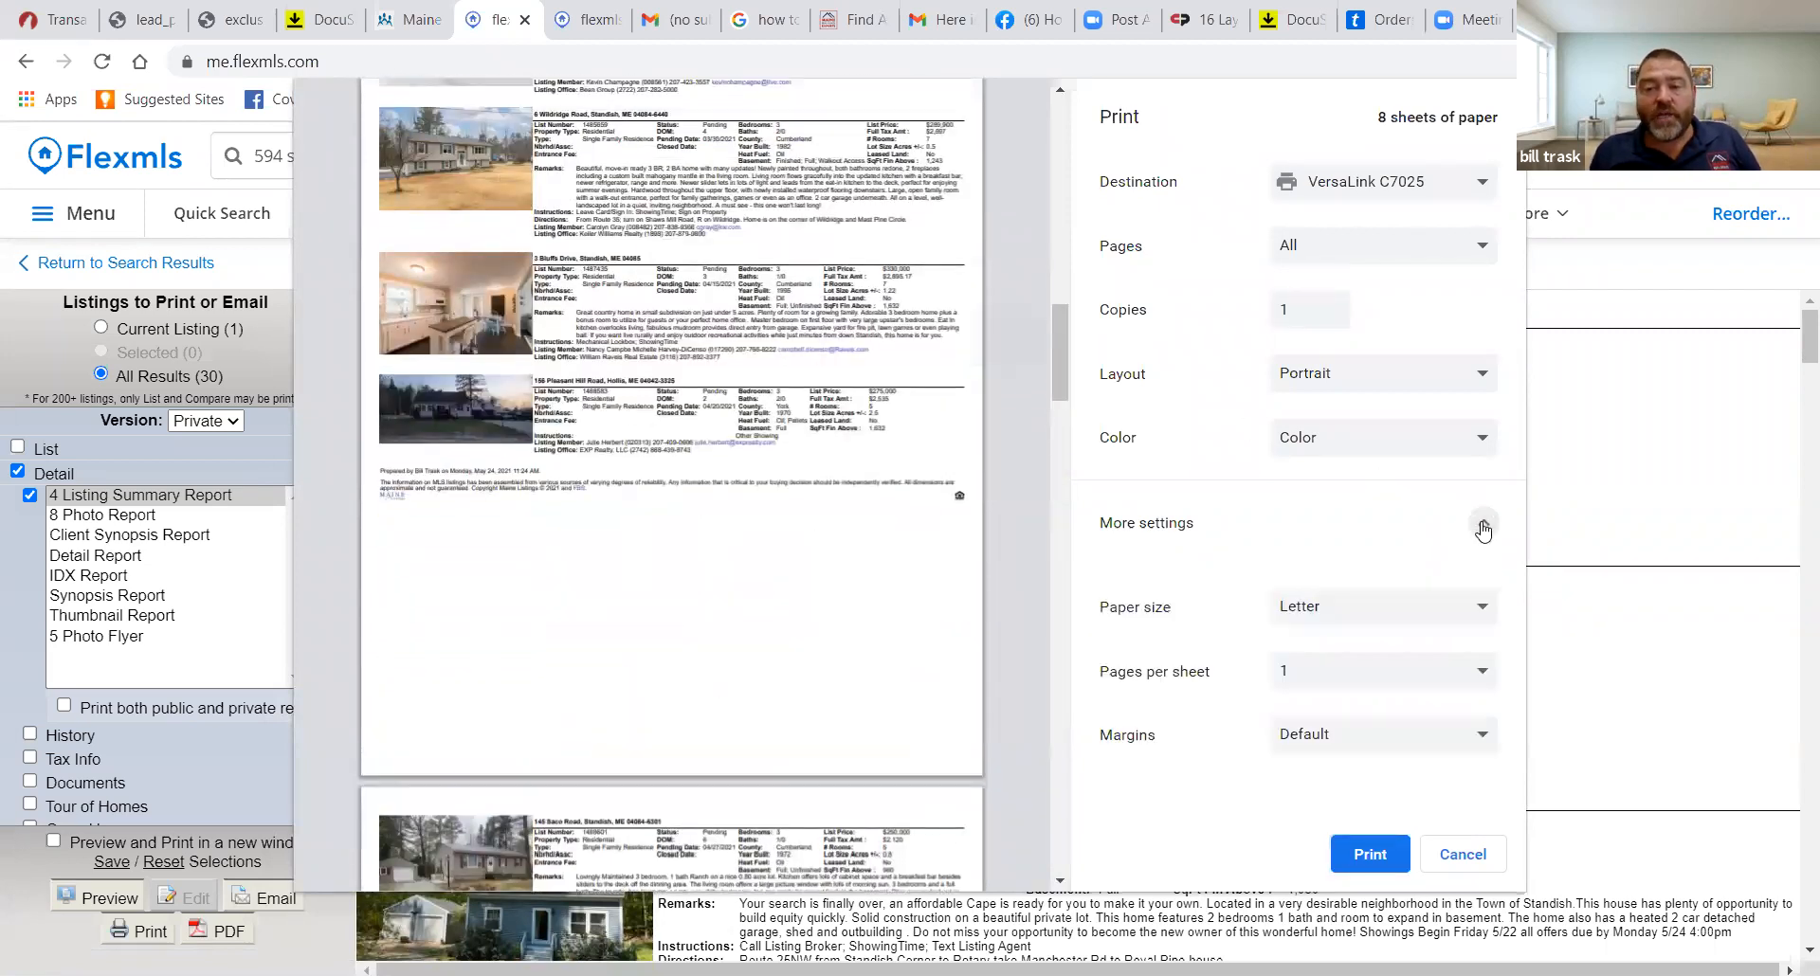
scroll(1520, 580, down, 2)
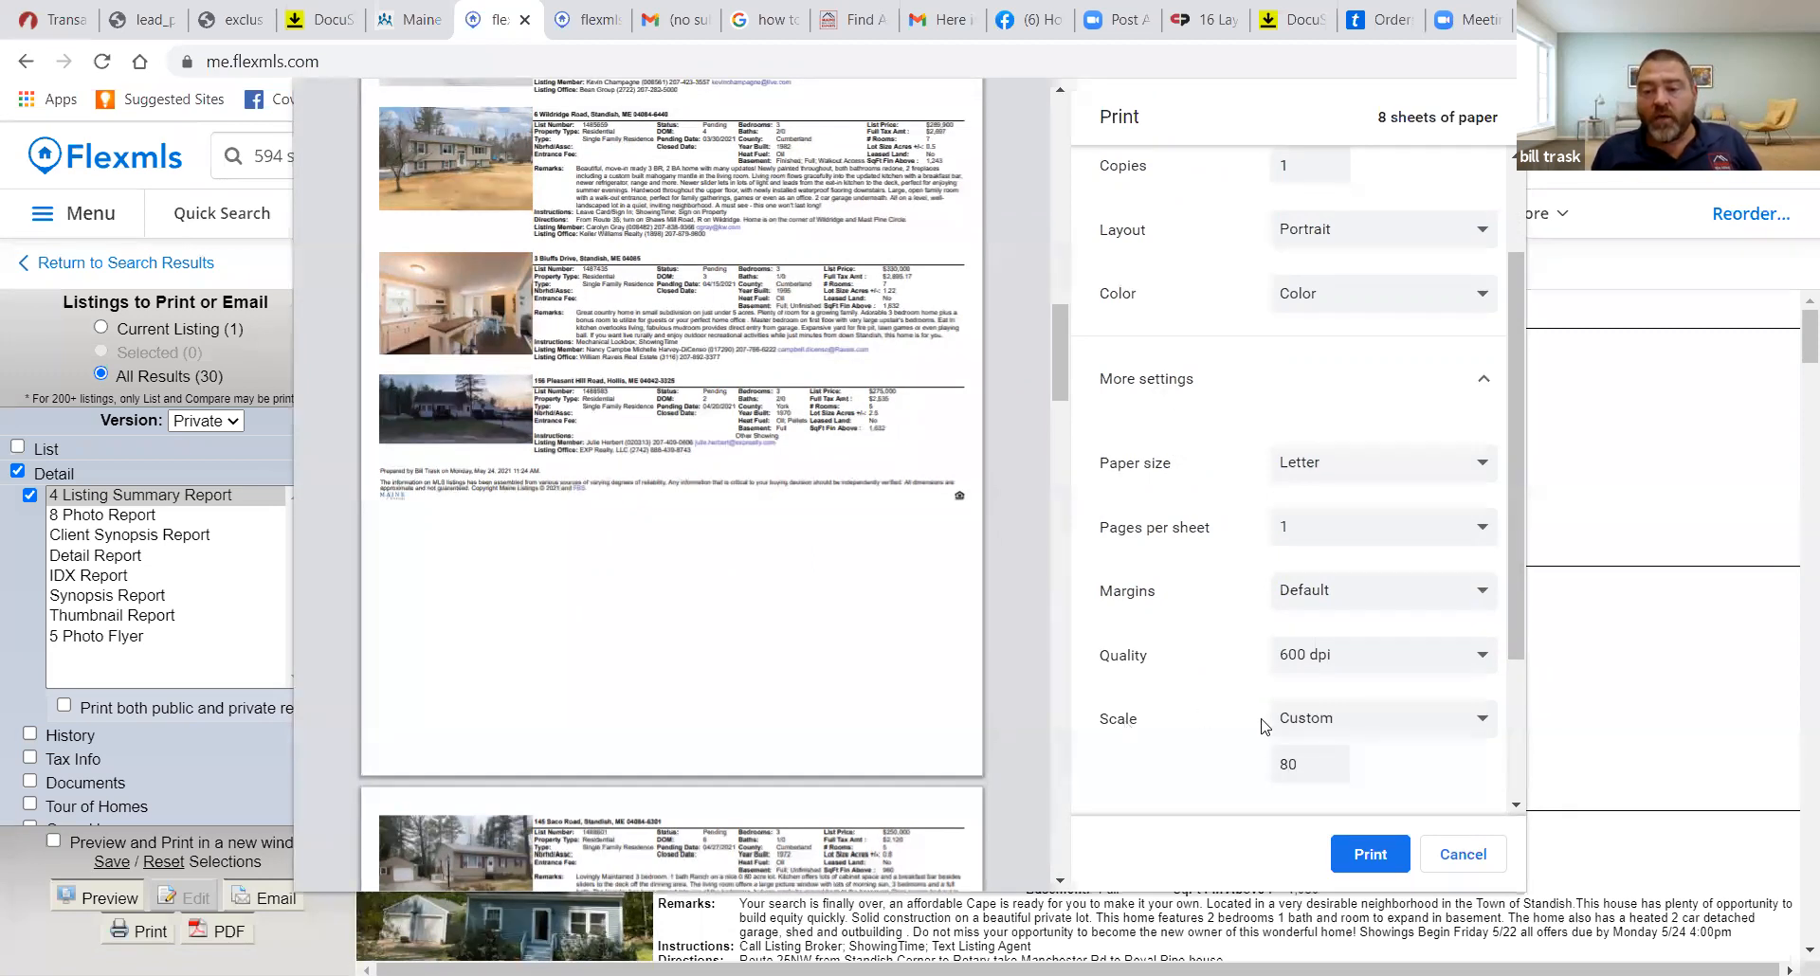
click(1337, 721)
click(1331, 758)
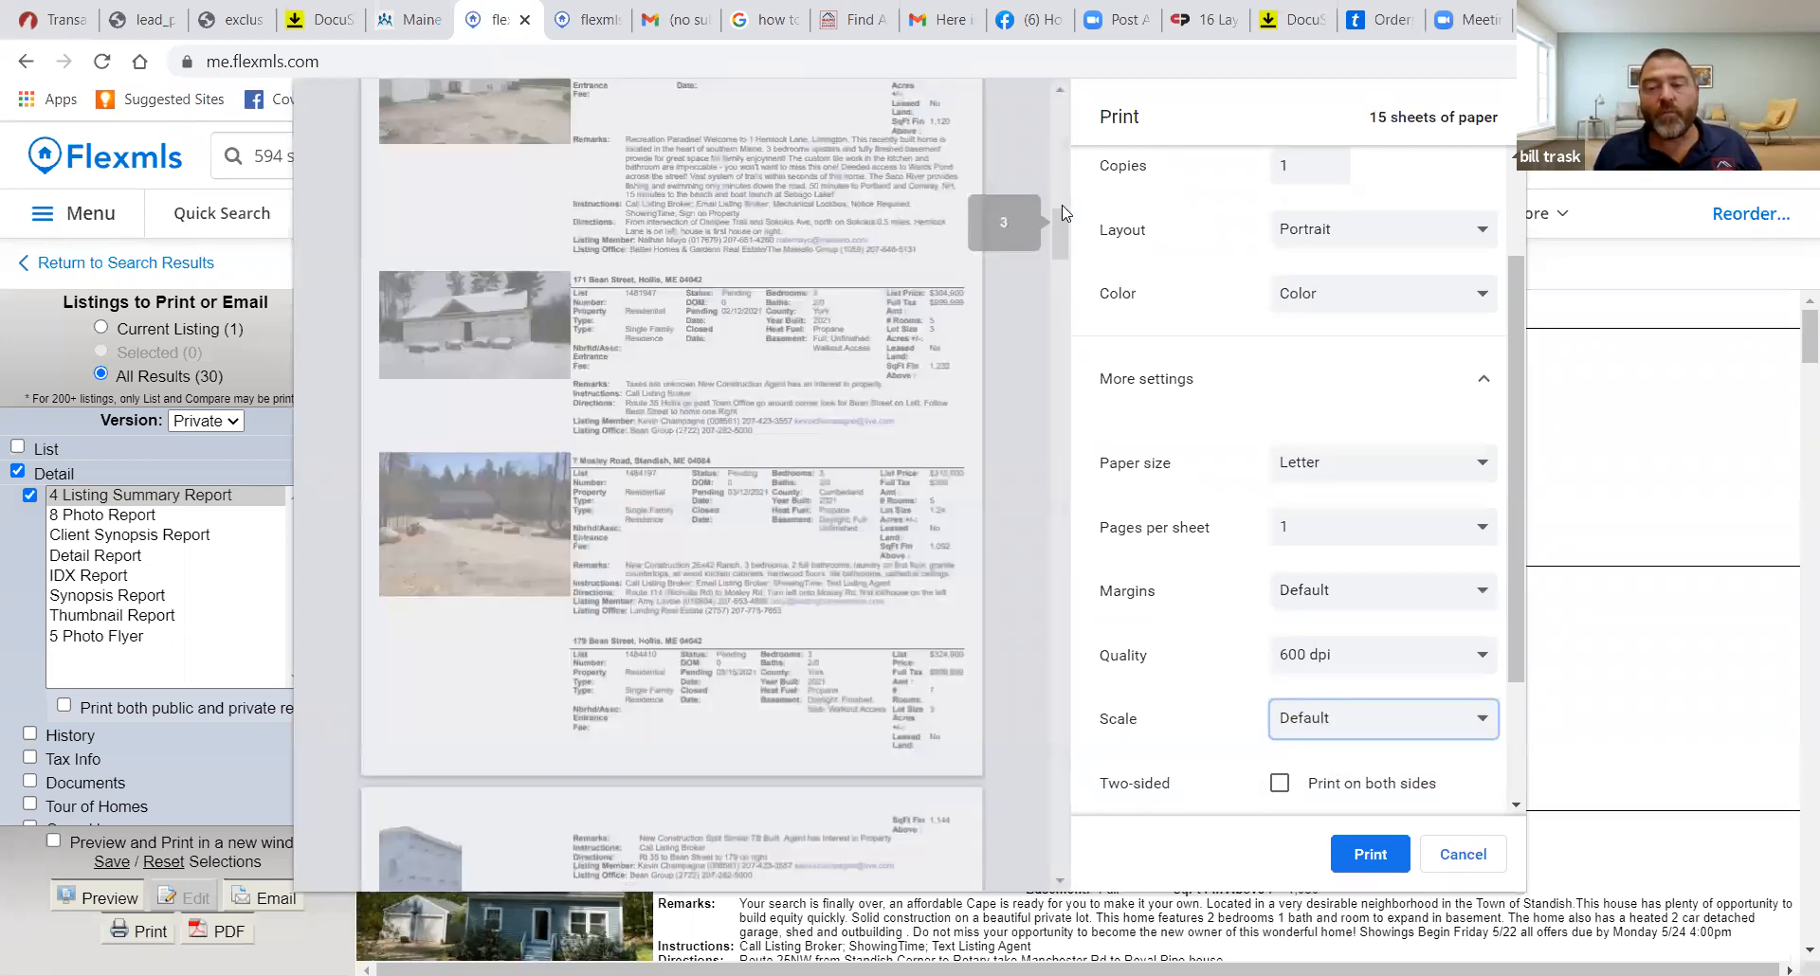
drag(1062, 209, 1067, 147)
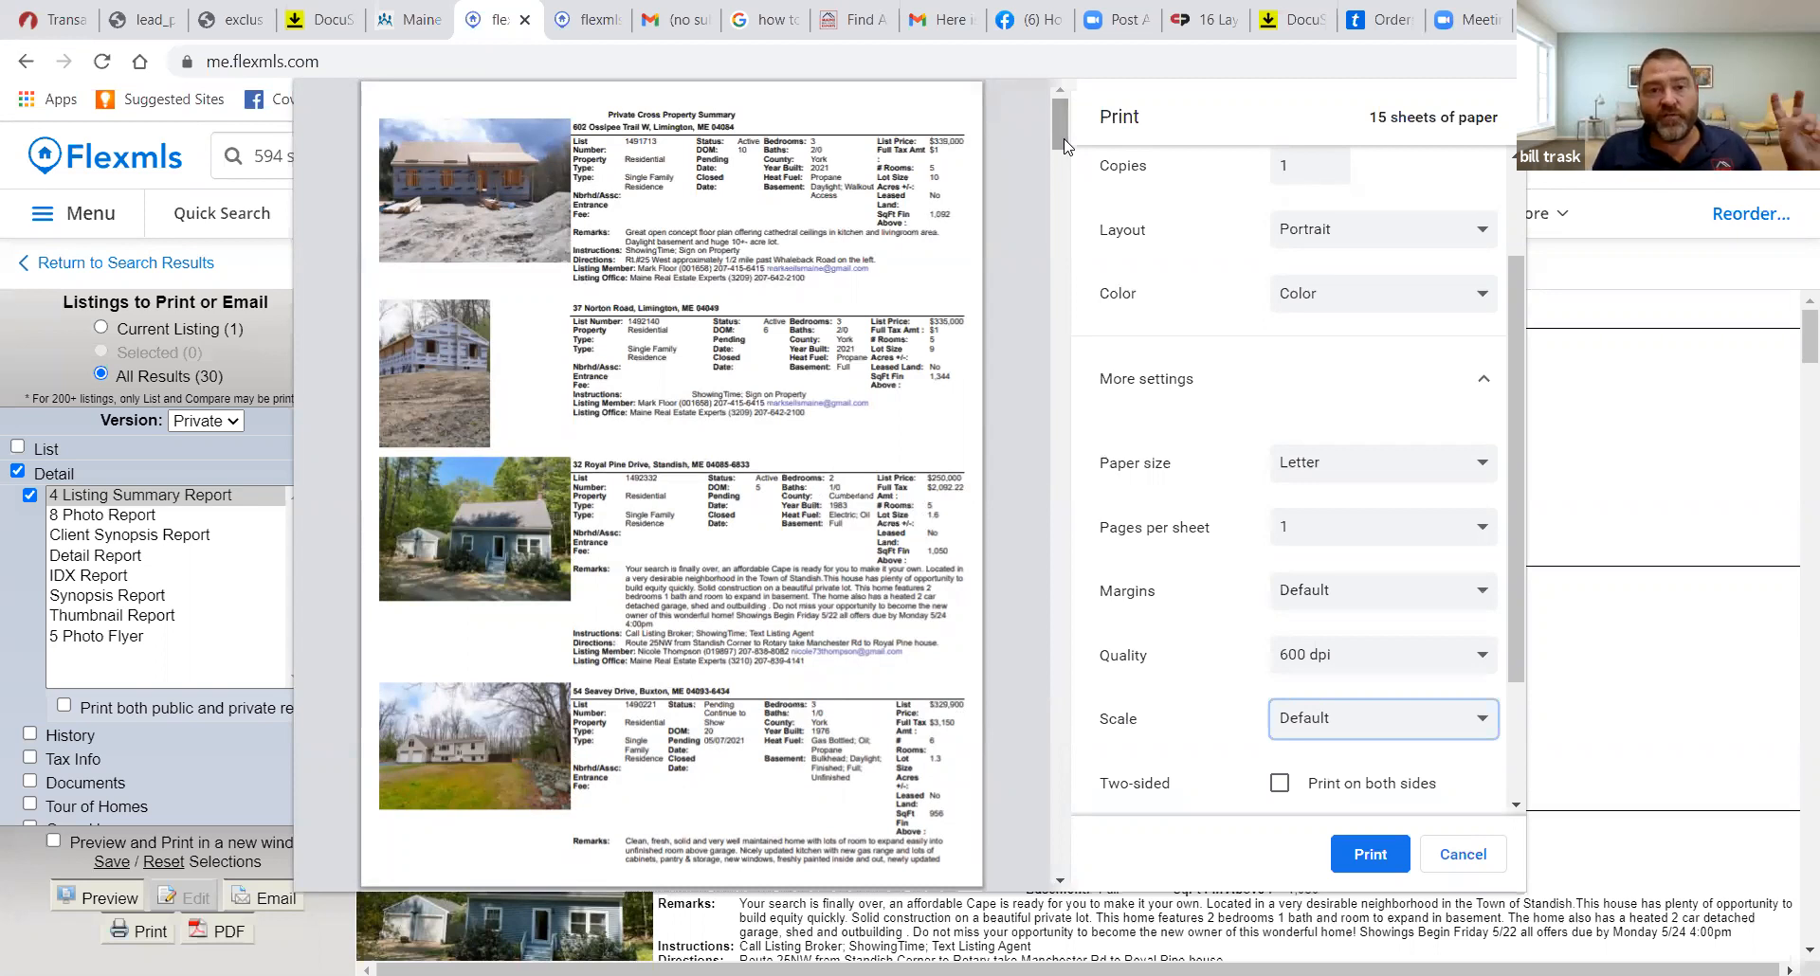
drag(1063, 145, 1061, 163)
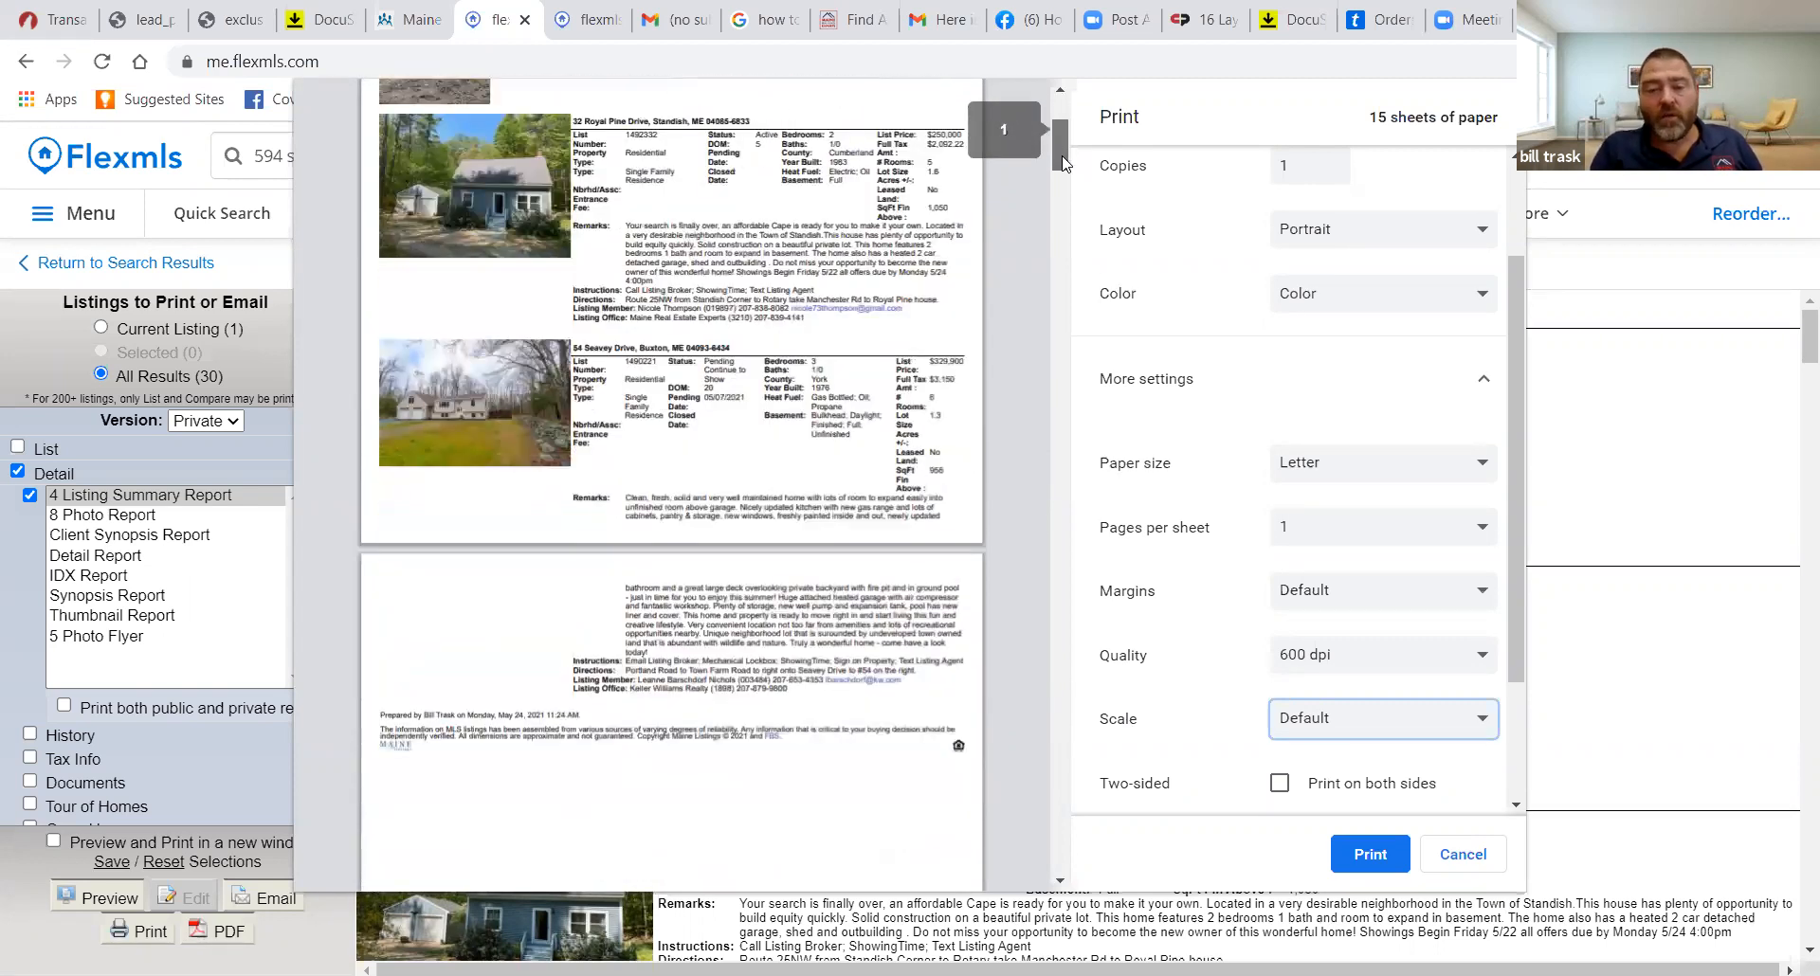
drag(1062, 163, 1052, 323)
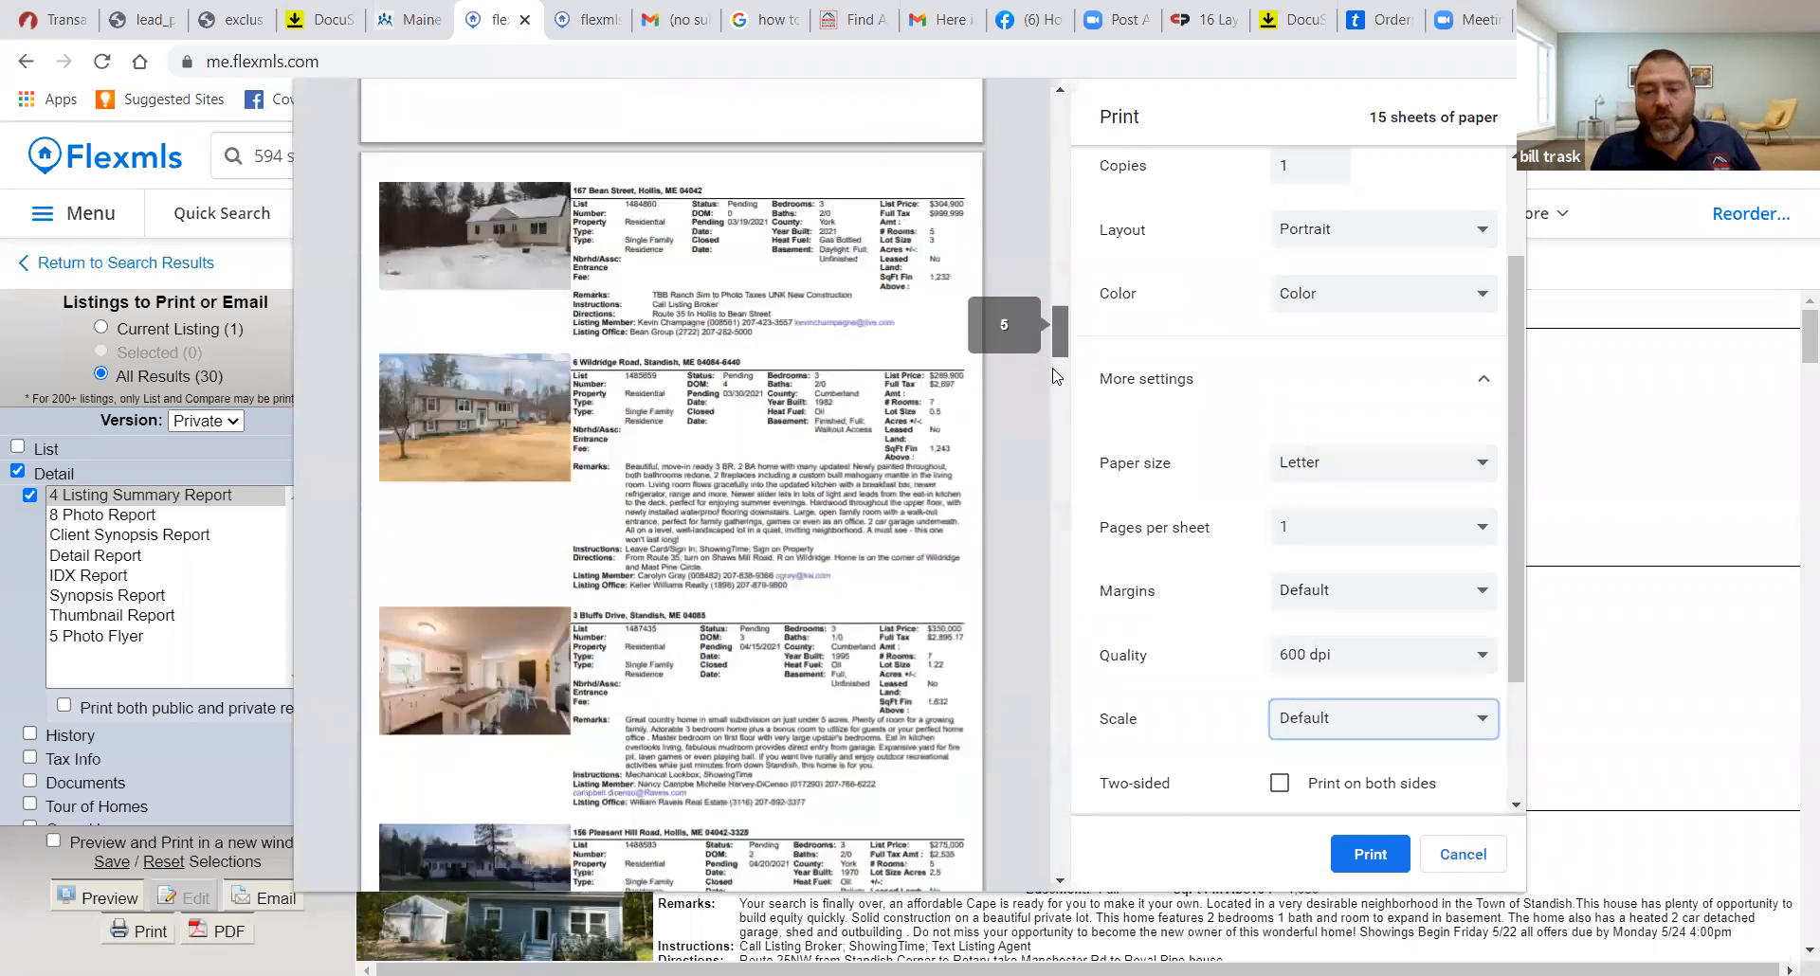
scroll(1055, 375, down, 5)
Set the print scale to Custom at 80
click(1411, 718)
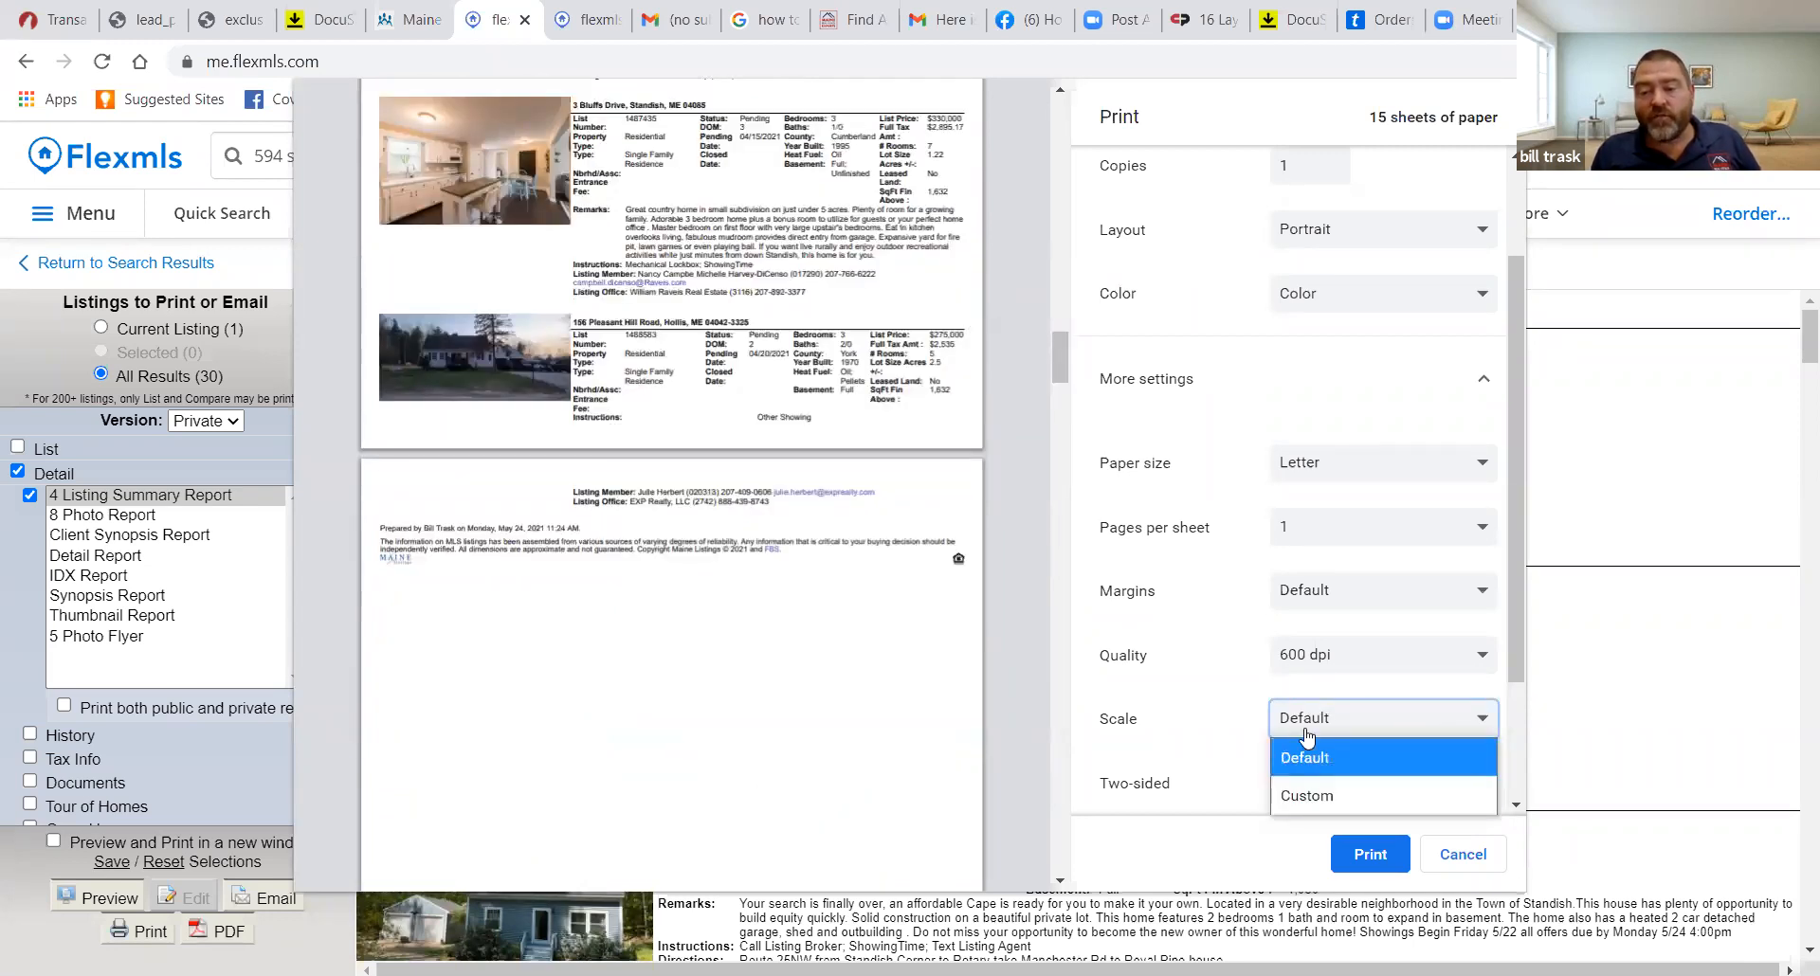
click(1306, 797)
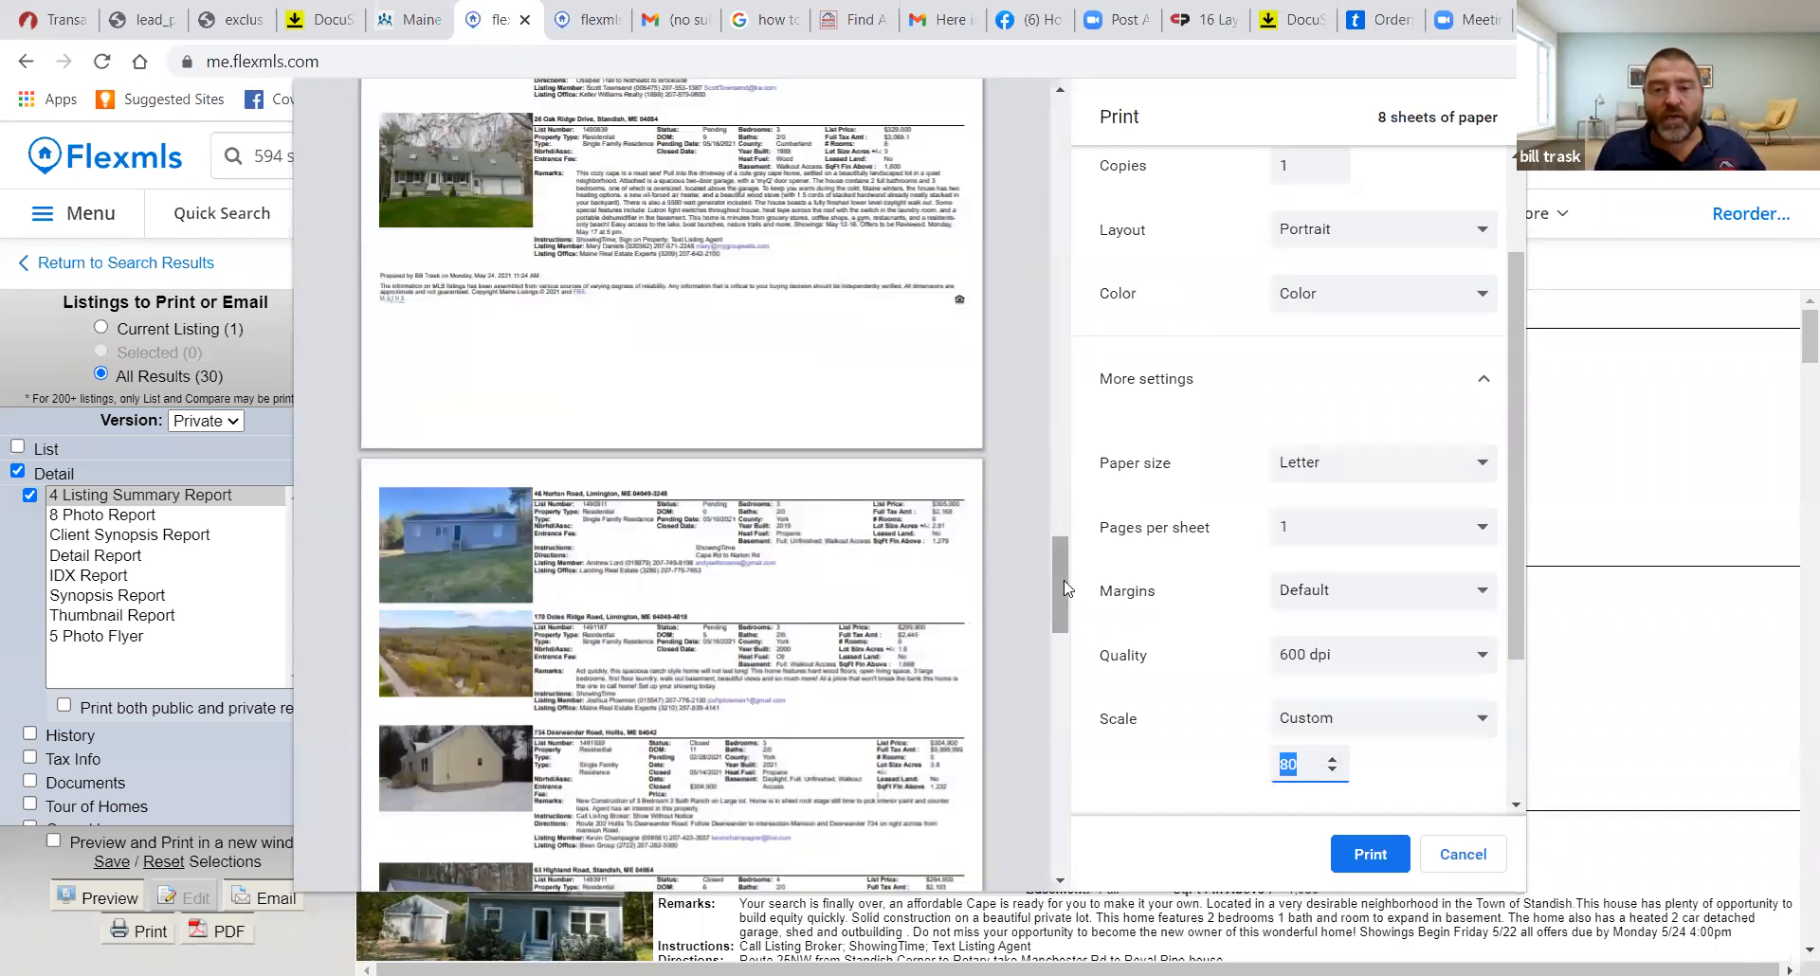
Check the page breaks through the remaining preview sheets and print the private listing summaries
drag(1063, 580, 1067, 758)
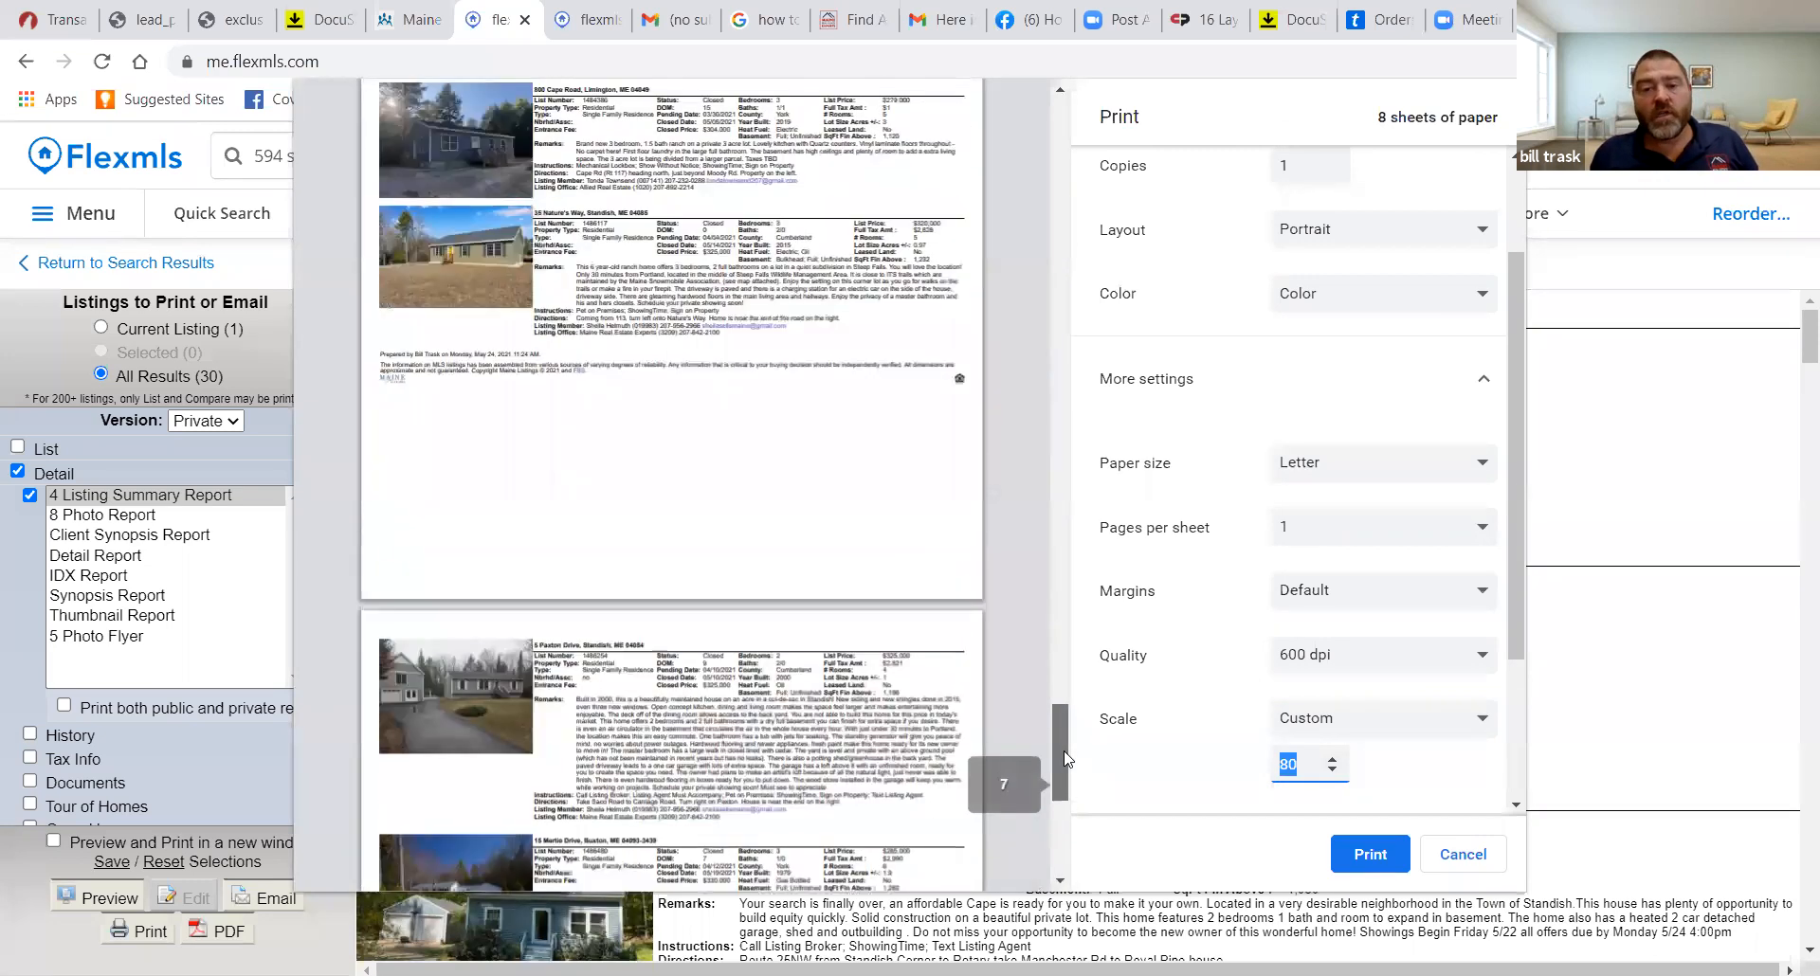
drag(1066, 758, 980, 582)
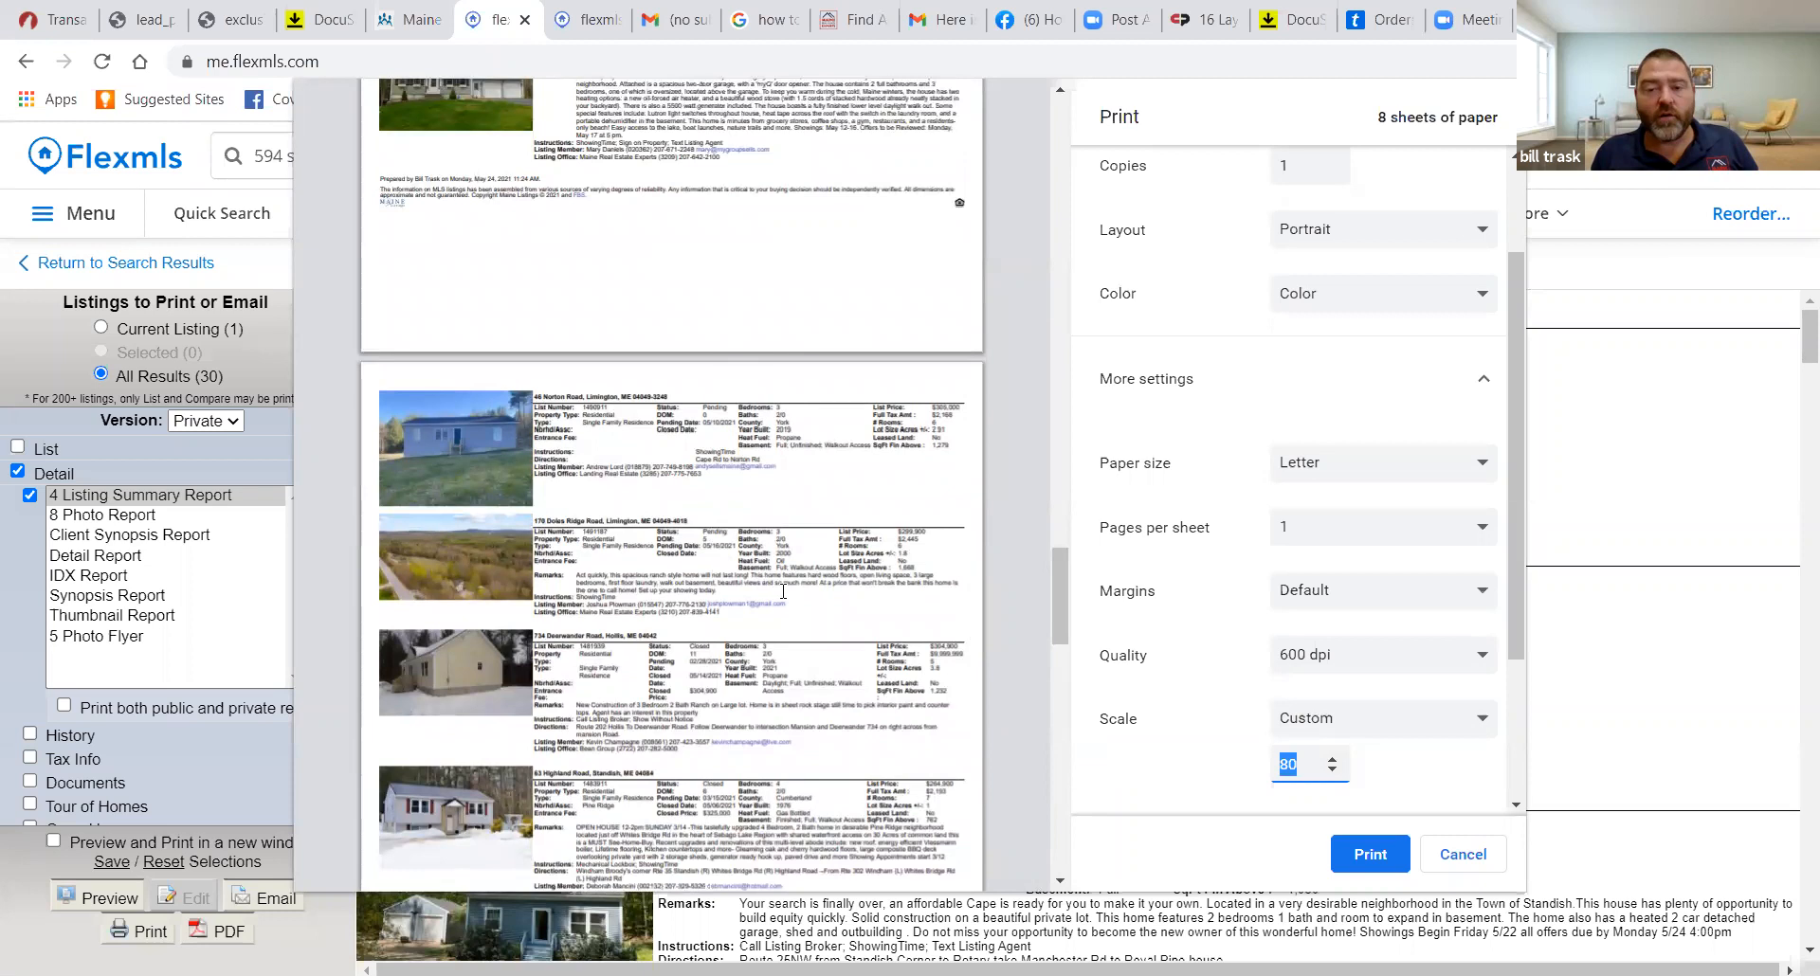
click(1370, 856)
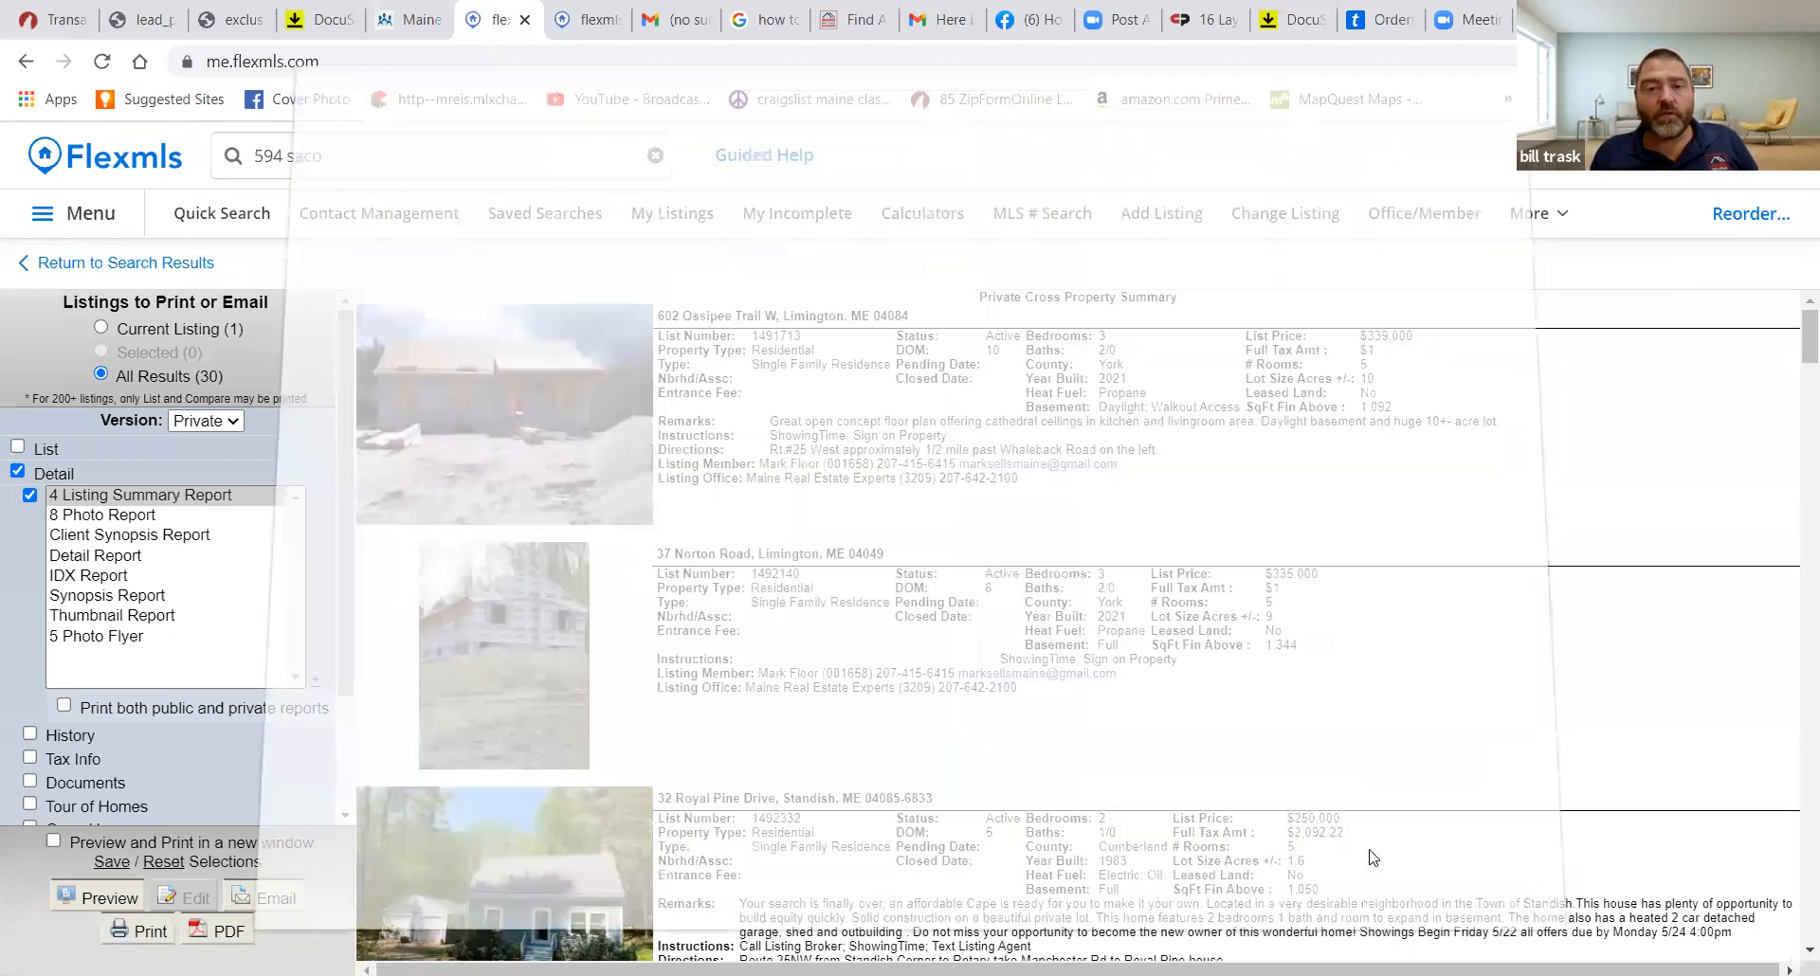
Return to the residential search results and review the detail reports of the first eleven listings one by one
click(91, 265)
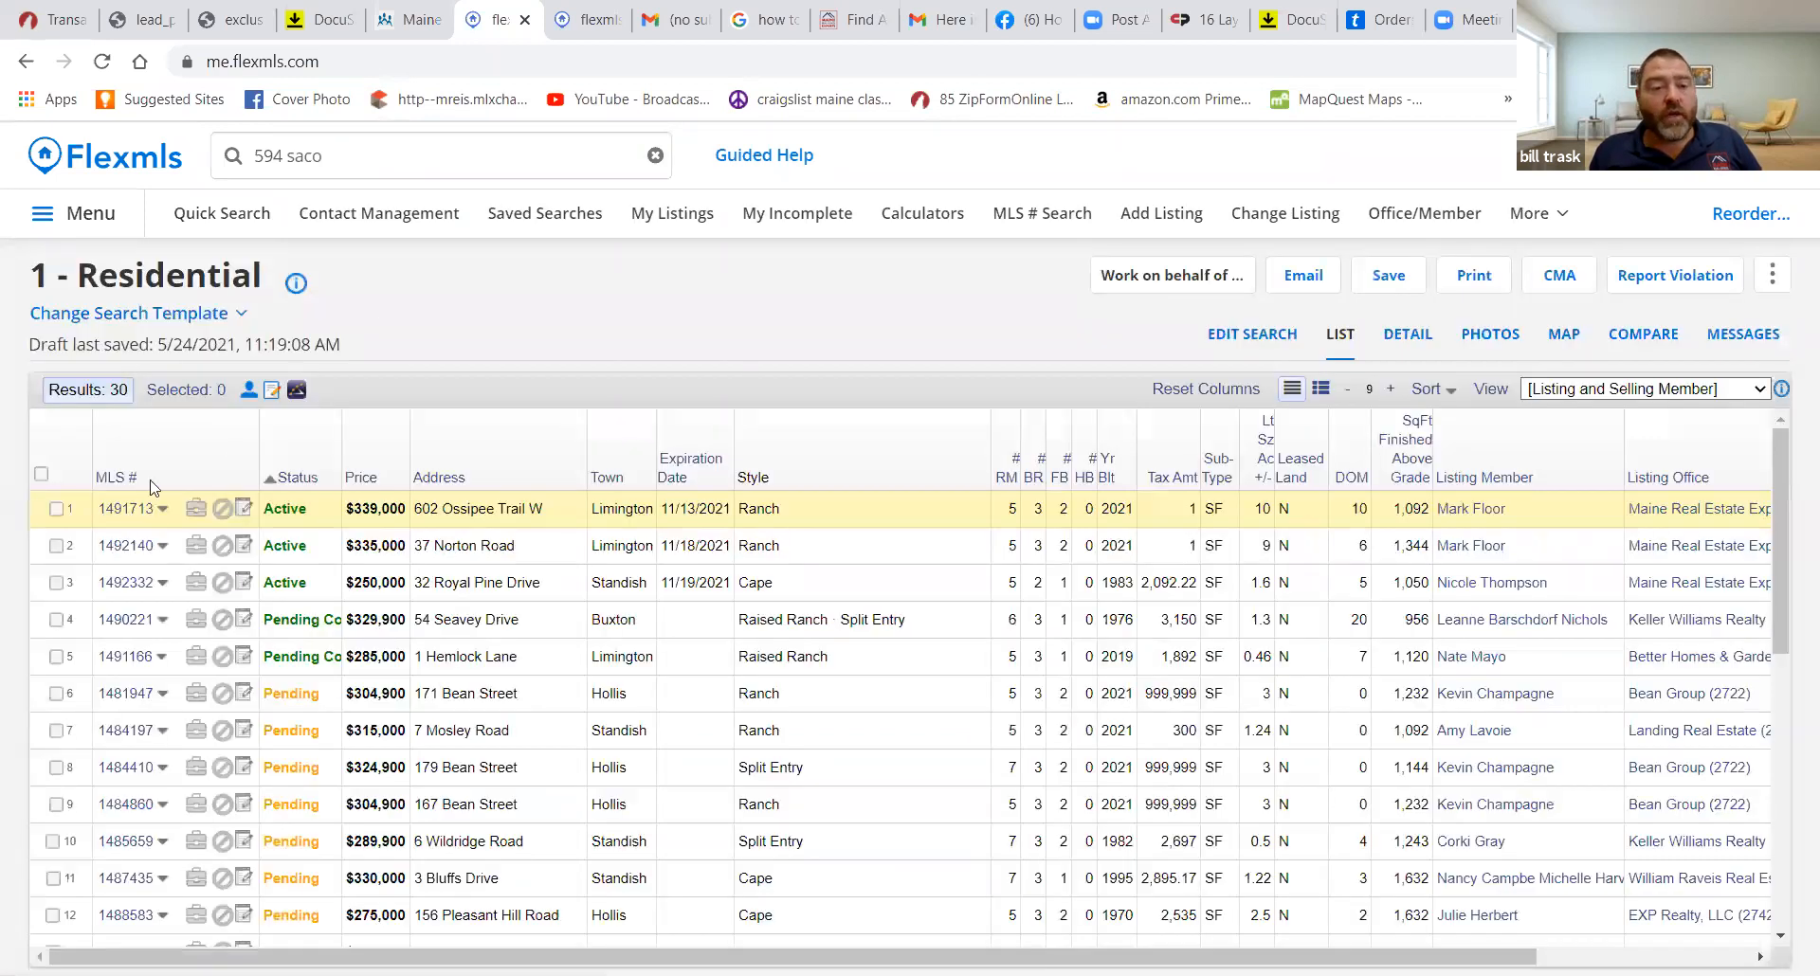
click(121, 509)
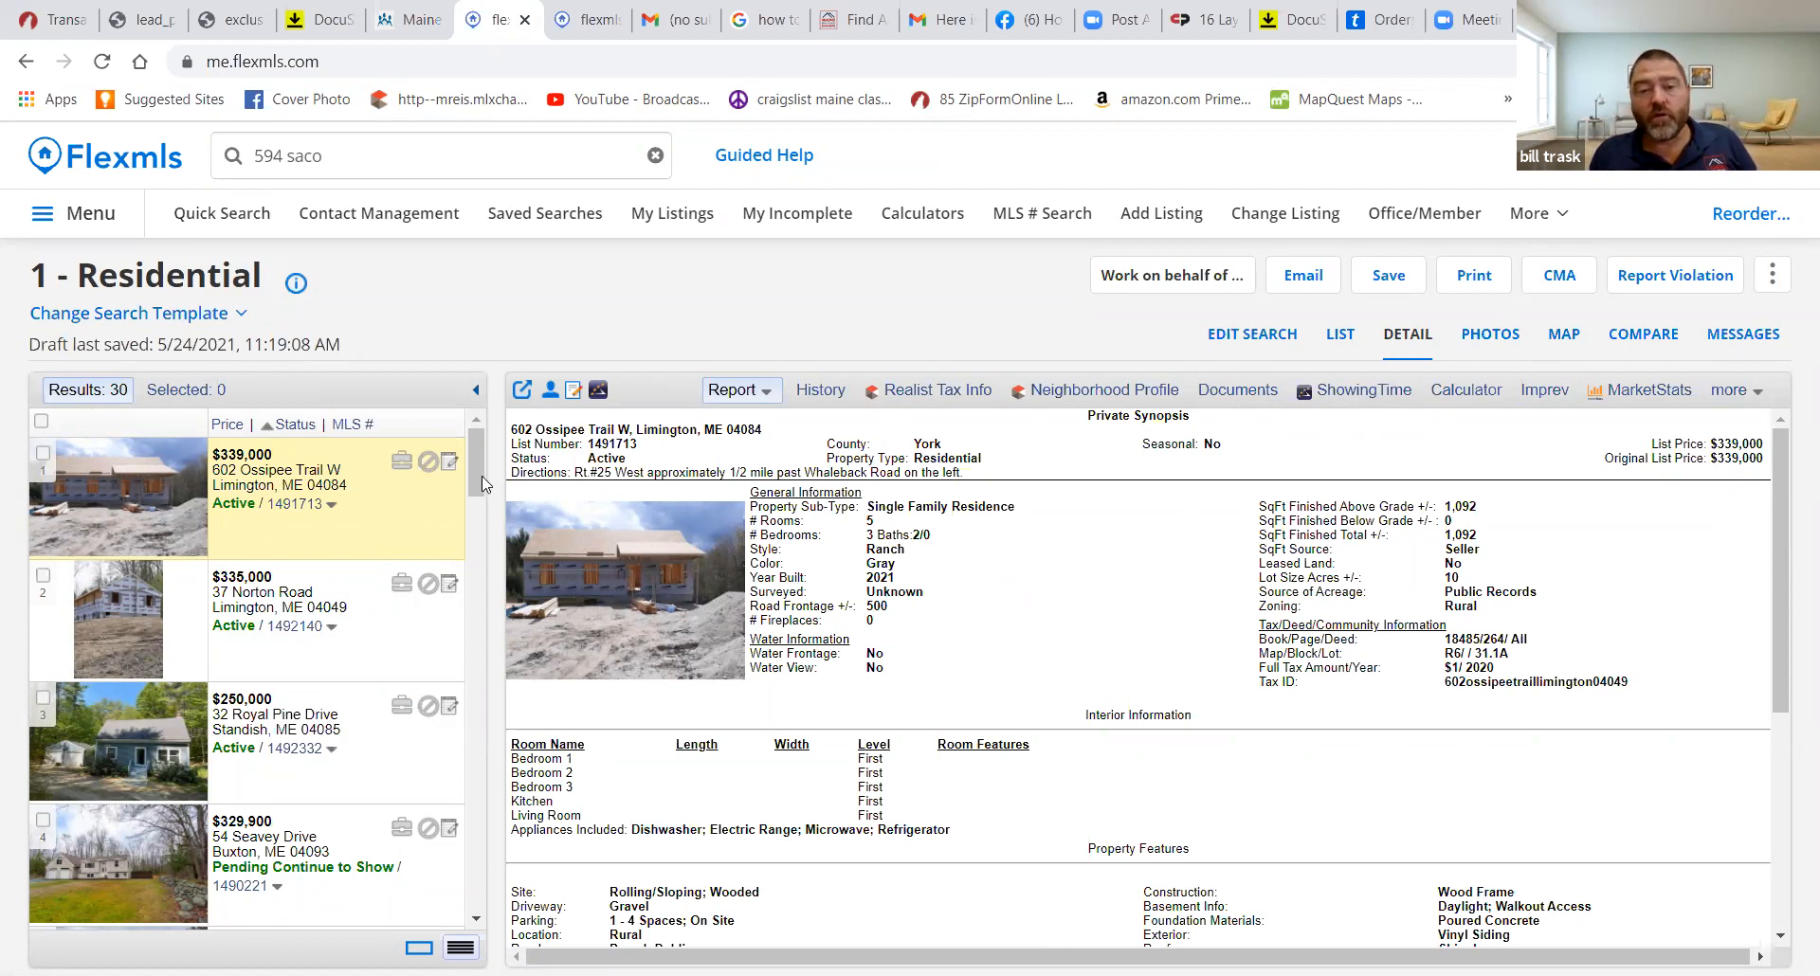
key(Down)
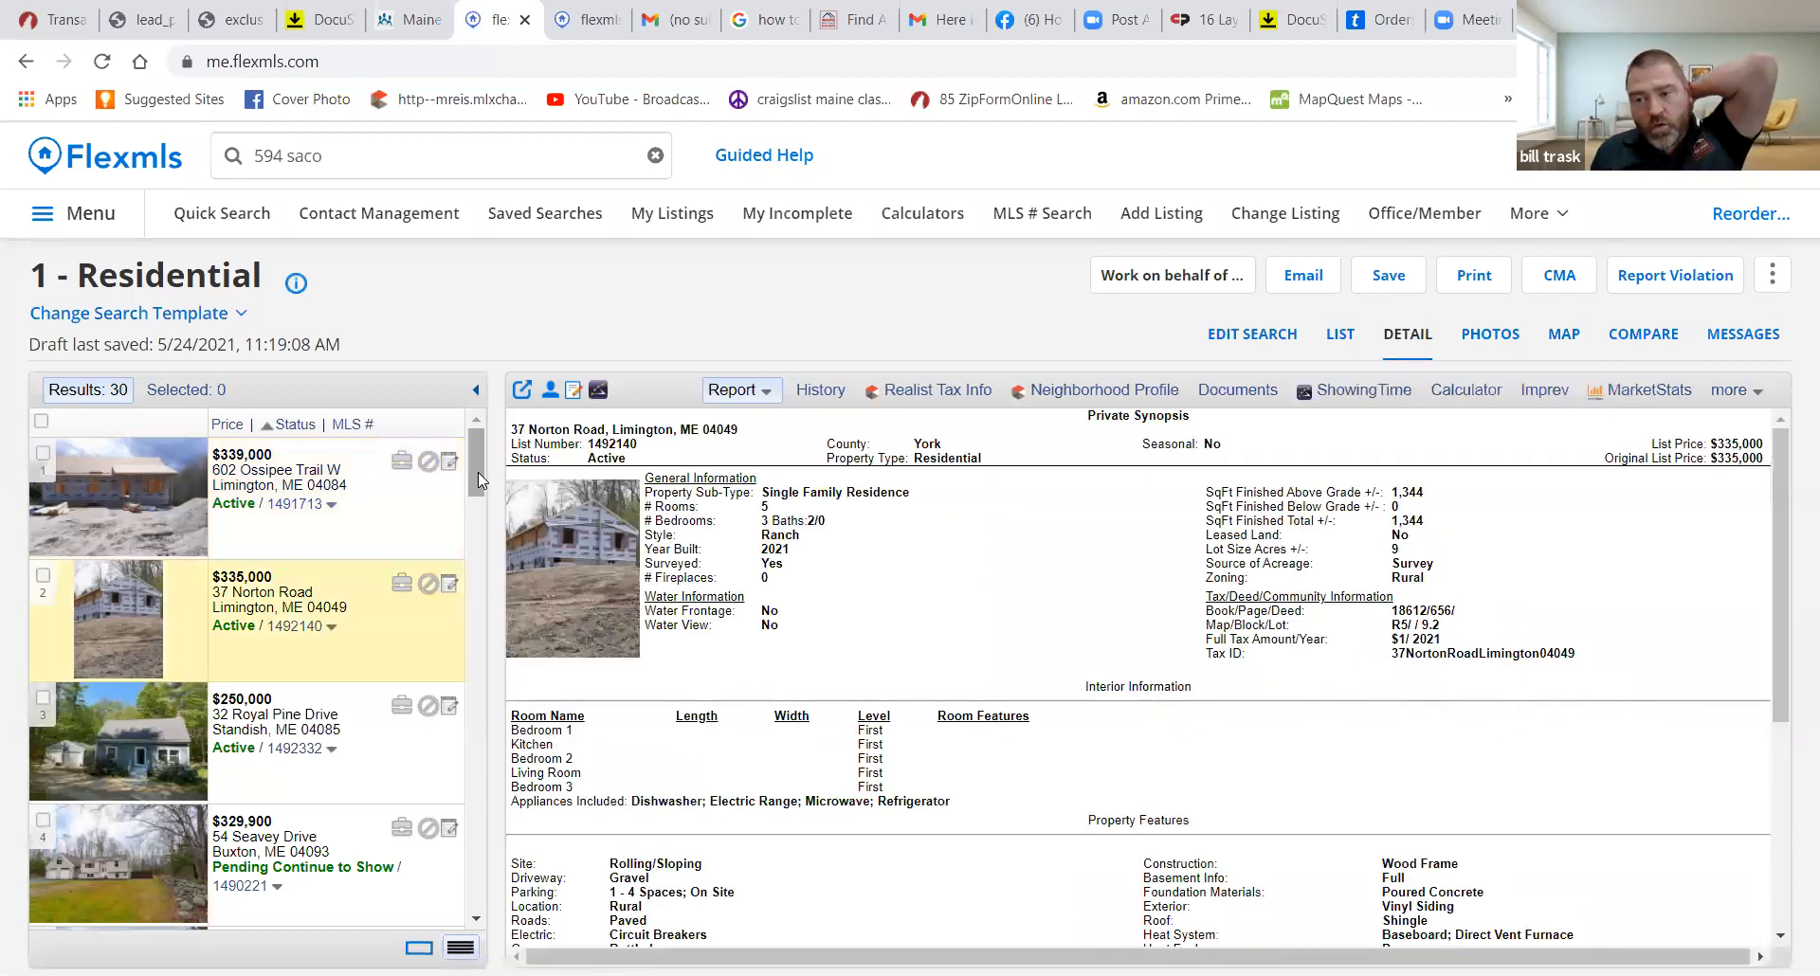
key(Down)
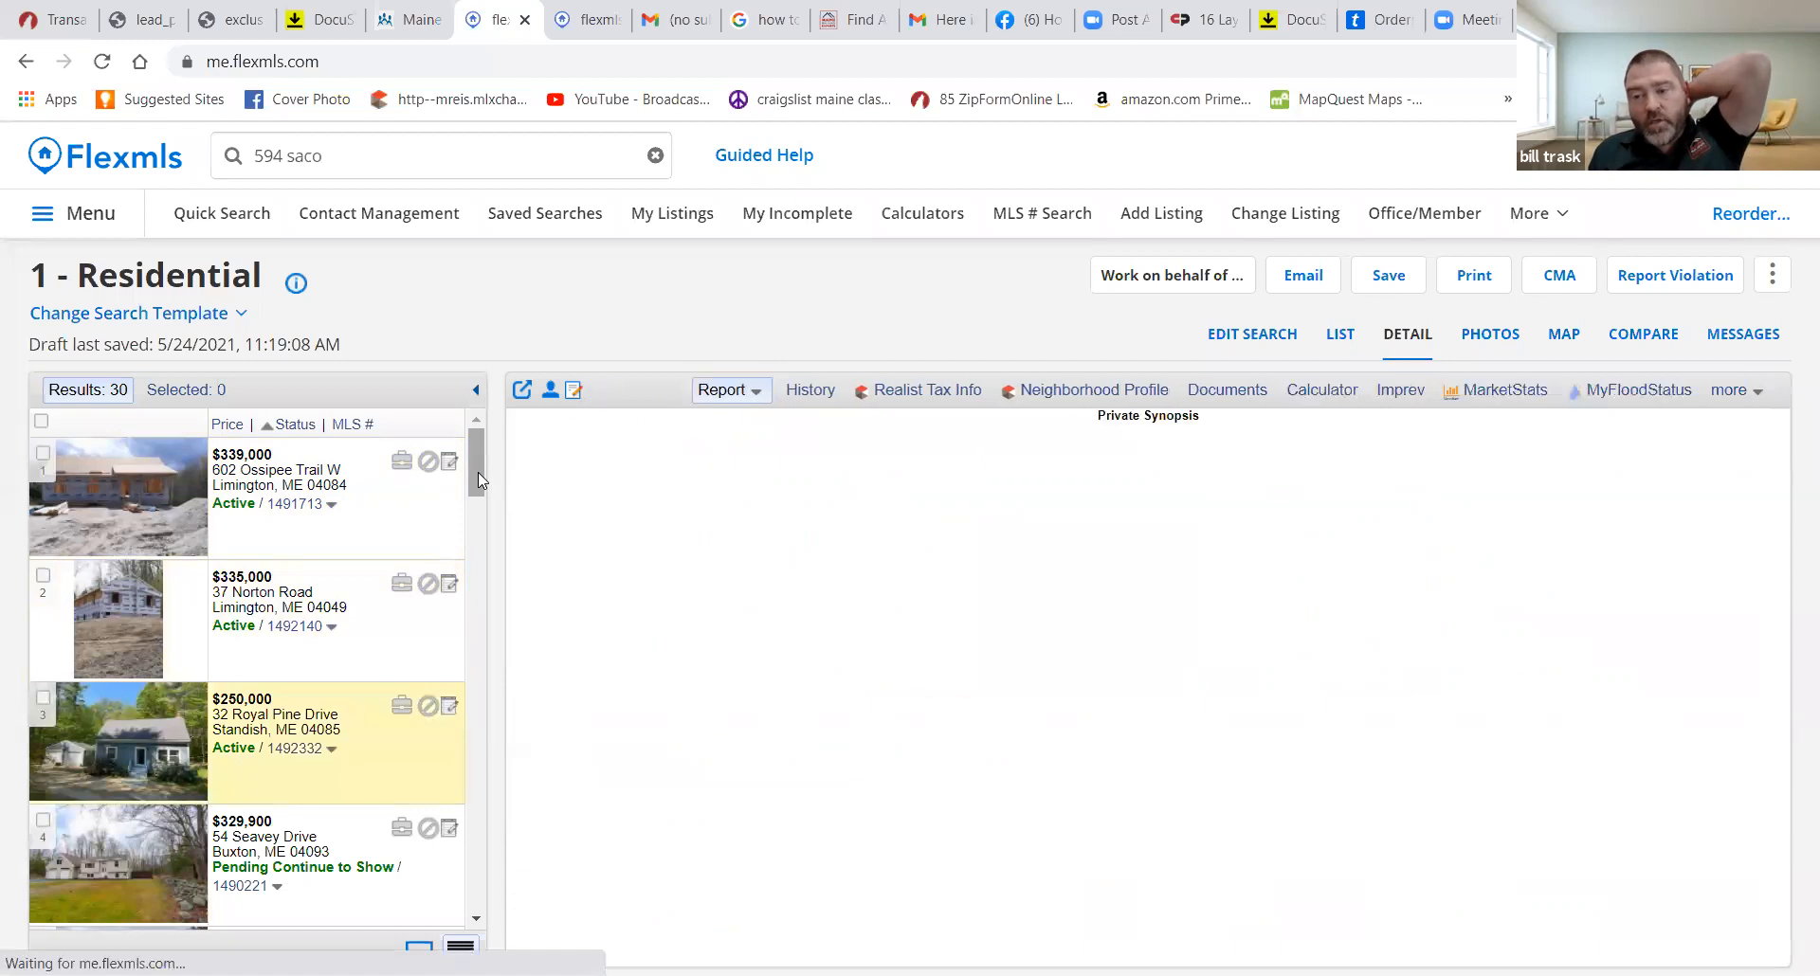
key(Down)
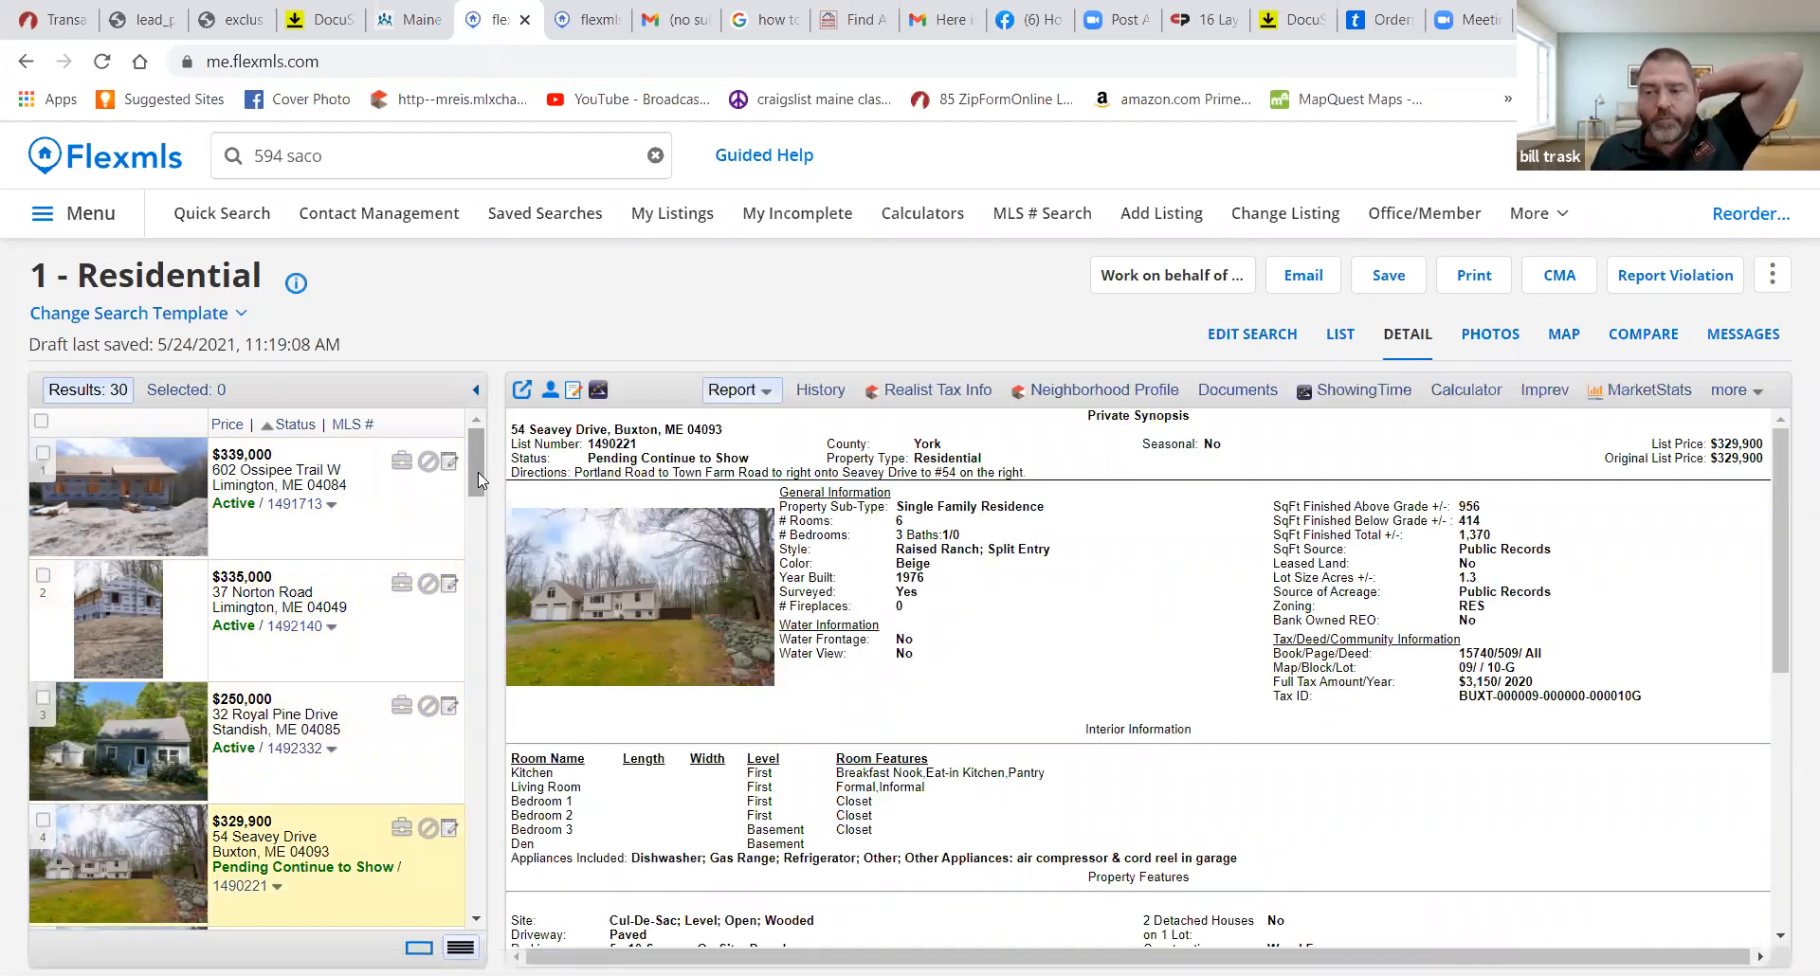
key(Down)
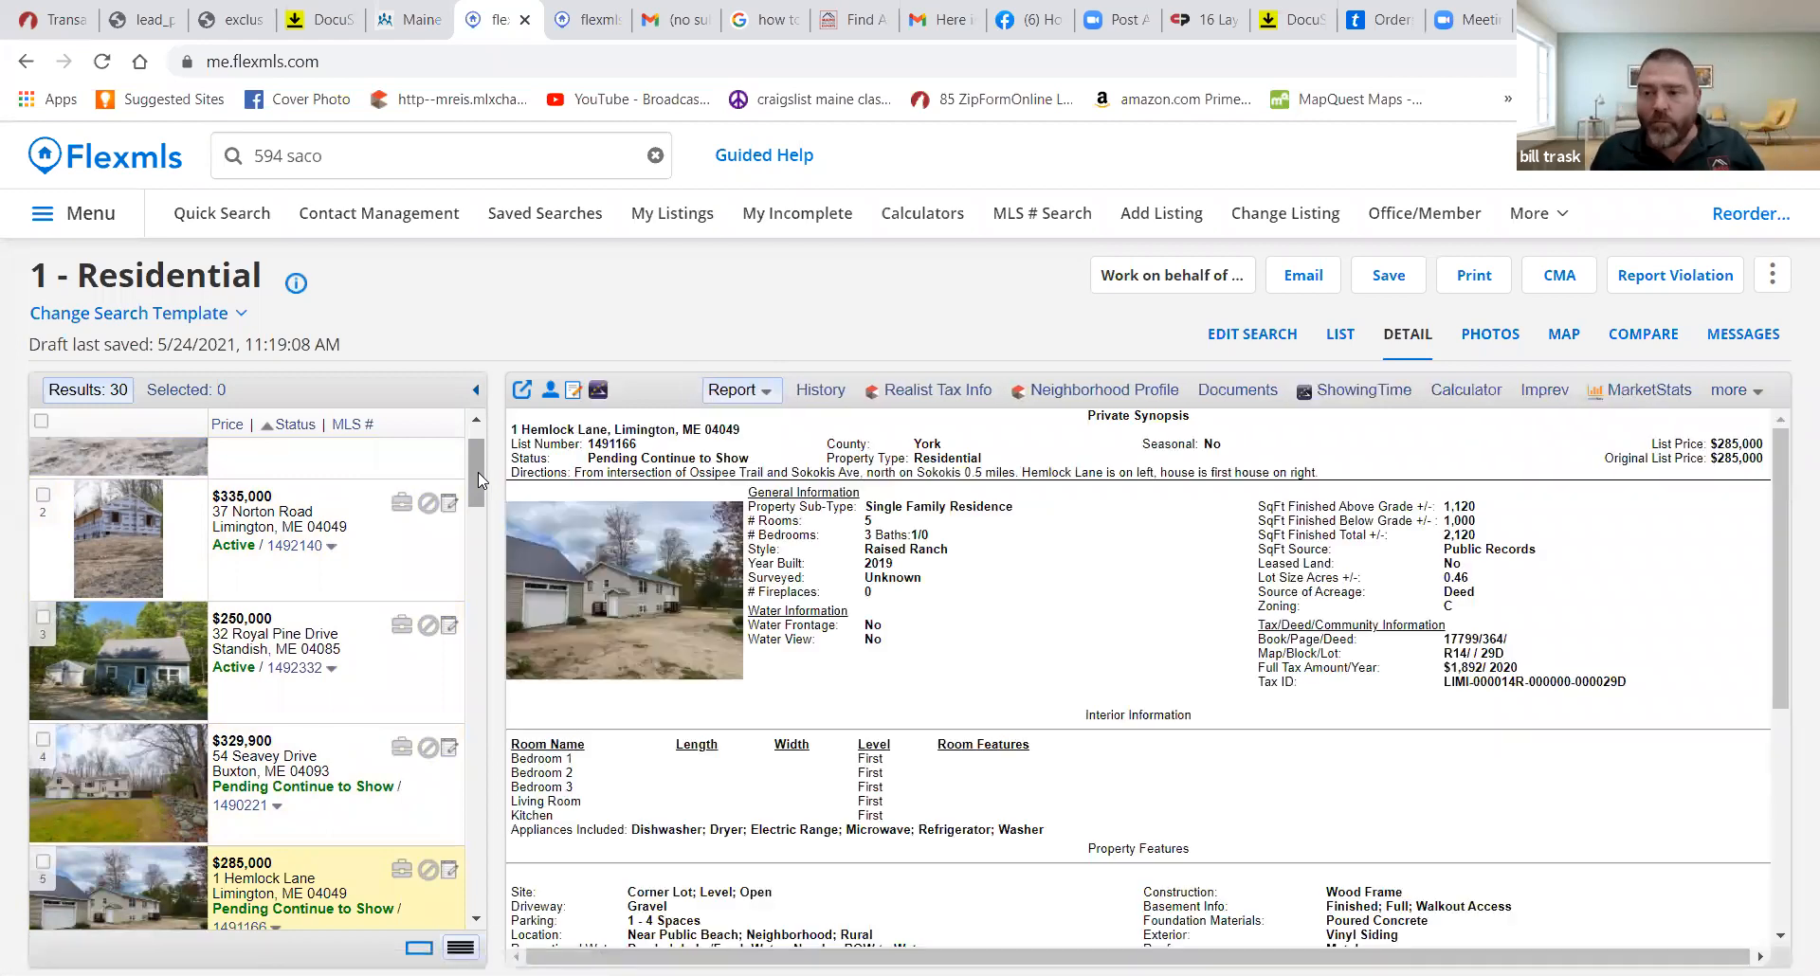
key(Down)
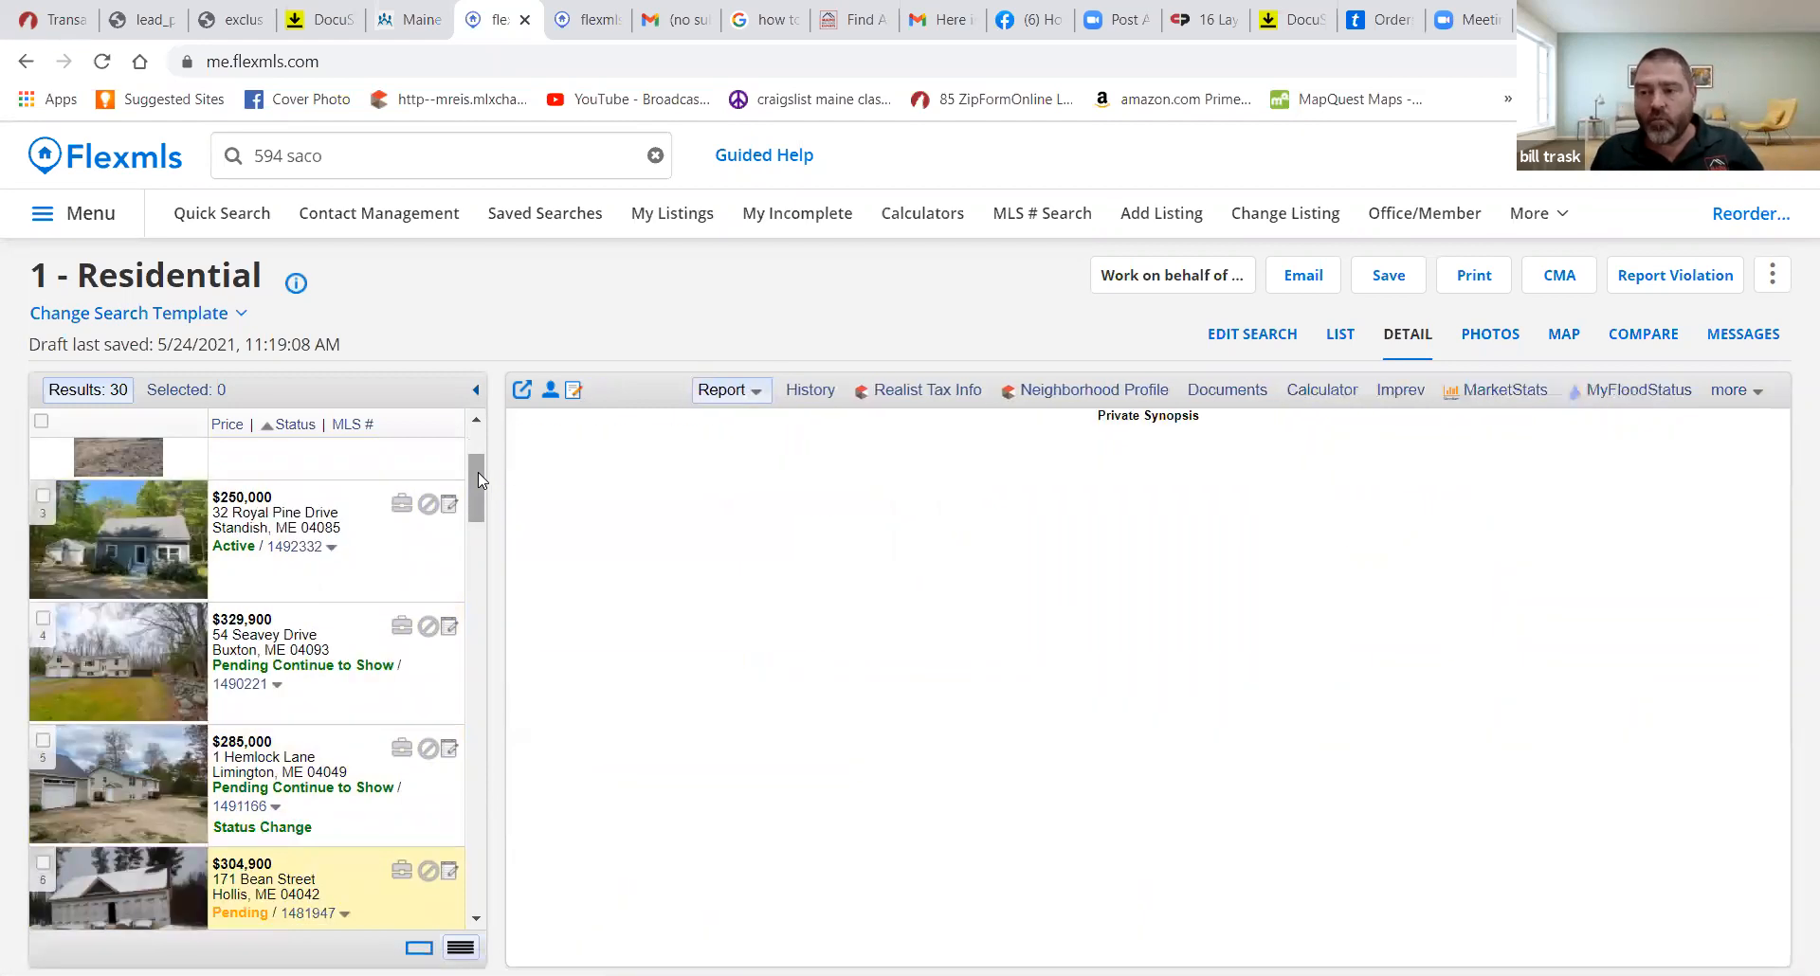
key(Down)
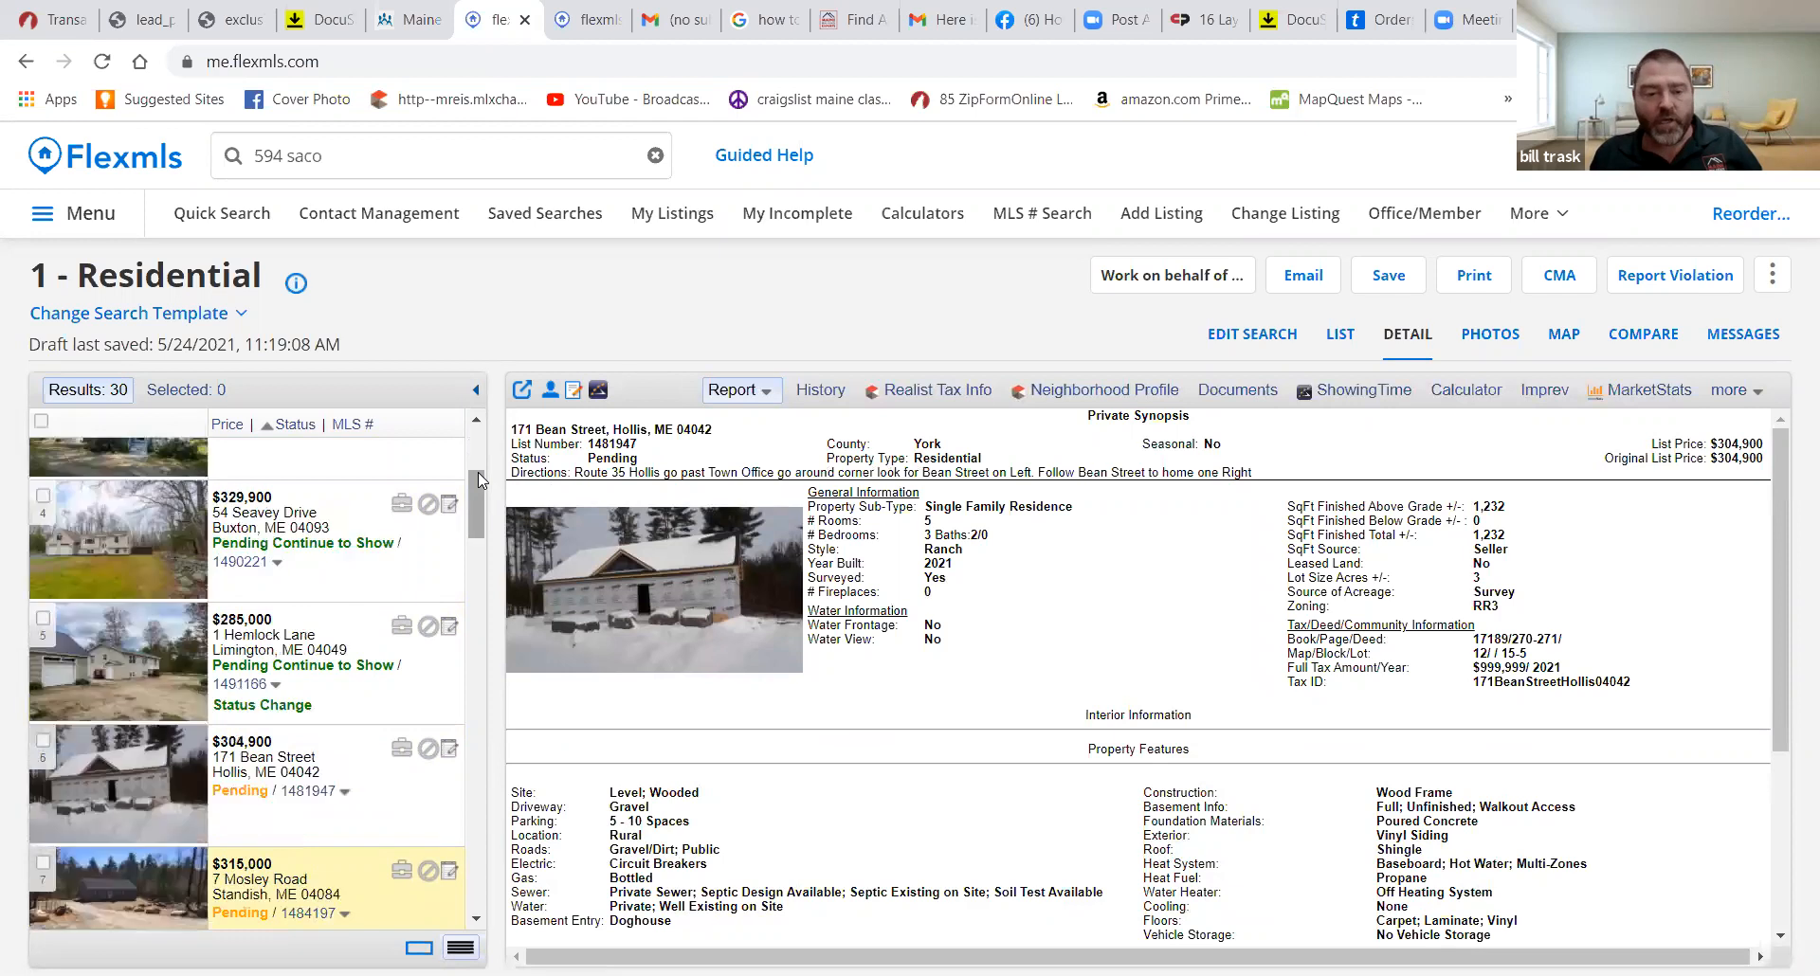
key(Down)
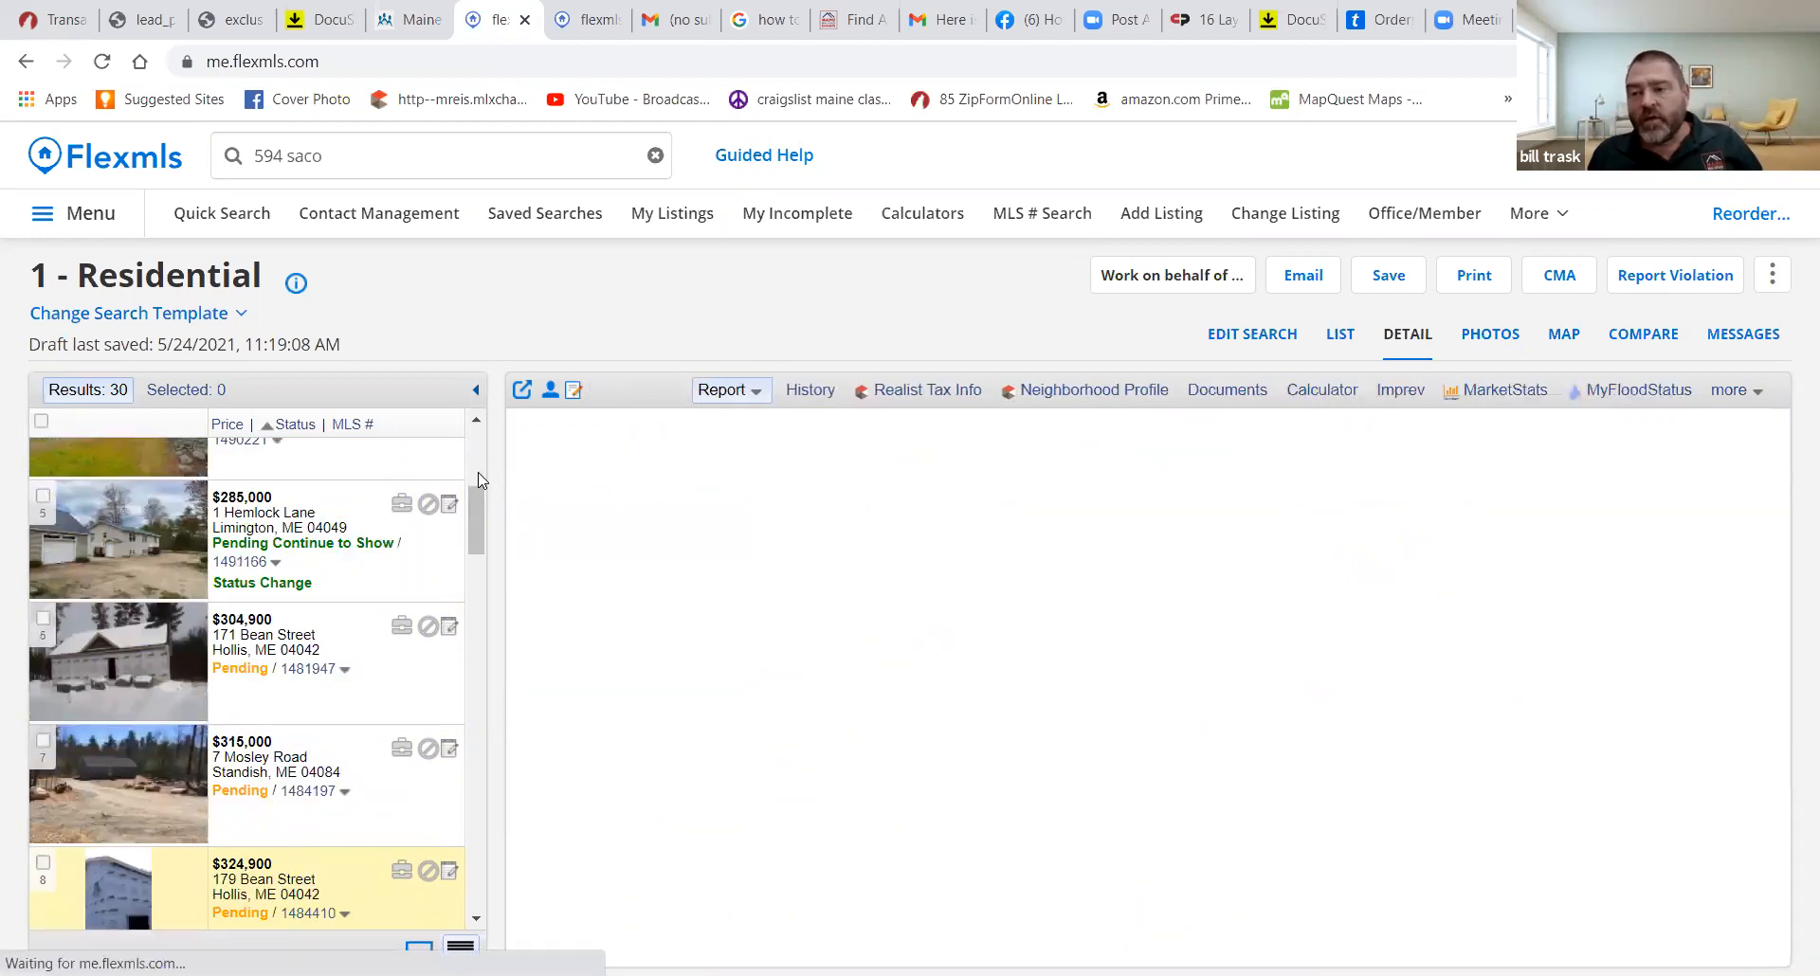
key(Down)
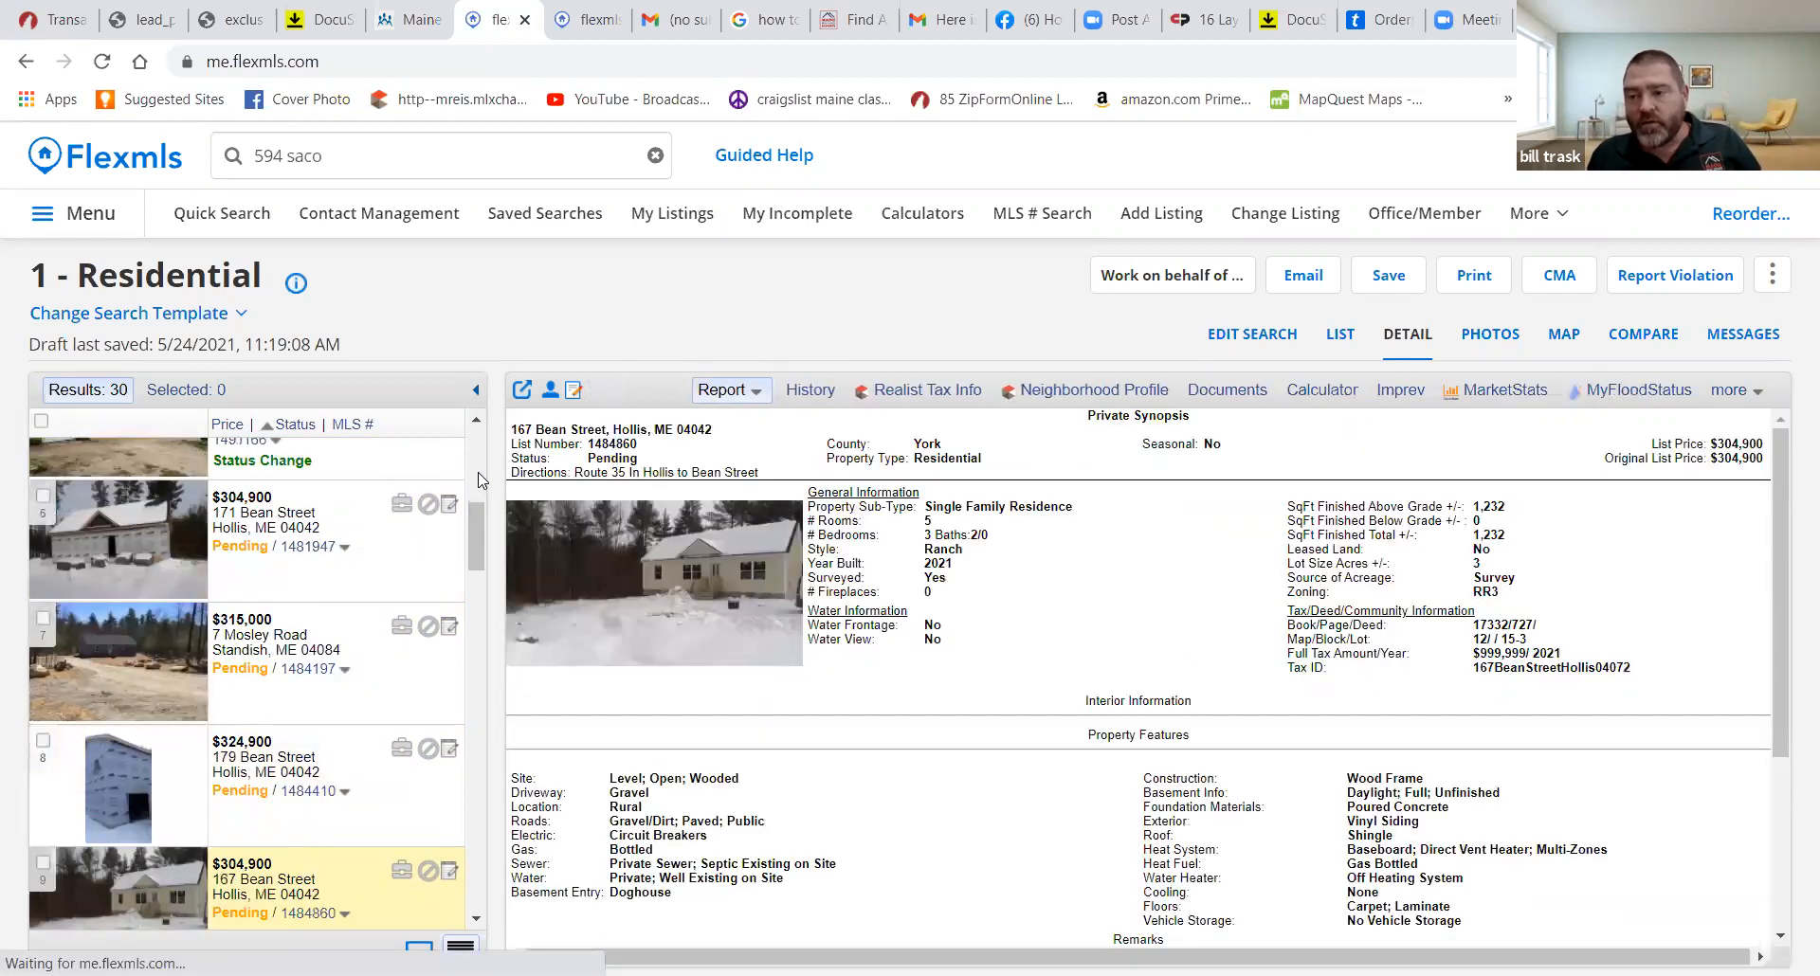
key(Down)
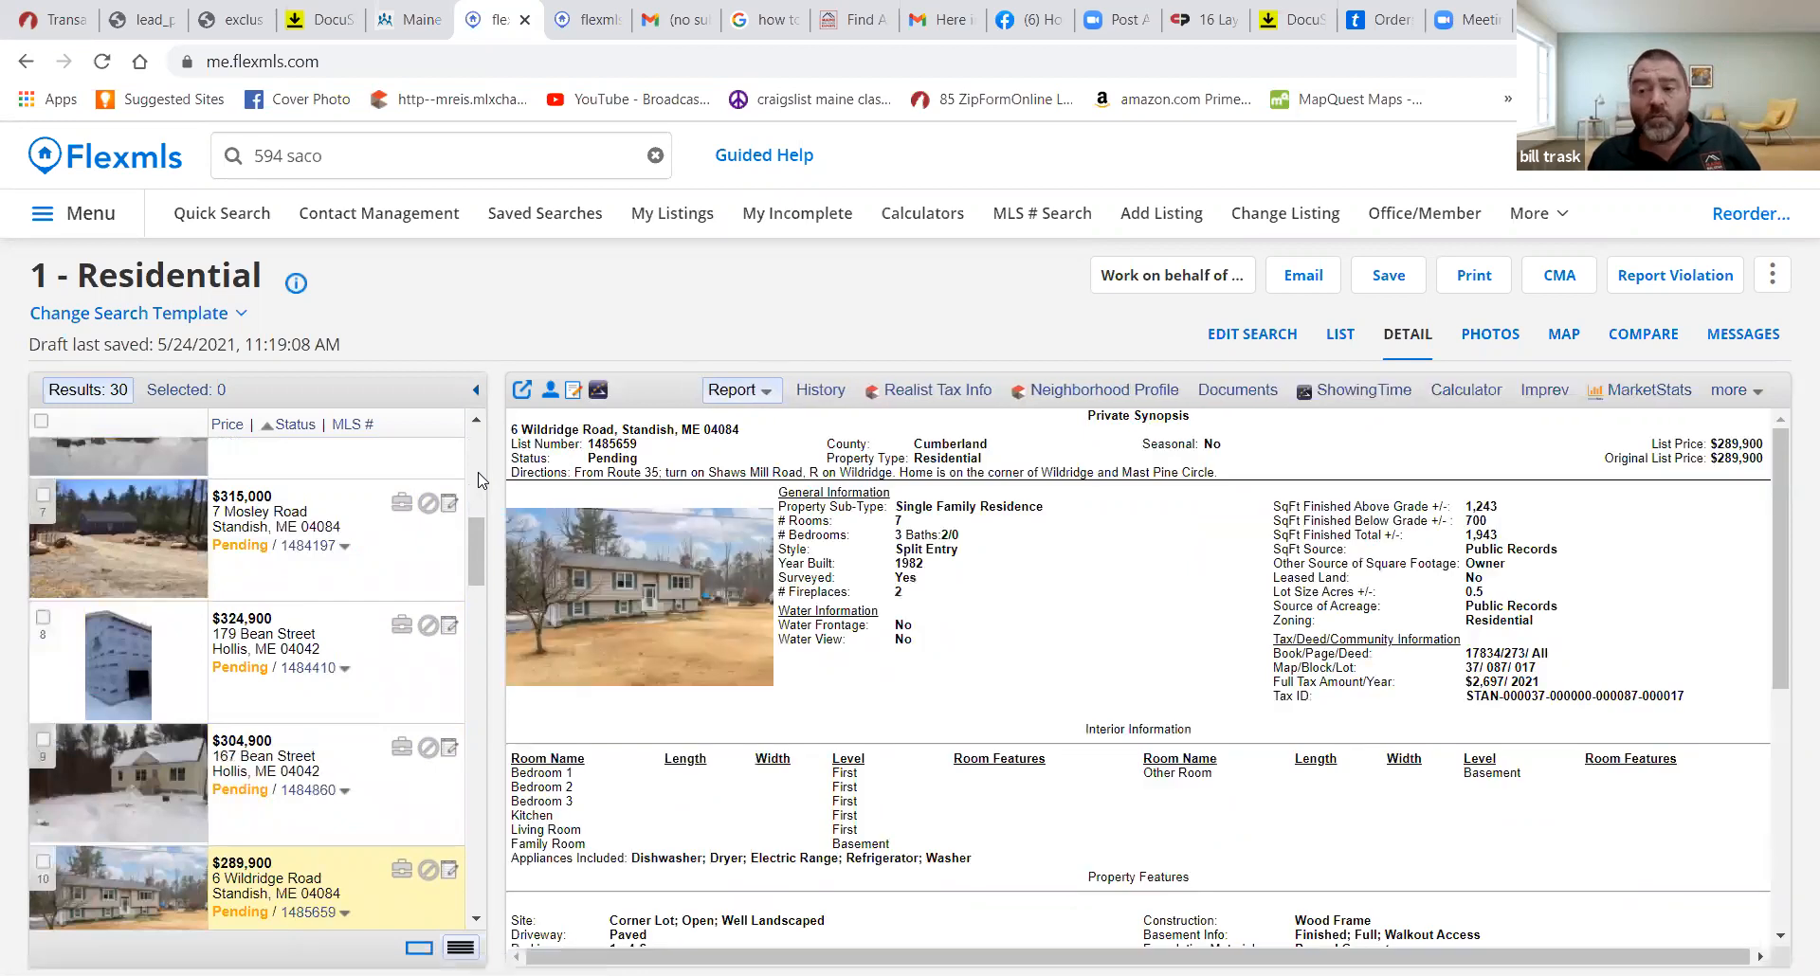
key(Down)
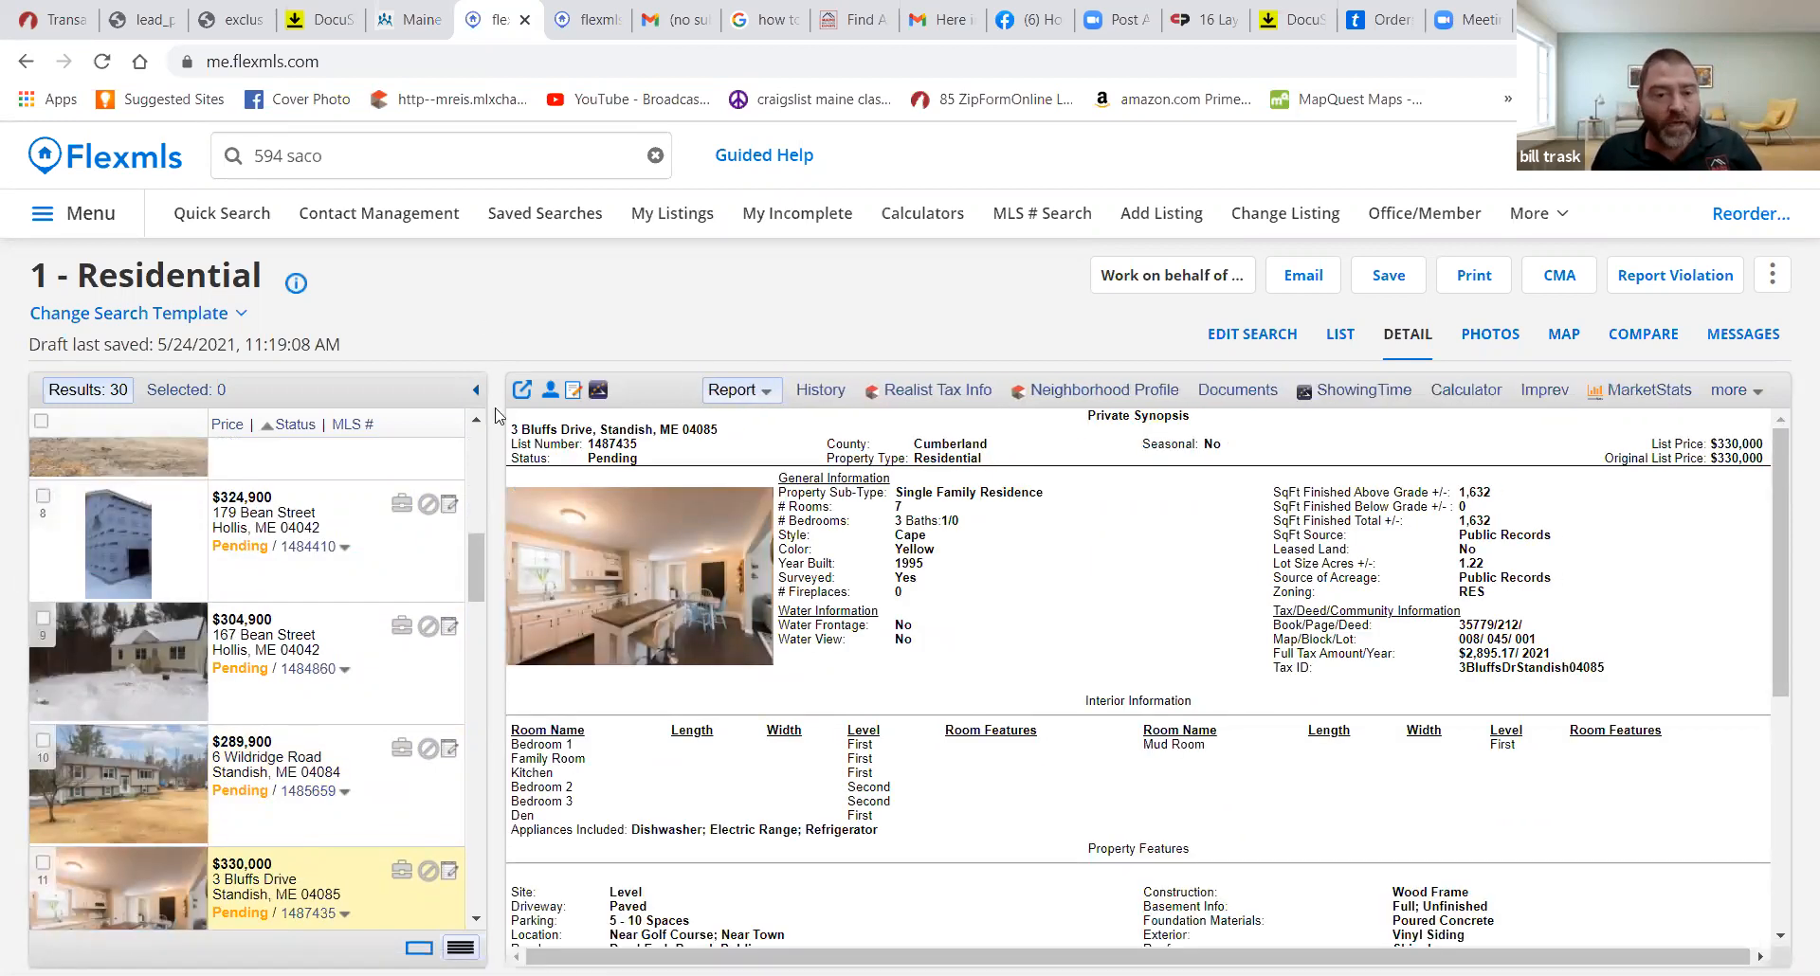
Go back to the first listing in the results and look over the active and pending entries
click(477, 473)
click(477, 468)
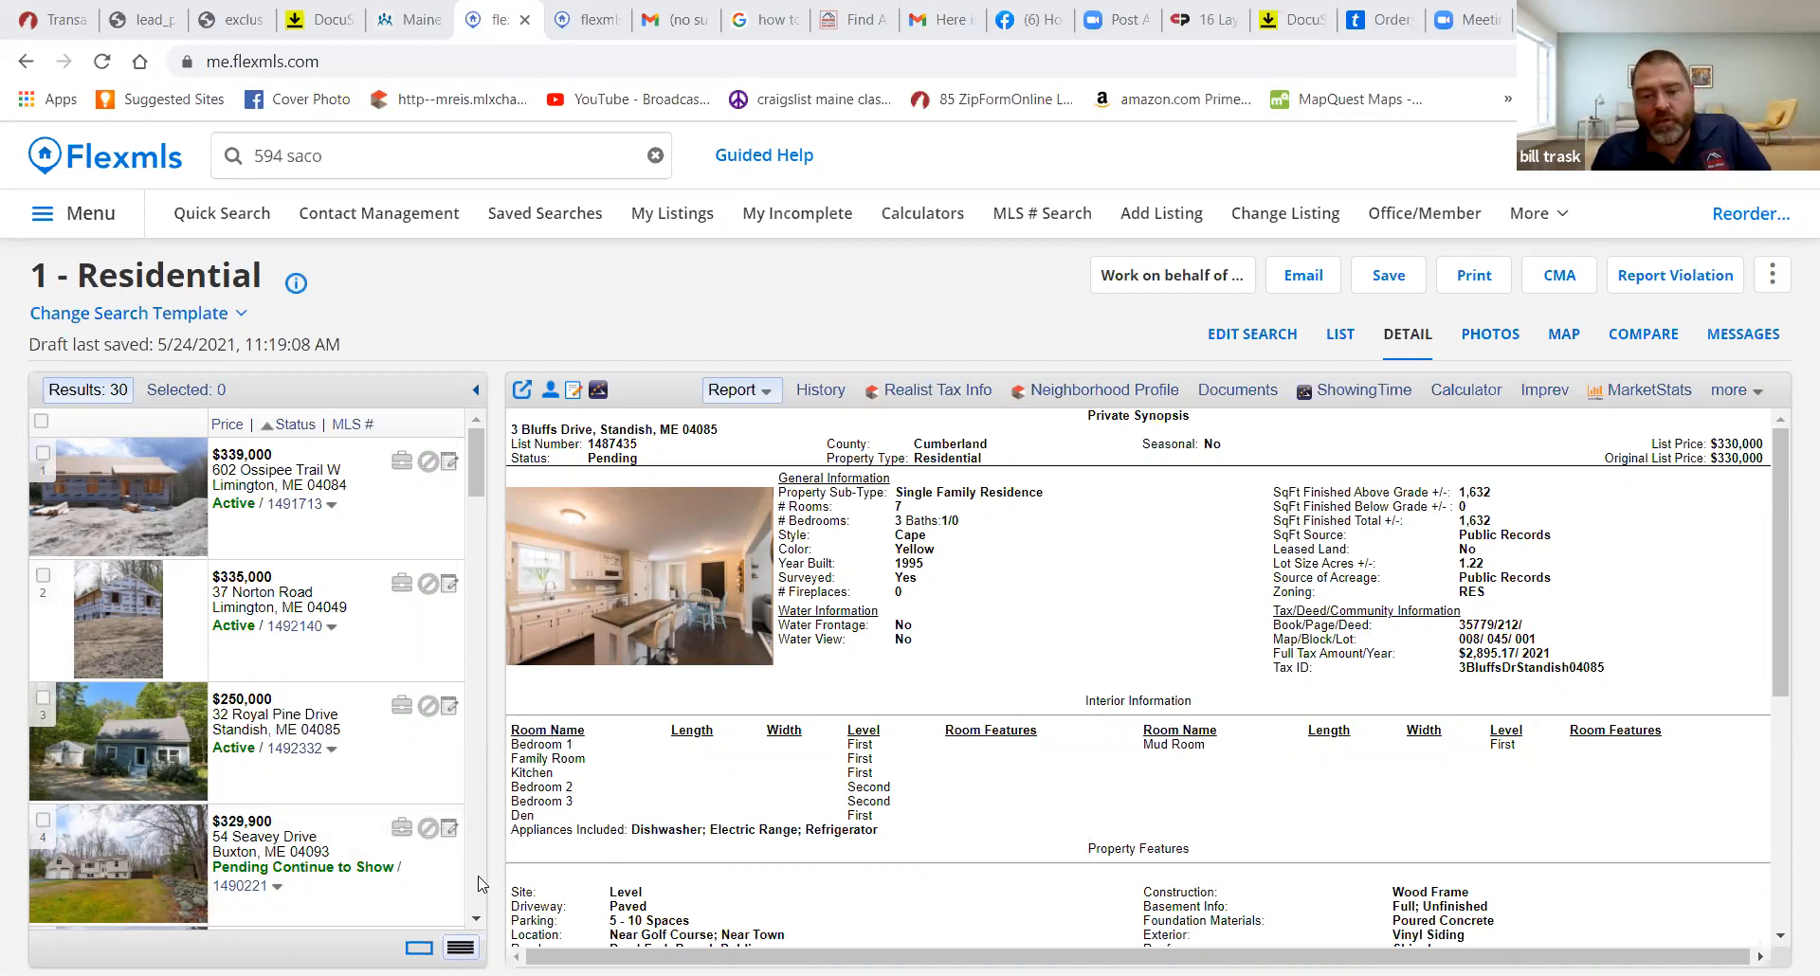
scroll(482, 885, down, 5)
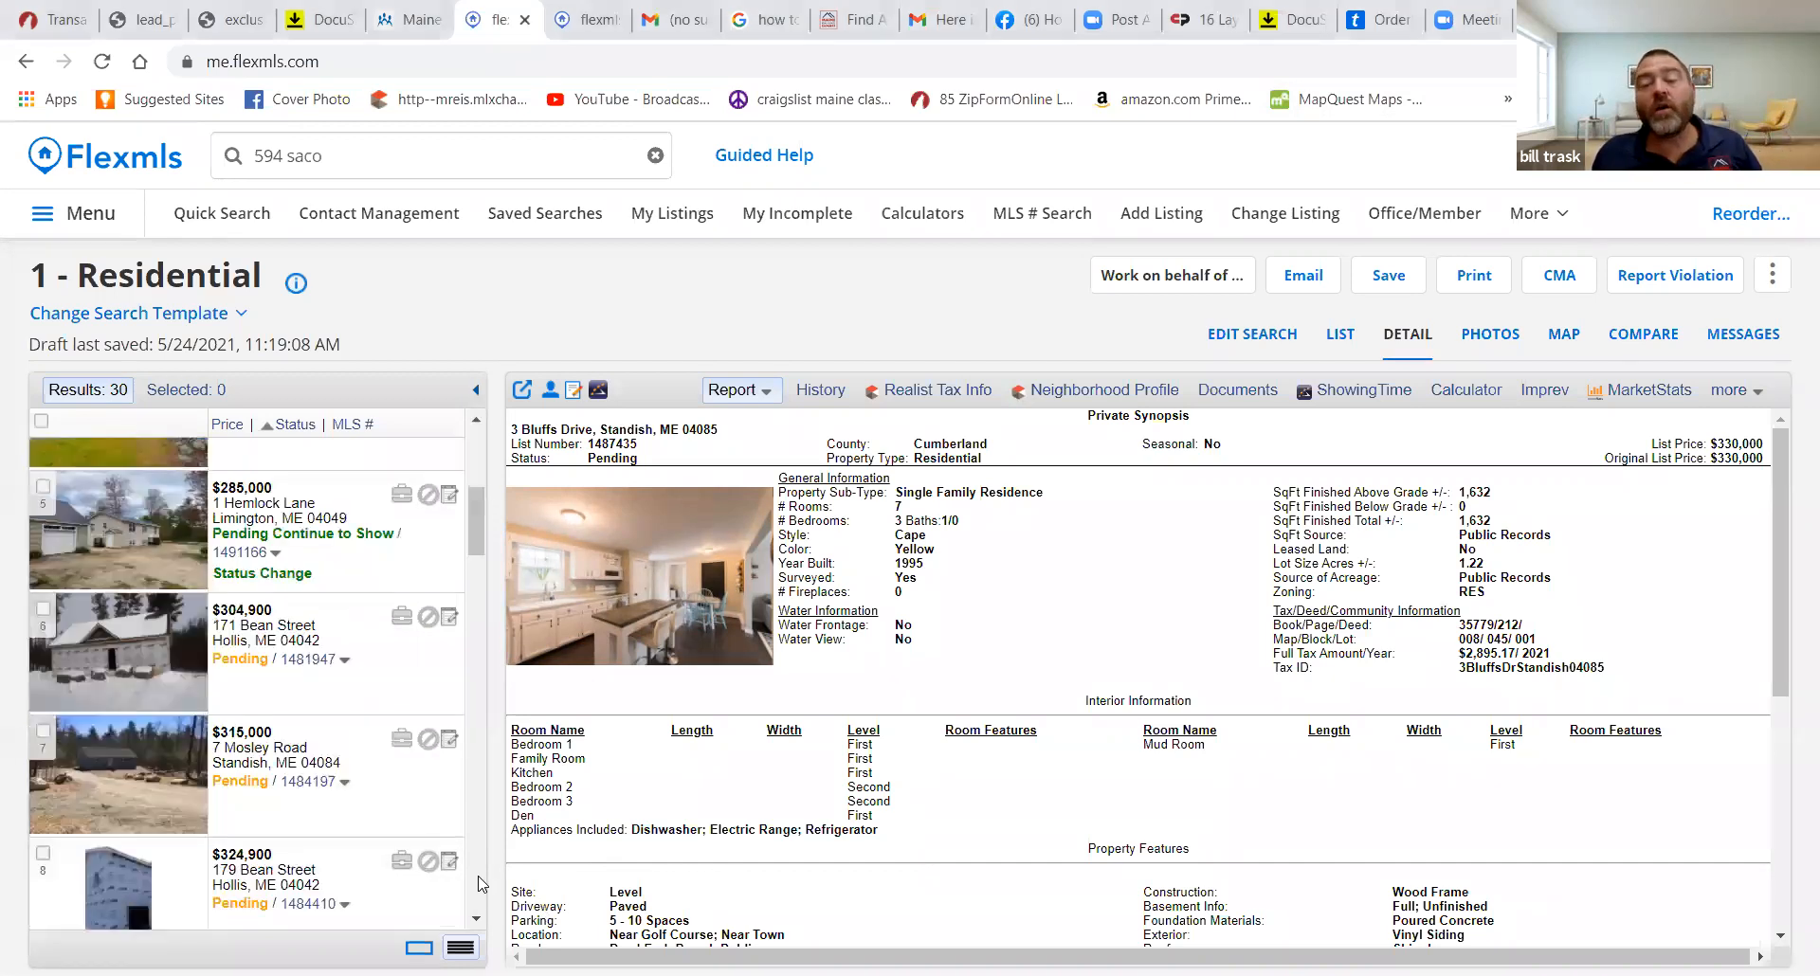